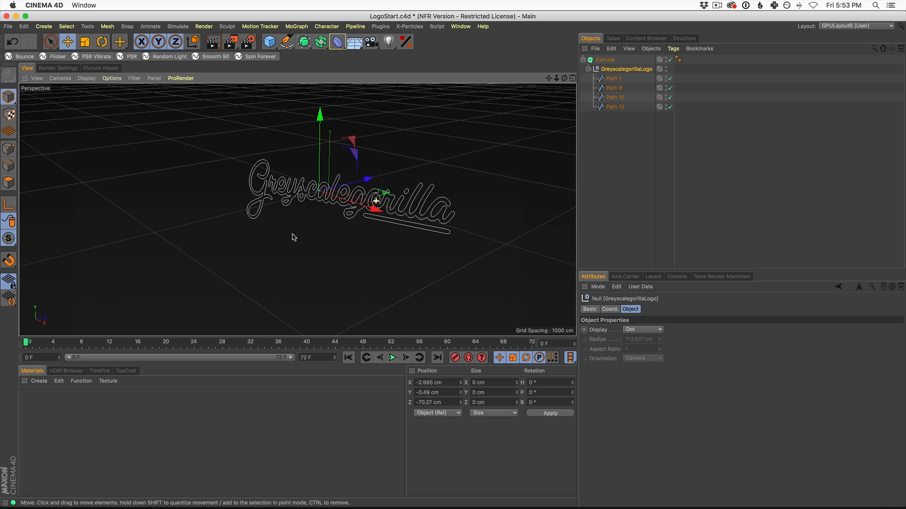
# - Enable the Hierarchical option on the Extrude object so that every logo path in the null is extruded
pyautogui.click(605, 60)
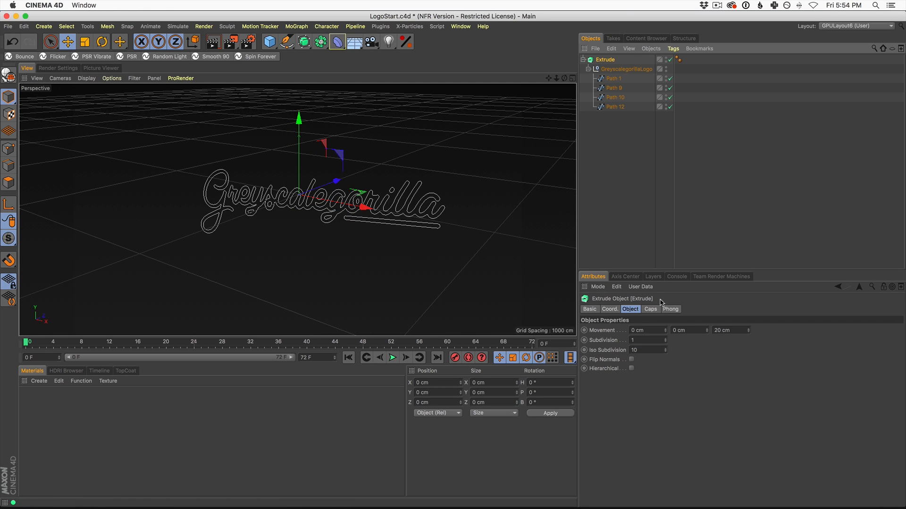
pyautogui.click(632, 369)
pyautogui.keyDown('alt'); pyautogui.moveTo(340, 213); pyautogui.dragTo(359, 195, button='right'); pyautogui.keyUp('alt')
pyautogui.keyDown('alt'); pyautogui.moveTo(347, 192); pyautogui.dragTo(350, 212); pyautogui.keyUp('alt')
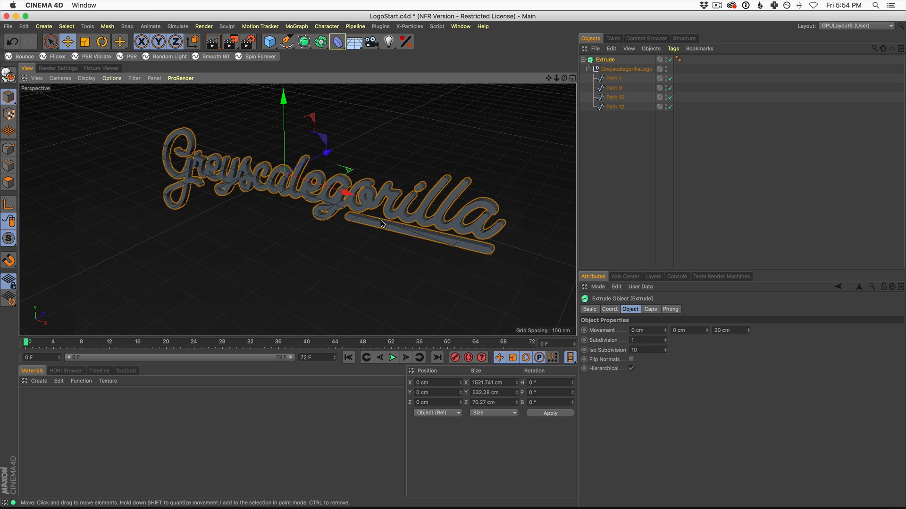
pyautogui.keyDown('alt'); pyautogui.moveTo(370, 215); pyautogui.dragTo(359, 195); pyautogui.keyUp('alt')
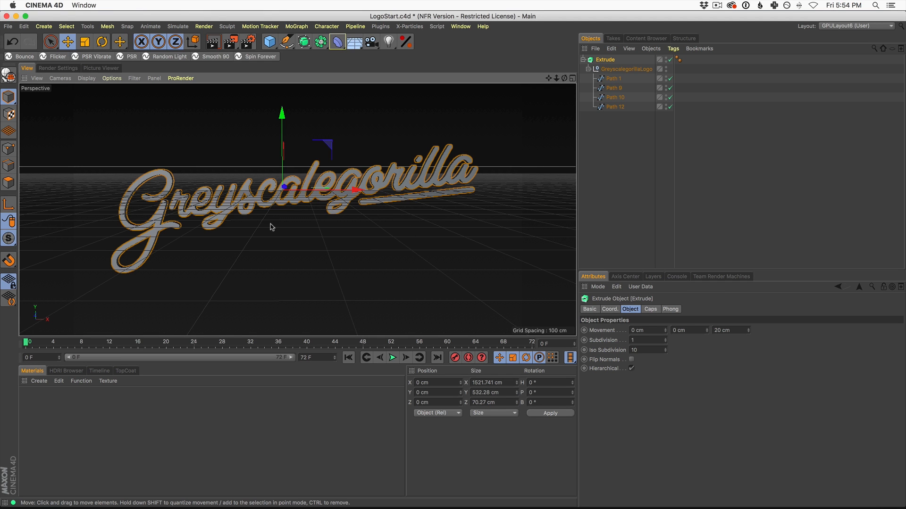
pyautogui.keyDown('alt'); pyautogui.moveTo(308, 194); pyautogui.dragTo(359, 185, button='right'); pyautogui.keyUp('alt')
pyautogui.keyDown('alt'); pyautogui.moveTo(358, 185); pyautogui.dragTo(435, 187); pyautogui.keyUp('alt')
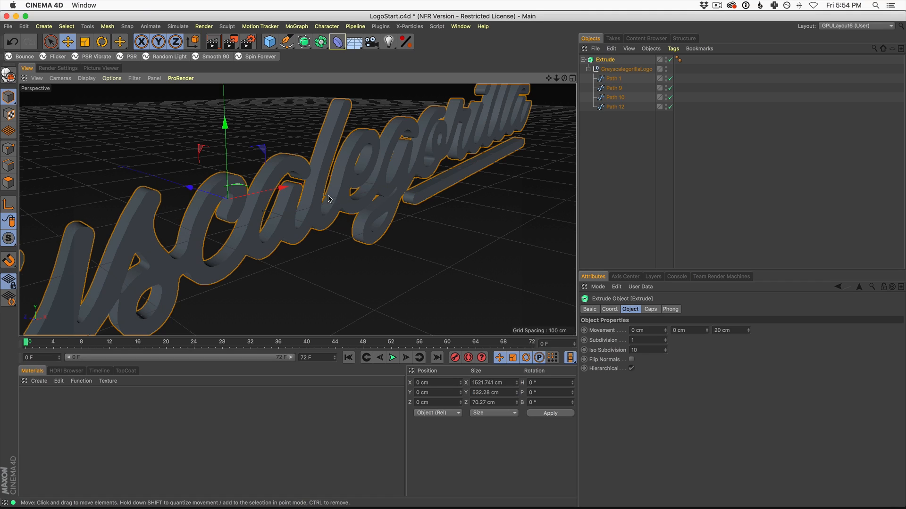
pyautogui.keyDown('alt'); pyautogui.moveTo(329, 199); pyautogui.dragTo(354, 183); pyautogui.keyUp('alt')
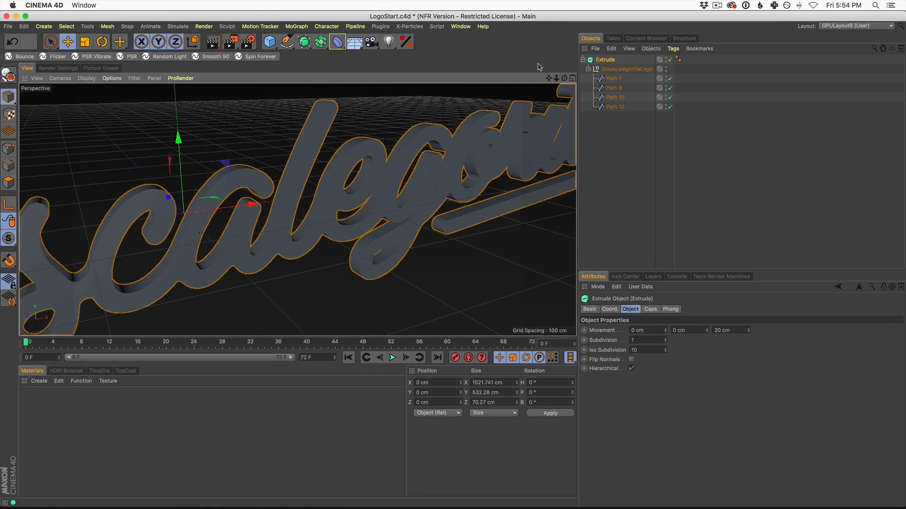
# - Set both the start and end caps of the Extrude object to Fillet Cap
pyautogui.click(605, 60)
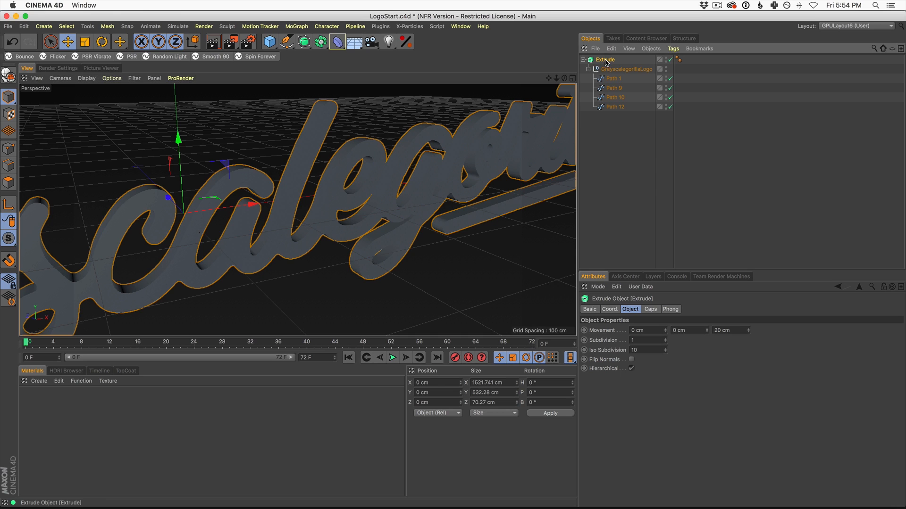
pyautogui.click(651, 310)
pyautogui.click(672, 329)
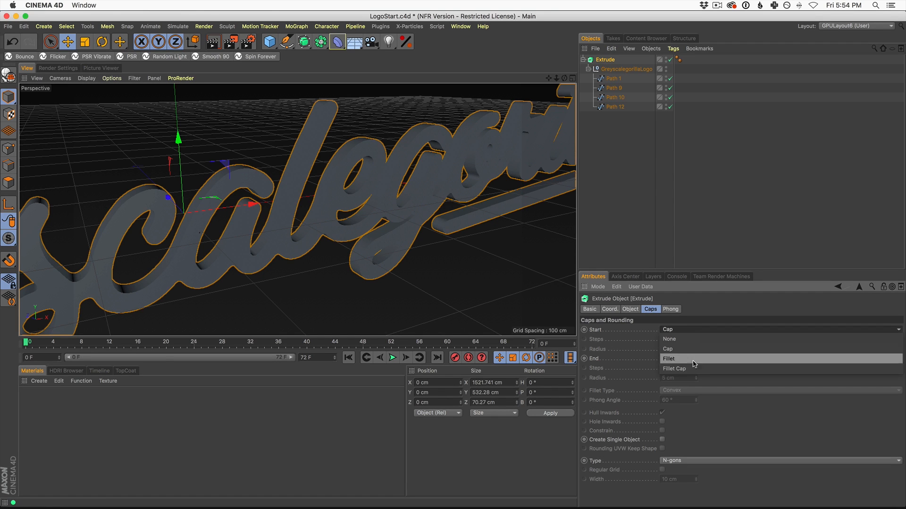
pyautogui.click(679, 367)
pyautogui.click(678, 358)
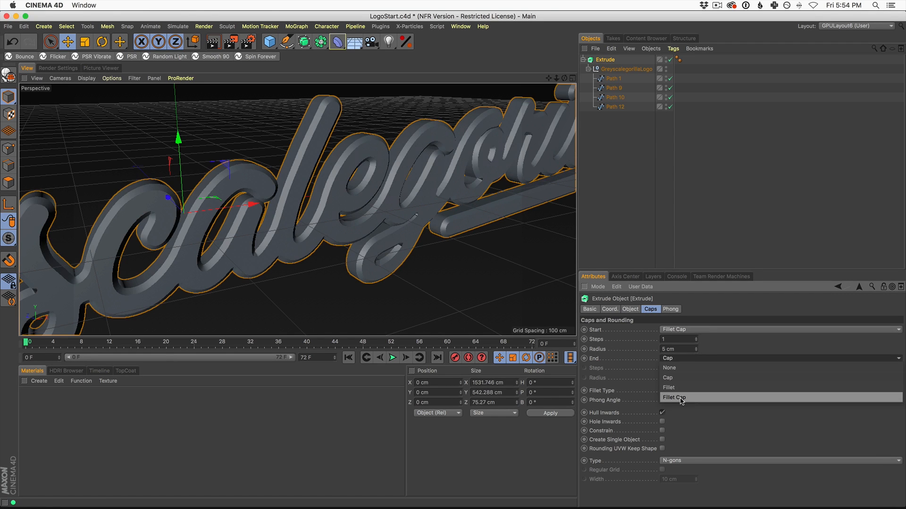
pyautogui.click(680, 401)
# - Set the start and end fillets of the extruded logo to a 2 cm radius with 5 steps each
pyautogui.keyDown('alt'); pyautogui.moveTo(361, 200); pyautogui.dragTo(435, 202); pyautogui.keyUp('alt')
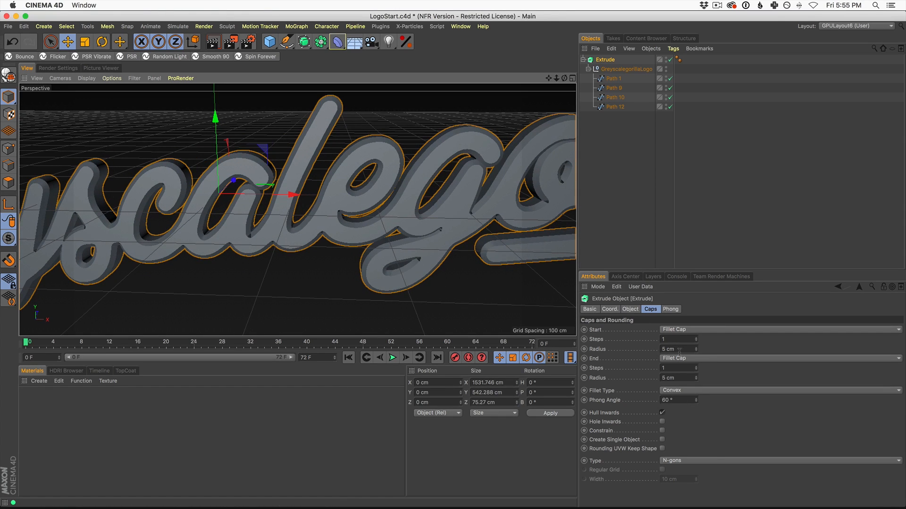
pyautogui.moveTo(679, 350); pyautogui.dragTo(654, 348)
pyautogui.write('2')
pyautogui.press('Return')
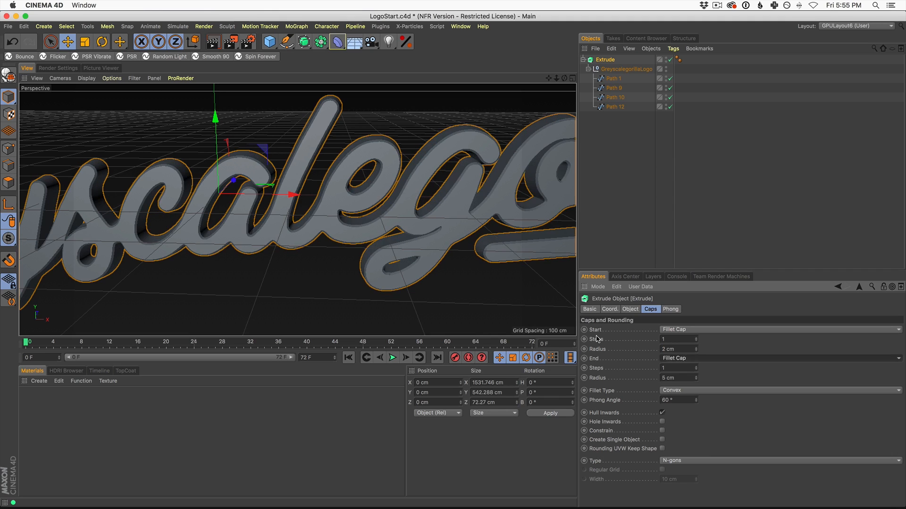
pyautogui.press('Tab')
pyautogui.press('Tab')
pyautogui.write('2')
pyautogui.press('Return')
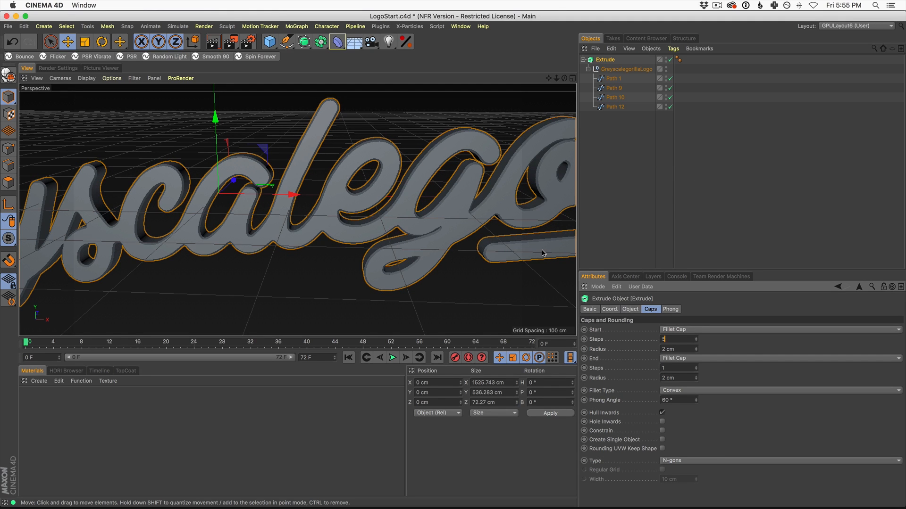
pyautogui.press('Tab')
pyautogui.press('Tab')
pyautogui.press('Tab')
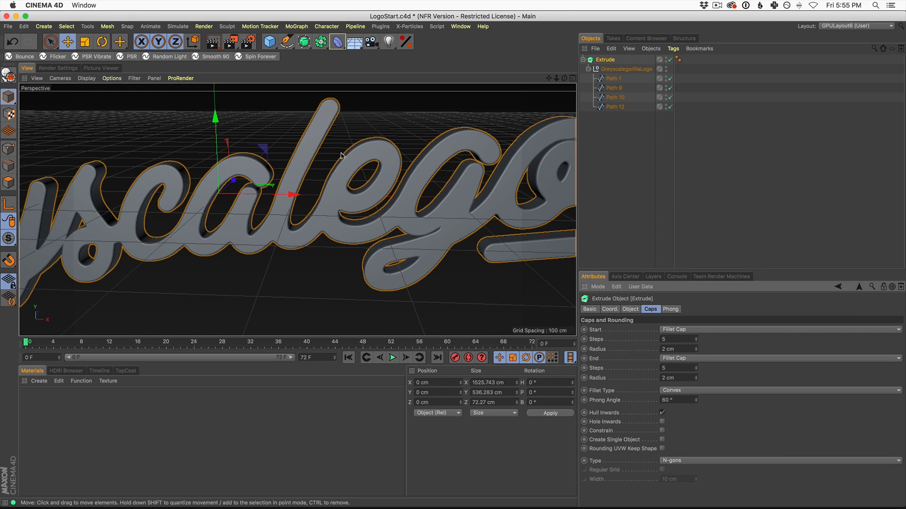
# - Set the start and end fillet radii of the extruded logo to 3 cm
pyautogui.keyDown('alt'); pyautogui.moveTo(405, 196); pyautogui.dragTo(311, 239, button='right'); pyautogui.keyUp('alt')
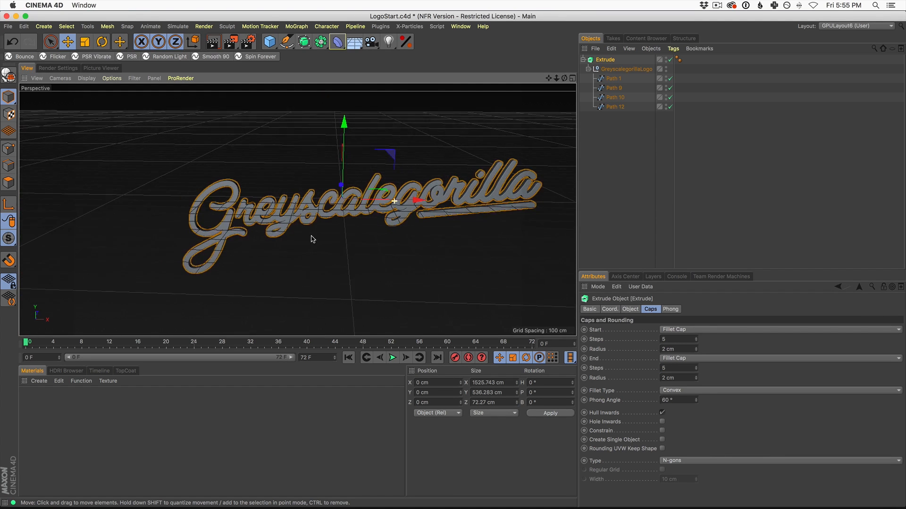
pyautogui.keyDown('alt'); pyautogui.moveTo(311, 239); pyautogui.dragTo(371, 190); pyautogui.keyUp('alt')
pyautogui.keyDown('alt'); pyautogui.moveTo(371, 190); pyautogui.dragTo(320, 197, button='middle'); pyautogui.keyUp('alt')
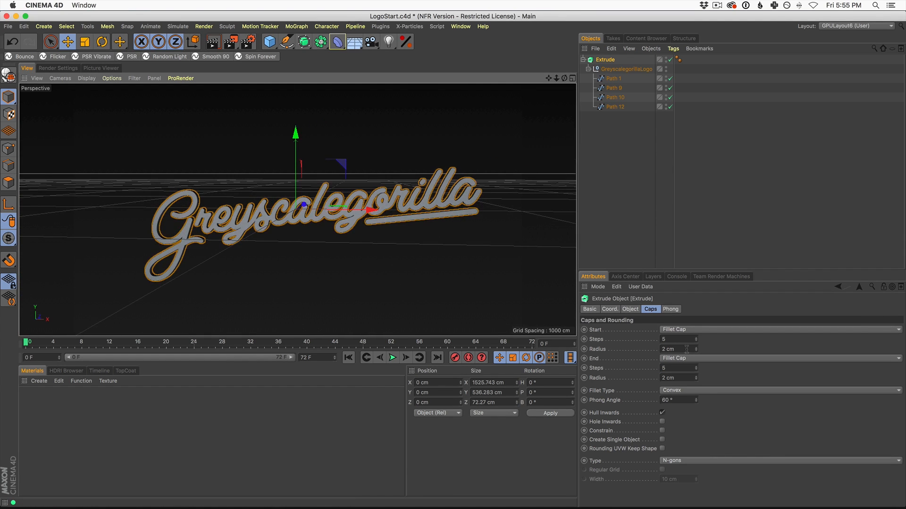
pyautogui.moveTo(684, 348); pyautogui.dragTo(596, 334)
pyautogui.write('3')
pyautogui.press('Return')
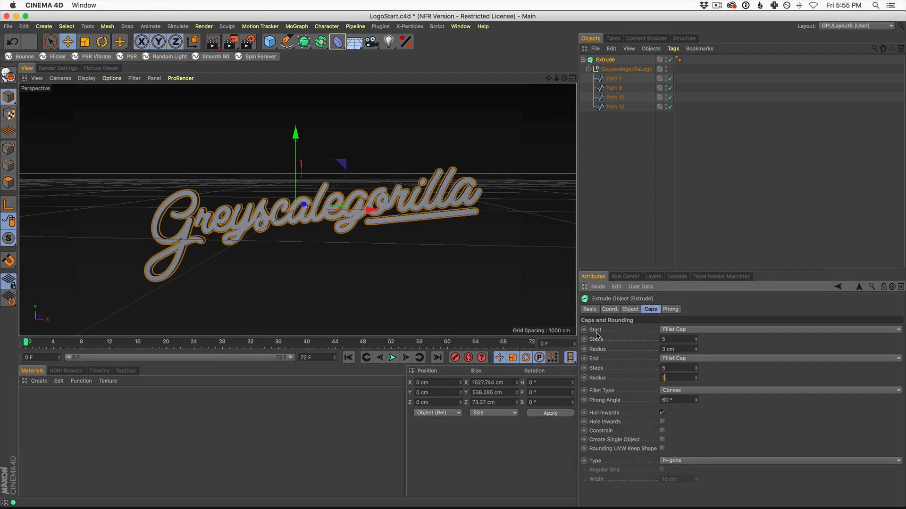
pyautogui.moveTo(355, 245)
pyautogui.keyDown('alt'); pyautogui.mouseDown()
pyautogui.moveTo(370, 241)
pyautogui.moveTo(342, 214)
pyautogui.mouseUp(); pyautogui.keyUp('alt')
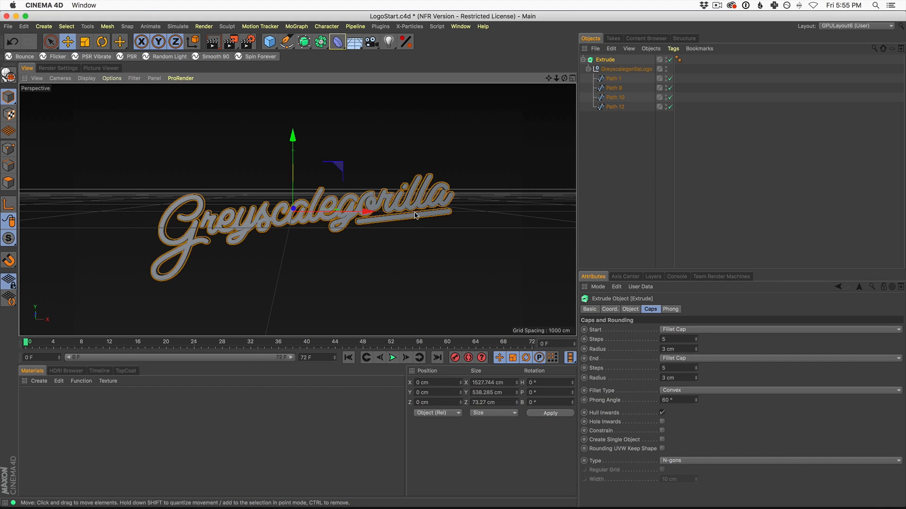
# - Create a new standard material and apply it to the Extrude object
pyautogui.click(38, 382)
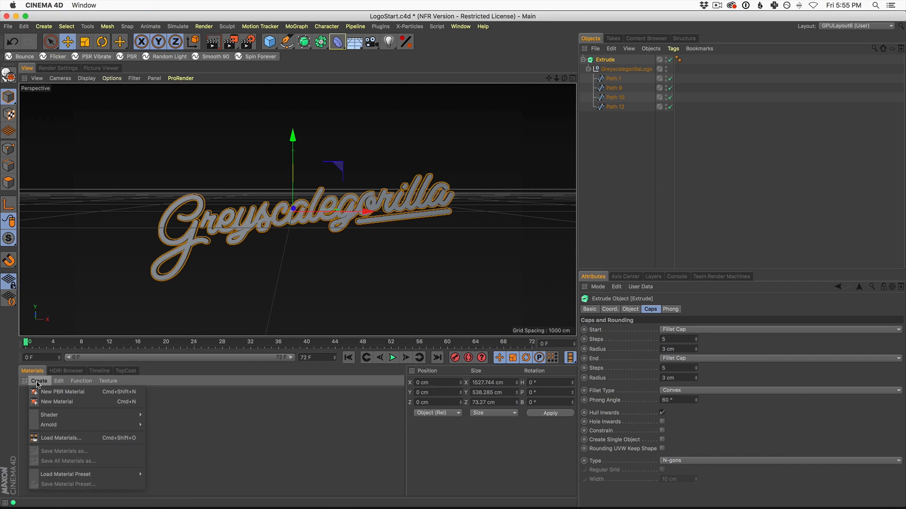
pyautogui.click(46, 402)
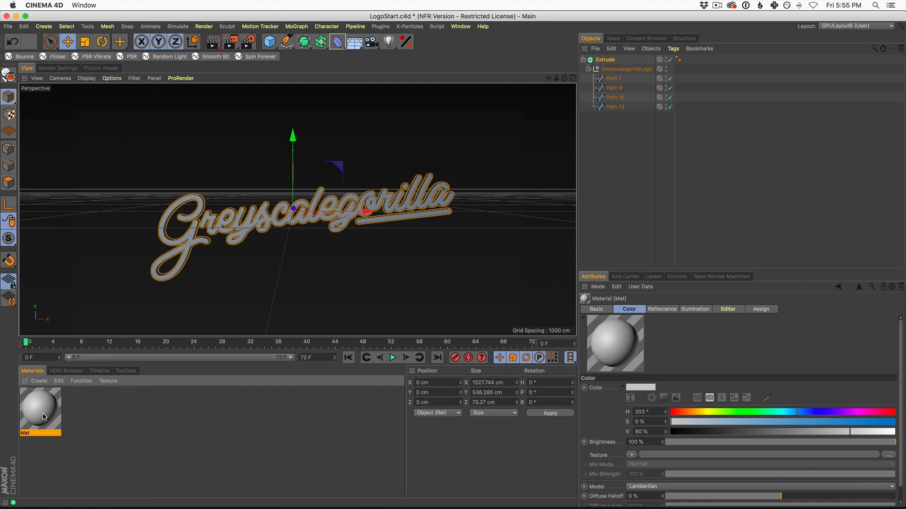
pyautogui.moveTo(43, 416); pyautogui.dragTo(608, 61)
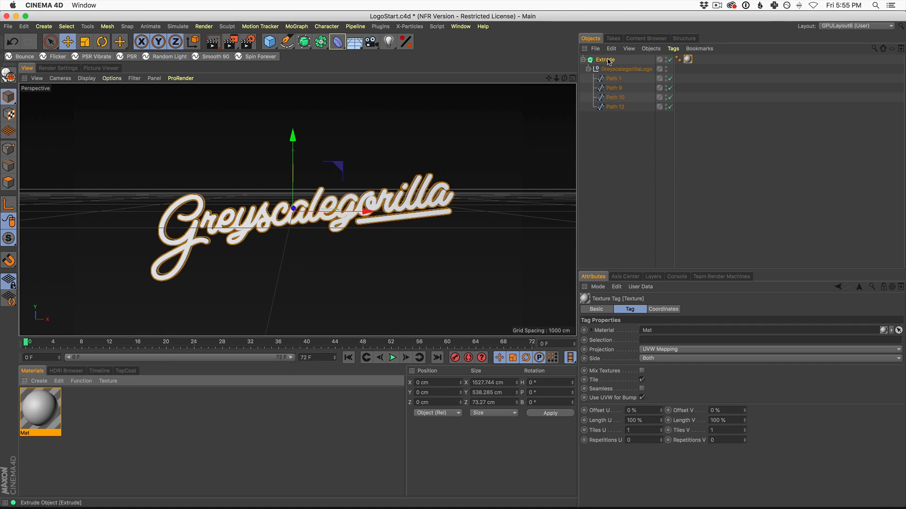
# - Open the logo material for editing, disable its Color channel and enable Transparency
pyautogui.doubleClick(48, 416)
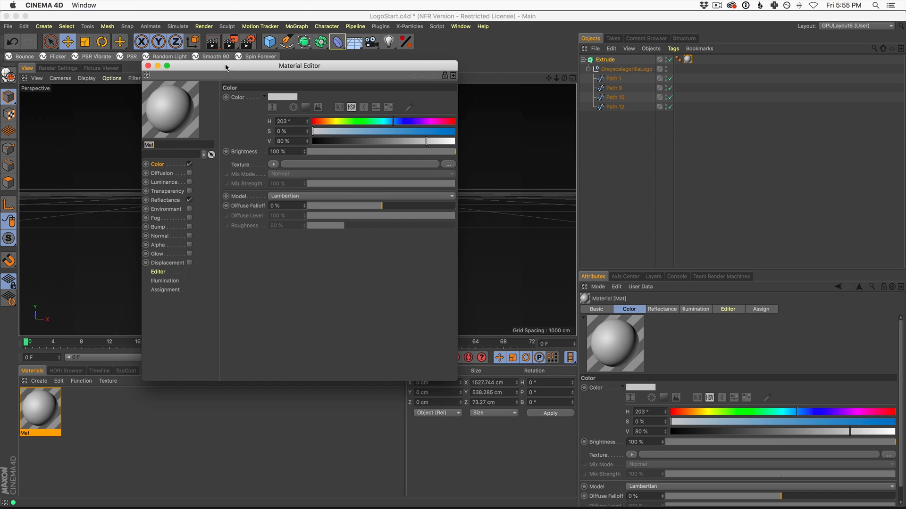
pyautogui.moveTo(235, 68); pyautogui.dragTo(445, 84)
pyautogui.click(229, 194)
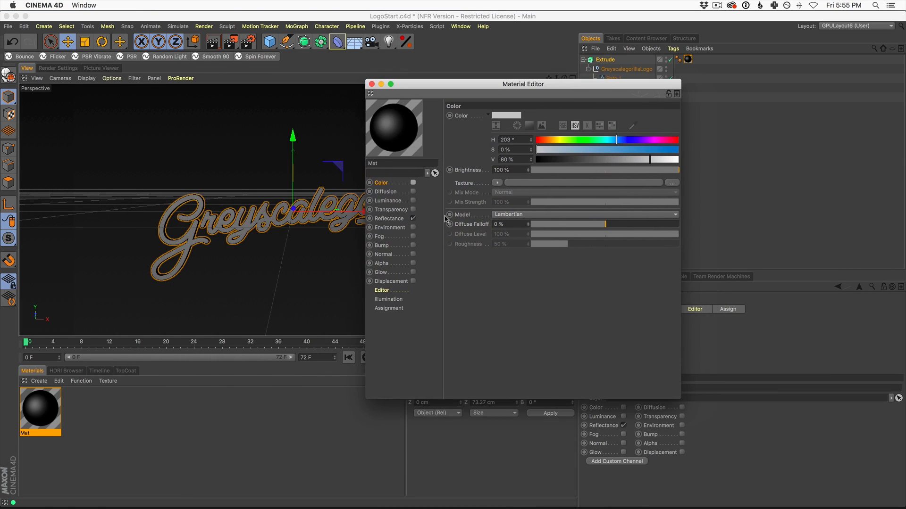
pyautogui.click(413, 210)
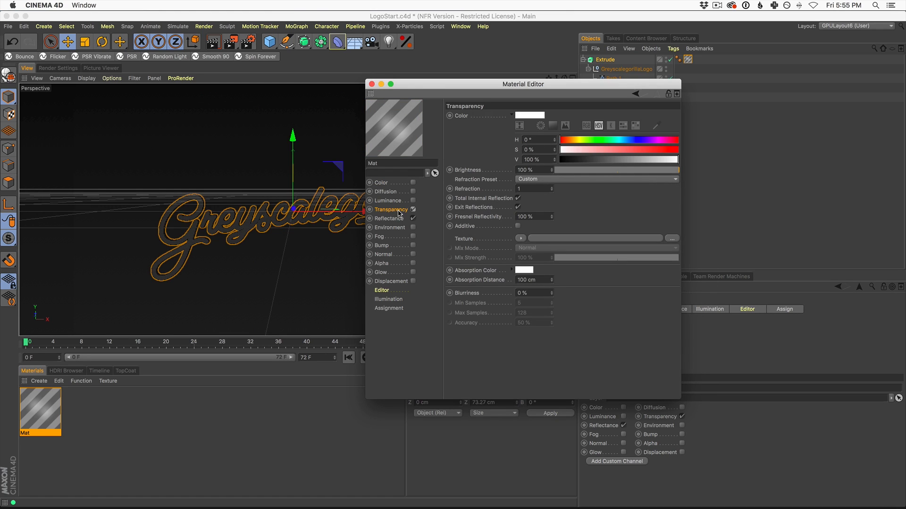
# - Set the Transparency refraction preset of the logo material to Glass
pyautogui.click(528, 190)
pyautogui.click(532, 180)
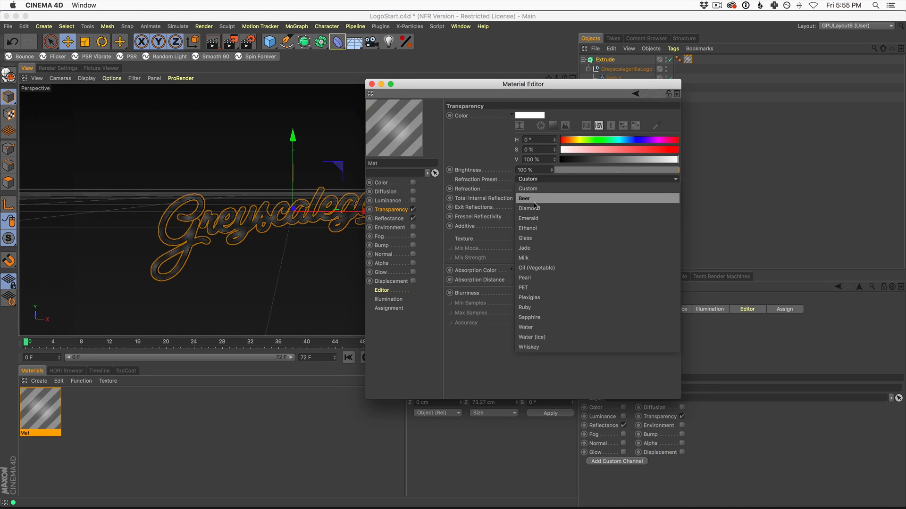
pyautogui.click(541, 239)
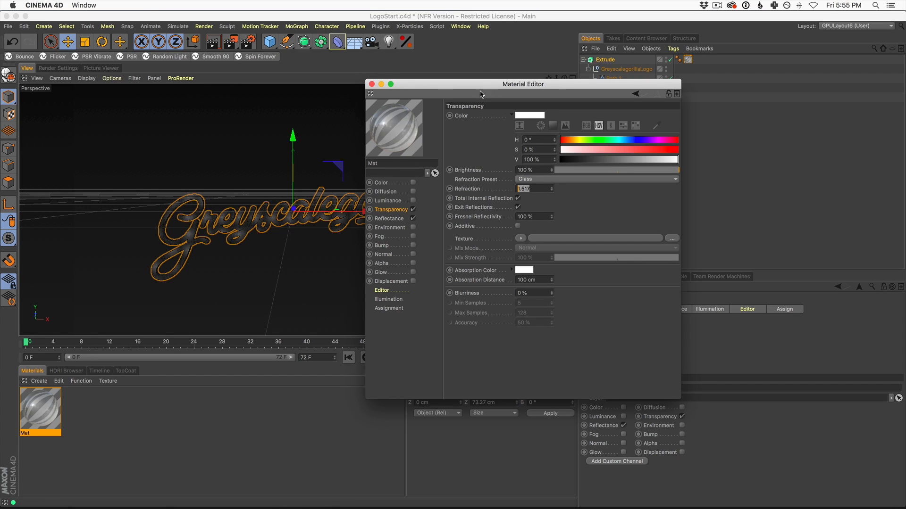
pyautogui.moveTo(484, 86); pyautogui.dragTo(524, 97)
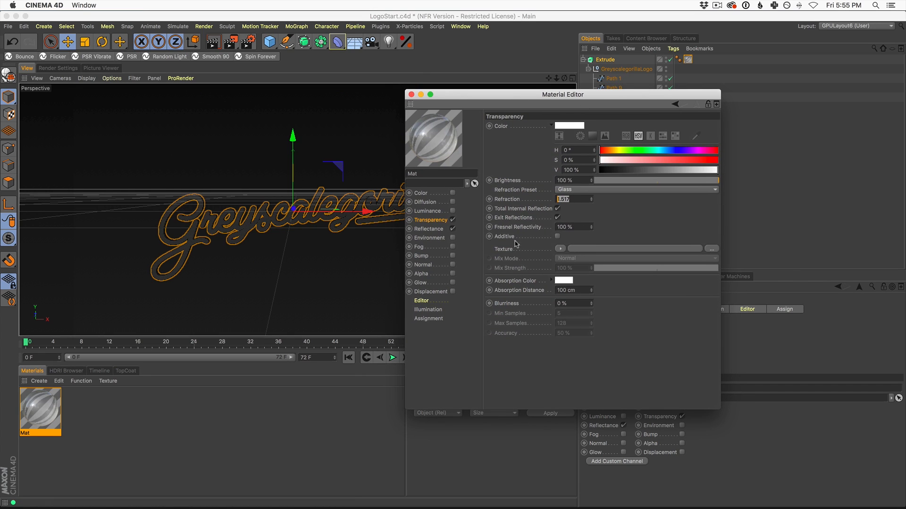
# - Remove the Default Specular layer from the logo material's Reflectance channel and close the Material Editor
pyautogui.click(432, 230)
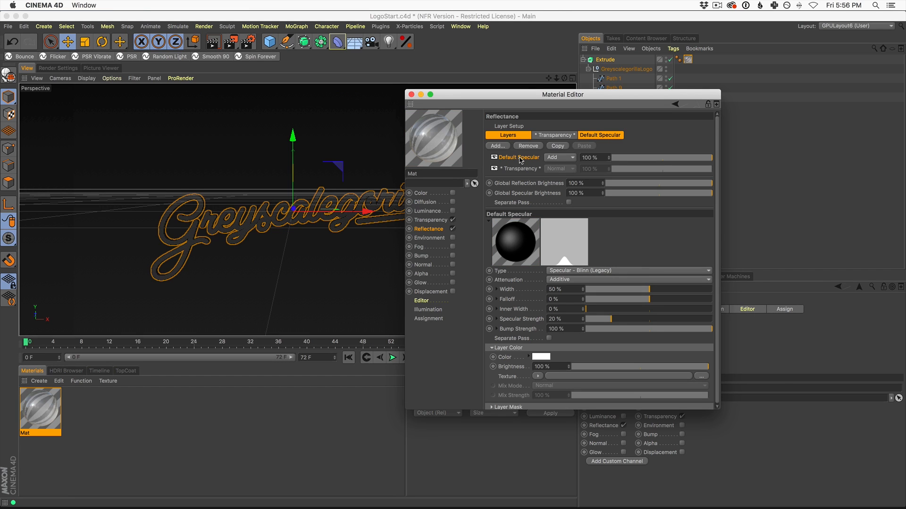
pyautogui.click(528, 146)
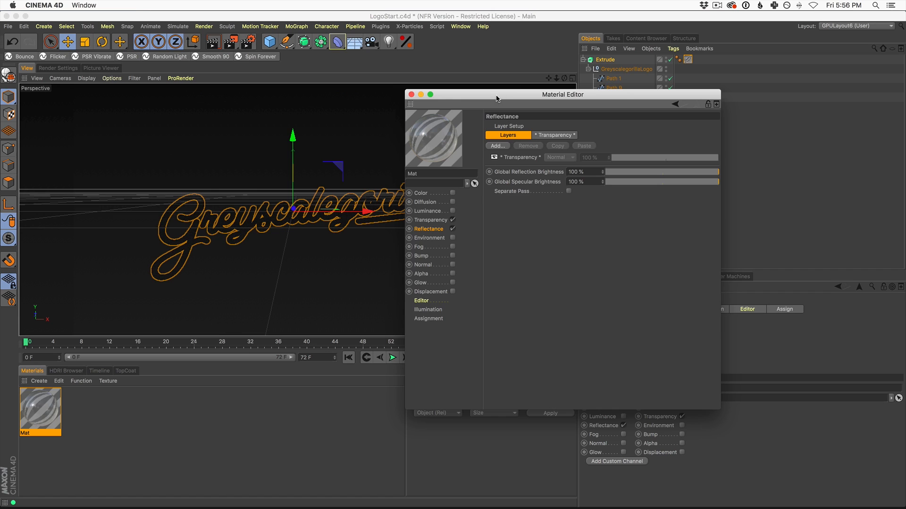
pyautogui.moveTo(497, 96); pyautogui.dragTo(571, 91)
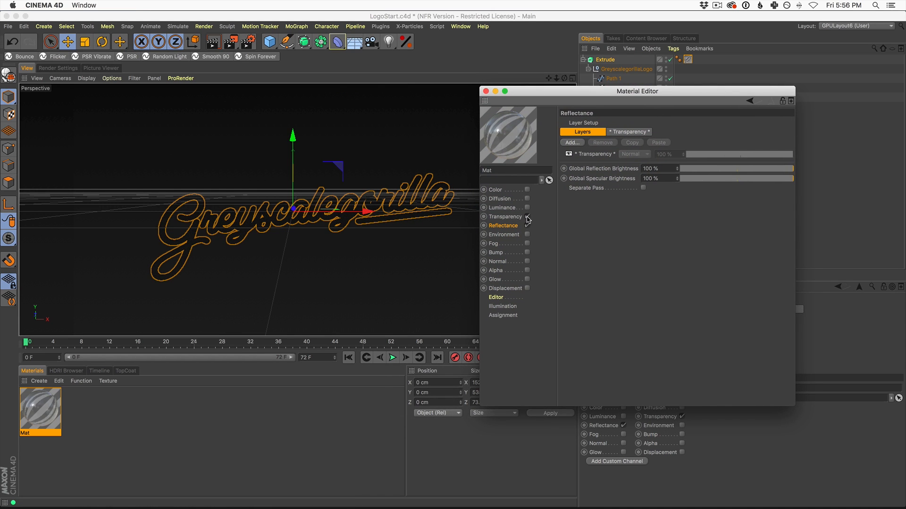
pyautogui.moveTo(534, 93); pyautogui.dragTo(540, 90)
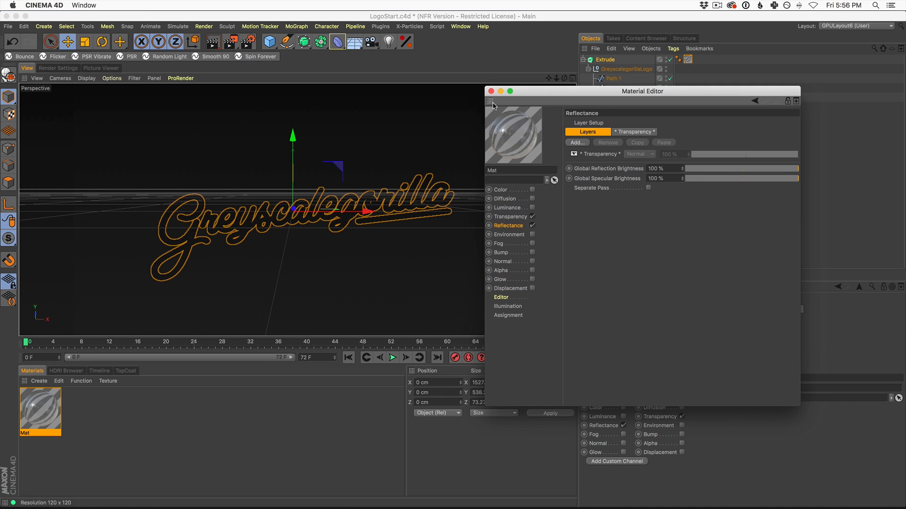
pyautogui.click(491, 88)
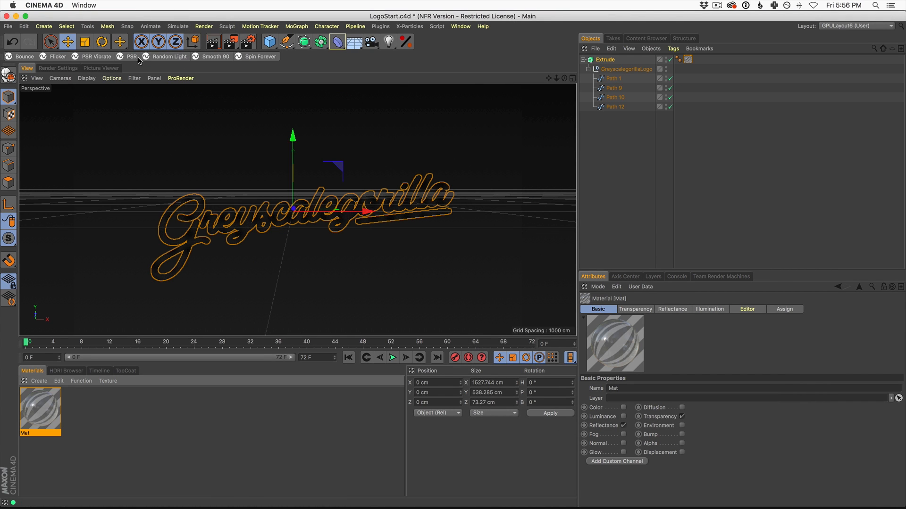
# - Render the active view to check how the glass logo looks
pyautogui.click(219, 37)
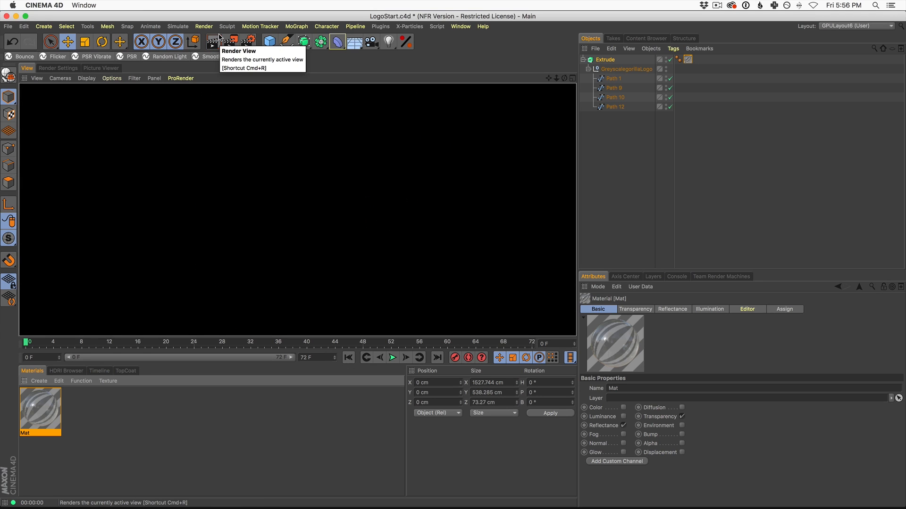
pyautogui.click(375, 185)
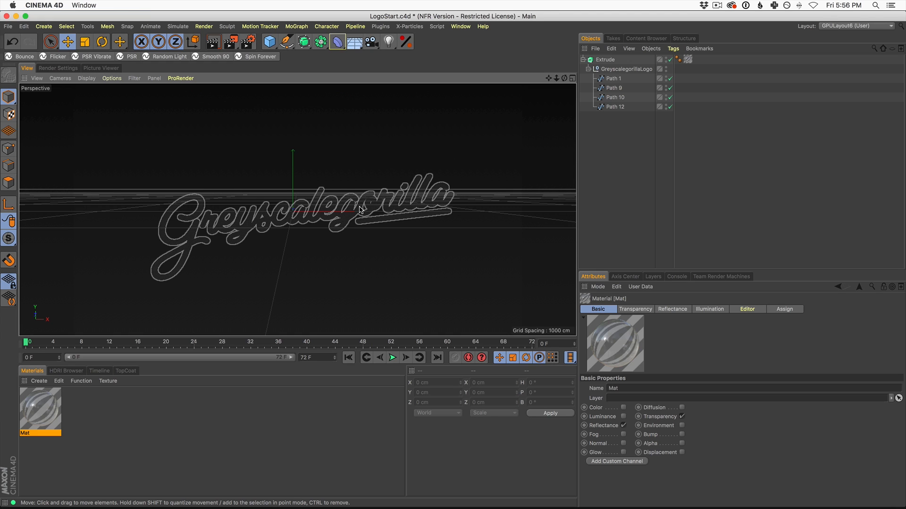
# - Add a sphere primitive and move it back along the Z axis behind the logo
pyautogui.click(269, 41)
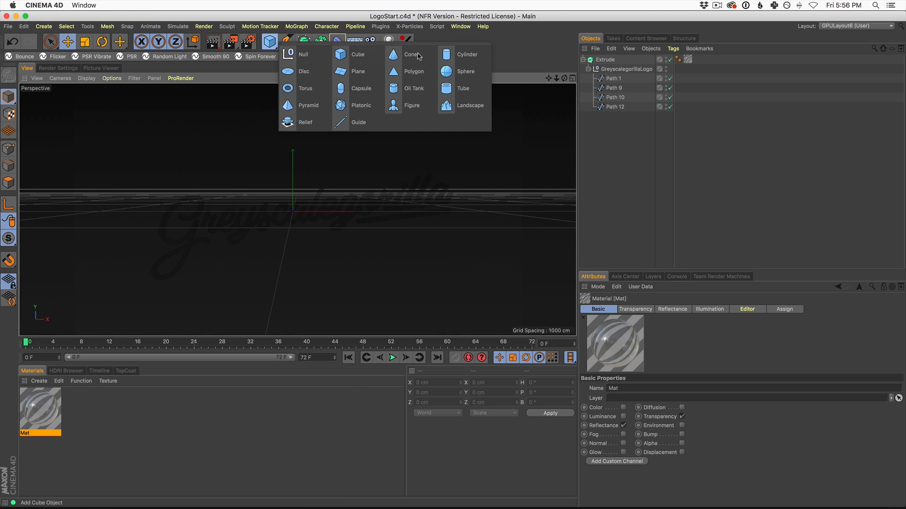
pyautogui.click(469, 72)
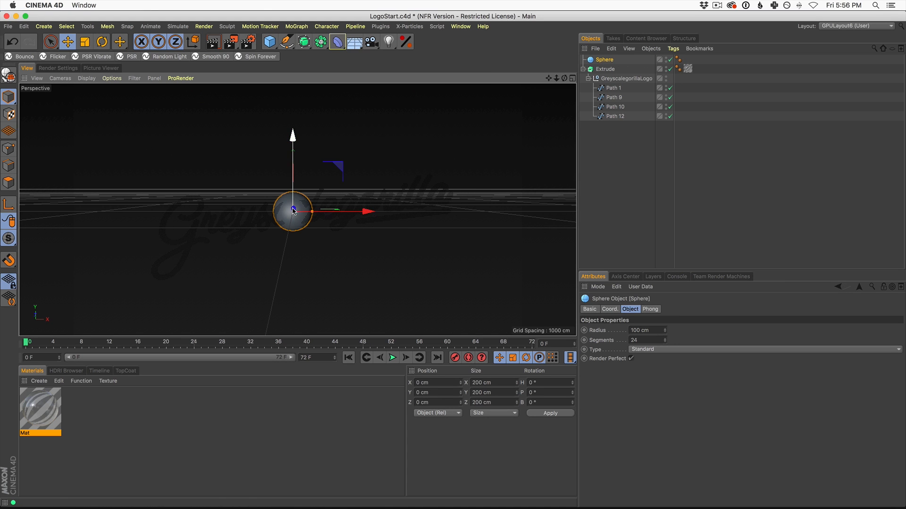
pyautogui.keyDown('alt'); pyautogui.moveTo(255, 236); pyautogui.dragTo(259, 227); pyautogui.keyUp('alt')
pyautogui.moveTo(313, 201); pyautogui.dragTo(339, 187)
pyautogui.keyDown('alt'); pyautogui.moveTo(329, 228); pyautogui.dragTo(349, 218); pyautogui.keyUp('alt')
# - Scale the sphere uniformly to about 375 cm and move it to about X 81, Y 59, Z 680 cm
pyautogui.click(85, 43)
pyautogui.moveTo(123, 99); pyautogui.dragTo(632, 92)
pyautogui.click(68, 41)
pyautogui.moveTo(299, 172)
pyautogui.mouseDown()
pyautogui.moveTo(311, 151)
pyautogui.moveTo(311, 163)
pyautogui.mouseUp()
# - Create a new standard material and assign it to the sphere behind the logo
pyautogui.click(38, 381)
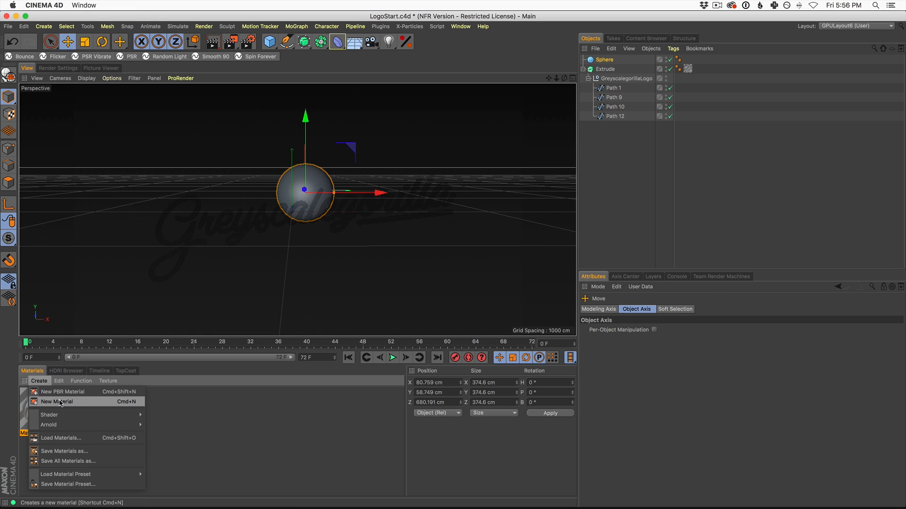
pyautogui.click(60, 404)
pyautogui.moveTo(40, 413); pyautogui.dragTo(604, 60)
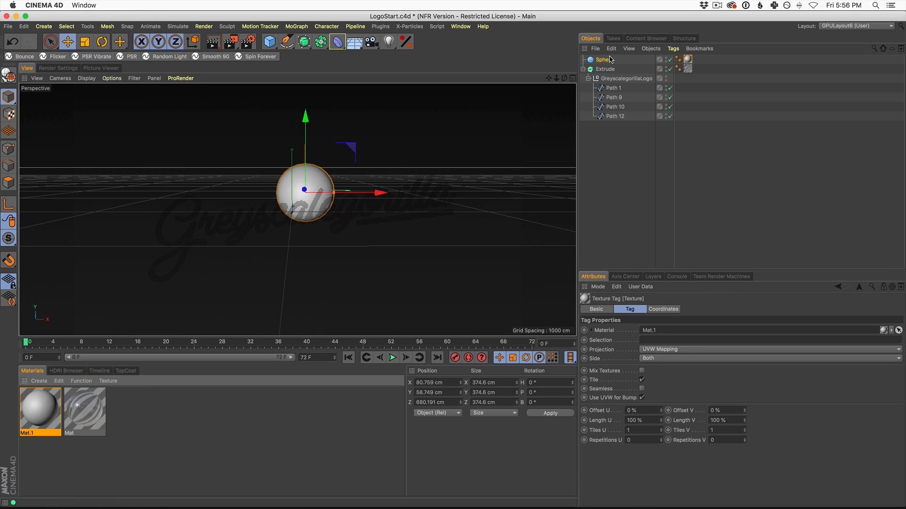
# - Disable Color and Reflectance on the sphere's material, enable Luminance, and render the view to check the glass logo
pyautogui.doubleClick(47, 418)
pyautogui.click(189, 164)
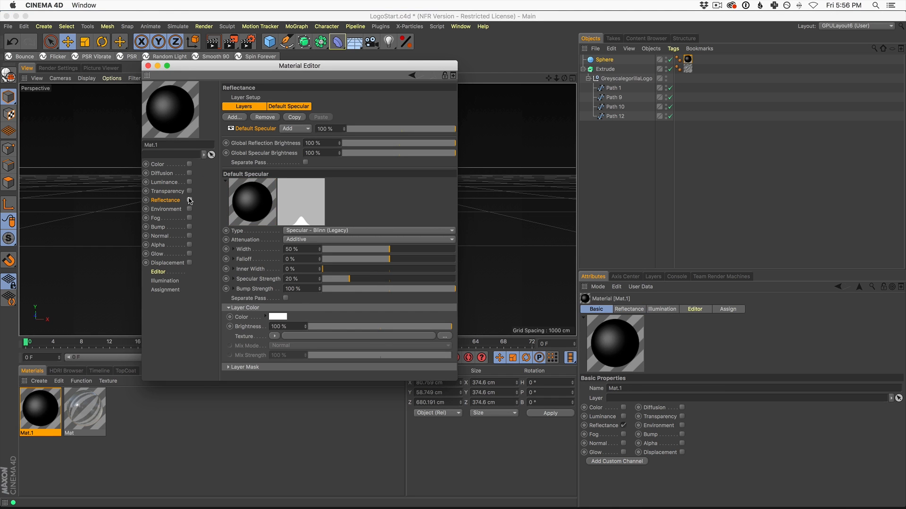
pyautogui.click(189, 200)
pyautogui.click(189, 182)
pyautogui.moveTo(224, 69); pyautogui.dragTo(605, 148)
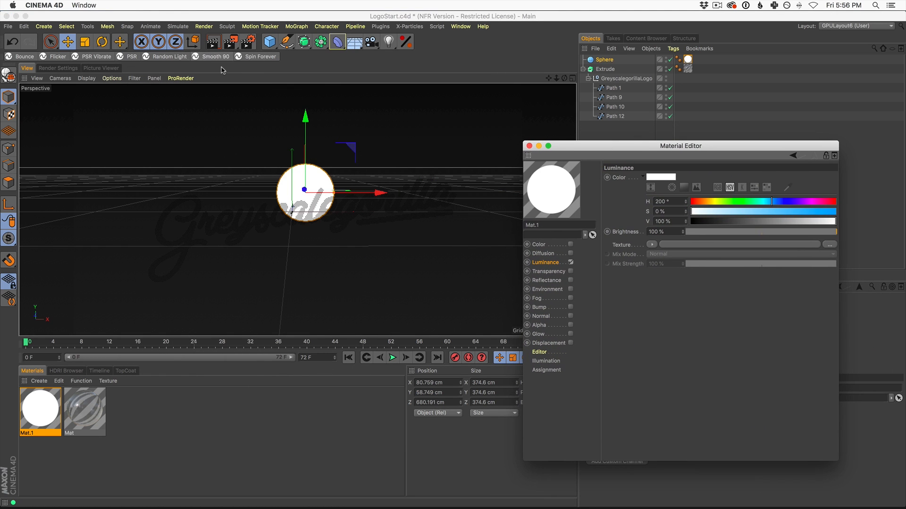
pyautogui.click(529, 146)
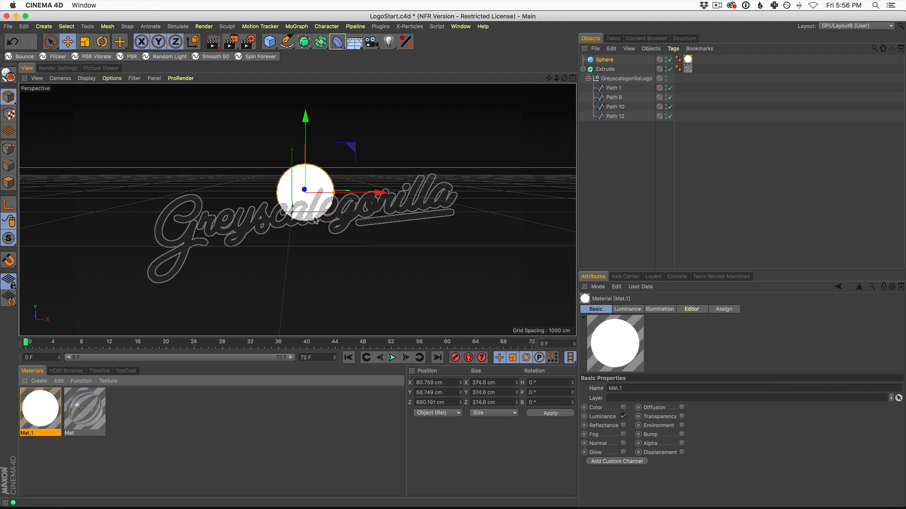
pyautogui.click(213, 42)
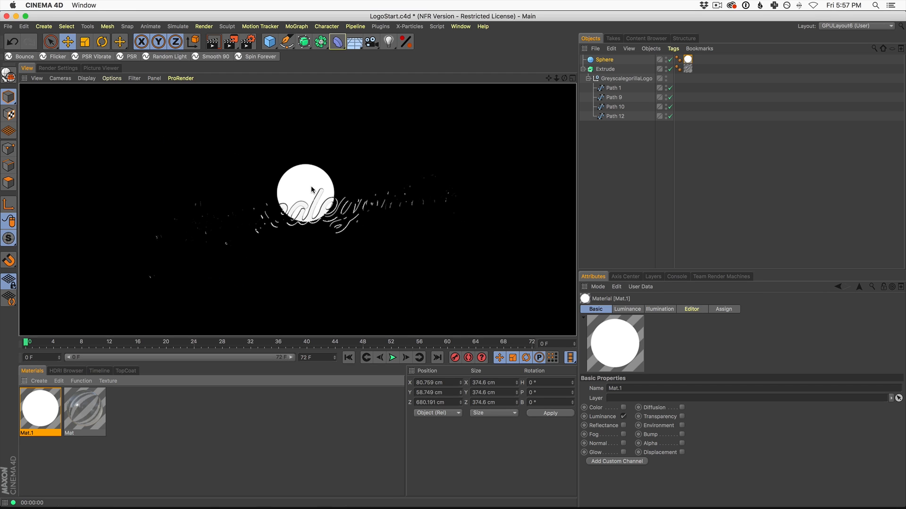
# - Duplicate the glowing sphere along X to either side of the original and render the view
pyautogui.click(602, 60)
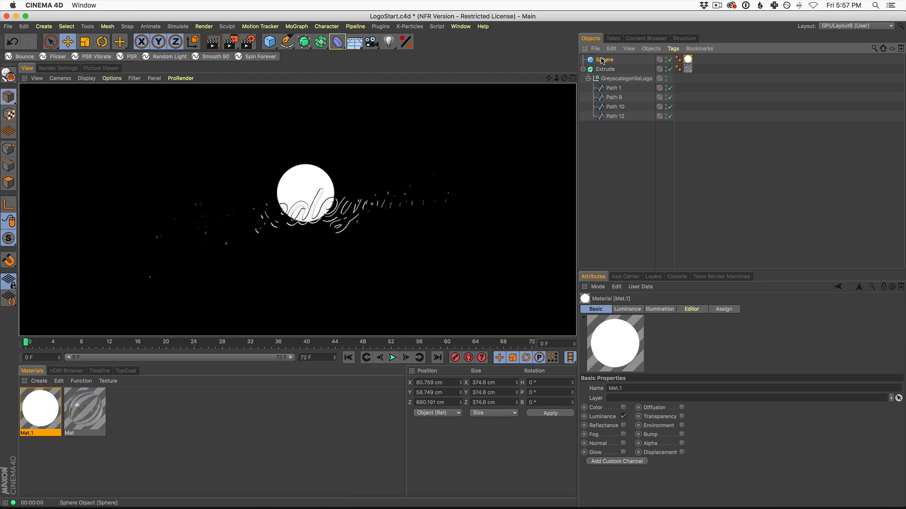
pyautogui.keyDown('ctrl'); pyautogui.moveTo(370, 193); pyautogui.dragTo(496, 193); pyautogui.keyUp('ctrl')
pyautogui.click(213, 42)
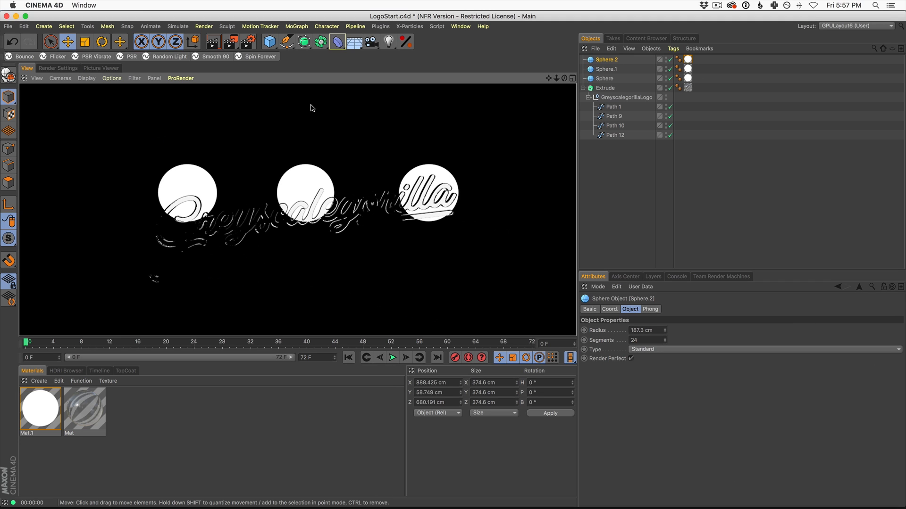
# - Delete the two sphere copies on either side of the original
pyautogui.click(608, 60)
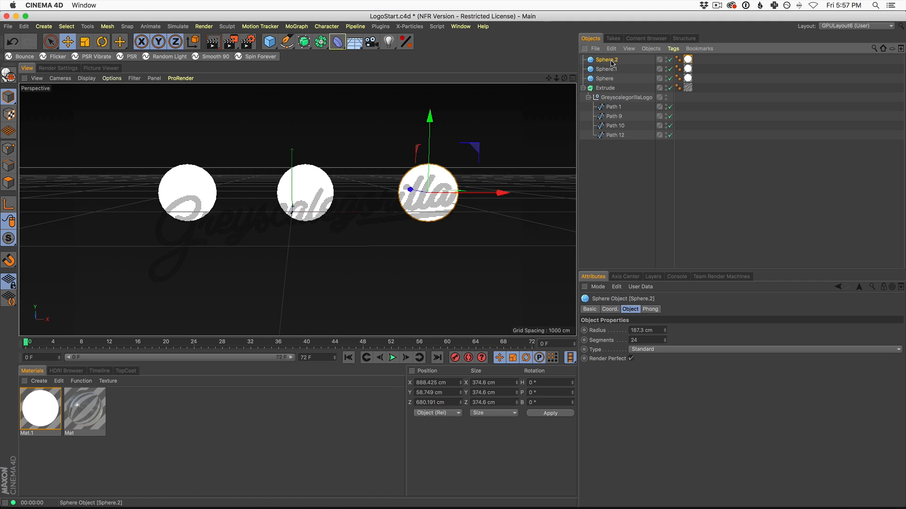
pyautogui.keyDown('shift'); pyautogui.click(608, 70); pyautogui.keyUp('shift')
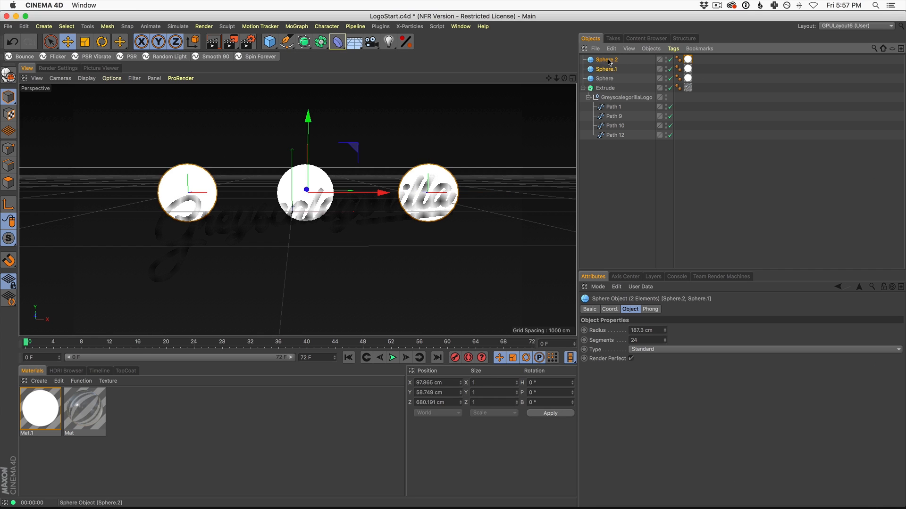
pyautogui.press('Delete')
# - Add a Compositing tag to the sphere, disable Seen by Camera, and render the view to check the result
pyautogui.click(606, 60)
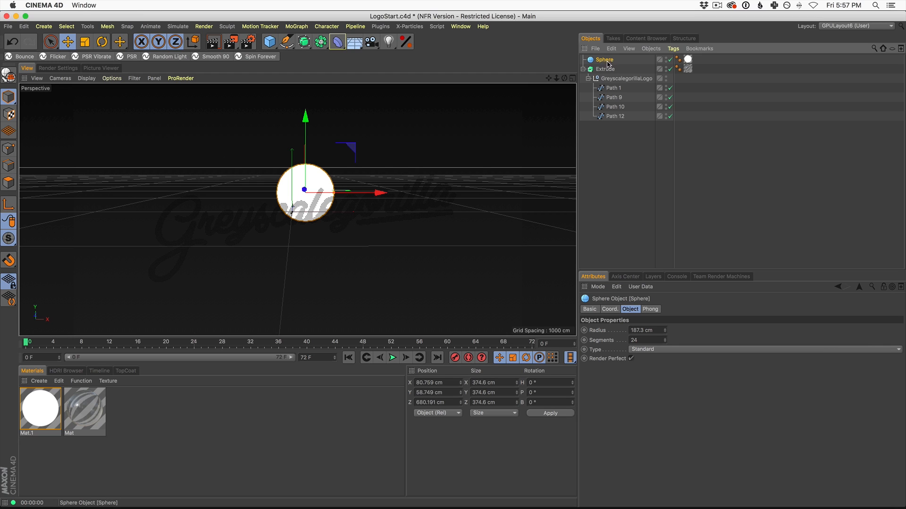
pyautogui.click(673, 49)
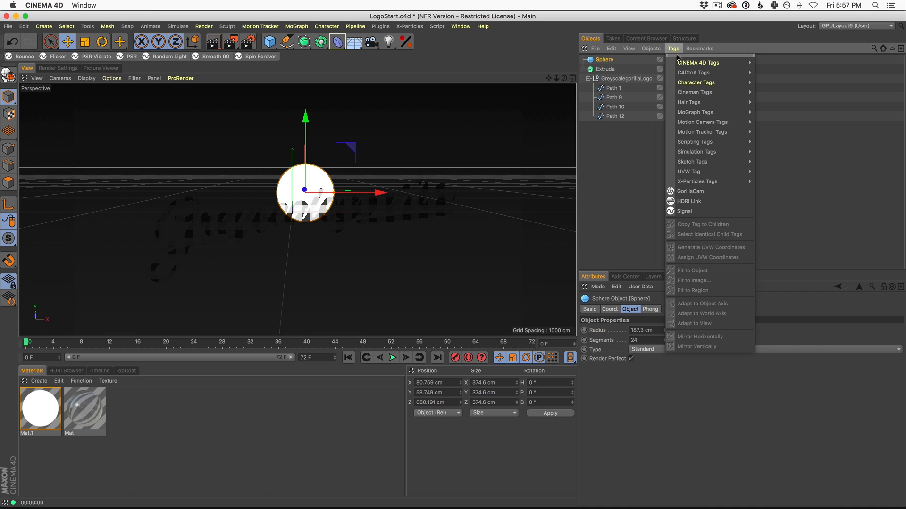
pyautogui.moveTo(712, 62)
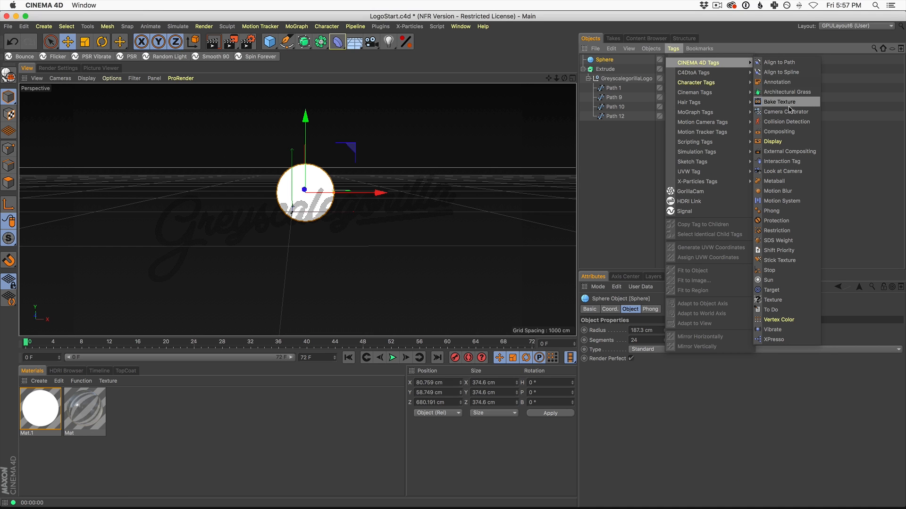
pyautogui.click(786, 133)
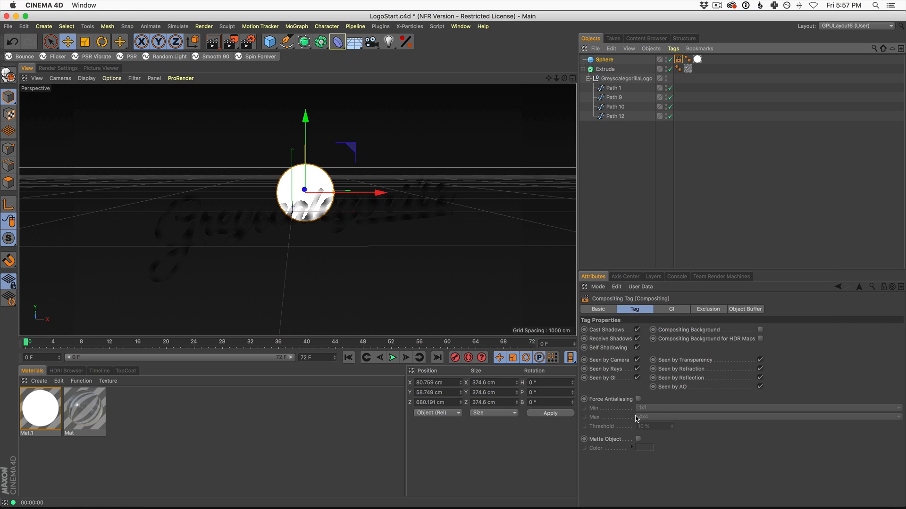
pyautogui.click(637, 360)
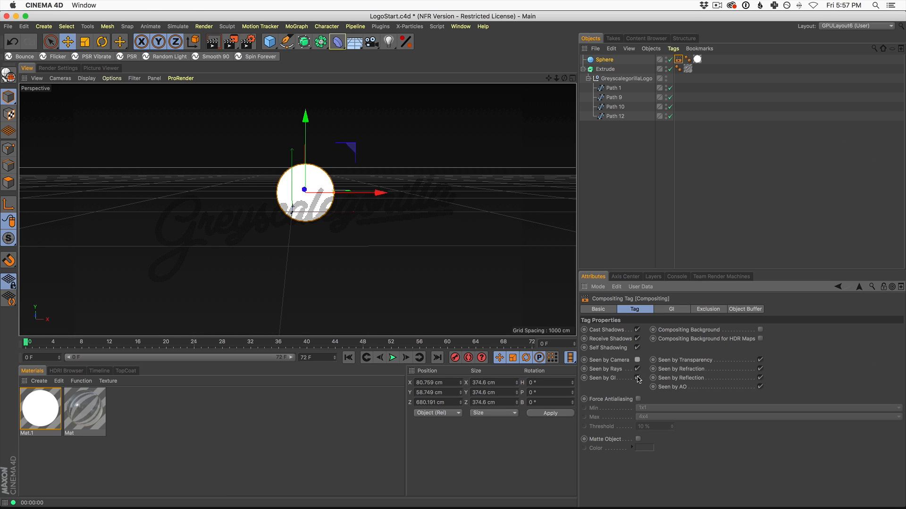
pyautogui.click(212, 38)
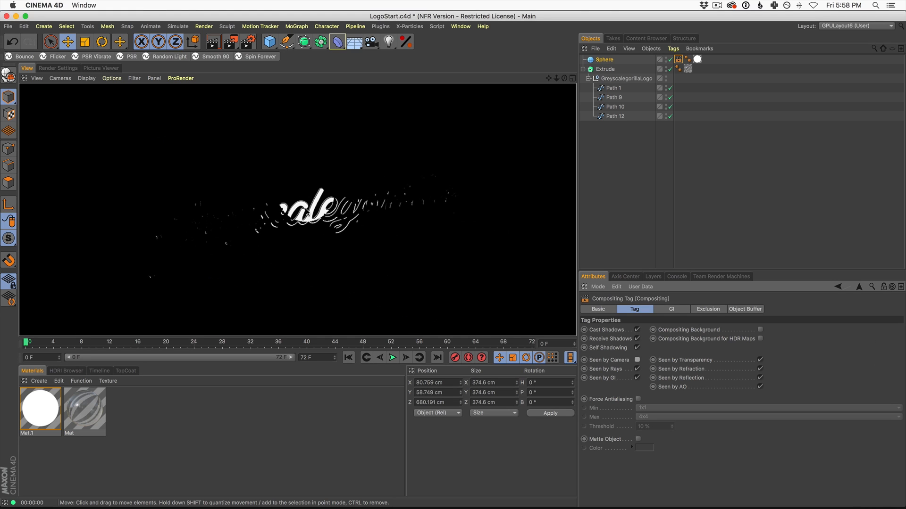
# - Duplicate the hidden sphere, move the copy to about X 855 cm, enlarge it to a radius of about 593 cm, and render
pyautogui.click(609, 60)
pyautogui.press('super+c')
pyautogui.press('super+v')
pyautogui.moveTo(371, 190); pyautogui.dragTo(513, 193)
pyautogui.click(215, 43)
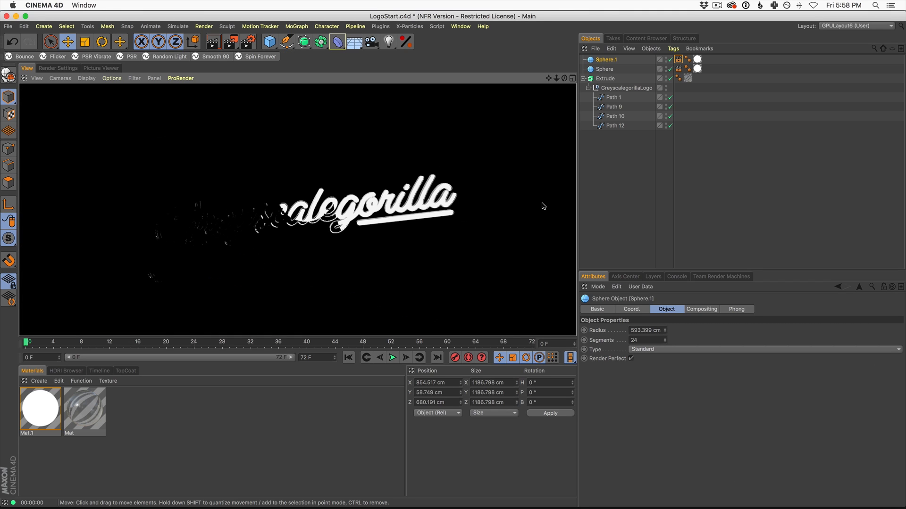
# - Delete the enlarged sphere copy and reselect the original sphere
pyautogui.click(606, 59)
pyautogui.press('Delete')
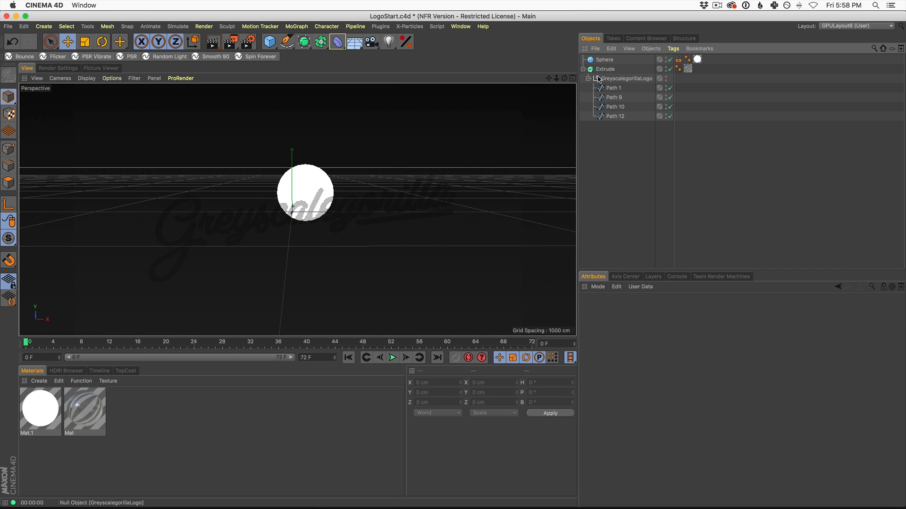
pyautogui.click(311, 215)
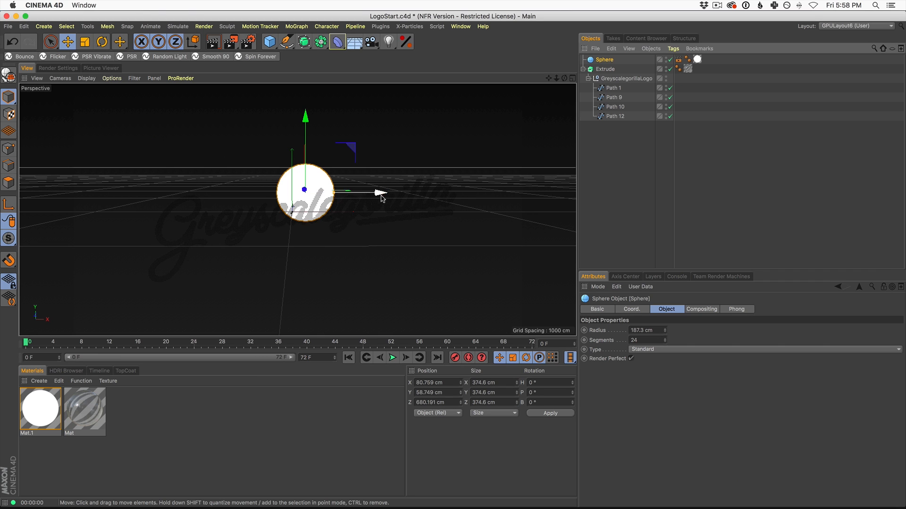
# - Add a standard particle emitter to the scene and play the animation to preview its particles
pyautogui.keyDown('alt'); pyautogui.moveTo(332, 210); pyautogui.dragTo(307, 223, button='right'); pyautogui.keyUp('alt')
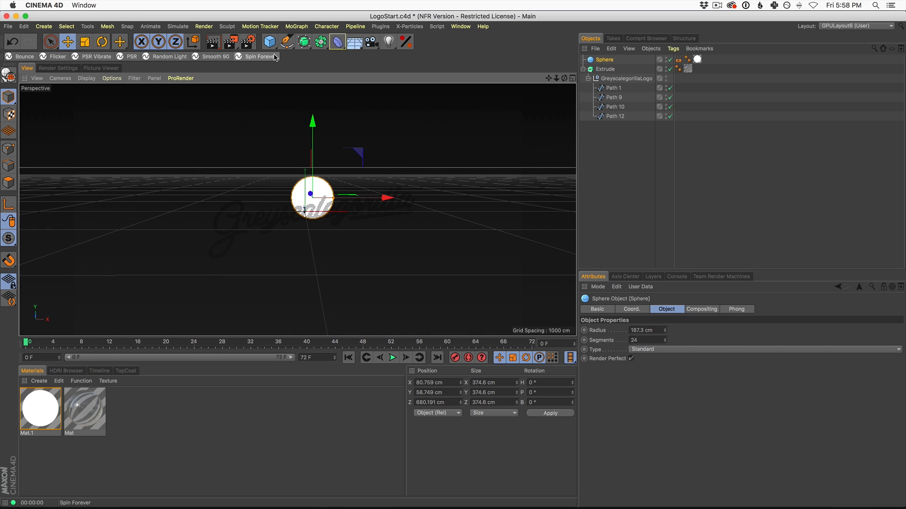
pyautogui.click(178, 27)
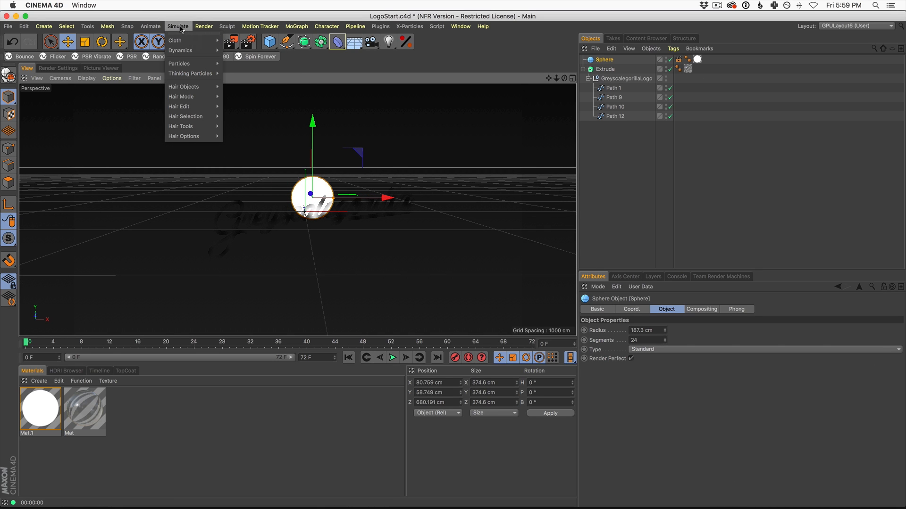
pyautogui.moveTo(184, 41)
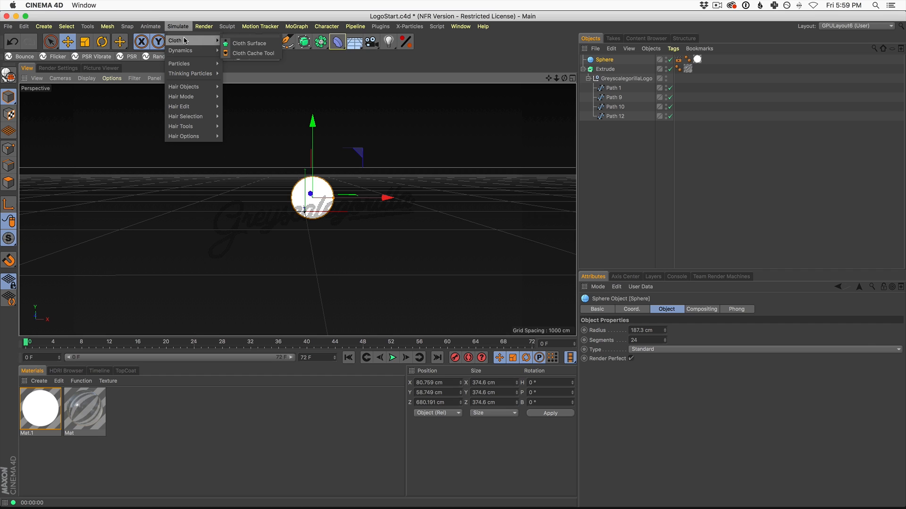
pyautogui.moveTo(193, 63)
pyautogui.click(255, 65)
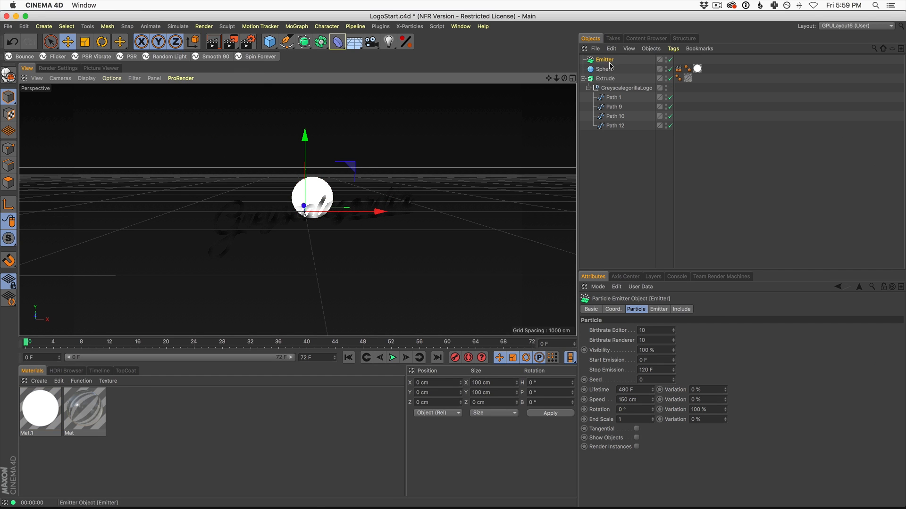
pyautogui.click(392, 357)
pyautogui.keyDown('alt'); pyautogui.moveTo(304, 204); pyautogui.dragTo(420, 217); pyautogui.keyUp('alt')
pyautogui.keyDown('alt'); pyautogui.moveTo(364, 218); pyautogui.dragTo(415, 198); pyautogui.keyUp('alt')
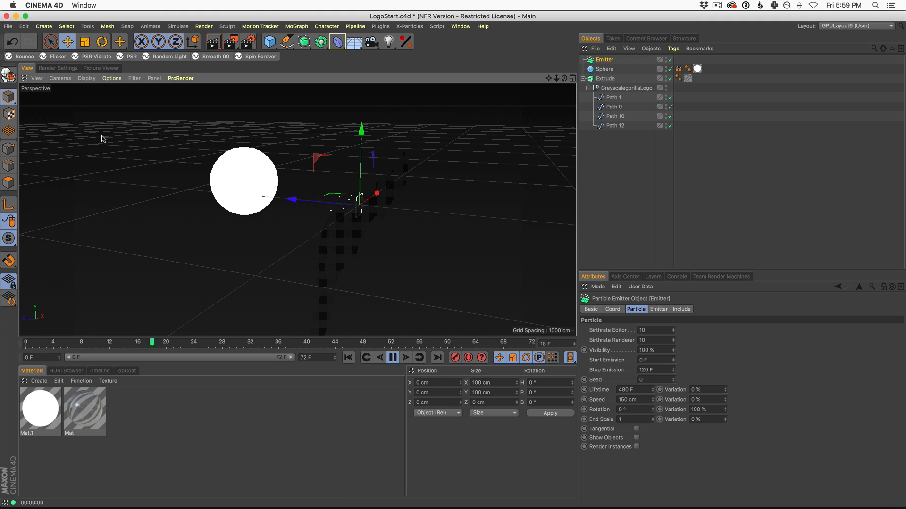
# - Rotate the emitter to a pitch of -90° so its particles stream downward
pyautogui.click(101, 41)
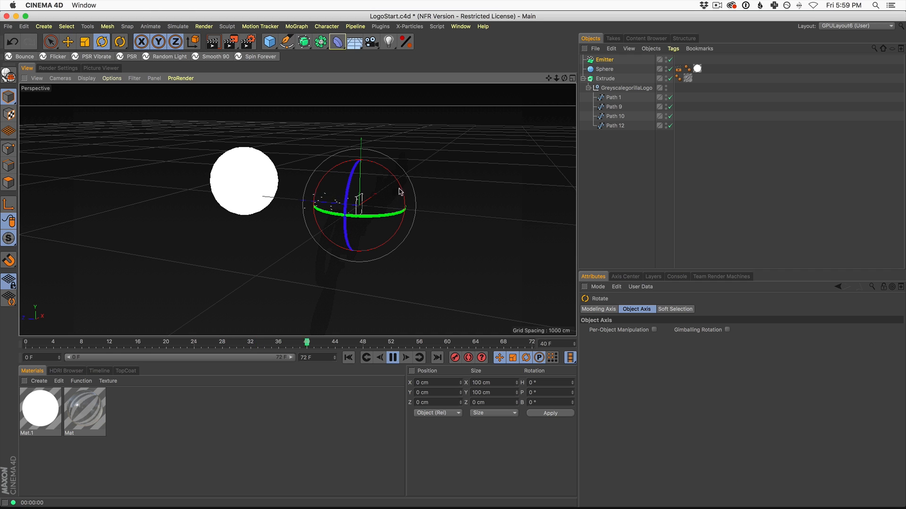
pyautogui.keyDown('alt'); pyautogui.moveTo(386, 191); pyautogui.dragTo(335, 118); pyautogui.keyUp('alt')
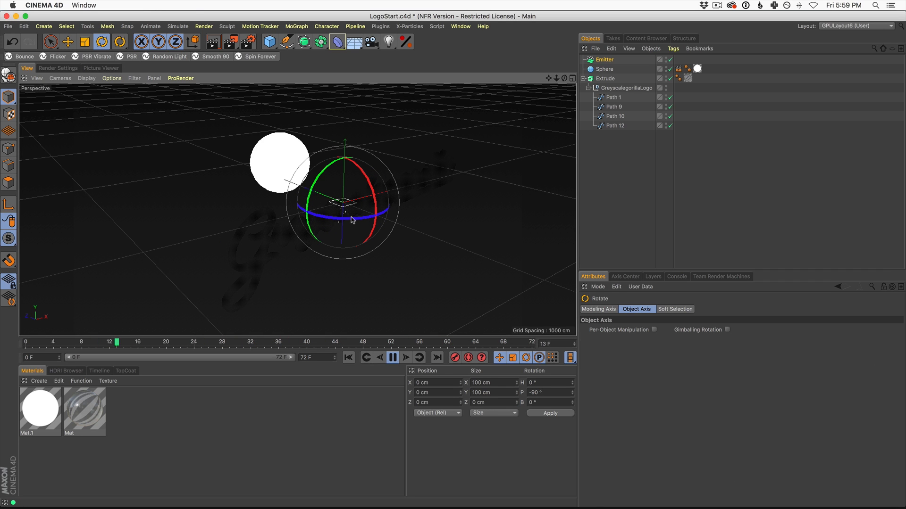
pyautogui.keyDown('alt'); pyautogui.moveTo(351, 209); pyautogui.dragTo(330, 208); pyautogui.keyUp('alt')
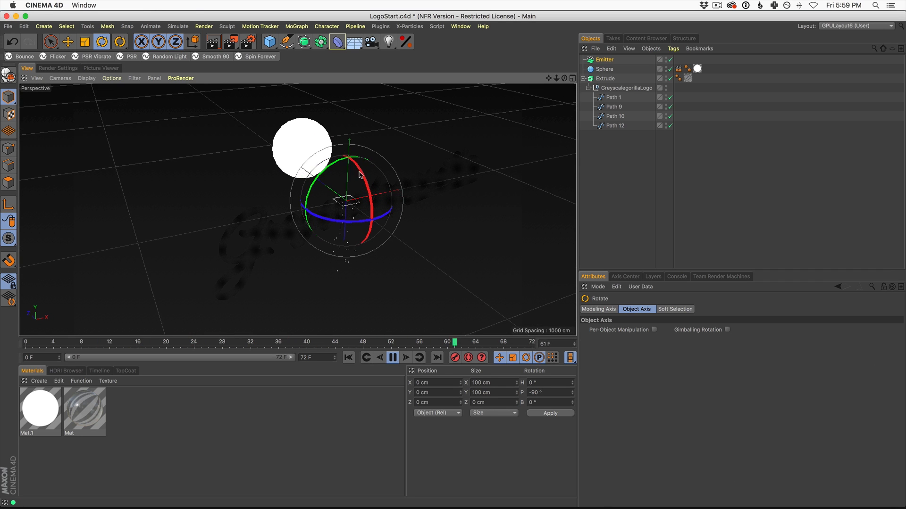
pyautogui.moveTo(362, 174)
pyautogui.mouseDown()
pyautogui.moveTo(385, 200)
pyautogui.moveTo(366, 165)
pyautogui.mouseUp()
pyautogui.keyDown('alt'); pyautogui.moveTo(359, 202); pyautogui.dragTo(307, 192); pyautogui.keyUp('alt')
pyautogui.keyDown('alt'); pyautogui.moveTo(307, 192); pyautogui.dragTo(392, 192, button='right'); pyautogui.keyUp('alt')
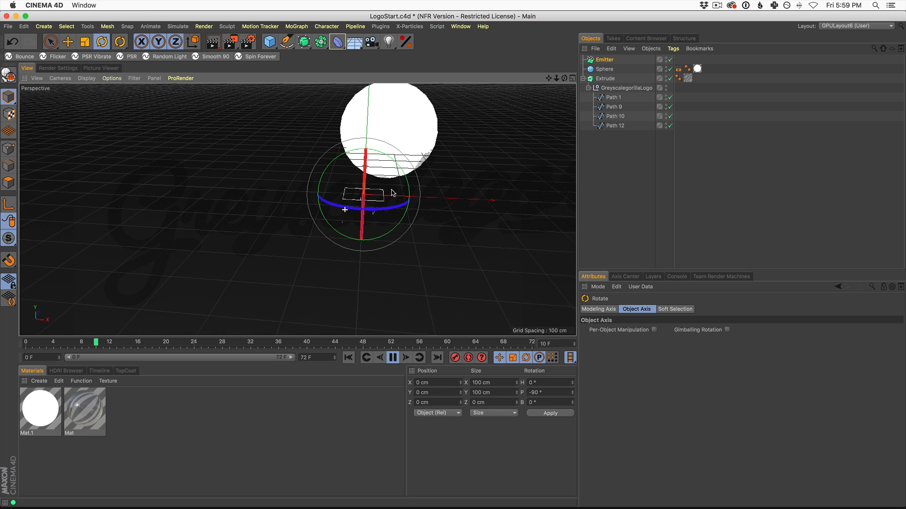
# - Set the emitter's X-Size to 1245 cm and its Y-Size to 127 cm
pyautogui.click(605, 60)
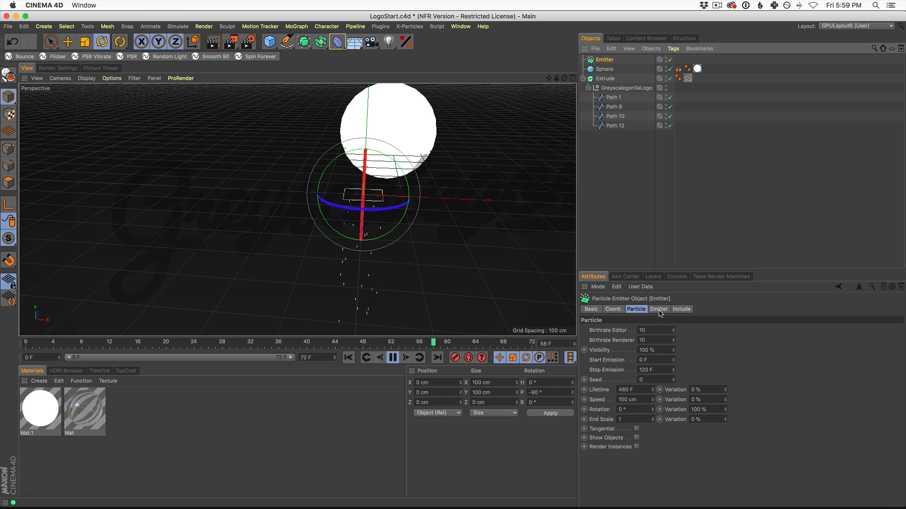
pyautogui.click(658, 309)
pyautogui.moveTo(668, 340); pyautogui.dragTo(675, 238)
pyautogui.moveTo(669, 340); pyautogui.dragTo(715, 152)
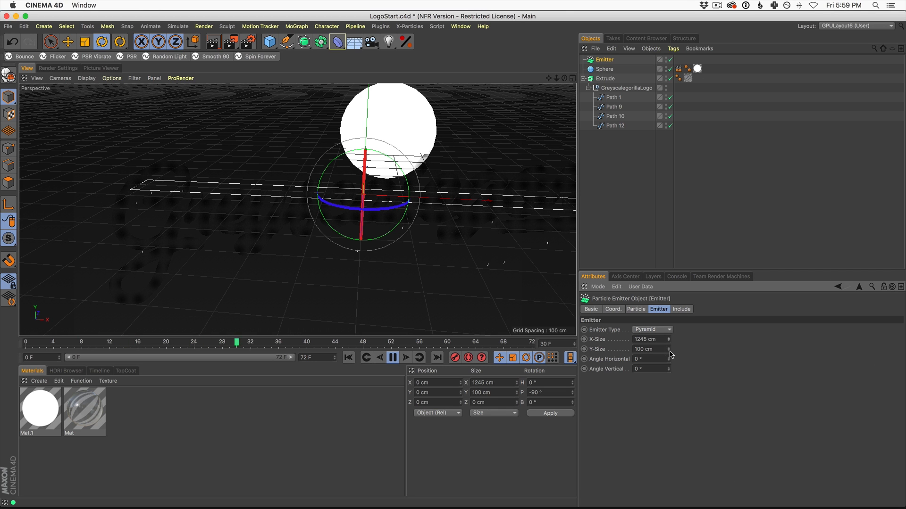
pyautogui.moveTo(668, 349); pyautogui.dragTo(667, 342)
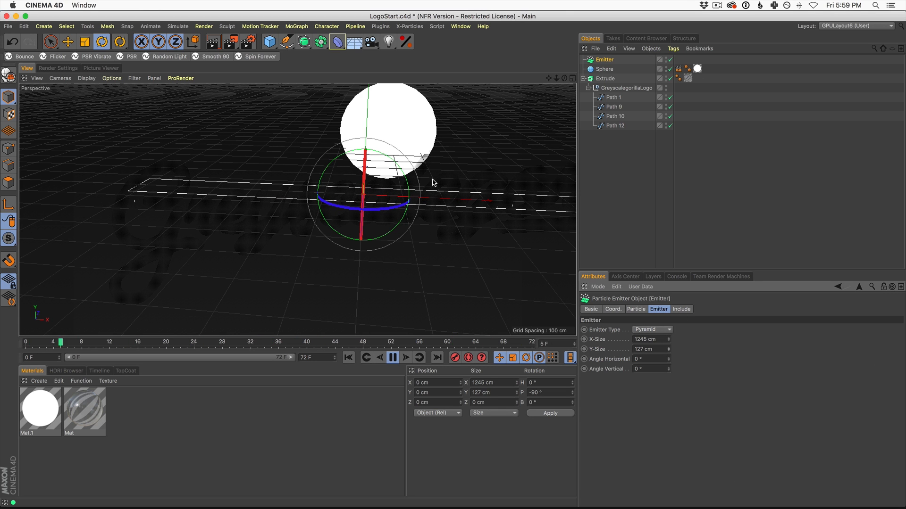
# - Set the project's end frame to 200 and extend the preview range to the full timeline
pyautogui.scroll(-6, 430, 178)
pyautogui.click(309, 358)
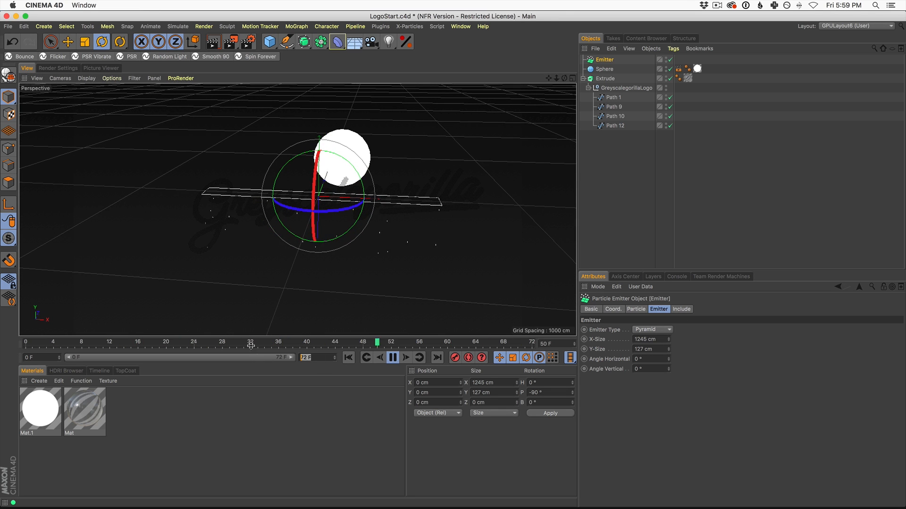
pyautogui.write('200')
pyautogui.press('Return')
pyautogui.moveTo(176, 351); pyautogui.dragTo(437, 372)
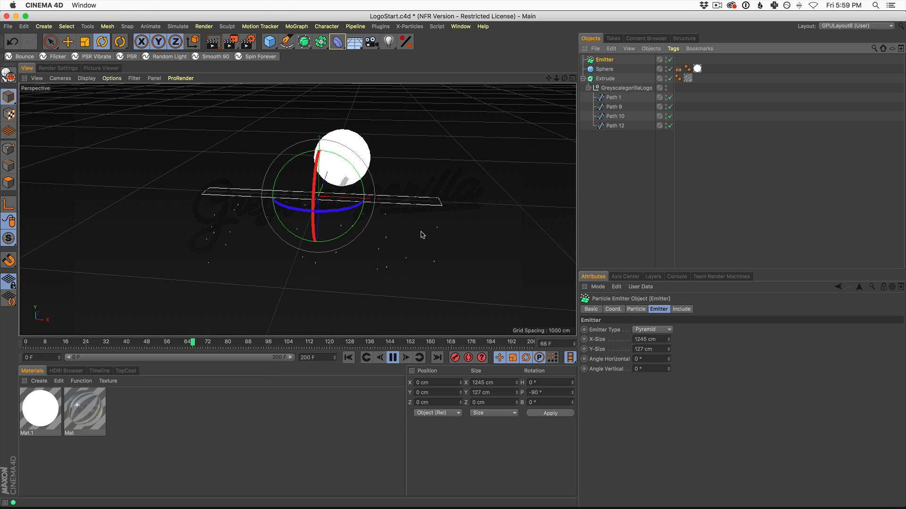
# - Set the emitter's Stop Emission to 200 F
pyautogui.click(638, 309)
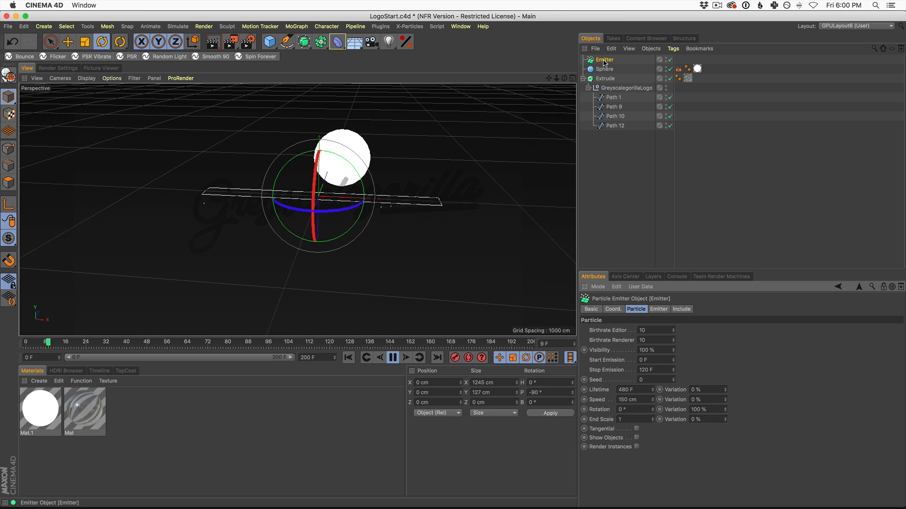
pyautogui.click(654, 369)
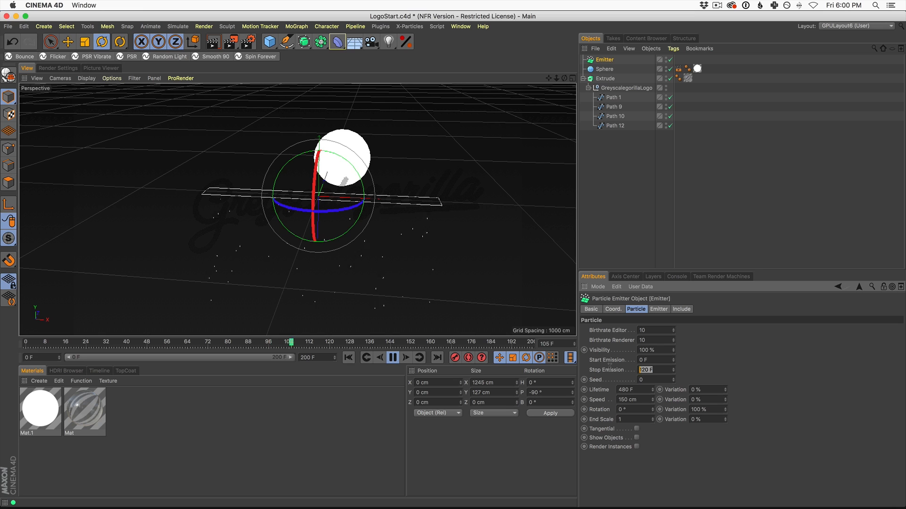
pyautogui.write('200')
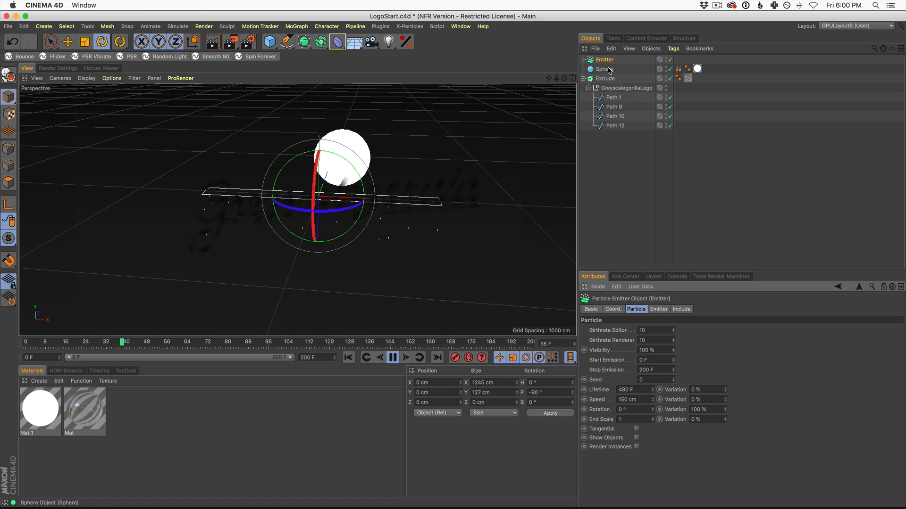
# - Make the sphere a child of the emitter, enable Show Objects for its particles, and preview the playback
pyautogui.moveTo(606, 69); pyautogui.dragTo(608, 62)
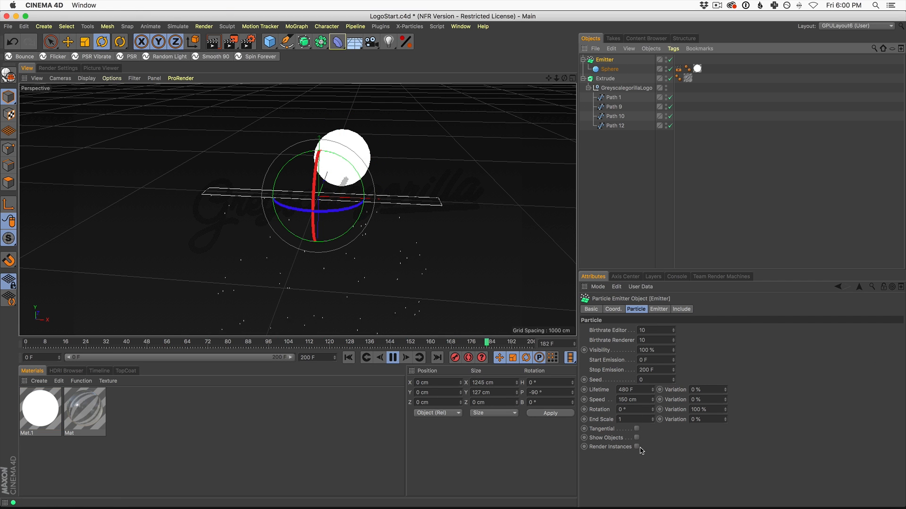
pyautogui.click(637, 438)
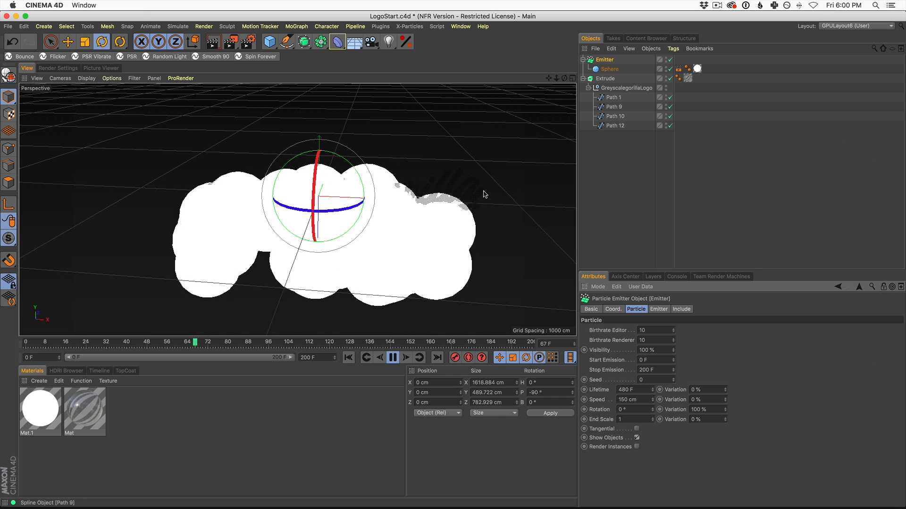
pyautogui.keyDown('alt'); pyautogui.moveTo(390, 238); pyautogui.dragTo(360, 257, button='right'); pyautogui.keyUp('alt')
pyautogui.moveTo(360, 249)
pyautogui.keyDown('alt'); pyautogui.mouseDown()
pyautogui.moveTo(358, 239)
pyautogui.moveTo(356, 251)
pyautogui.mouseUp(); pyautogui.keyUp('alt')
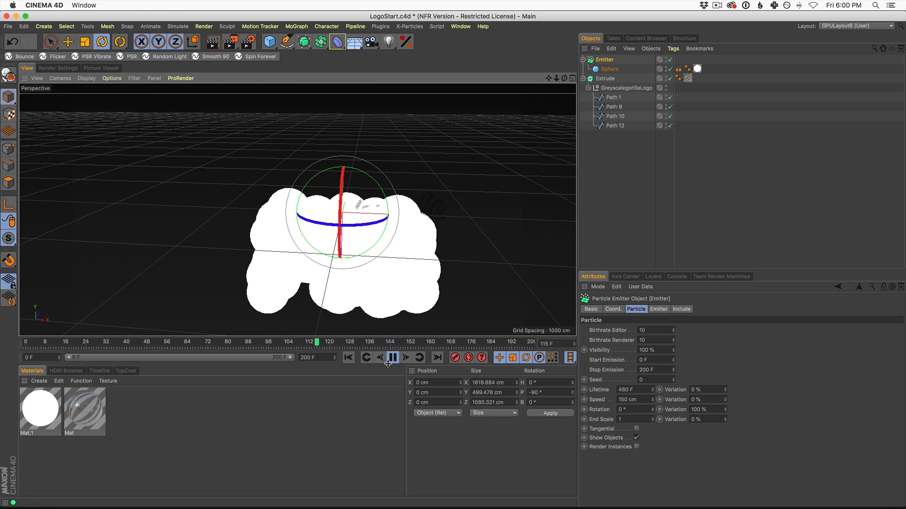
pyautogui.press('F8')
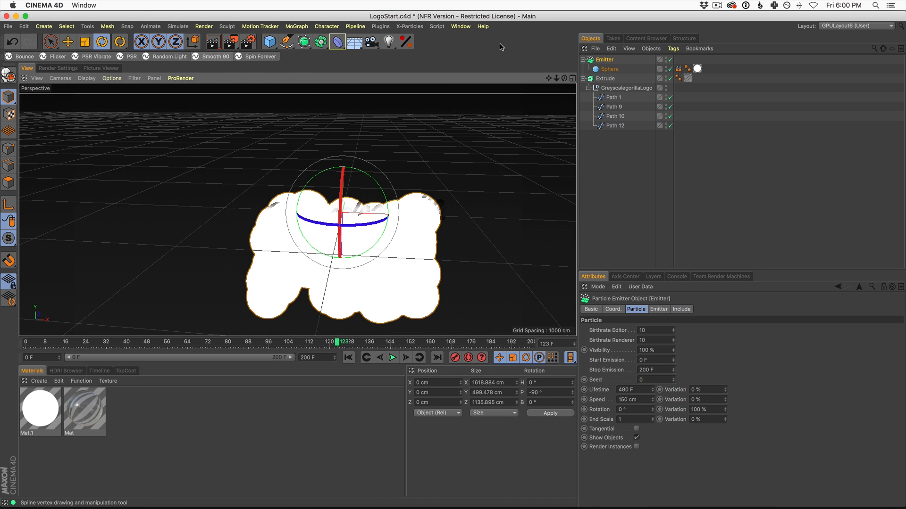
# - Move the emitter up and behind the logo, to about Y 405 cm and Z 497 cm, and test-render the view
pyautogui.keyDown('alt'); pyautogui.moveTo(360, 215); pyautogui.dragTo(228, 253); pyautogui.keyUp('alt')
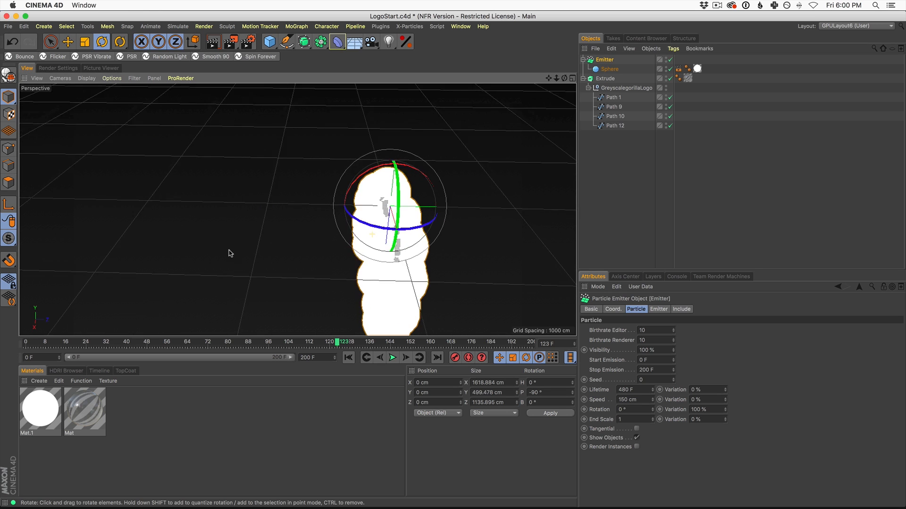
pyautogui.press('e')
pyautogui.moveTo(438, 211); pyautogui.dragTo(453, 230)
pyautogui.keyDown('alt'); pyautogui.moveTo(415, 234); pyautogui.dragTo(519, 211); pyautogui.keyUp('alt')
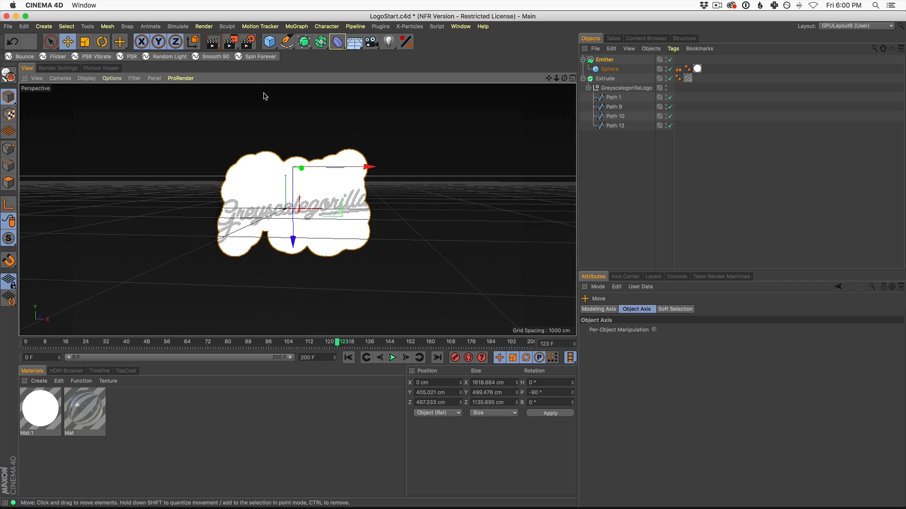
pyautogui.click(212, 44)
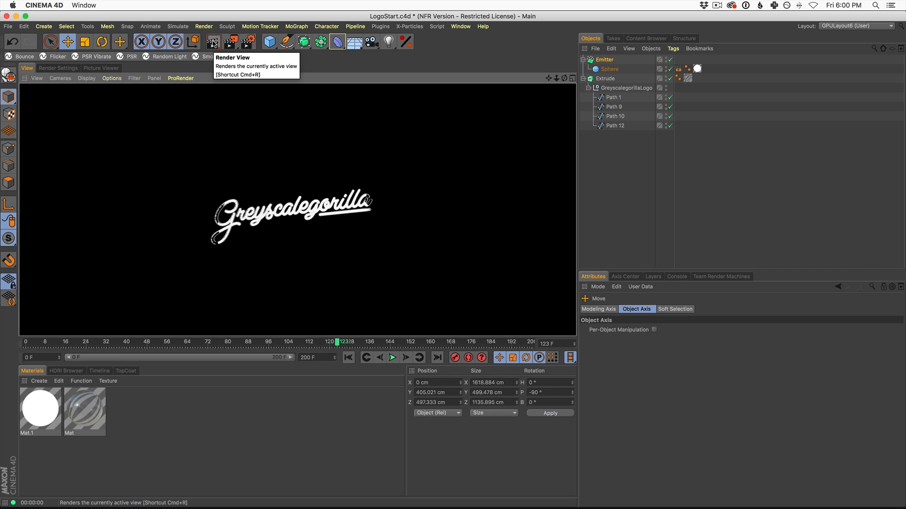
pyautogui.click(606, 151)
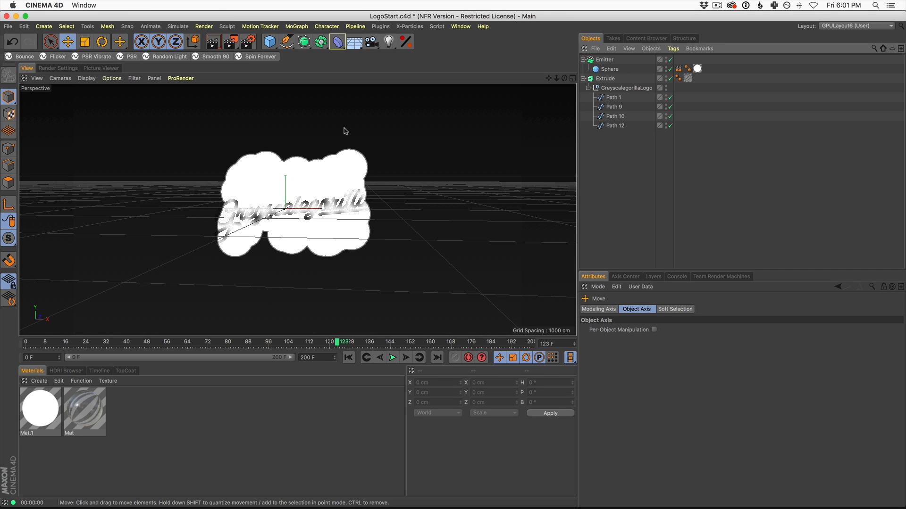
pyautogui.click(609, 69)
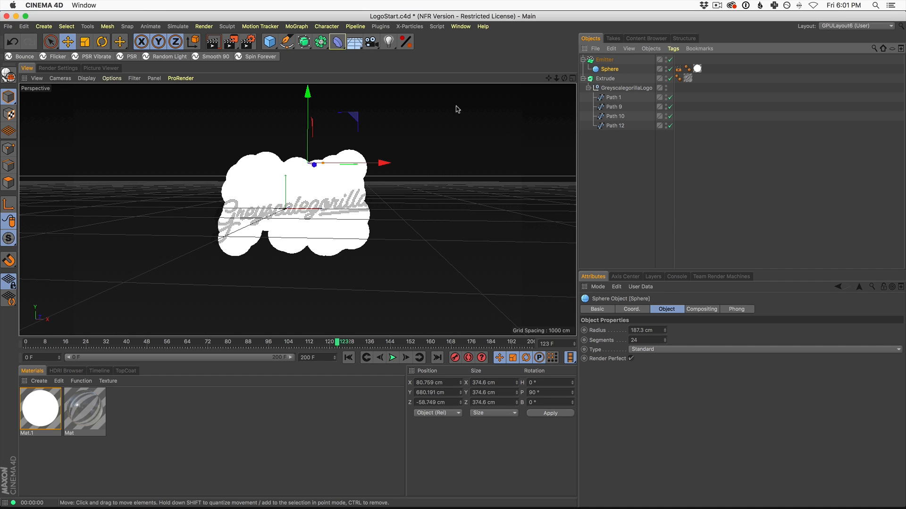
pyautogui.click(604, 59)
pyautogui.click(659, 309)
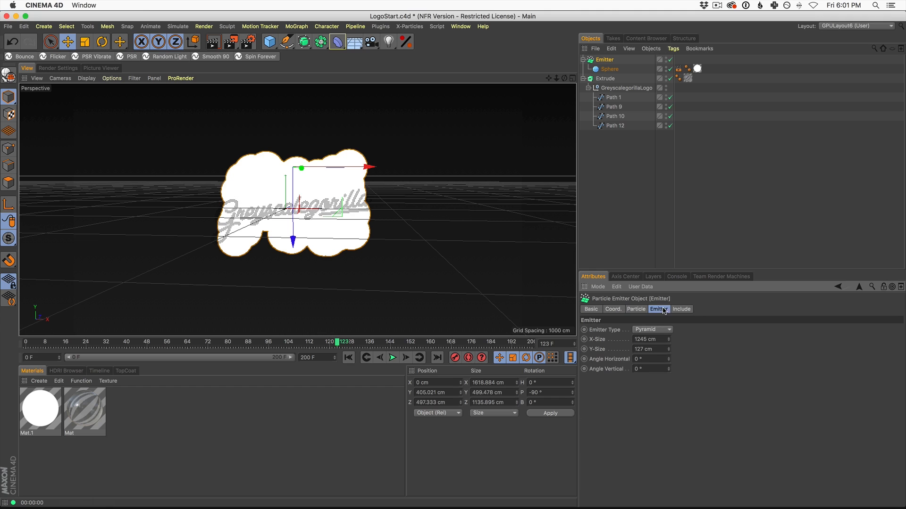
pyautogui.click(604, 68)
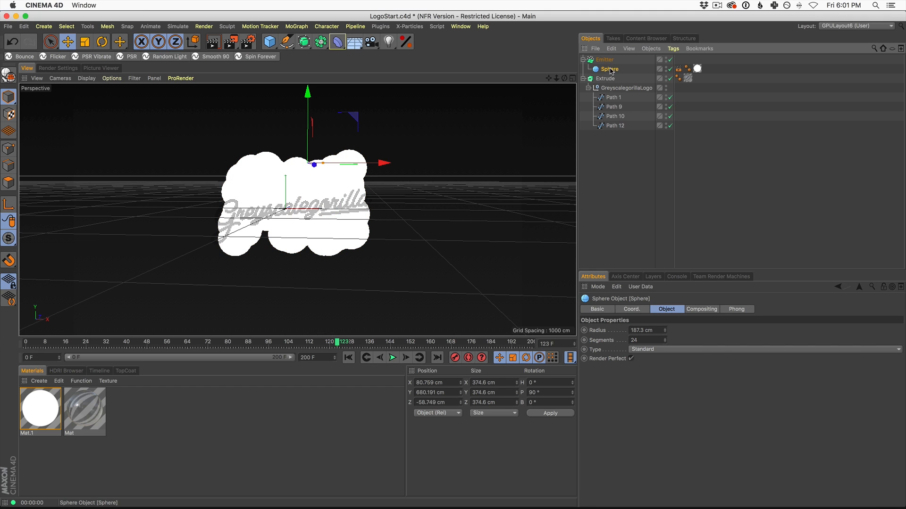
# - Set the emitter's End Scale to 0.02 with a 57% variation while previewing the particle animation
pyautogui.click(606, 59)
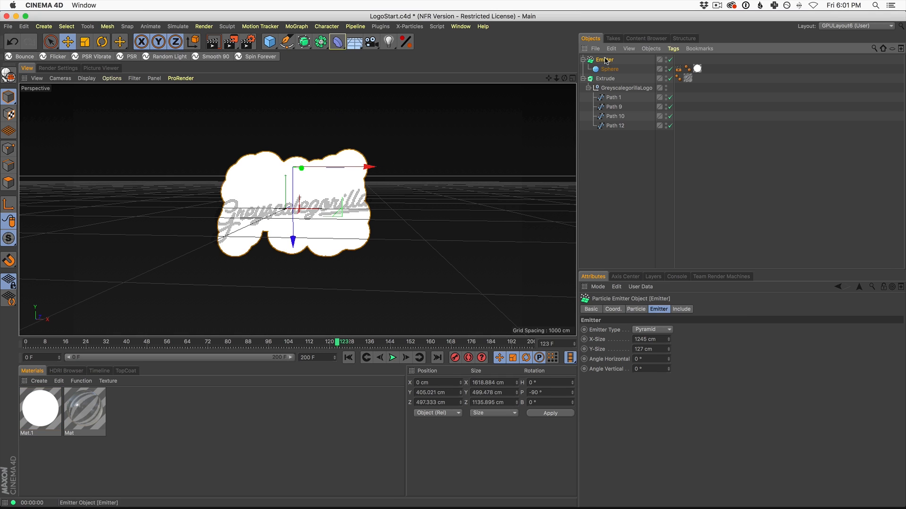
pyautogui.click(636, 310)
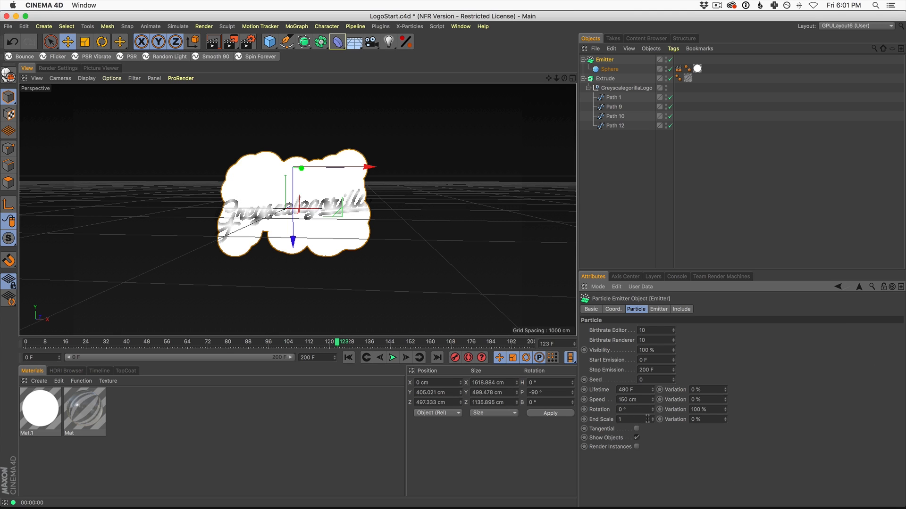
pyautogui.moveTo(652, 421); pyautogui.dragTo(653, 475)
pyautogui.click(392, 358)
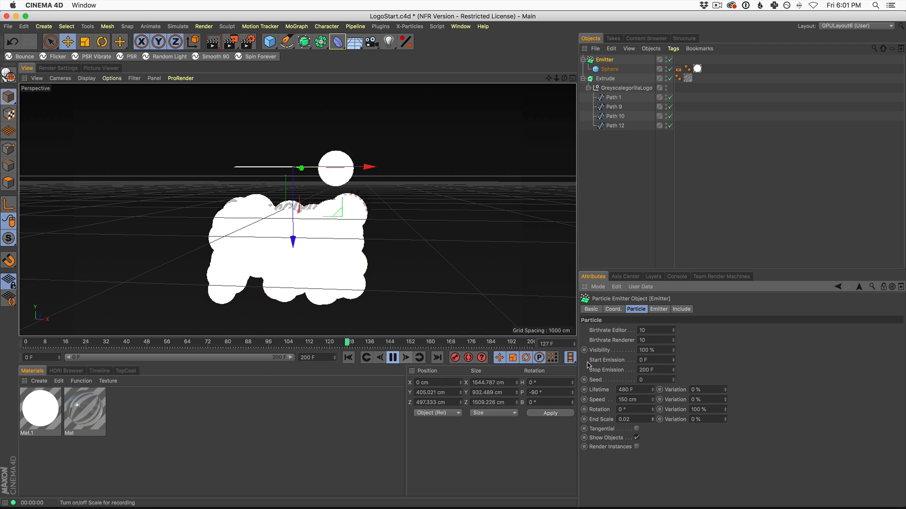
pyautogui.moveTo(726, 419); pyautogui.dragTo(726, 391)
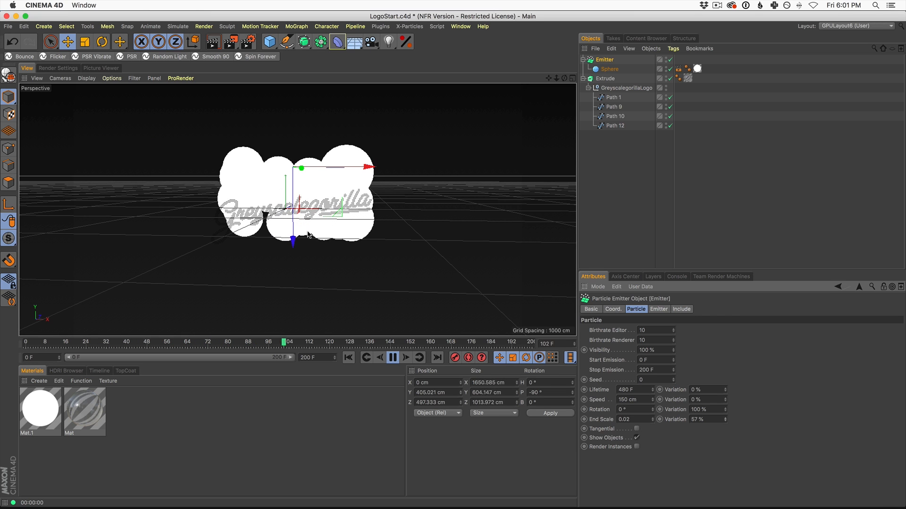
pyautogui.click(393, 358)
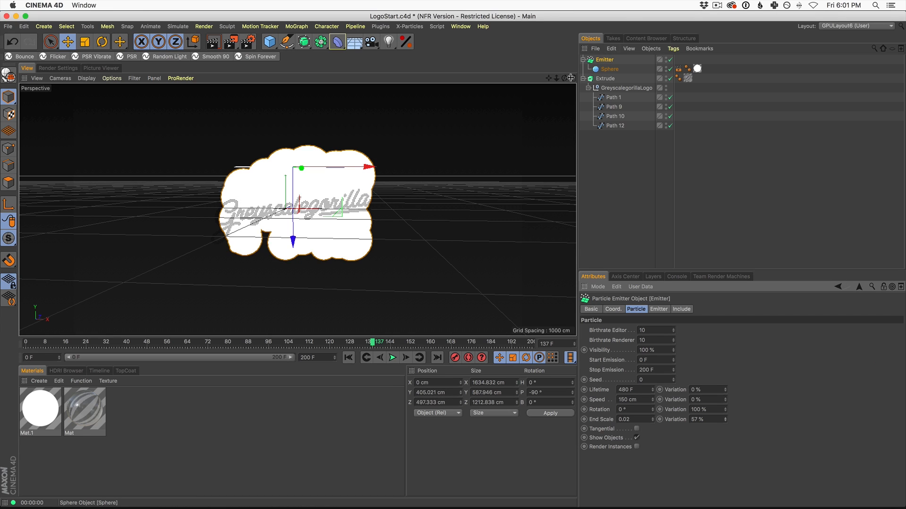
# - Load the Variation effect shader as the Luminance texture of material Mat.1
pyautogui.doubleClick(38, 413)
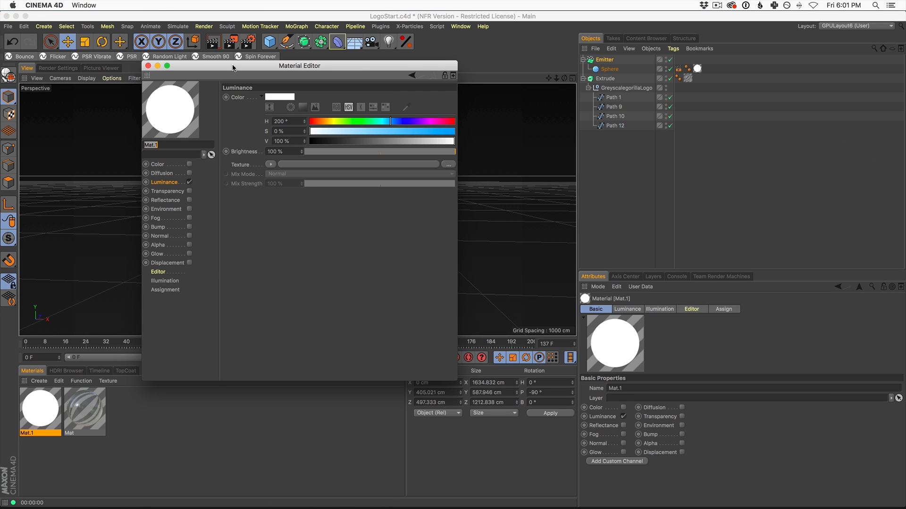
pyautogui.moveTo(233, 67); pyautogui.dragTo(330, 78)
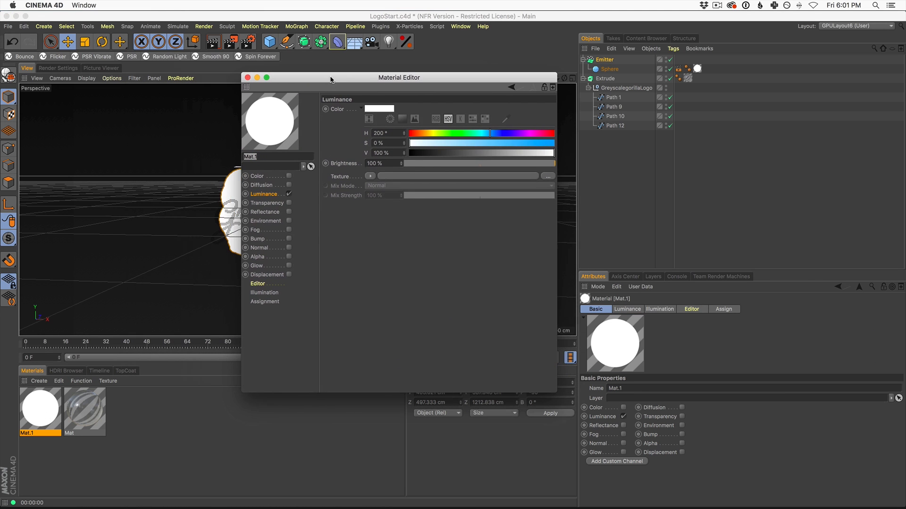
pyautogui.click(368, 175)
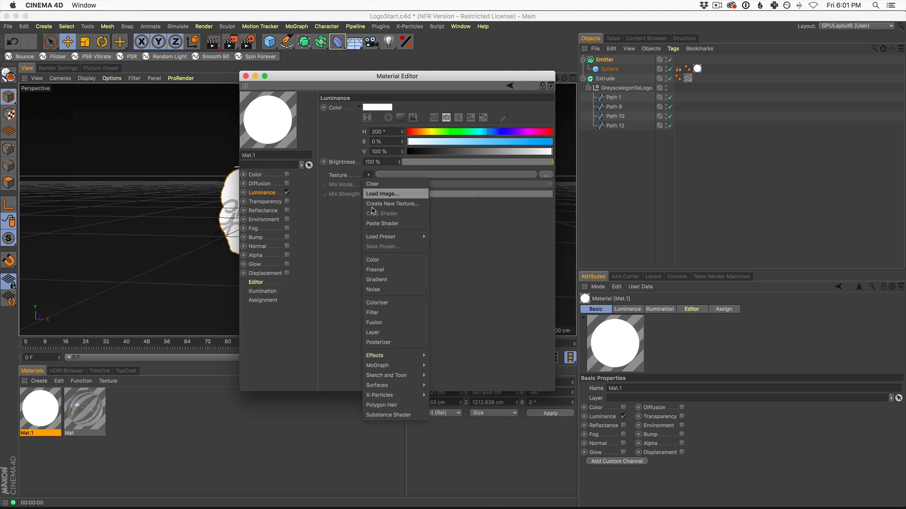
pyautogui.moveTo(401, 359)
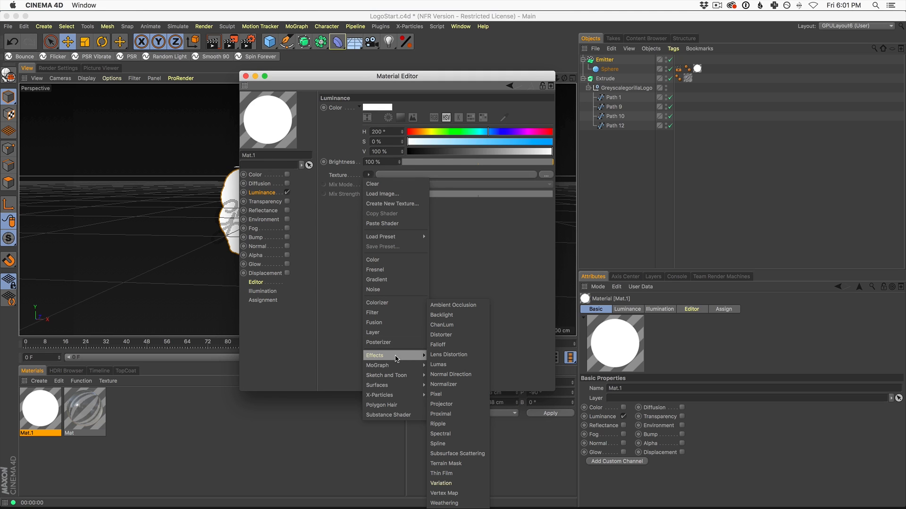
pyautogui.click(455, 484)
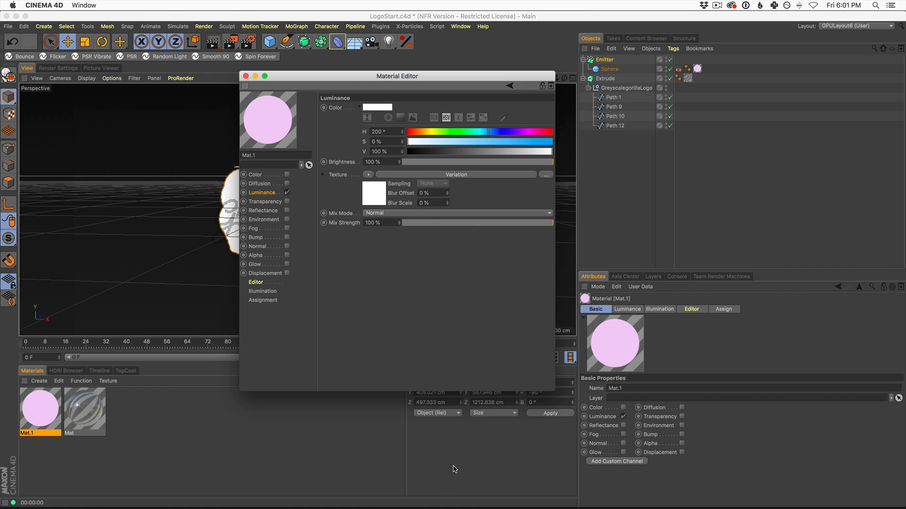
# - Test-render the view of the logo, and render it again from a closer viewpoint
pyautogui.moveTo(354, 77); pyautogui.dragTo(613, 103)
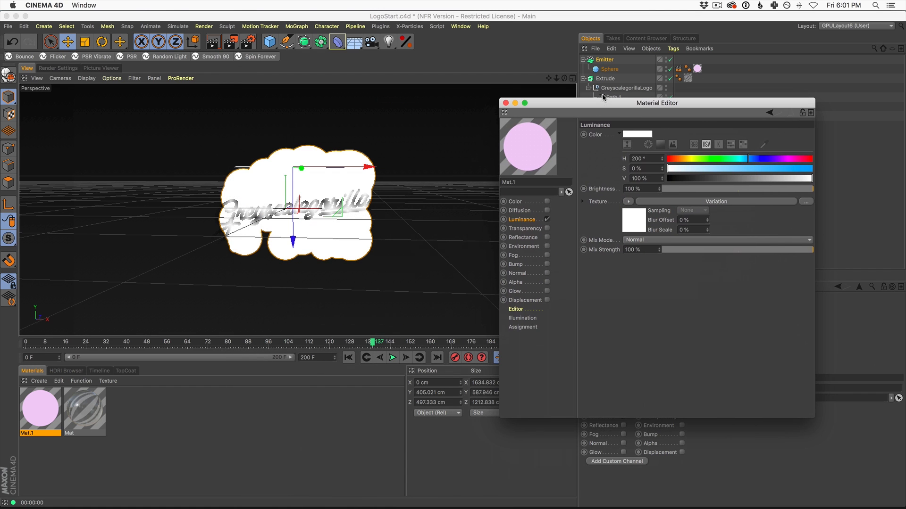
pyautogui.click(213, 42)
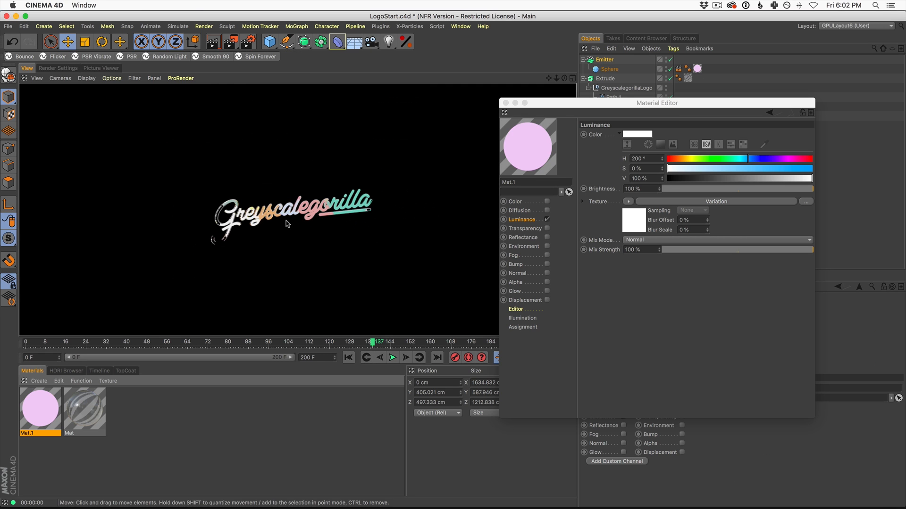
pyautogui.keyDown('alt'); pyautogui.moveTo(278, 221); pyautogui.dragTo(328, 207, button='right'); pyautogui.keyUp('alt')
pyautogui.keyDown('alt'); pyautogui.moveTo(327, 206); pyautogui.dragTo(324, 215); pyautogui.keyUp('alt')
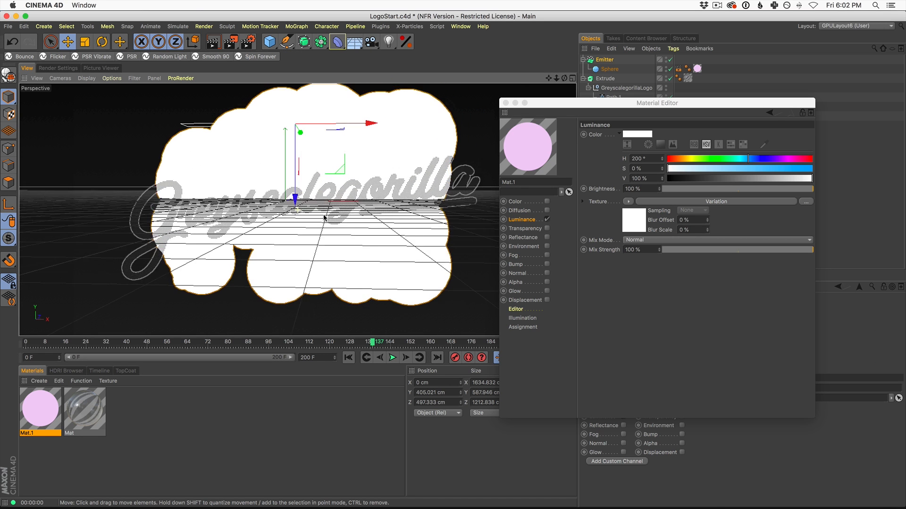
pyautogui.click(215, 38)
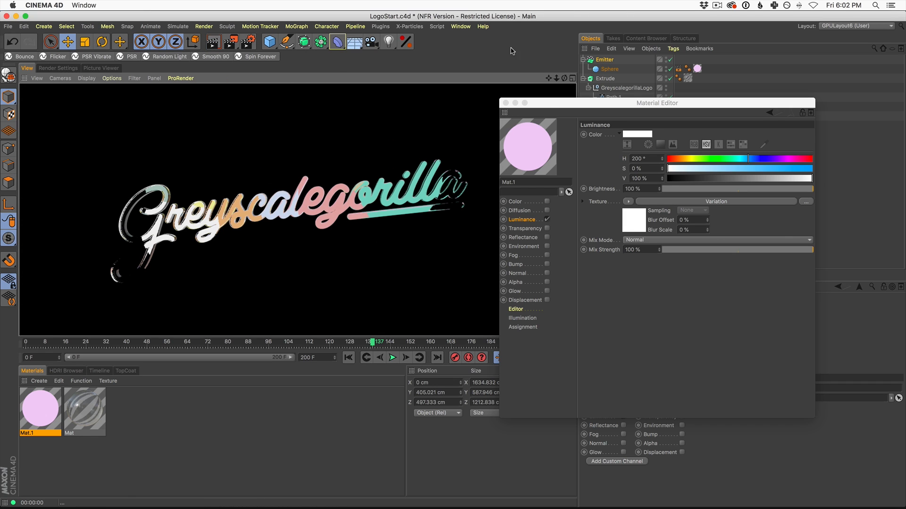
# - Enable Seen by Camera in the sphere's compositing tag and render the view to check the coloured spheres
pyautogui.moveTo(548, 103); pyautogui.dragTo(480, 274)
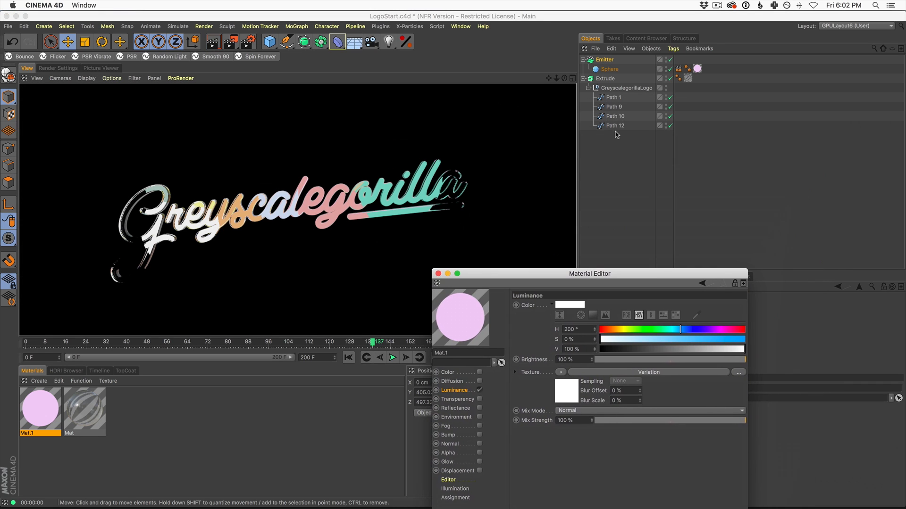
pyautogui.moveTo(536, 272); pyautogui.dragTo(528, 151)
pyautogui.click(677, 69)
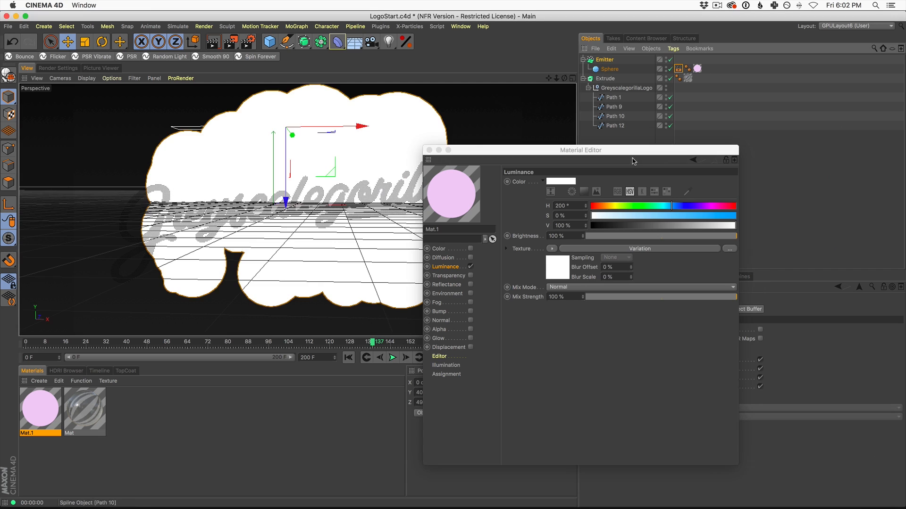
pyautogui.moveTo(605, 150); pyautogui.dragTo(401, 90)
pyautogui.click(637, 360)
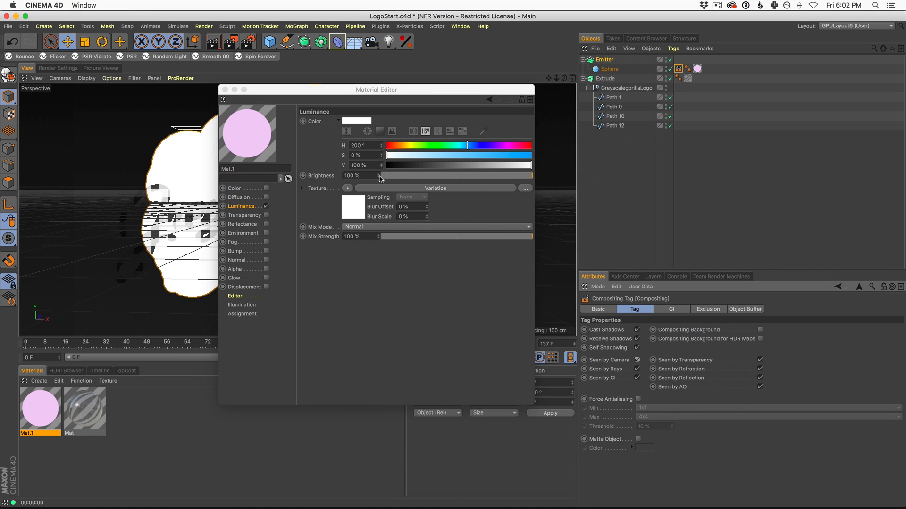
pyautogui.moveTo(276, 92); pyautogui.dragTo(484, 87)
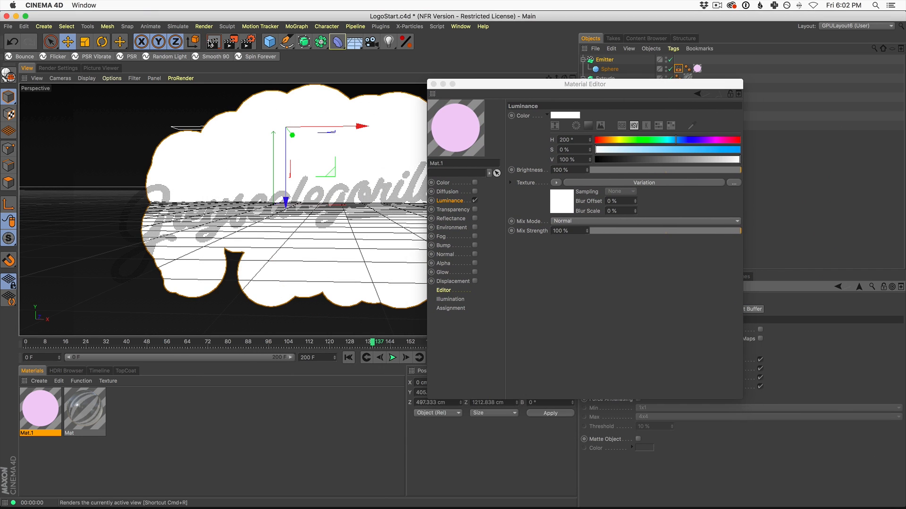
pyautogui.moveTo(576, 84); pyautogui.dragTo(585, 170)
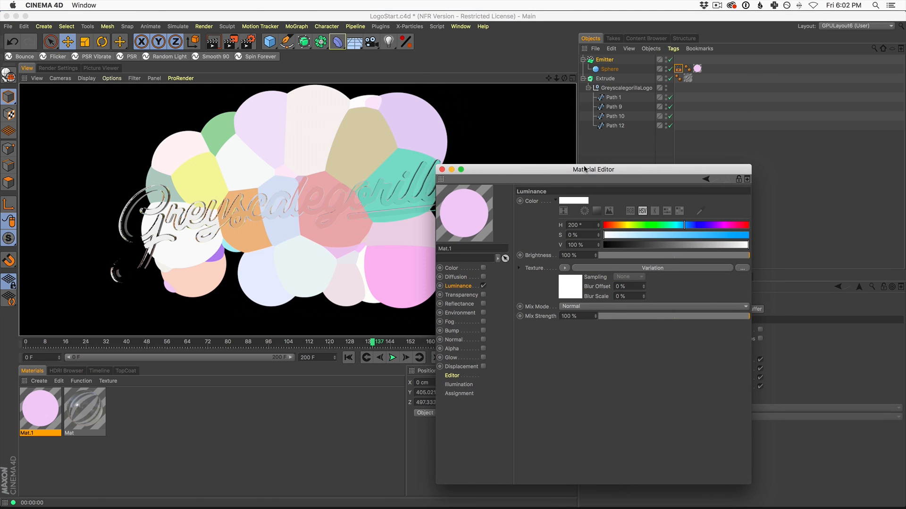
# - In Mat.1's Variation shader settings, set Gradient Blend to 100% with Gradient Mode Replace
pyautogui.moveTo(522, 174); pyautogui.dragTo(559, 133)
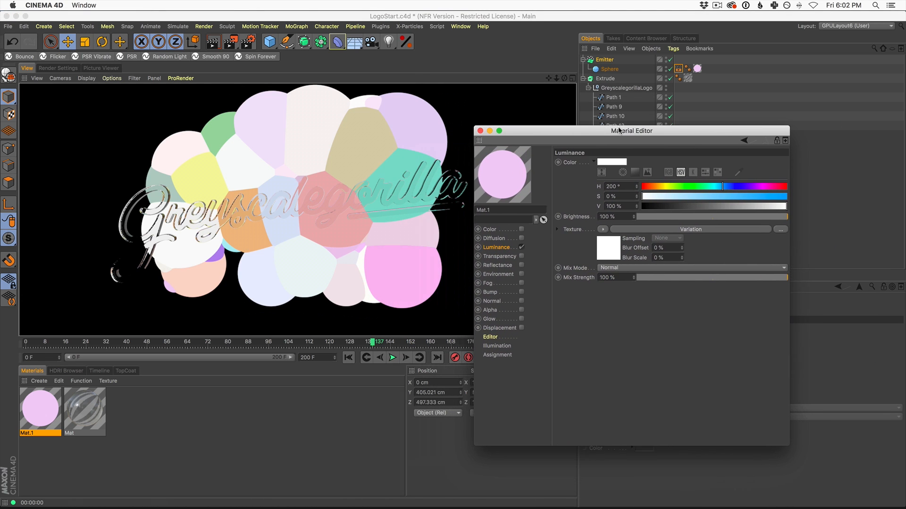
pyautogui.click(658, 230)
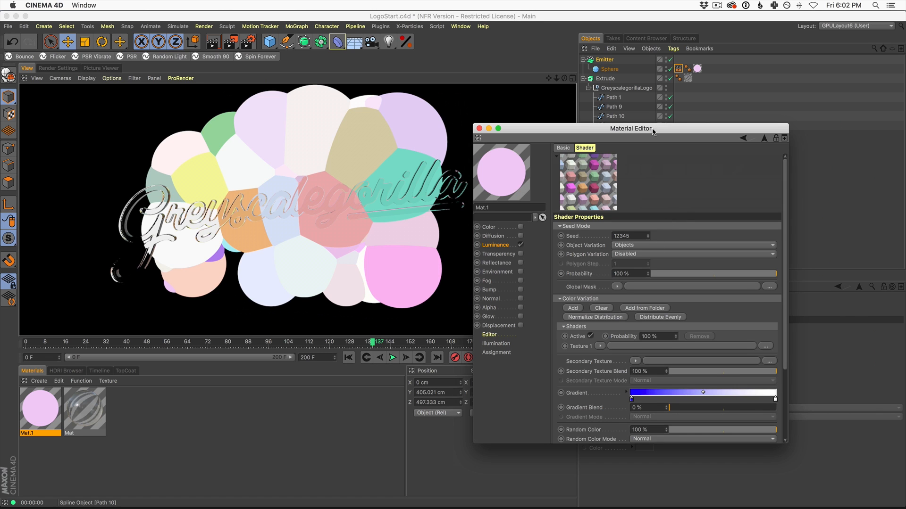
pyautogui.moveTo(652, 128); pyautogui.dragTo(652, 18)
pyautogui.moveTo(790, 335); pyautogui.dragTo(851, 456)
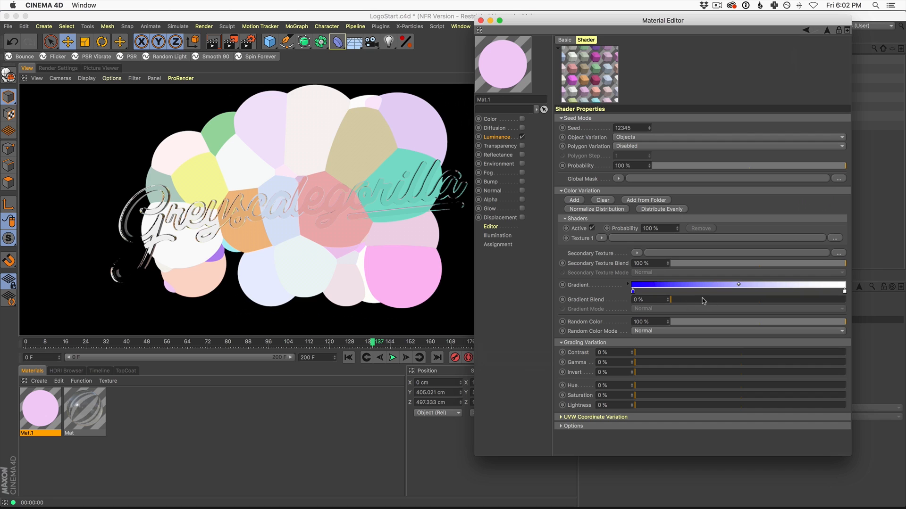
pyautogui.moveTo(670, 301); pyautogui.dragTo(844, 300)
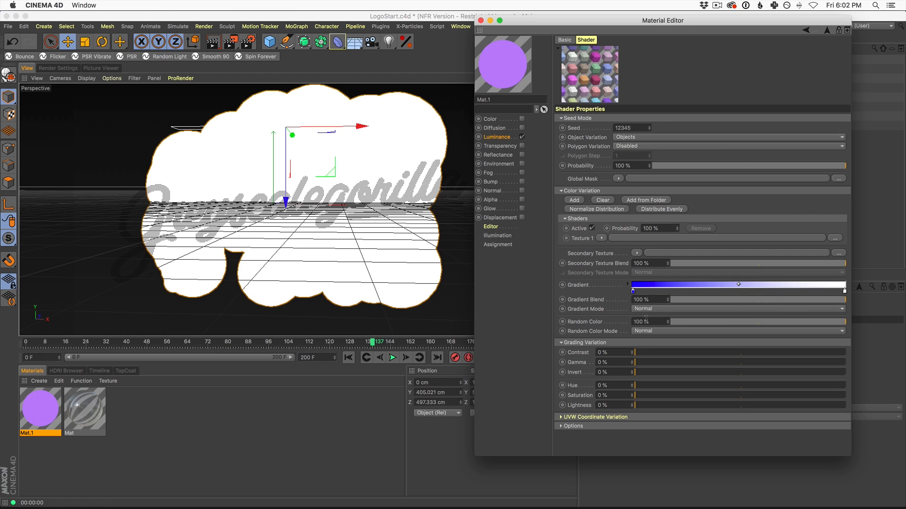
pyautogui.click(647, 310)
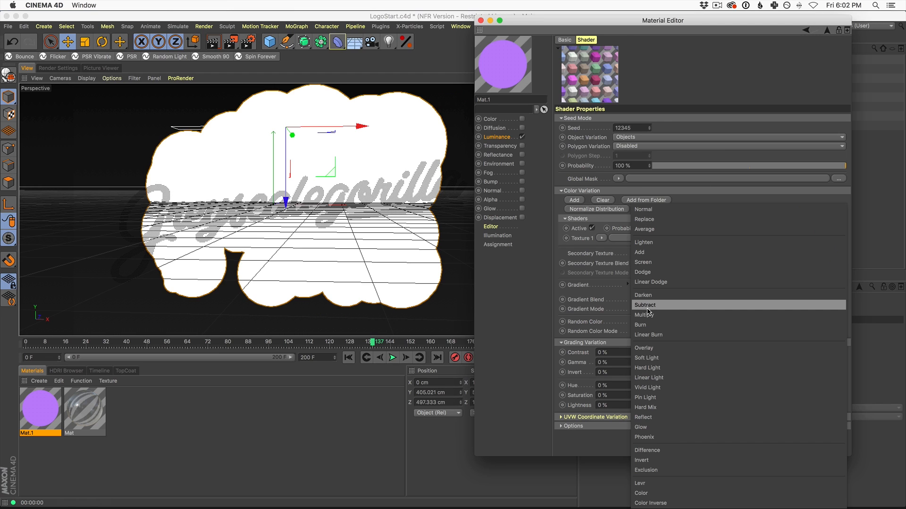
pyautogui.click(598, 309)
pyautogui.click(652, 310)
pyautogui.click(654, 222)
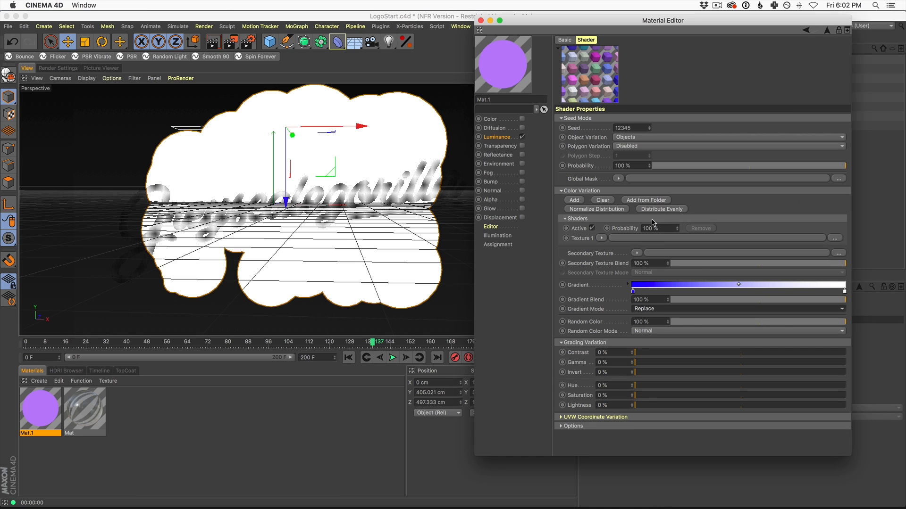
# - Set the Variation shader's Random Color to 0%, render the view to check the gradient colours, and close the material editor
pyautogui.moveTo(689, 324); pyautogui.dragTo(662, 325)
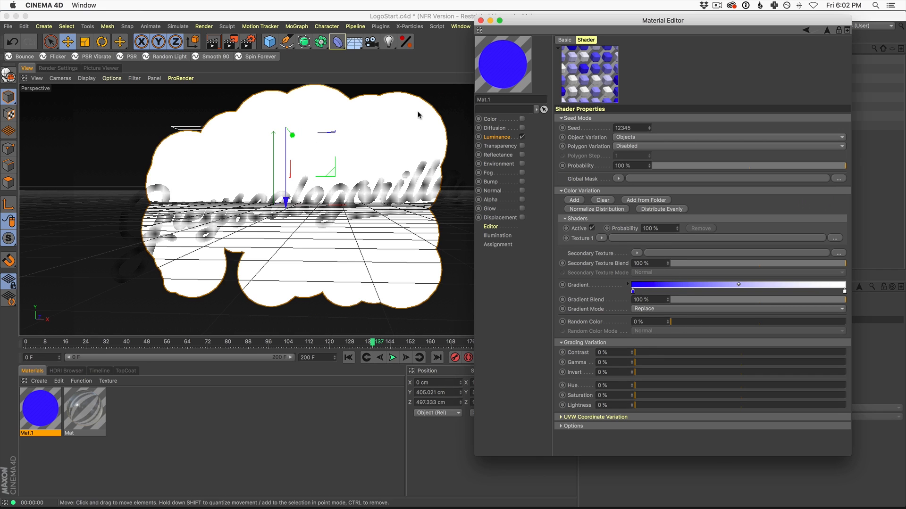
pyautogui.click(215, 43)
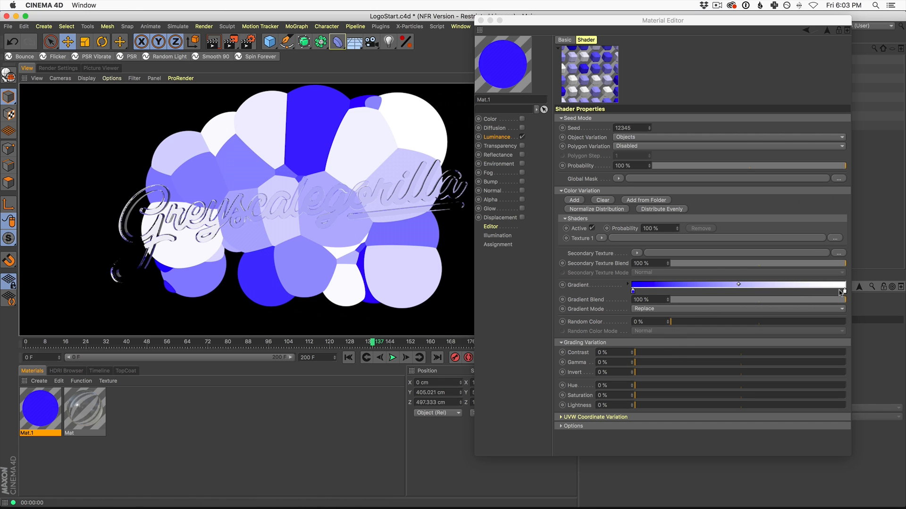
pyautogui.moveTo(555, 22); pyautogui.dragTo(562, 122)
pyautogui.click(488, 125)
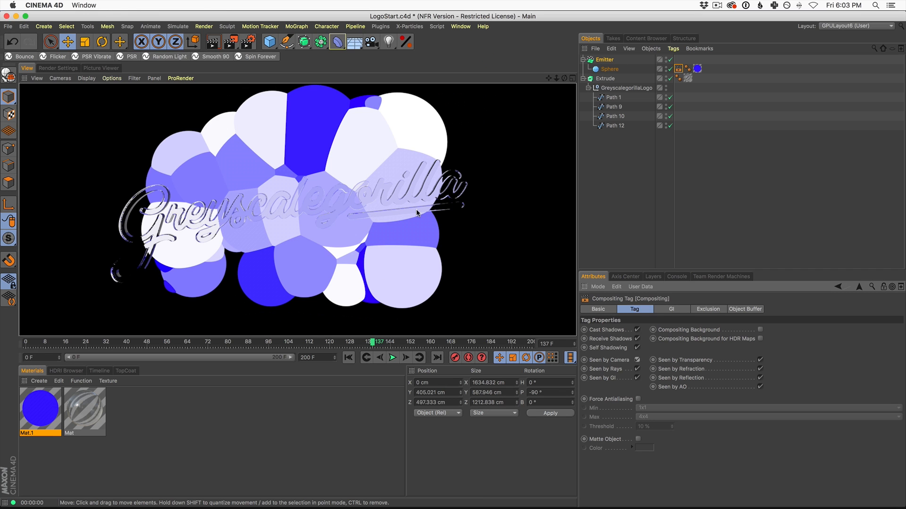
# - Scale the emitter's Sphere down to a radius of about 150 cm
pyautogui.keyDown('alt'); pyautogui.moveTo(358, 211); pyautogui.dragTo(317, 236); pyautogui.keyUp('alt')
pyautogui.click(609, 69)
pyautogui.click(85, 42)
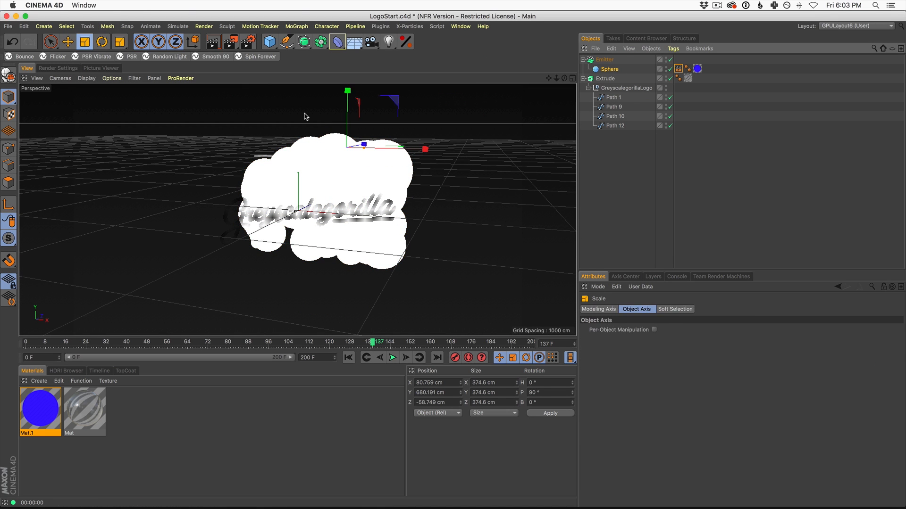
pyautogui.moveTo(302, 172); pyautogui.dragTo(259, 170)
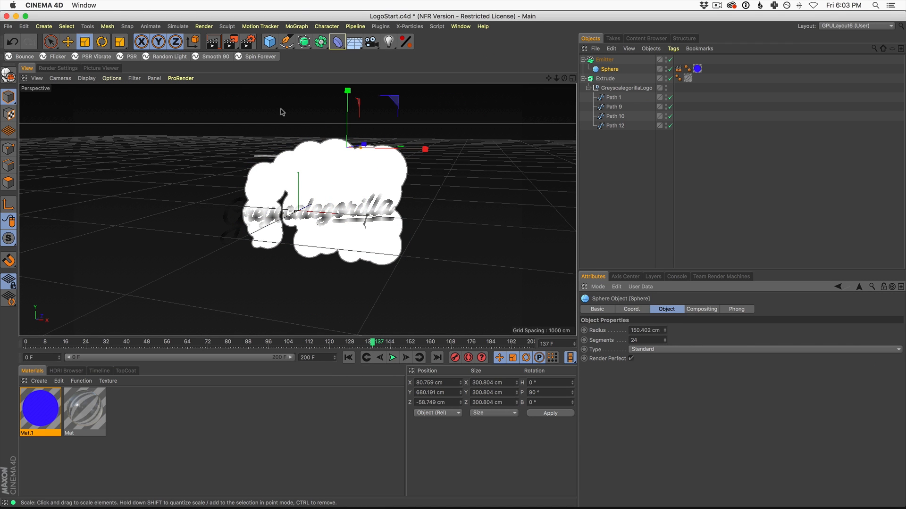
# - Add a Cube and scale it to about 1881 cm wide and 1235 cm high around the logo
pyautogui.click(269, 42)
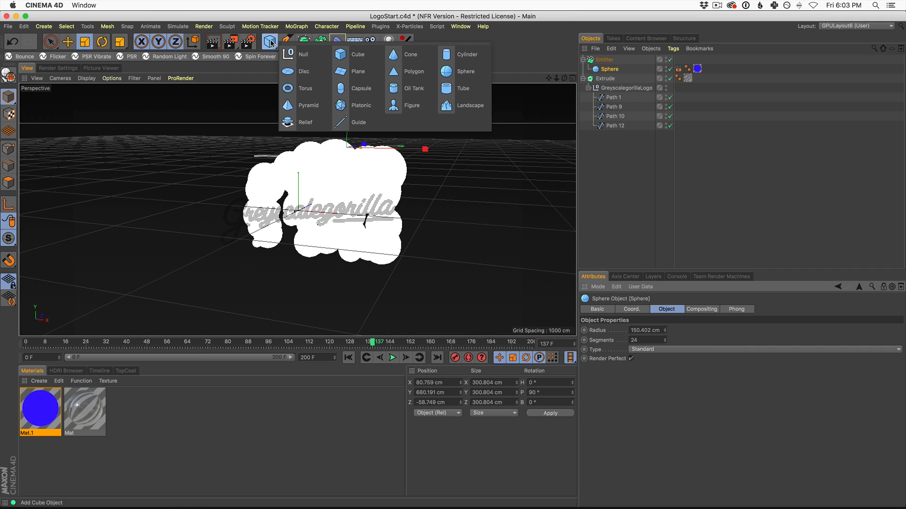
pyautogui.click(269, 40)
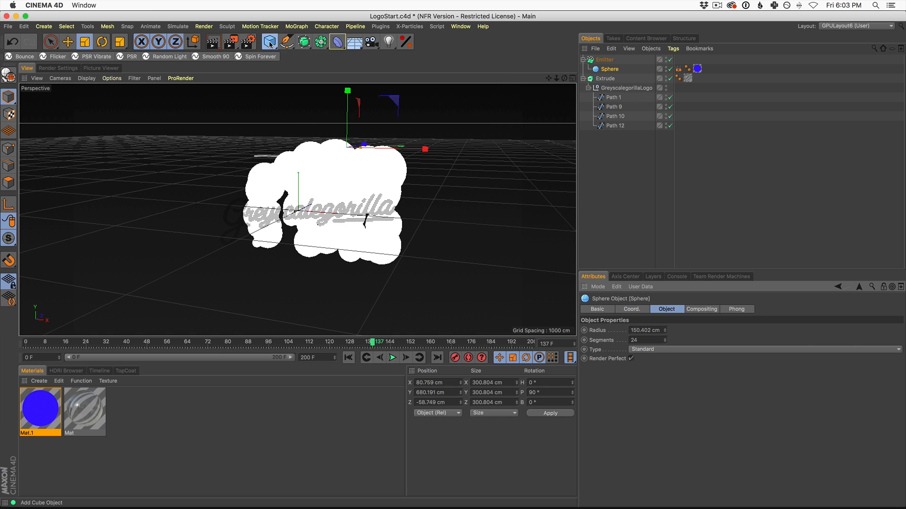
pyautogui.click(358, 54)
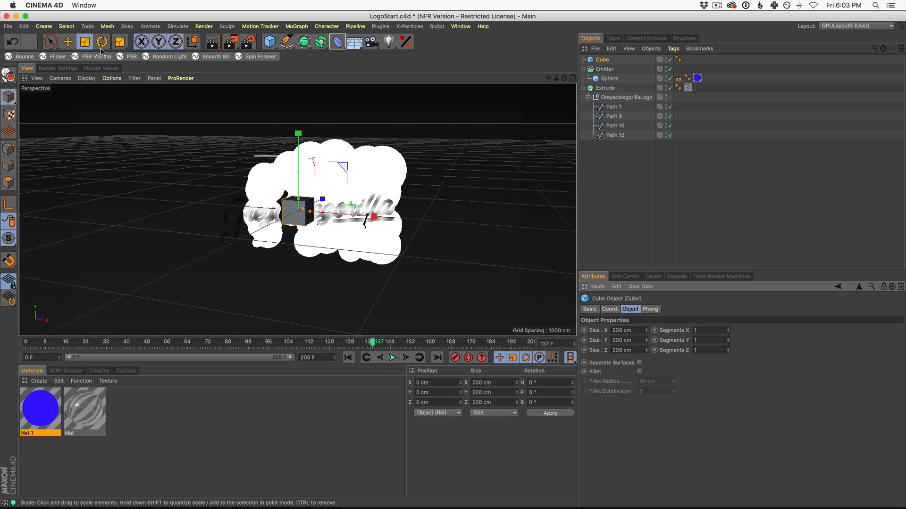
pyautogui.click(85, 41)
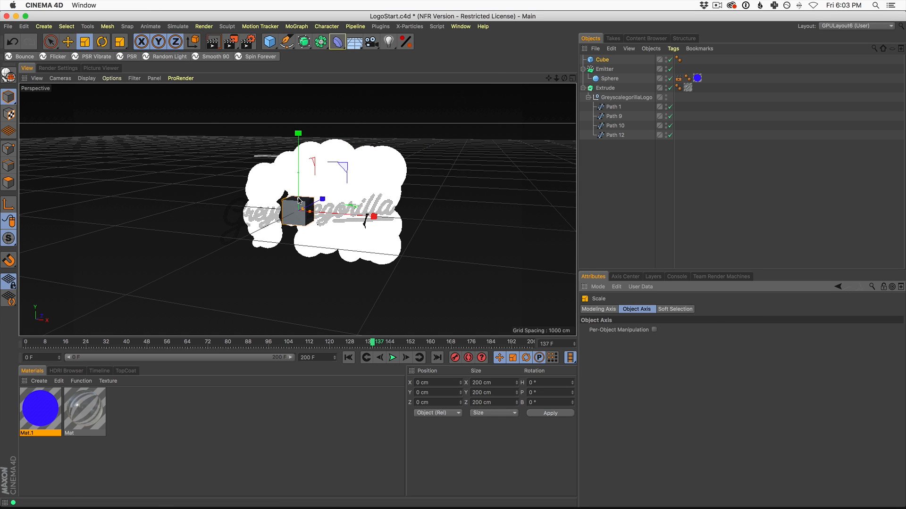
pyautogui.moveTo(299, 203); pyautogui.dragTo(241, 148)
# - Move the Cube behind the logo to about Z 484 cm and thicken it to about 507 cm to enclose the spheres
pyautogui.press('e')
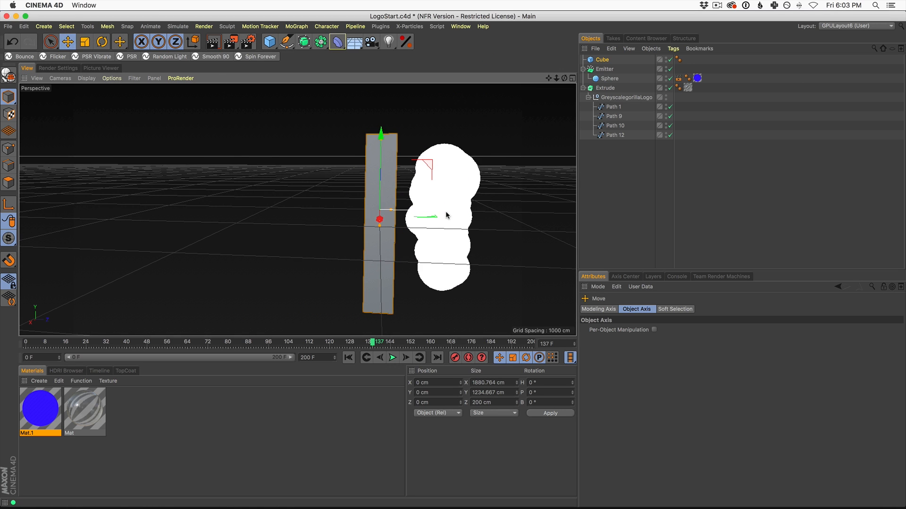
pyautogui.moveTo(457, 211); pyautogui.dragTo(507, 216)
pyautogui.moveTo(403, 227)
pyautogui.keyDown('alt'); pyautogui.mouseDown()
pyautogui.moveTo(432, 238)
pyautogui.moveTo(297, 210)
pyautogui.moveTo(403, 226)
pyautogui.mouseUp(); pyautogui.keyUp('alt')
pyautogui.moveTo(402, 191); pyautogui.dragTo(491, 204)
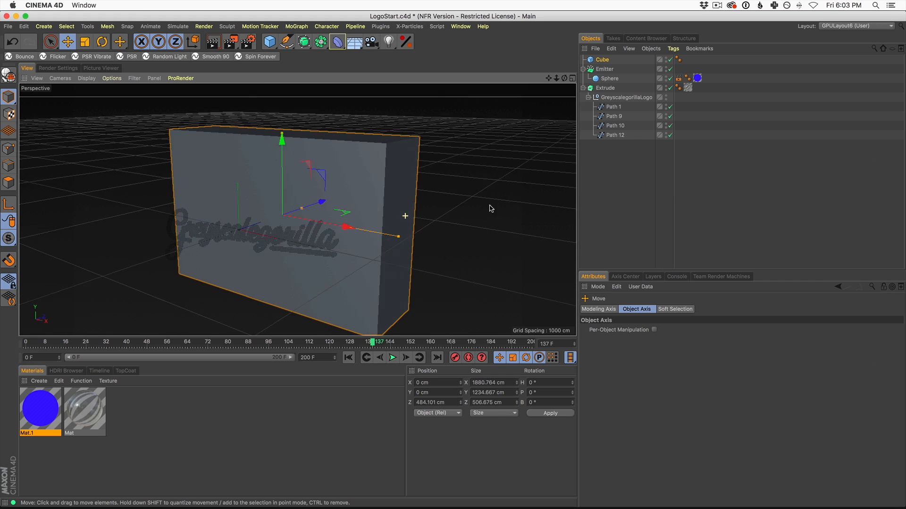
# - Raise the Emitter to about Y 618 cm, level with the cube's upper face
pyautogui.click(605, 87)
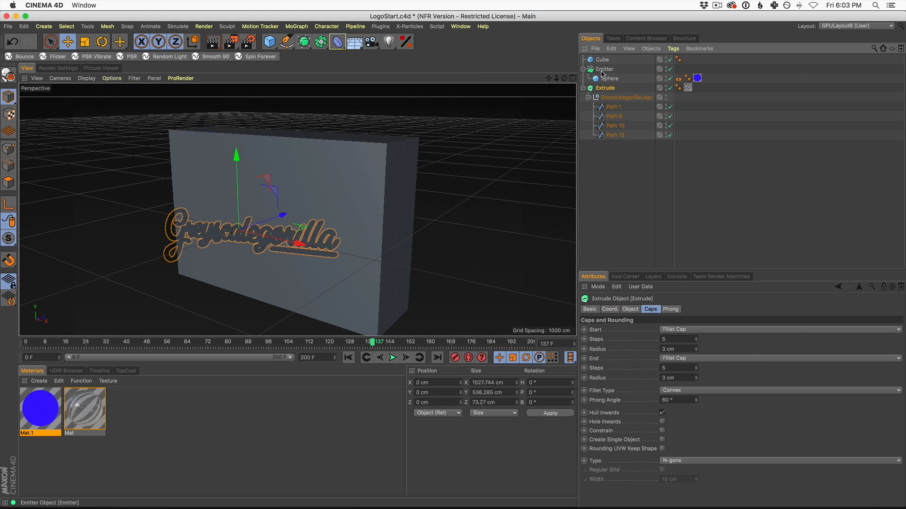
pyautogui.click(604, 69)
pyautogui.moveTo(283, 231); pyautogui.dragTo(349, 264)
pyautogui.keyDown('alt'); pyautogui.moveTo(335, 199); pyautogui.dragTo(280, 209); pyautogui.keyUp('alt')
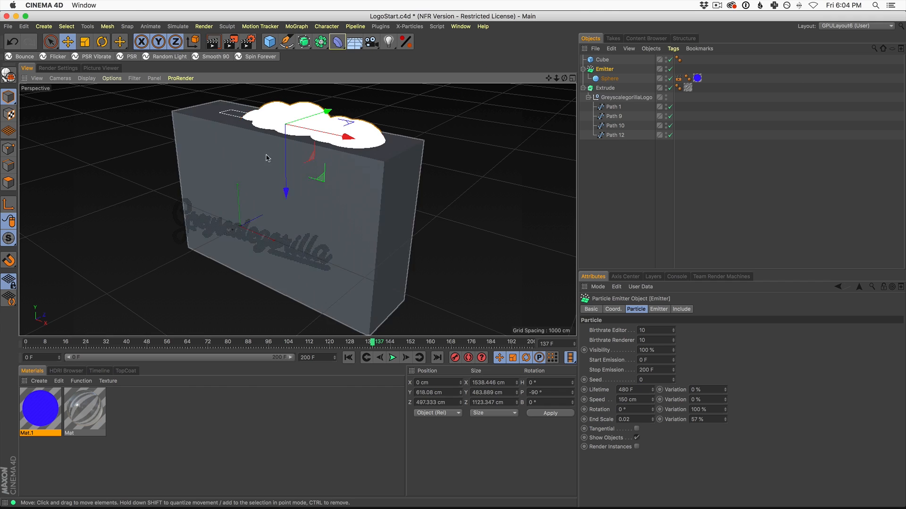
# - Make the Cube editable and delete its top polygon to leave an open box
pyautogui.click(602, 60)
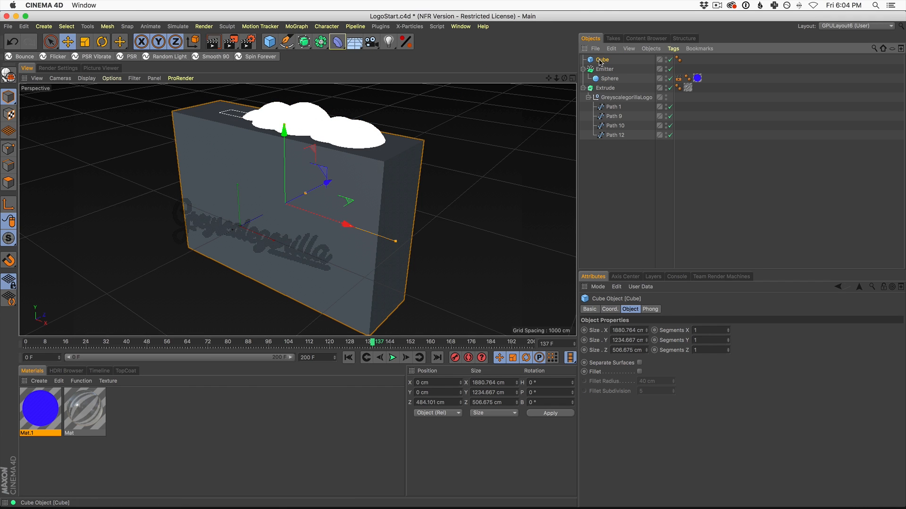
pyautogui.press('c')
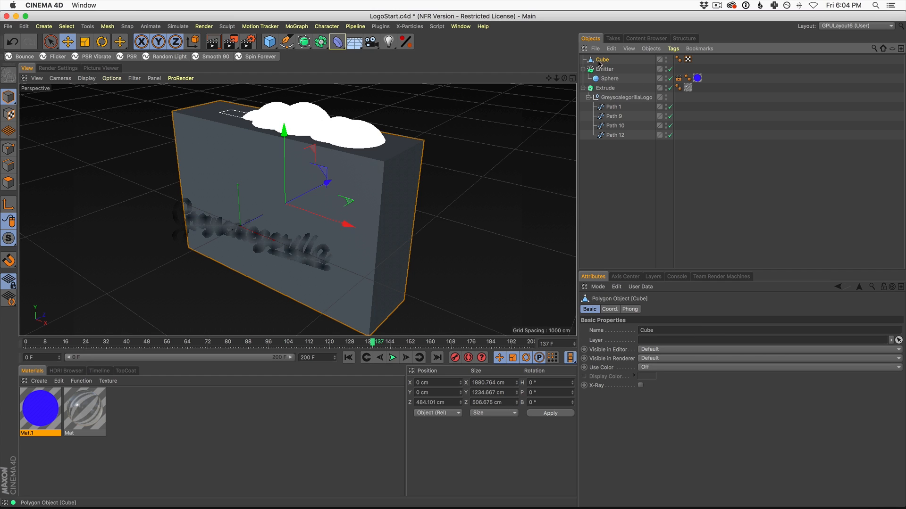
pyautogui.click(8, 184)
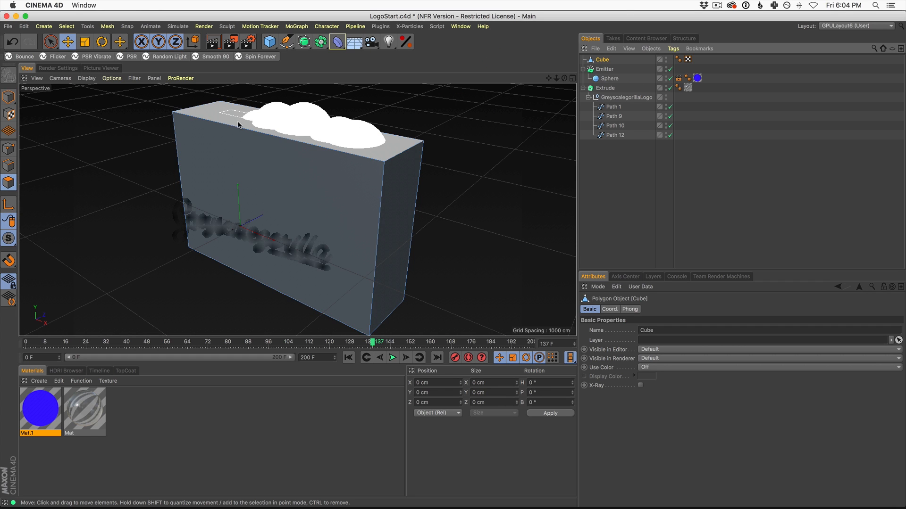
pyautogui.click(243, 171)
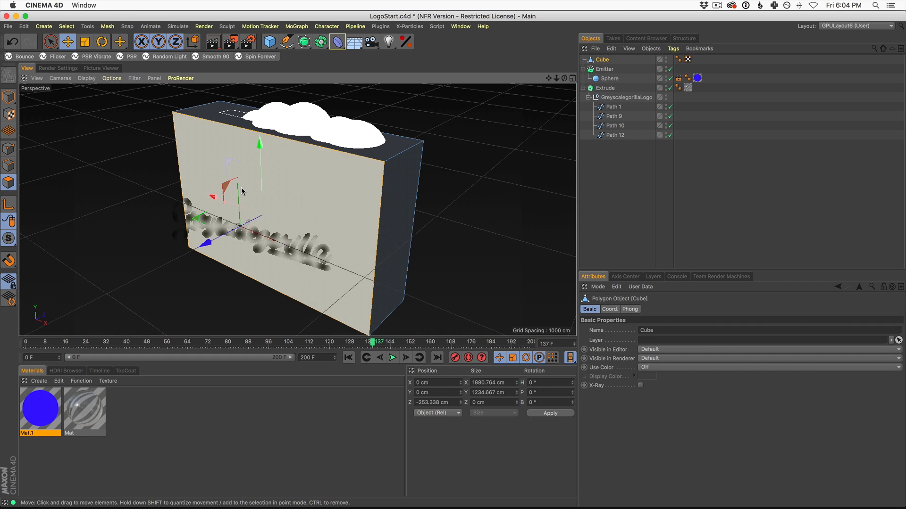
pyautogui.click(237, 121)
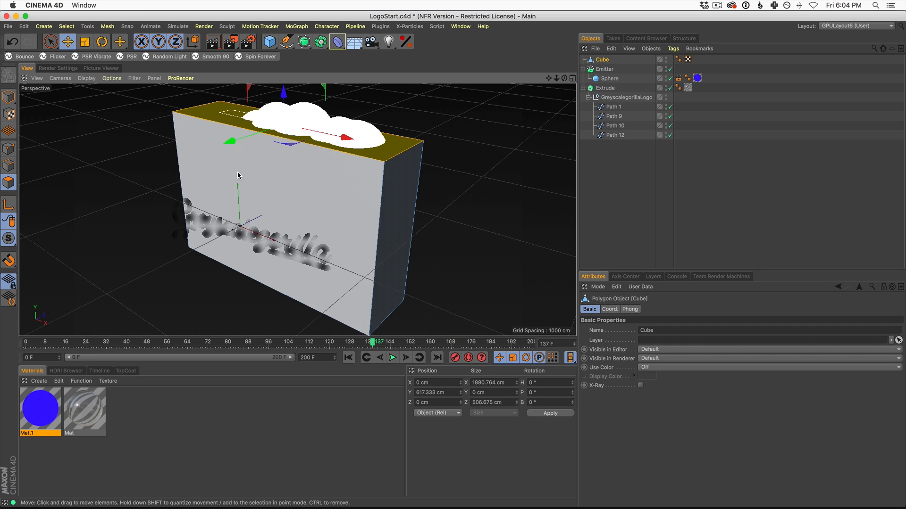
pyautogui.press('Delete')
pyautogui.keyDown('alt'); pyautogui.moveTo(274, 160); pyautogui.dragTo(336, 198); pyautogui.keyUp('alt')
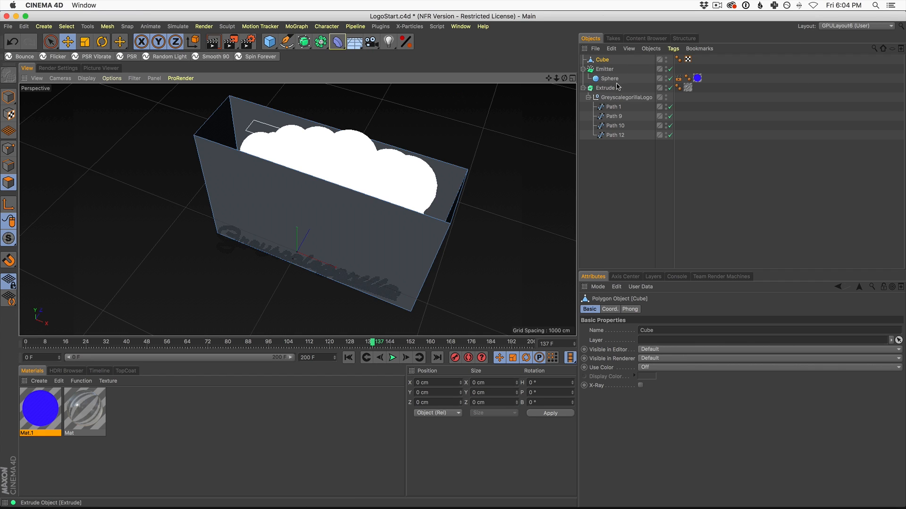
# - Add a Rigid Body tag to the Sphere and play the animation to preview the dynamics
pyautogui.click(610, 79)
pyautogui.click(673, 49)
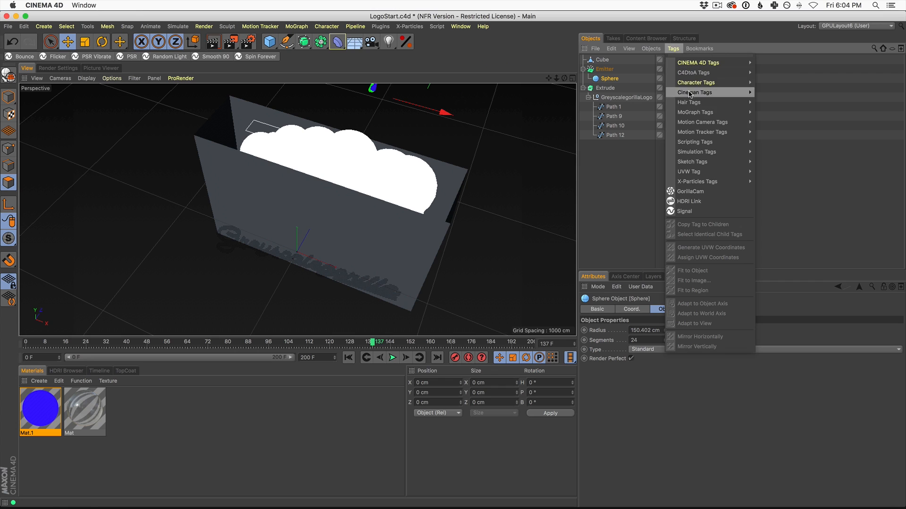
pyautogui.moveTo(702, 153)
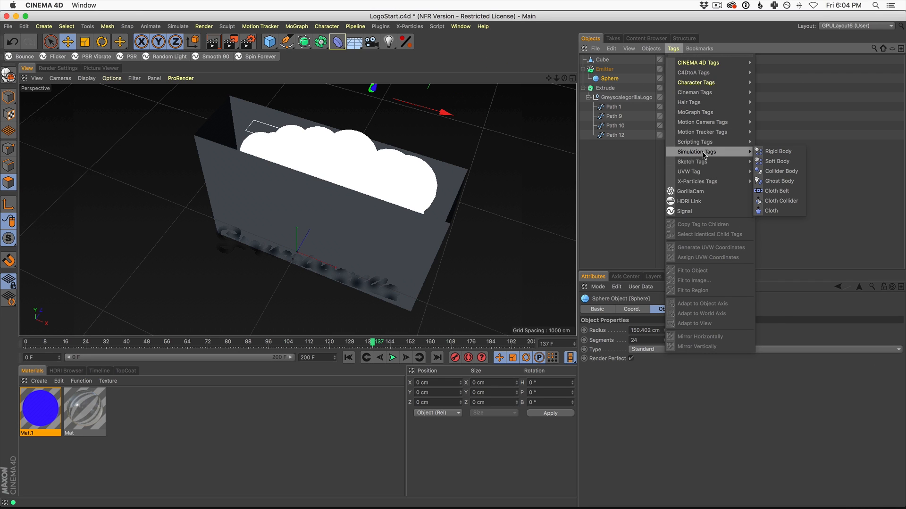
pyautogui.click(779, 152)
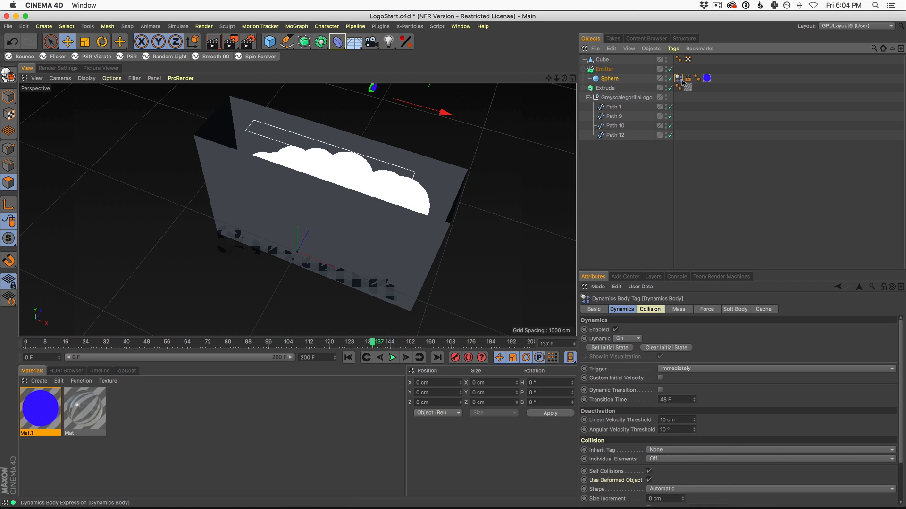
pyautogui.keyDown('alt'); pyautogui.moveTo(392, 206); pyautogui.dragTo(329, 210); pyautogui.keyUp('alt')
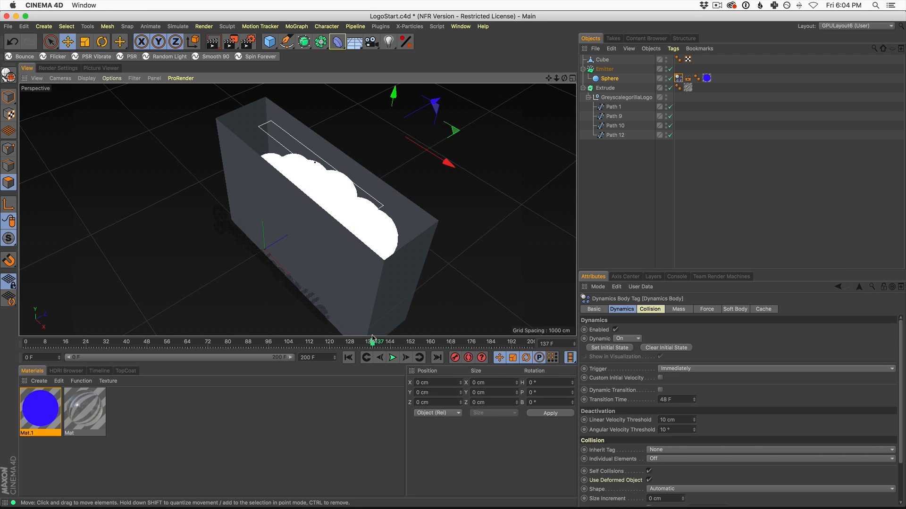
pyautogui.press('F8')
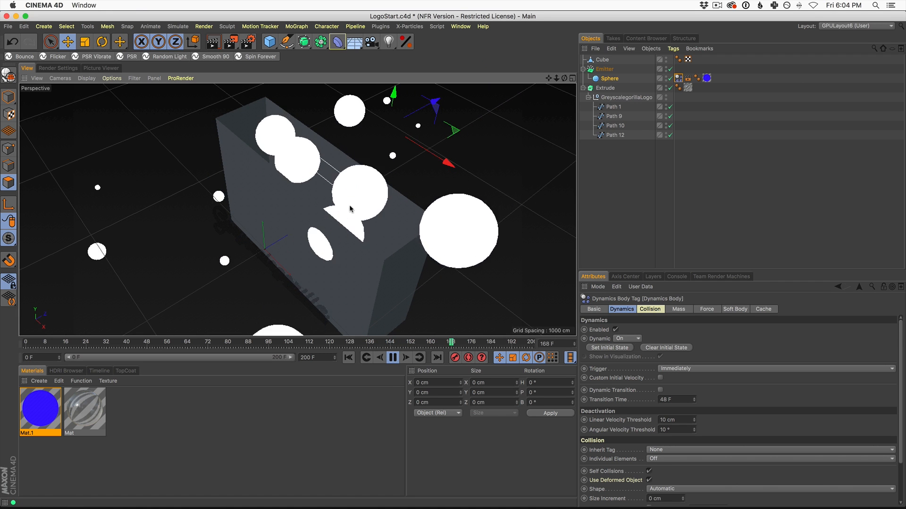
pyautogui.keyDown('alt'); pyautogui.moveTo(350, 208); pyautogui.dragTo(406, 167); pyautogui.keyUp('alt')
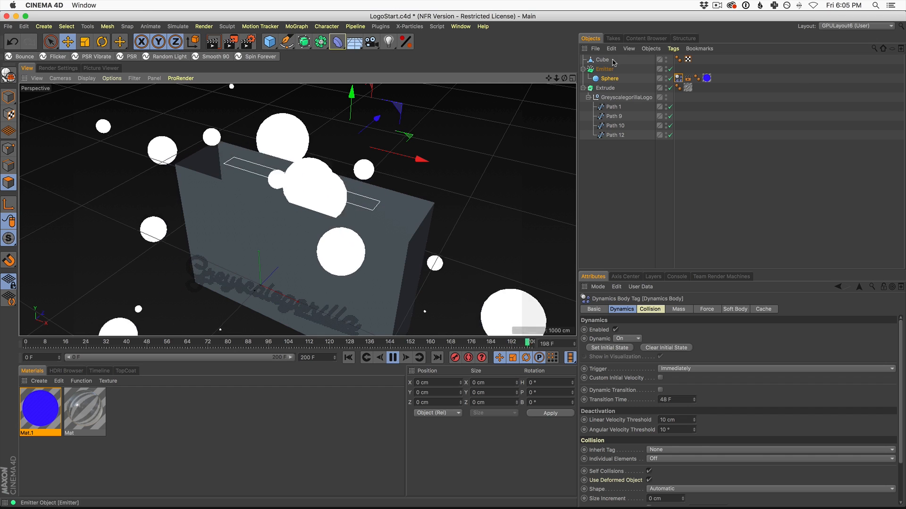
# - Add a Collider Body tag to the Cube while the simulation plays and check how the spheres collide with it
pyautogui.click(673, 57)
pyautogui.click(673, 49)
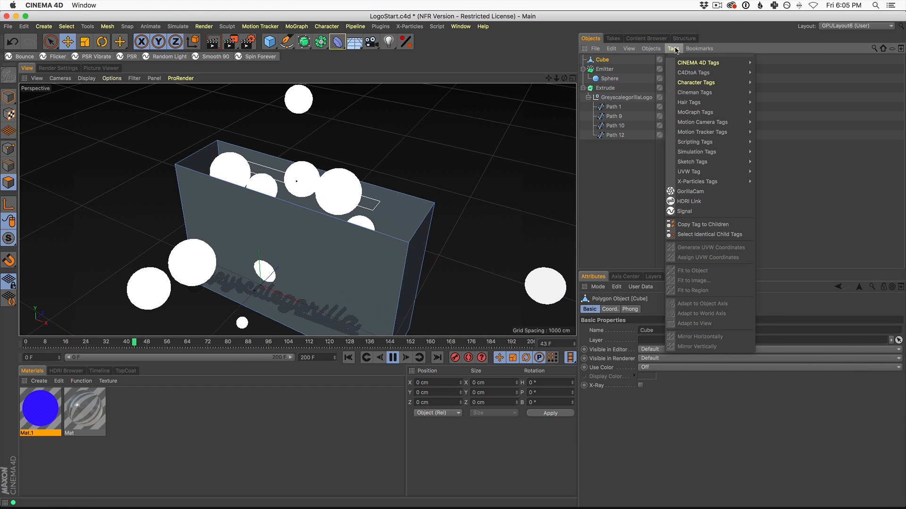
pyautogui.moveTo(691, 154)
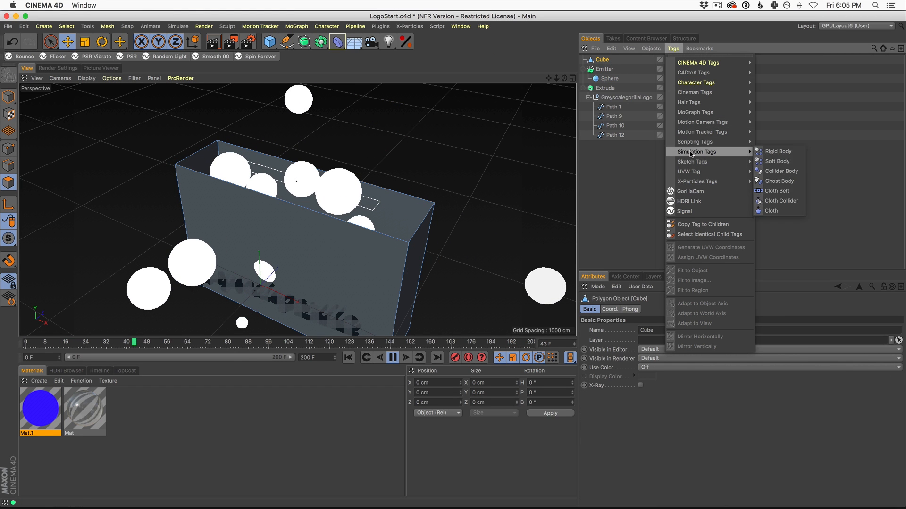
pyautogui.click(776, 171)
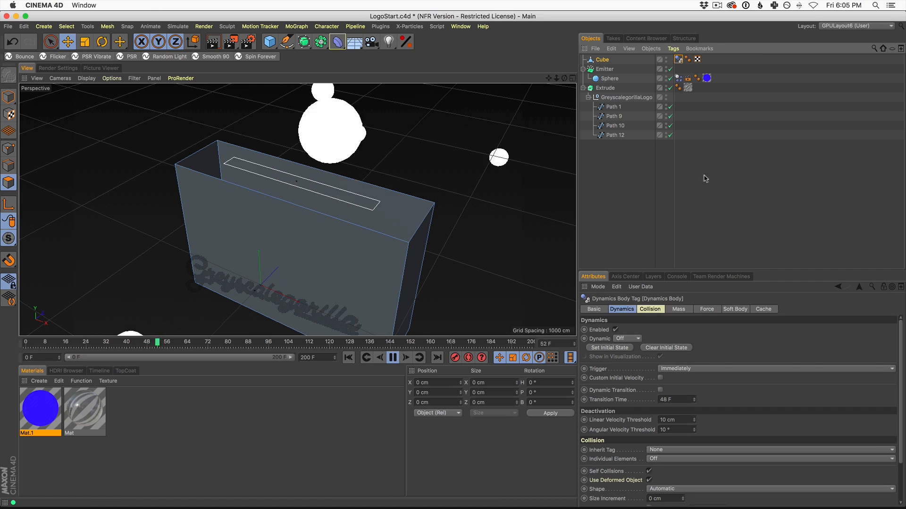
pyautogui.keyDown('alt'); pyautogui.moveTo(299, 253); pyautogui.dragTo(290, 232); pyautogui.keyUp('alt')
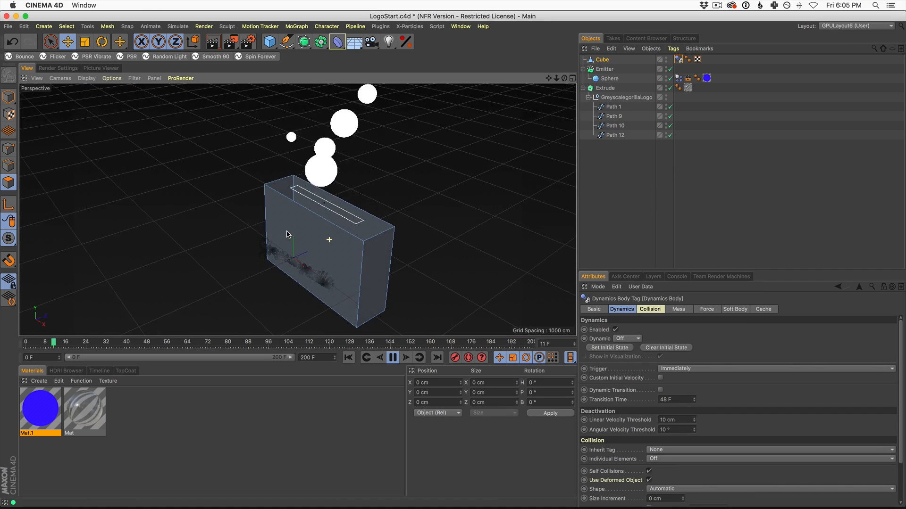
# - Set the collision shape in the Cube's Dynamics Body tag to Static Mesh so falling spheres can land inside the box
pyautogui.moveTo(341, 218)
pyautogui.keyDown('alt'); pyautogui.mouseDown()
pyautogui.moveTo(304, 242)
pyautogui.moveTo(316, 261)
pyautogui.moveTo(354, 207)
pyautogui.mouseUp(); pyautogui.keyUp('alt')
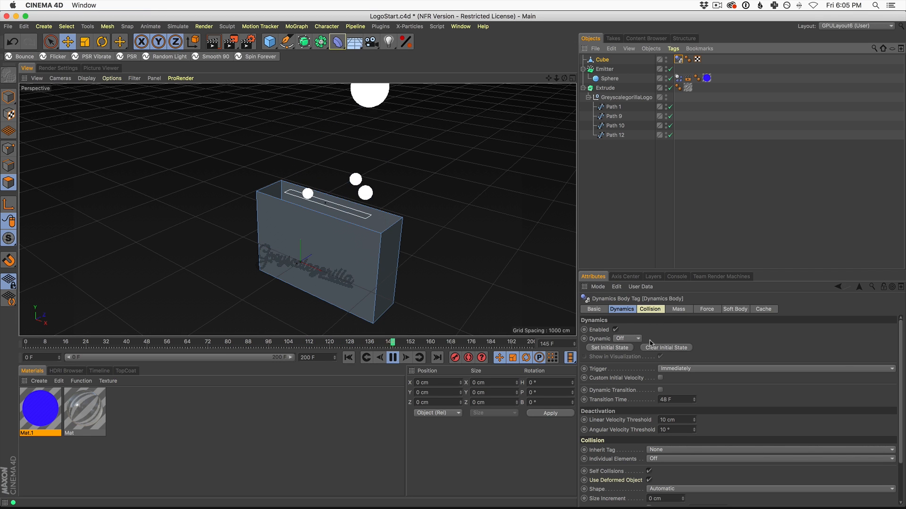
pyautogui.click(649, 309)
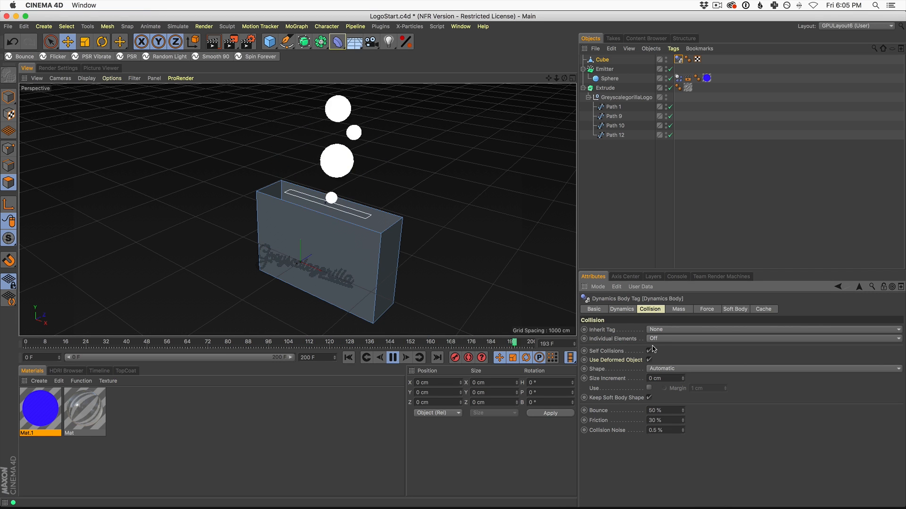
pyautogui.click(664, 369)
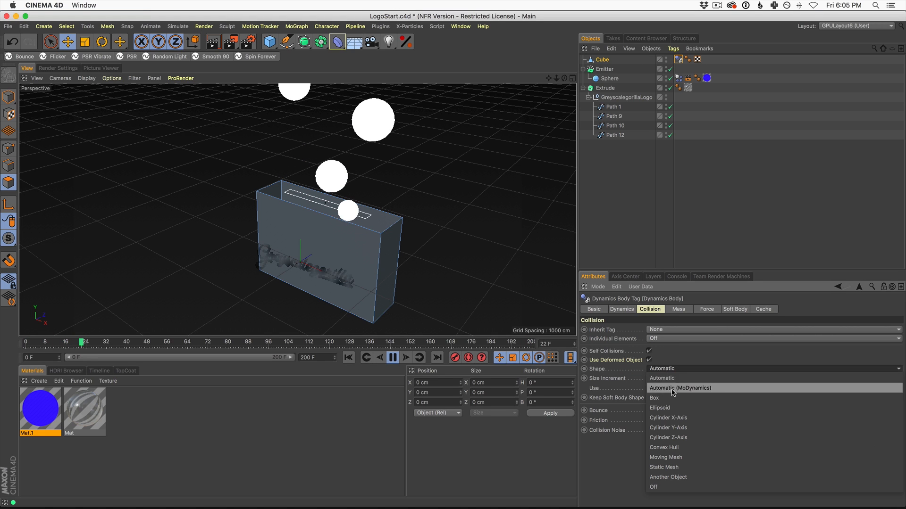
pyautogui.click(682, 468)
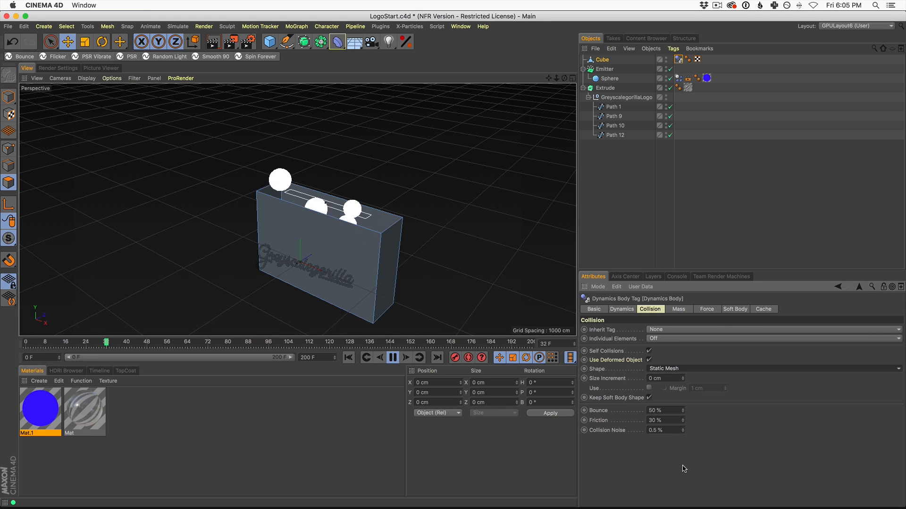
pyautogui.keyDown('alt'); pyautogui.moveTo(323, 226); pyautogui.dragTo(397, 220); pyautogui.keyUp('alt')
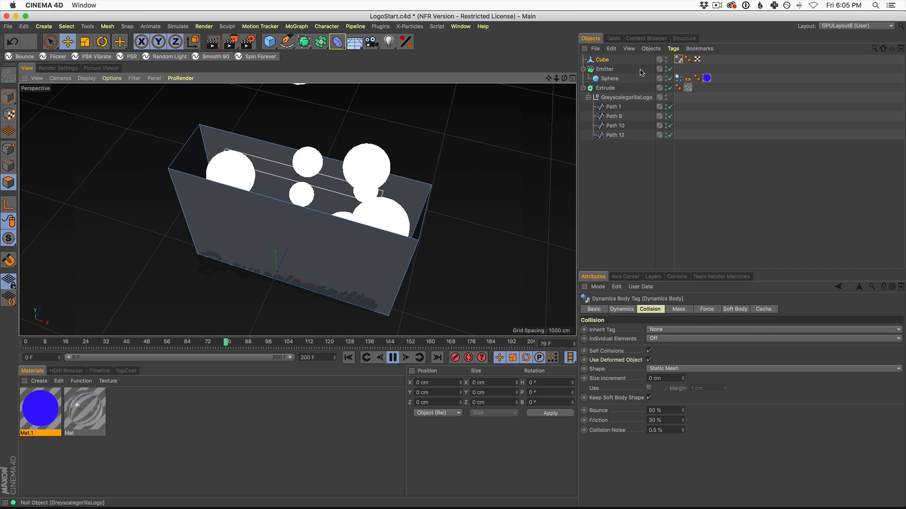
# - Scale the Sphere down to a radius of about 99 cm
pyautogui.click(608, 79)
pyautogui.press('t')
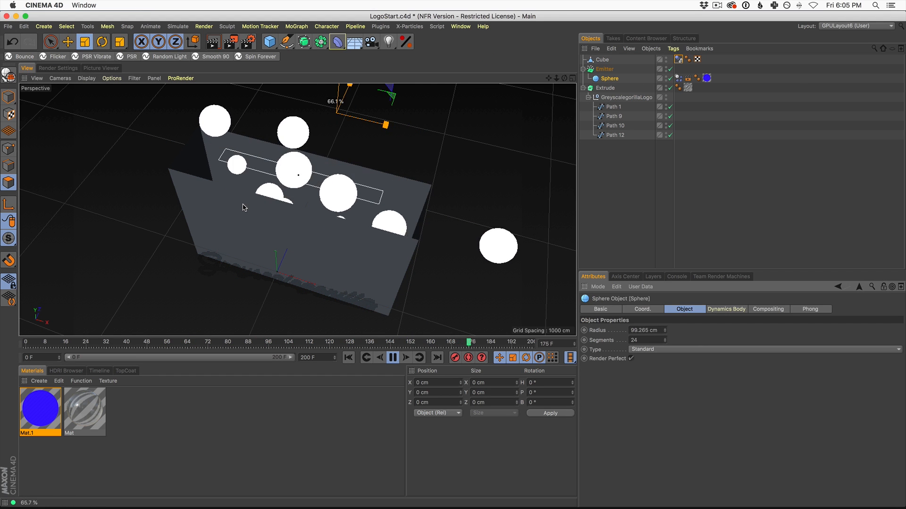
pyautogui.click(610, 78)
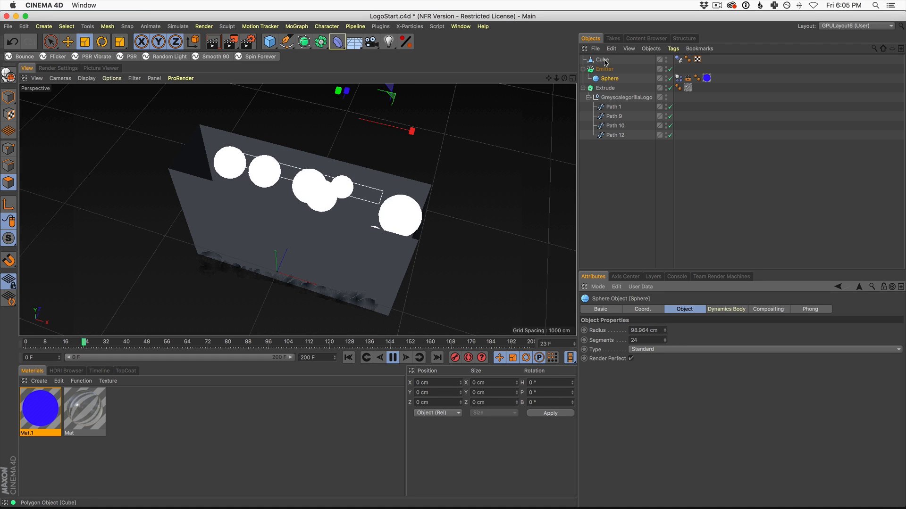
# - Set the Emitter's particle speed to about 495 cm while the simulation plays
pyautogui.click(604, 69)
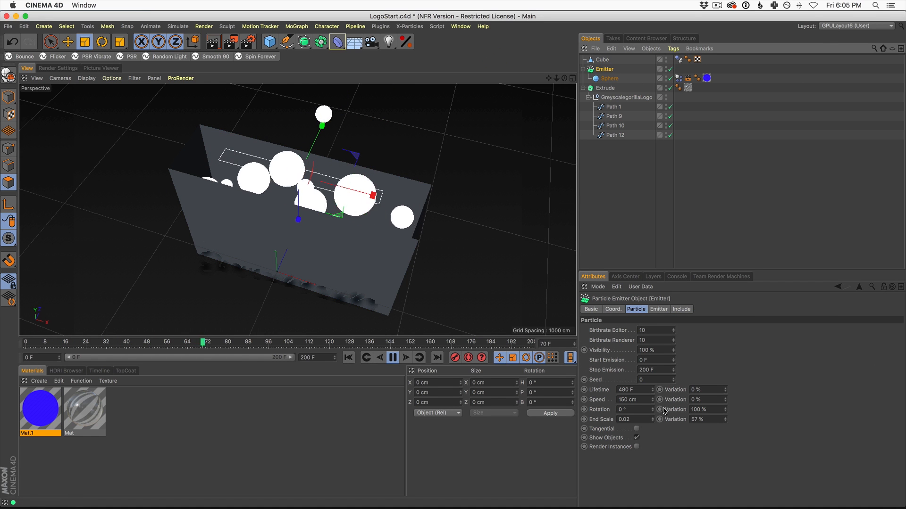
pyautogui.moveTo(652, 399); pyautogui.dragTo(710, 227)
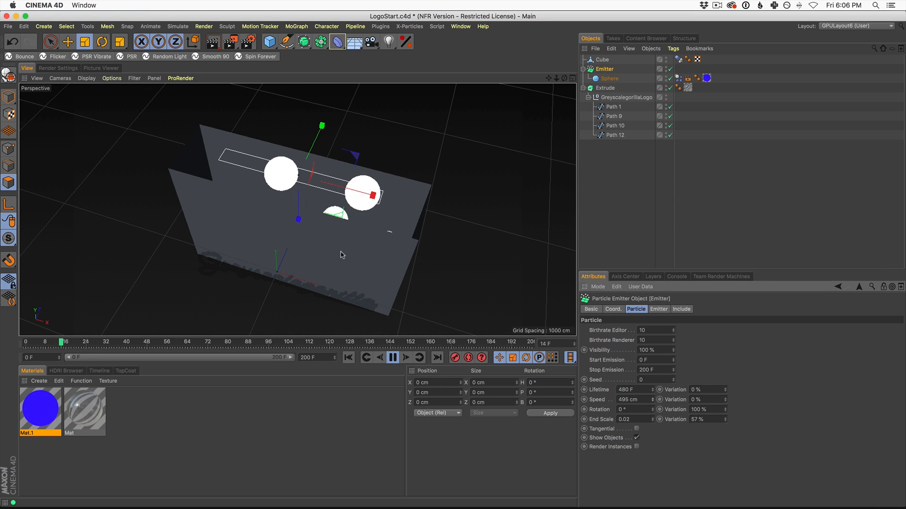
pyautogui.keyDown('alt'); pyautogui.moveTo(343, 255); pyautogui.dragTo(326, 302); pyautogui.keyUp('alt')
# - Set the Emitter's editor and renderer birthrates to 20 and render a preview of the box from the front
pyautogui.moveTo(654, 331); pyautogui.dragTo(601, 335)
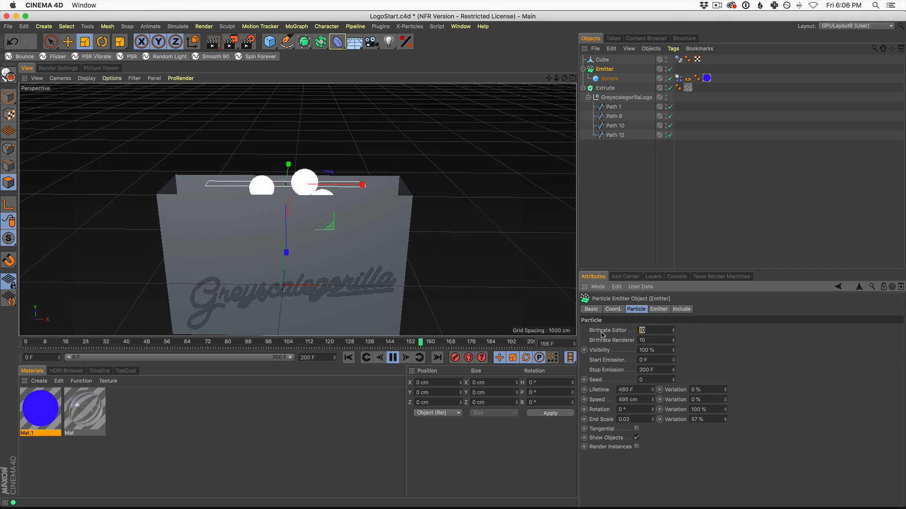
pyautogui.write('20')
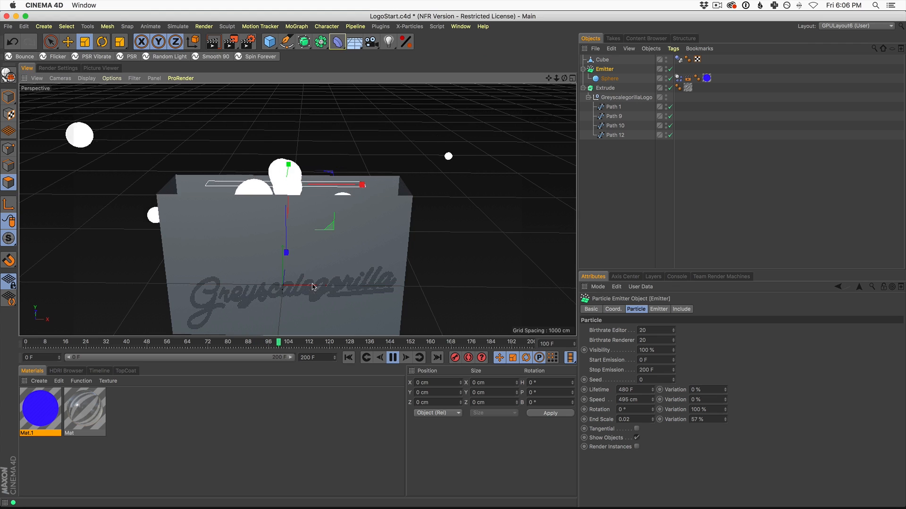
pyautogui.keyDown('alt'); pyautogui.moveTo(339, 250); pyautogui.dragTo(326, 198); pyautogui.keyUp('alt')
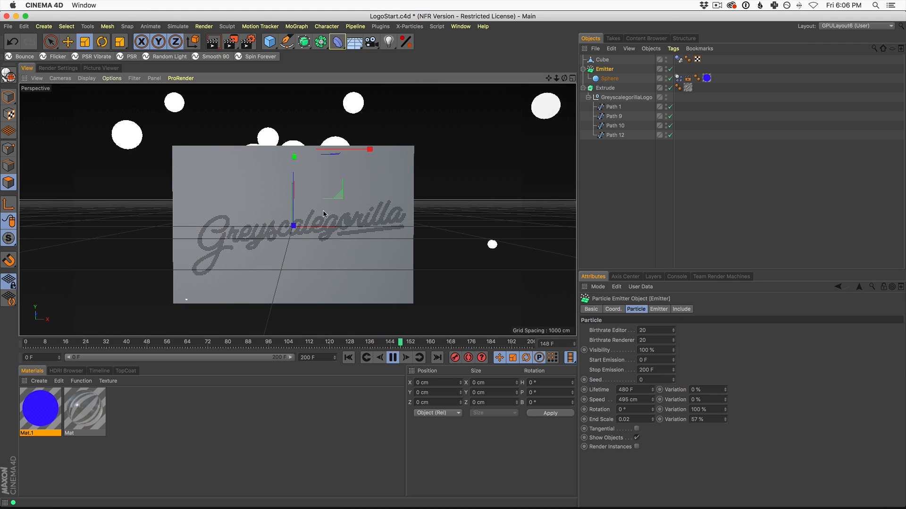
pyautogui.click(214, 42)
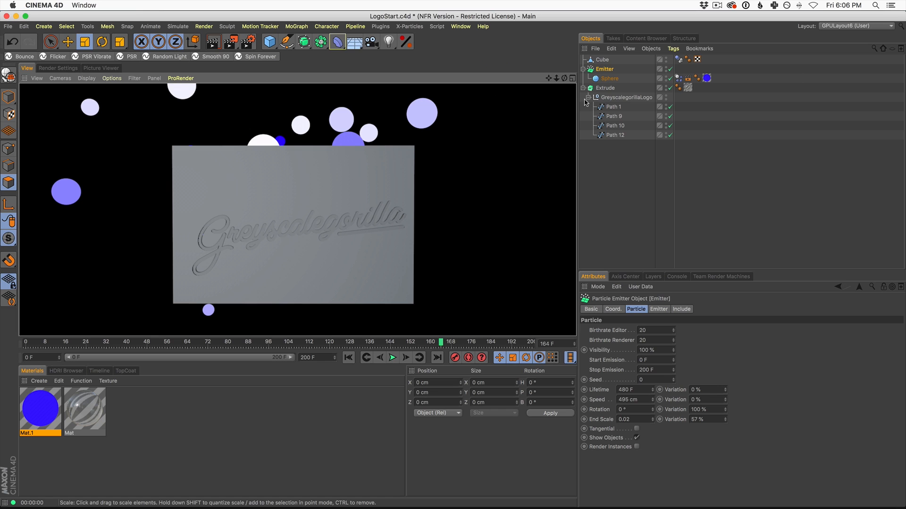
# - Try a copied Compositing tag with Seen by Camera disabled on the Cube, then delete that tag
pyautogui.click(689, 79)
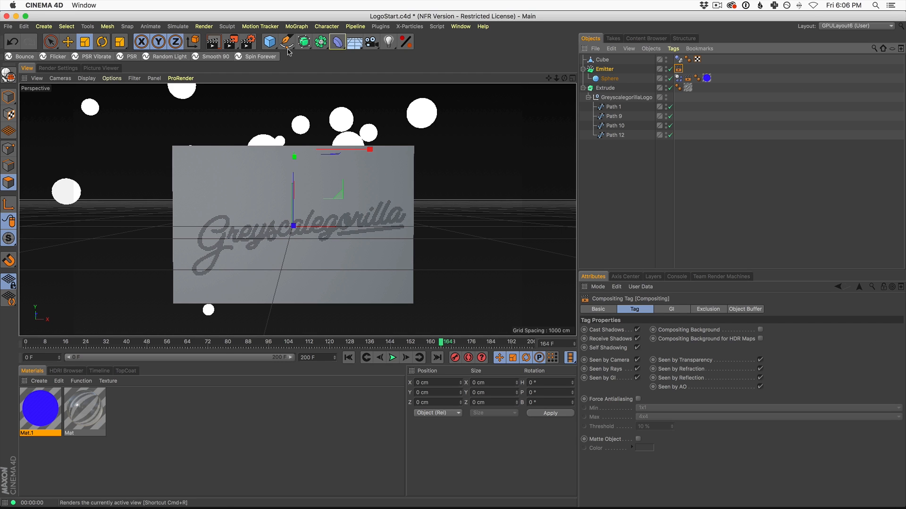
pyautogui.moveTo(607, 63); pyautogui.dragTo(606, 61)
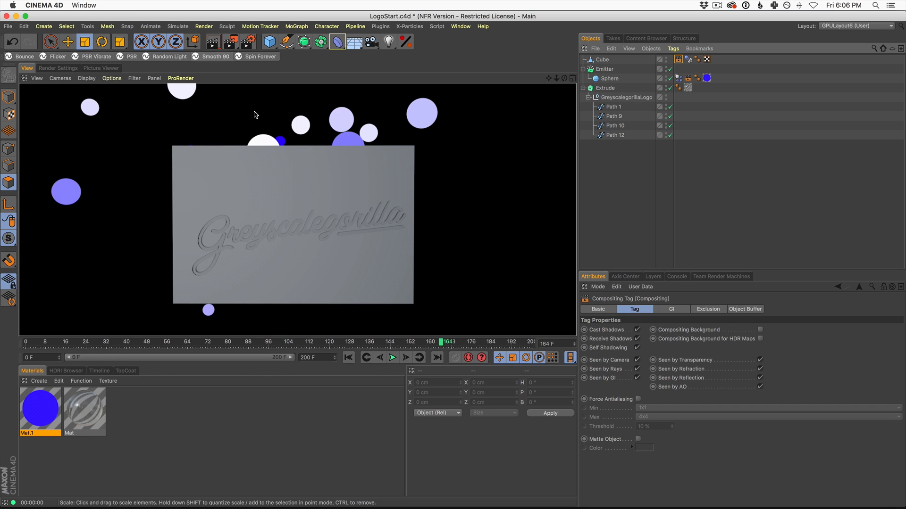
pyautogui.click(677, 58)
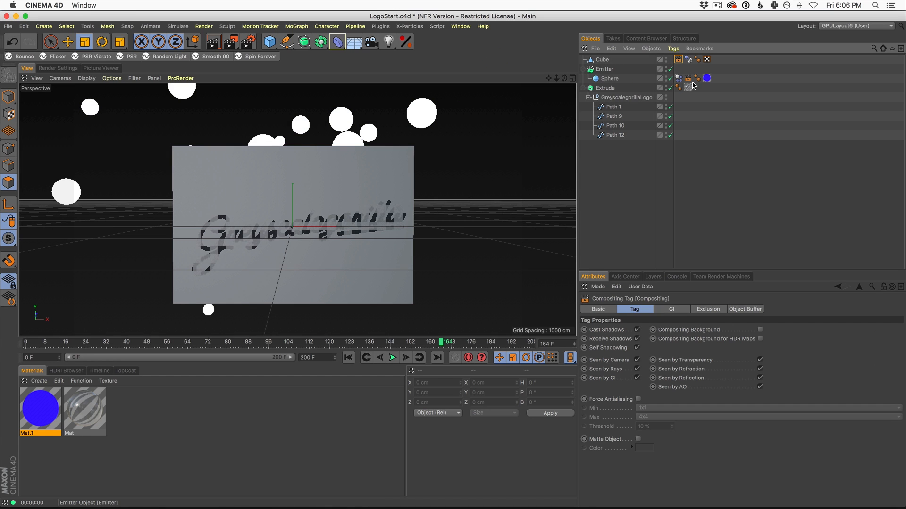
pyautogui.click(637, 360)
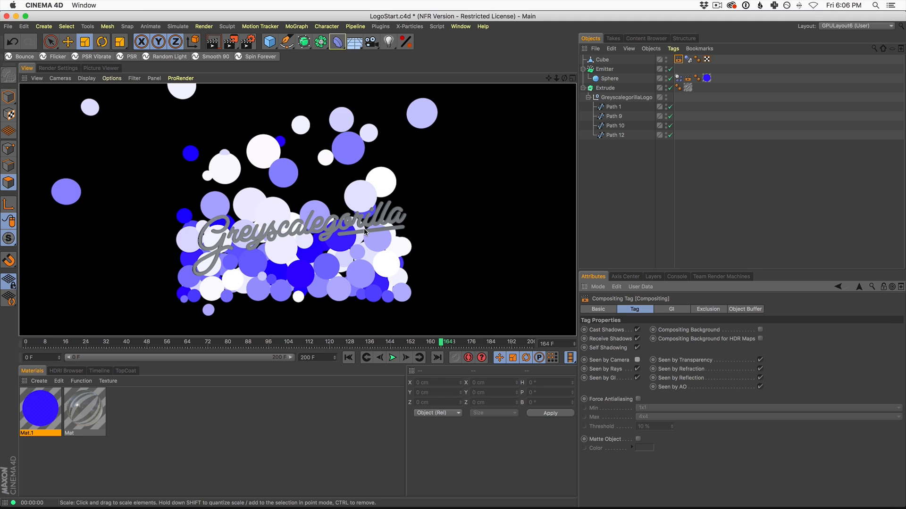
pyautogui.press('Delete')
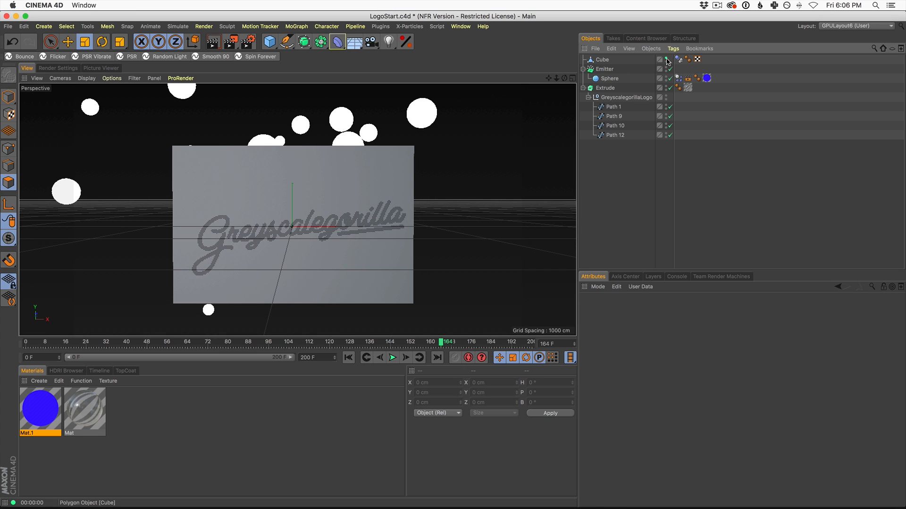
# - Hide the Cube in both editor and render, then play the simulation and render a preview frame
pyautogui.click(666, 58)
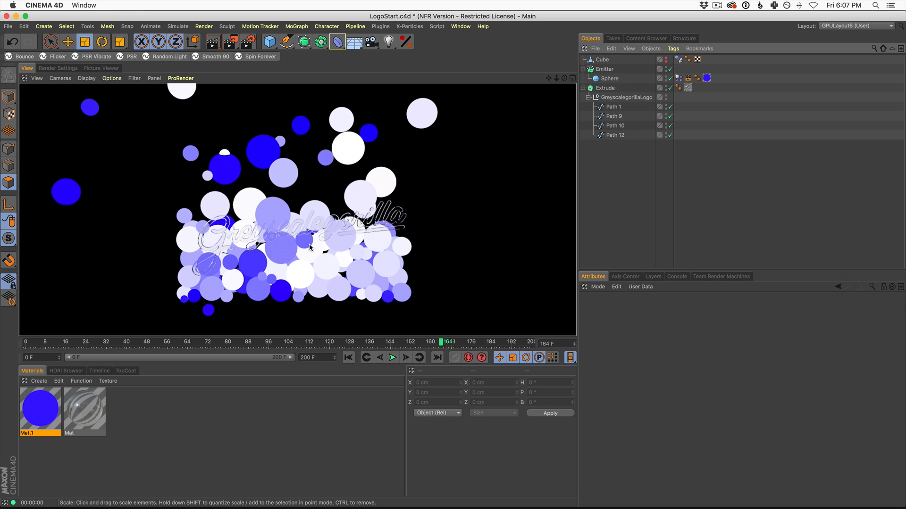
pyautogui.click(394, 356)
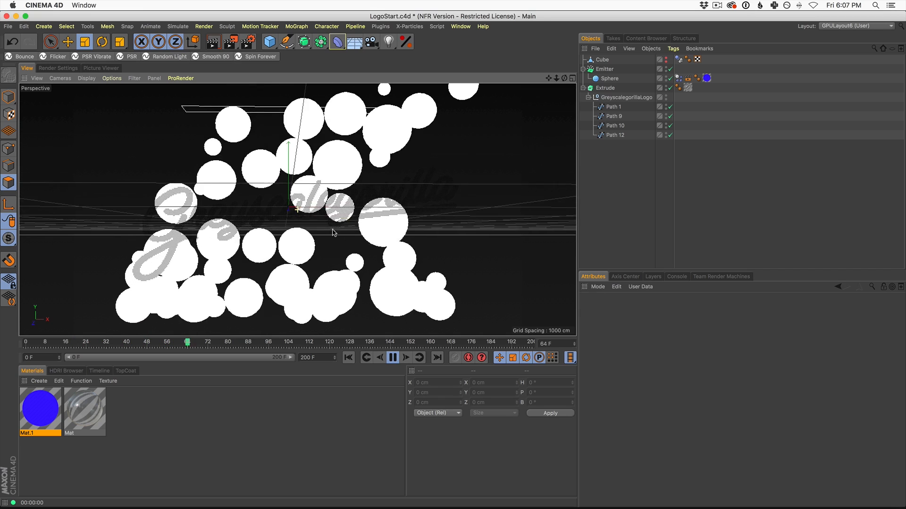
pyautogui.click(215, 43)
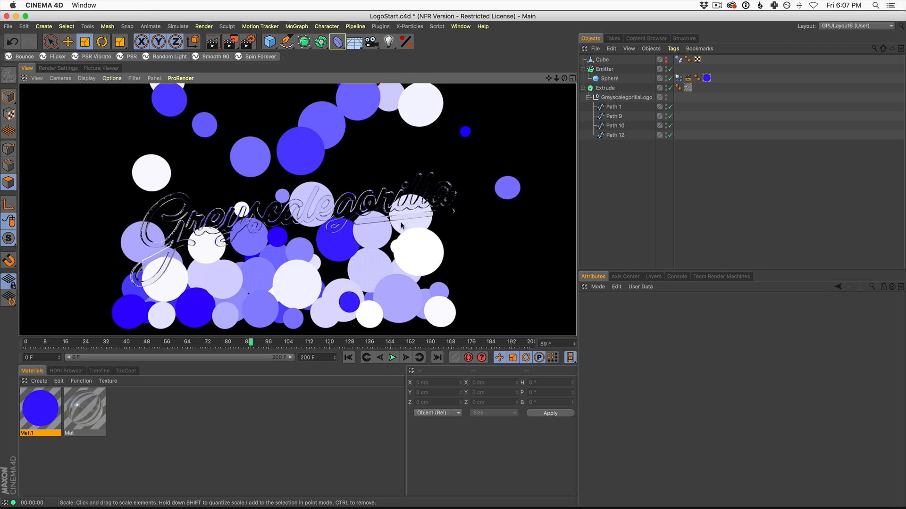
# - Disable Seen by Camera in the Sphere's Compositing tag and render a preview of the logo
pyautogui.click(688, 78)
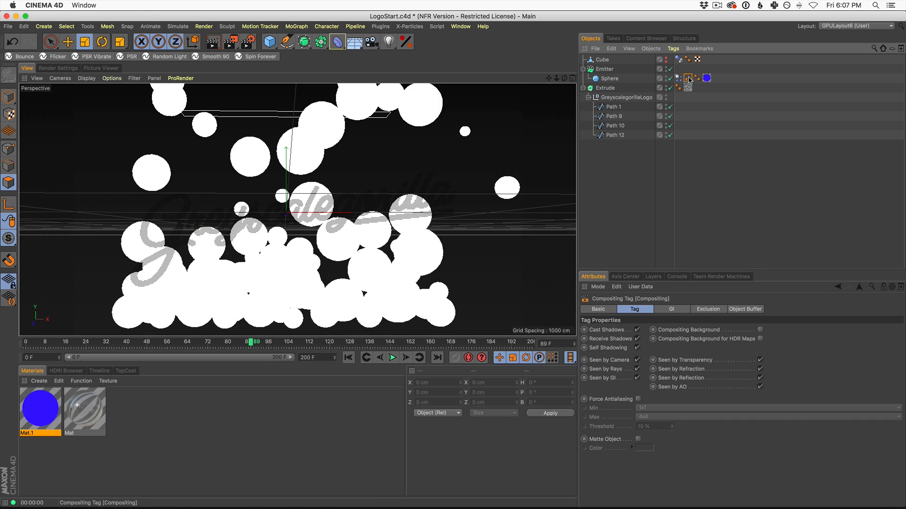
pyautogui.click(638, 359)
pyautogui.click(213, 42)
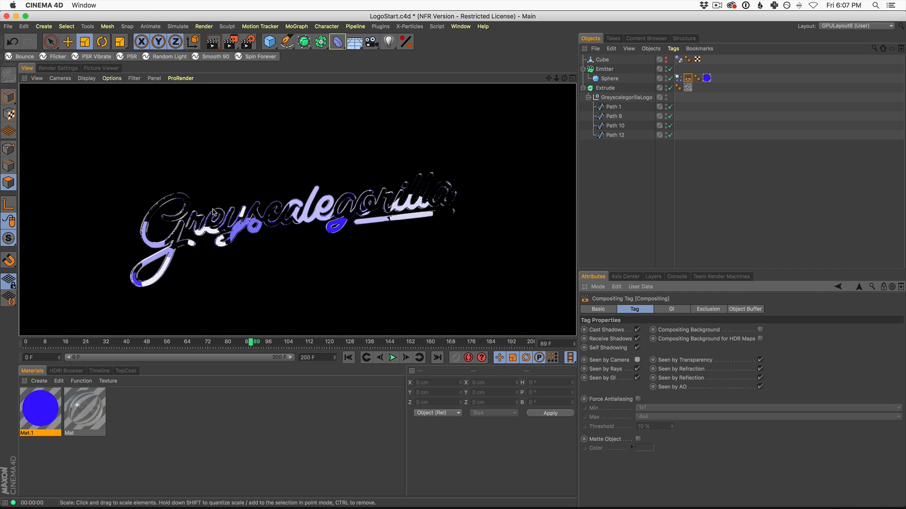
# - Replay the simulation from the first frame and render previews at frames 15 and 196 to check the logo's reflections
pyautogui.click(348, 358)
pyautogui.click(392, 357)
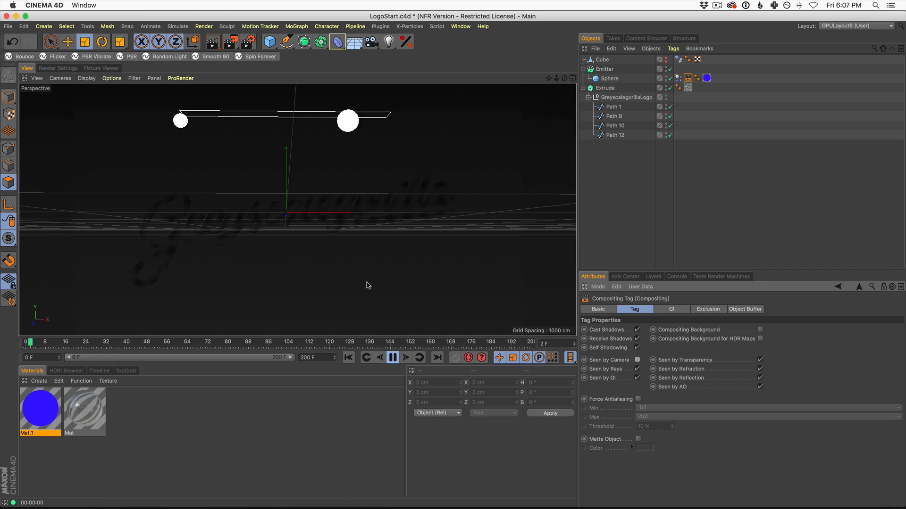
pyautogui.click(213, 43)
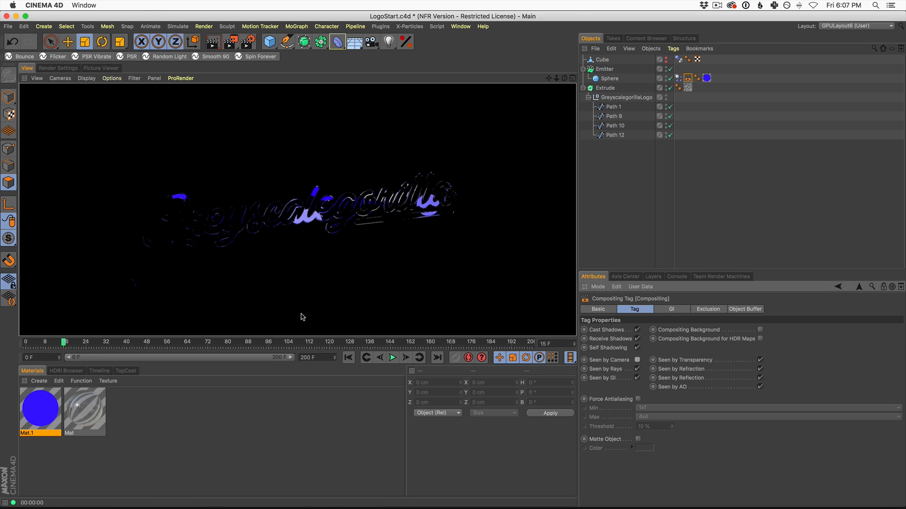
pyautogui.click(392, 358)
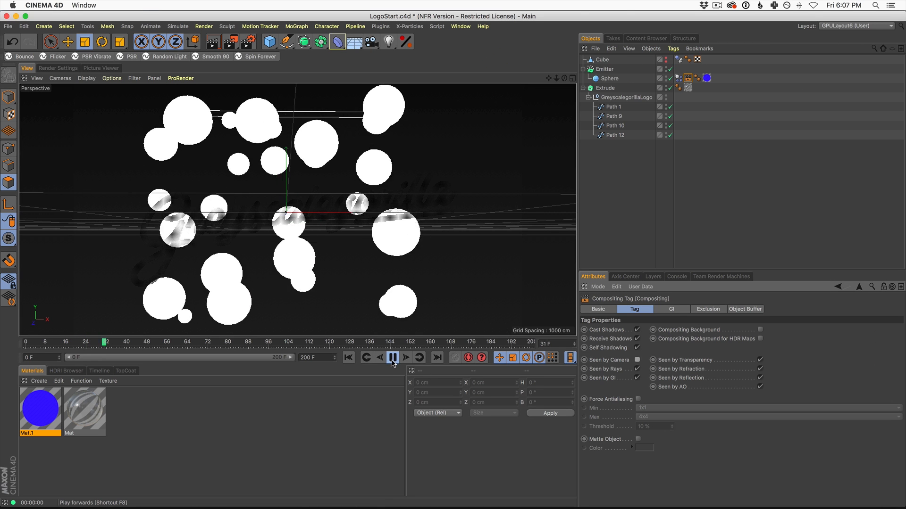
pyautogui.click(392, 360)
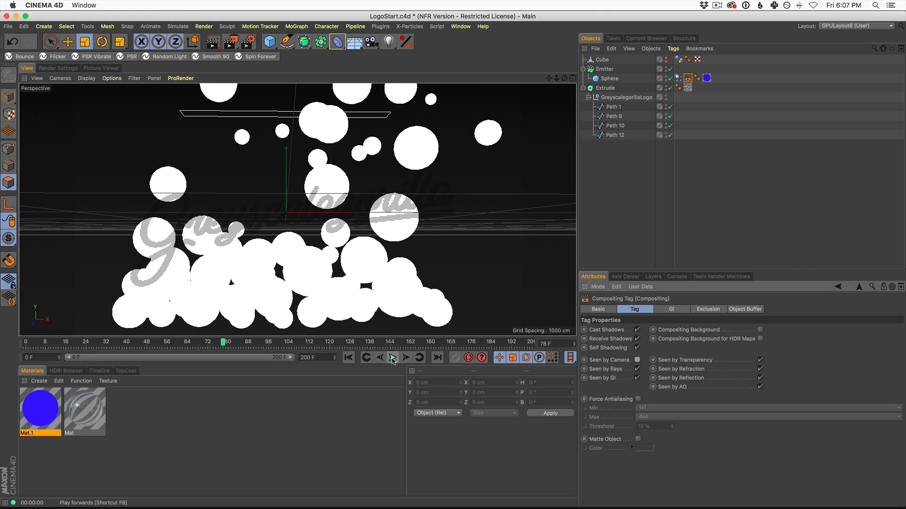
pyautogui.click(392, 357)
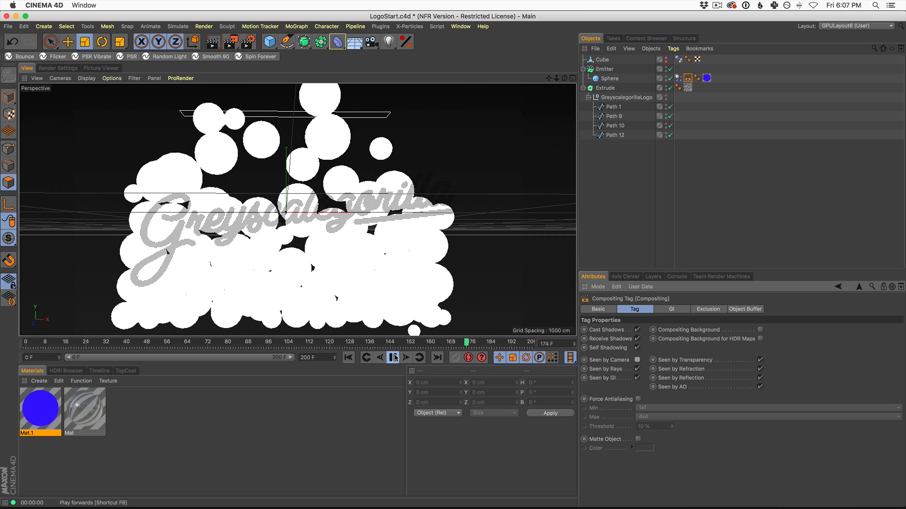
pyautogui.click(395, 359)
pyautogui.click(395, 356)
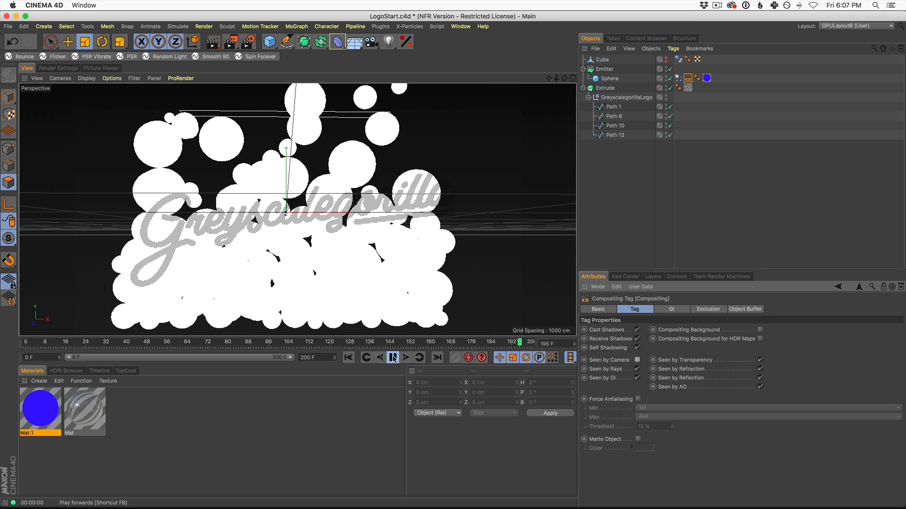
pyautogui.click(395, 356)
pyautogui.click(213, 52)
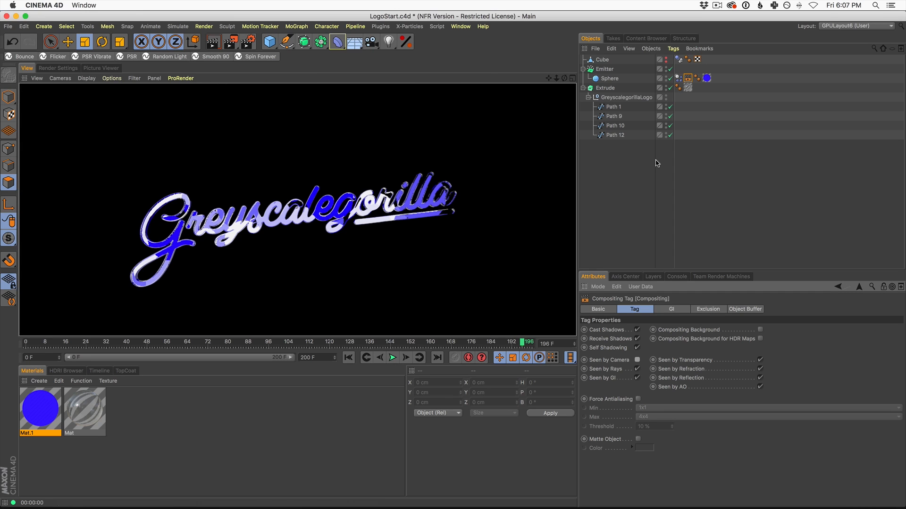
# - Move the Extrude logo down along Y so that it sits in front of the denser sphere pile
pyautogui.click(641, 184)
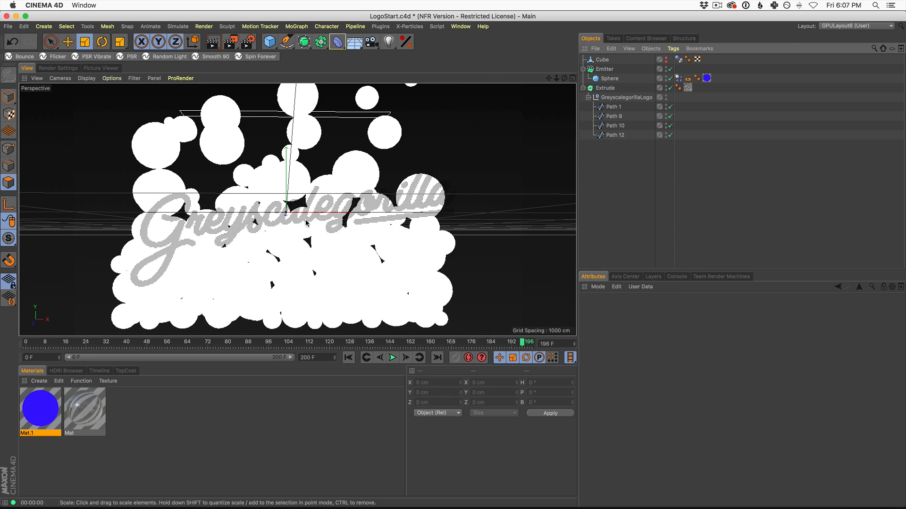
pyautogui.click(605, 88)
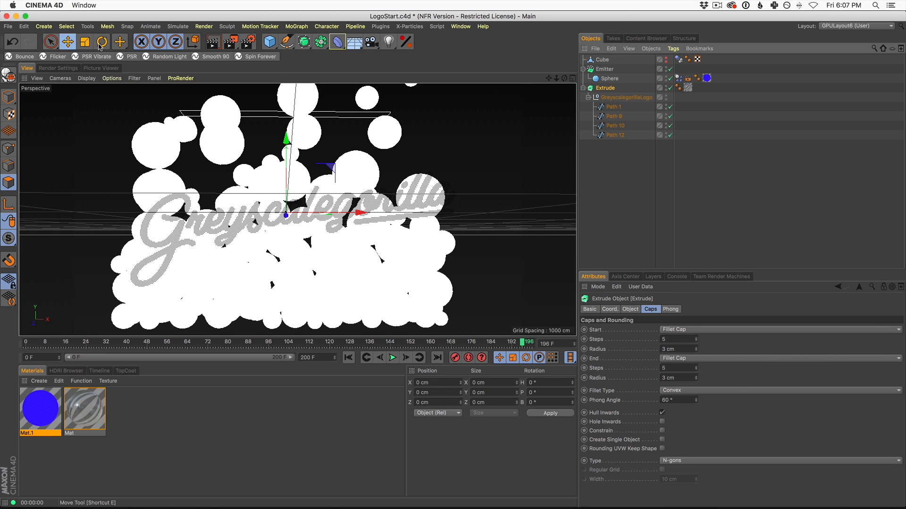
pyautogui.click(67, 41)
pyautogui.moveTo(286, 141); pyautogui.dragTo(289, 176)
pyautogui.keyDown('alt'); pyautogui.moveTo(347, 222); pyautogui.dragTo(361, 197, button='middle'); pyautogui.keyUp('alt')
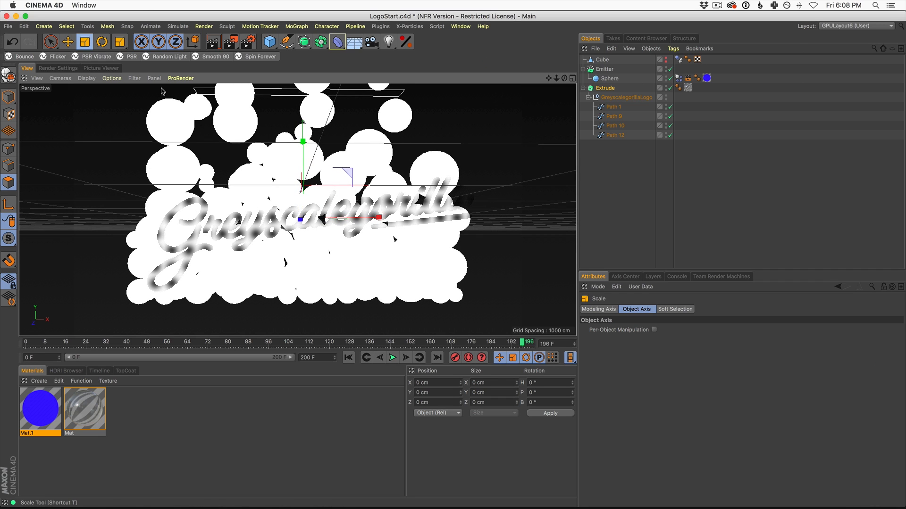
# - Scale the Extrude logo down slightly, nudge it sideways in front of the spheres and render a preview
pyautogui.click(88, 44)
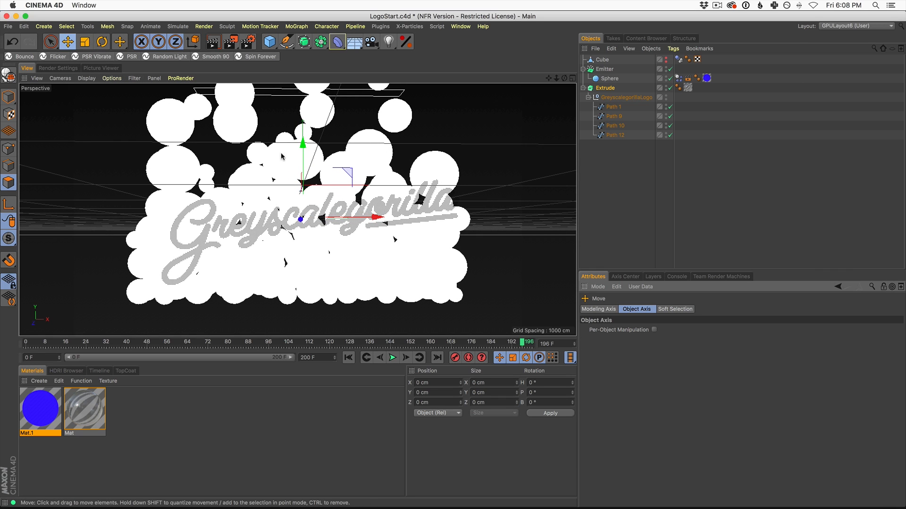
pyautogui.press('e')
pyautogui.click(223, 47)
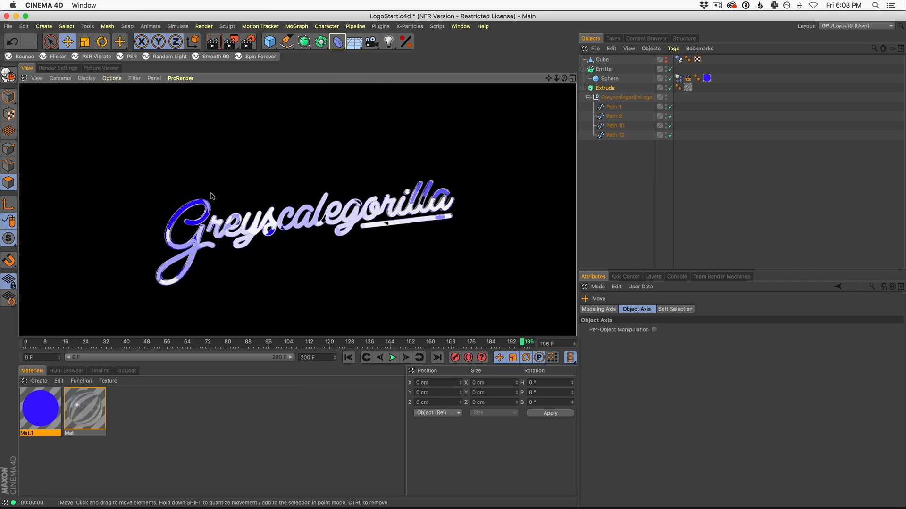
# - Replay the simulation from the first frame, render previews at frames 15 and 28, and continue playback to frame 85
pyautogui.click(348, 358)
pyautogui.click(391, 358)
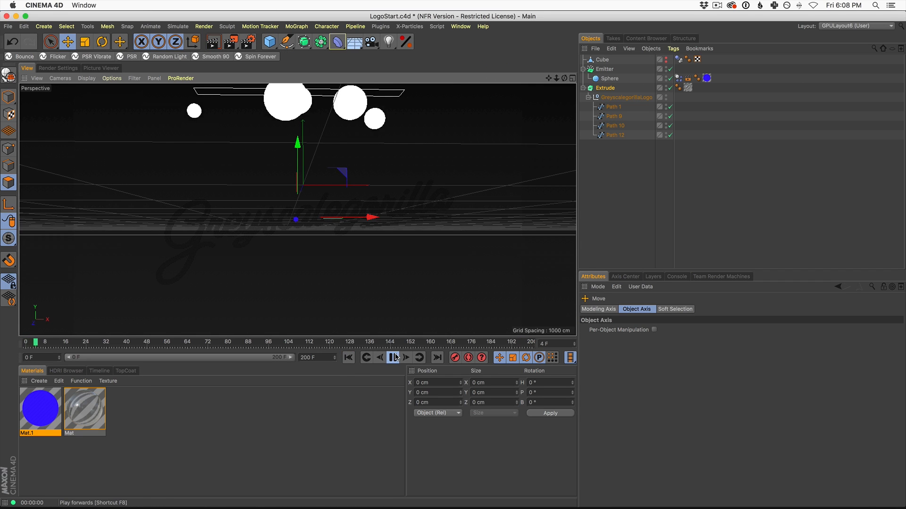
pyautogui.click(391, 358)
pyautogui.click(213, 44)
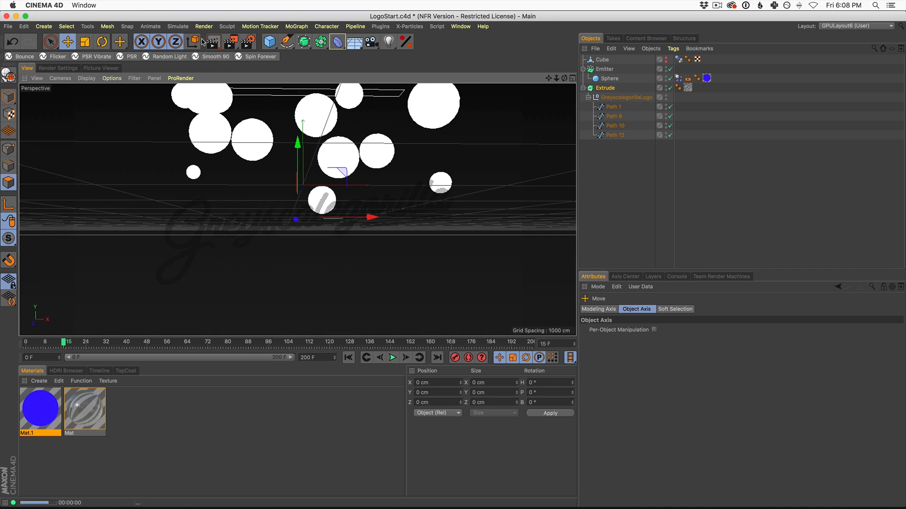
pyautogui.click(391, 358)
pyautogui.click(391, 358)
pyautogui.click(213, 43)
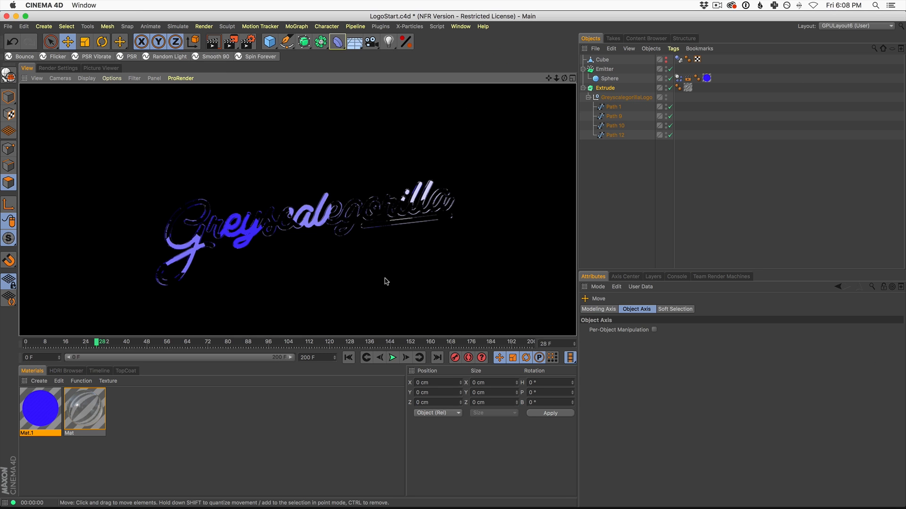
pyautogui.click(398, 359)
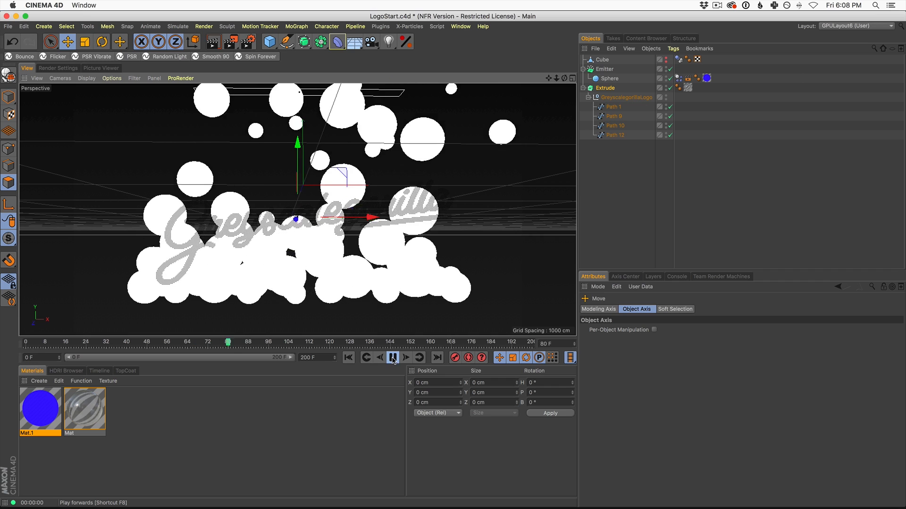
pyautogui.click(397, 359)
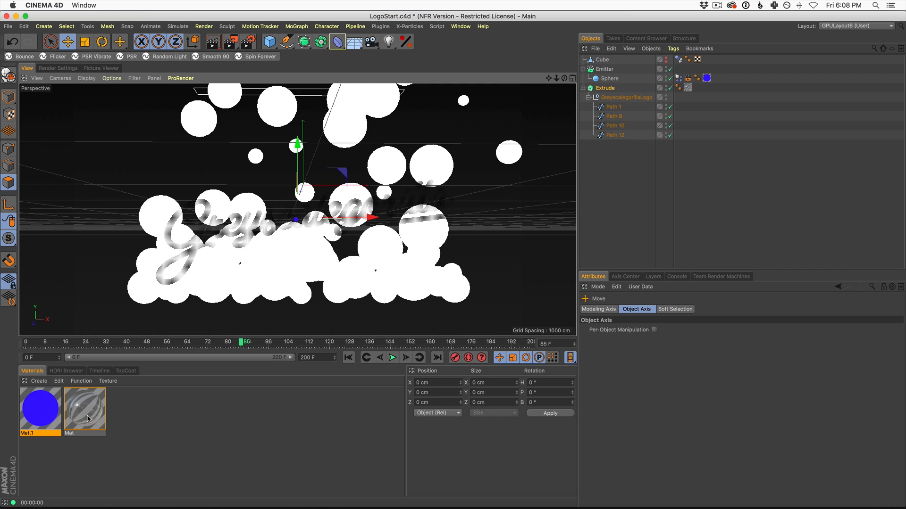
# - Load the Rainbow 2 preset into the gradient of Mat.1's luminance Variation shader and render a preview of the logo
pyautogui.doubleClick(48, 419)
pyautogui.moveTo(328, 63); pyautogui.dragTo(639, 29)
pyautogui.click(699, 130)
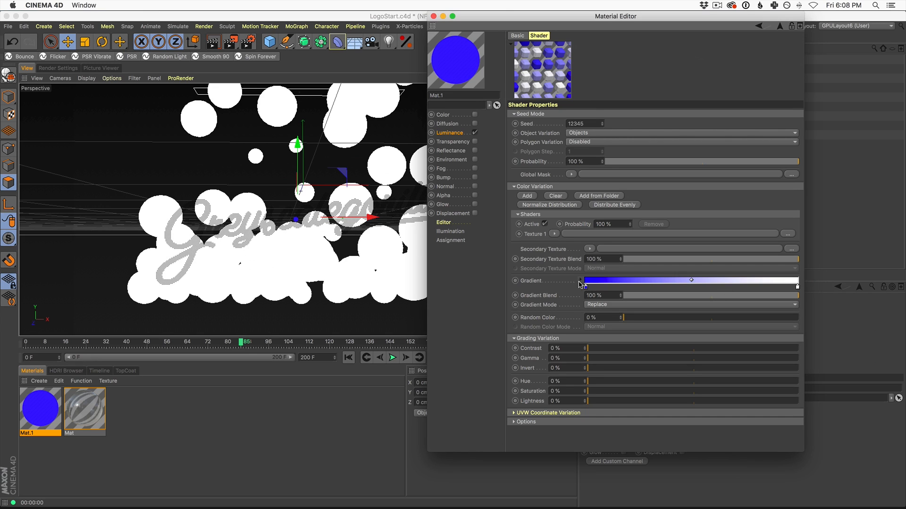
pyautogui.click(580, 281)
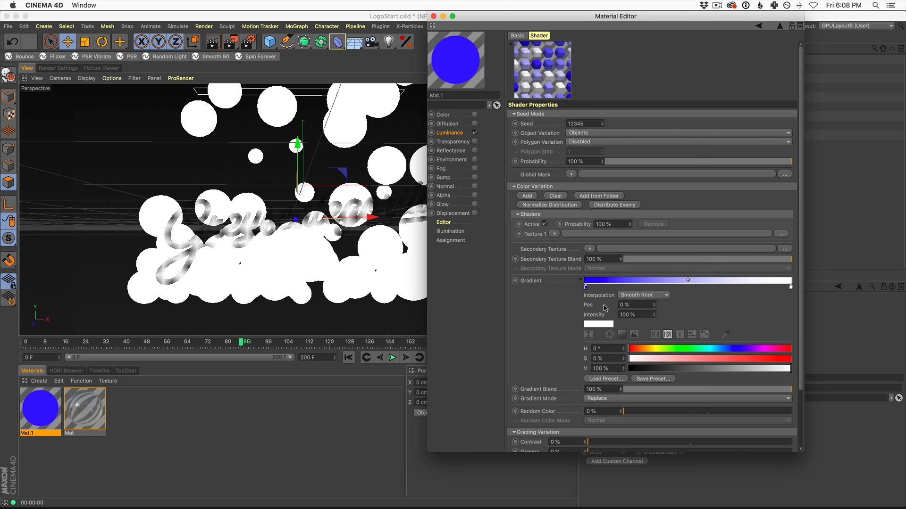
pyautogui.click(612, 380)
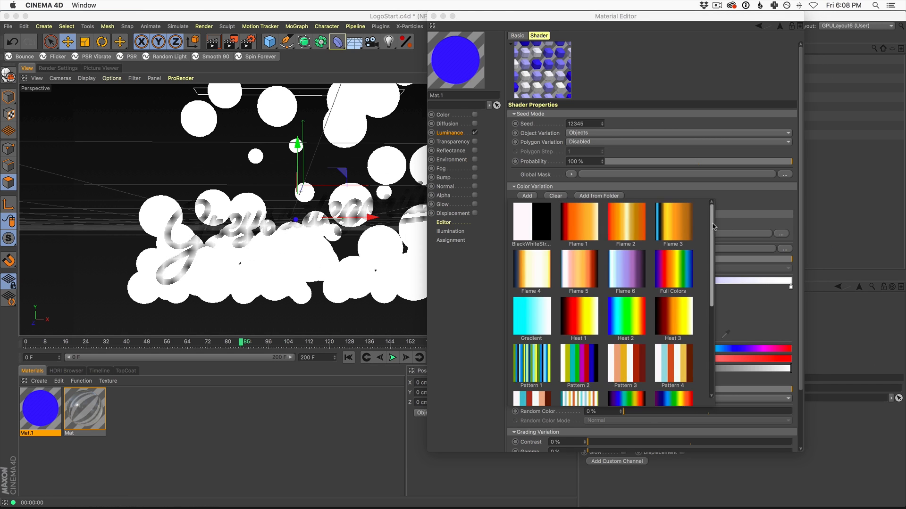
pyautogui.moveTo(712, 252); pyautogui.dragTo(712, 340)
pyautogui.scroll(6, 688, 271)
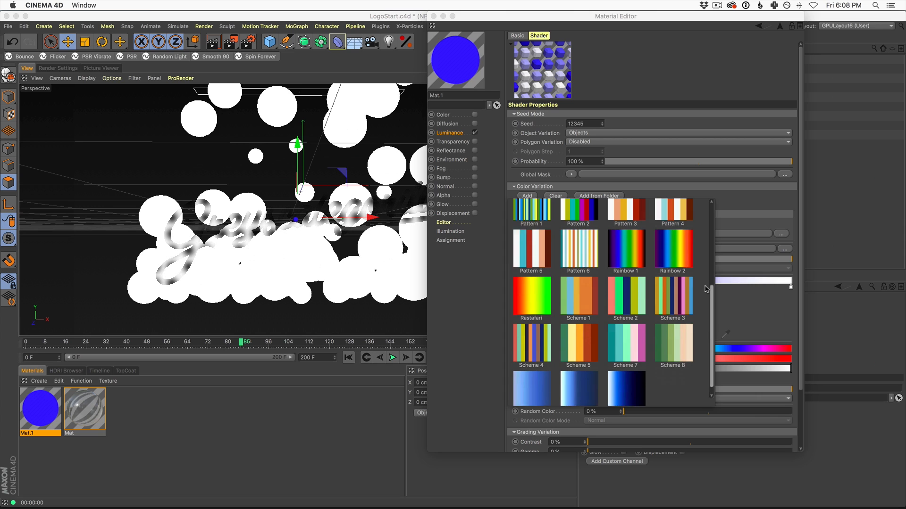
pyautogui.click(689, 271)
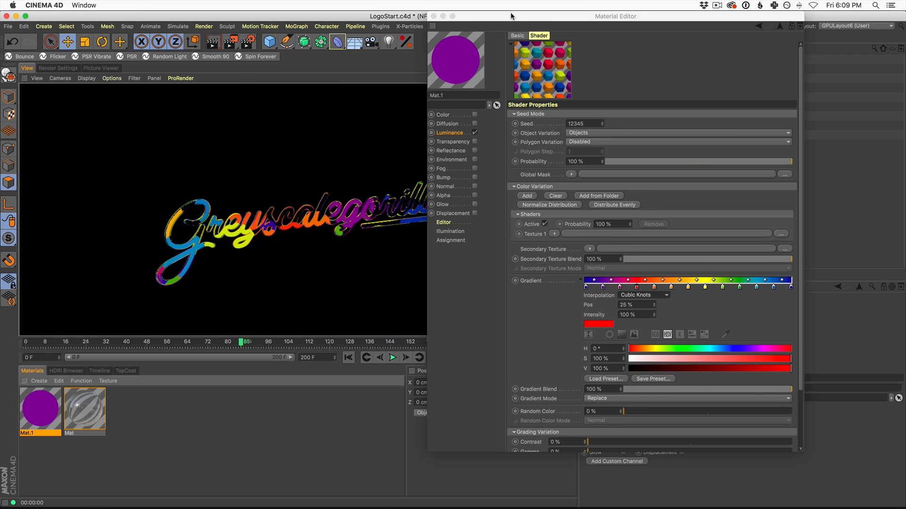
pyautogui.moveTo(511, 16); pyautogui.dragTo(689, 28)
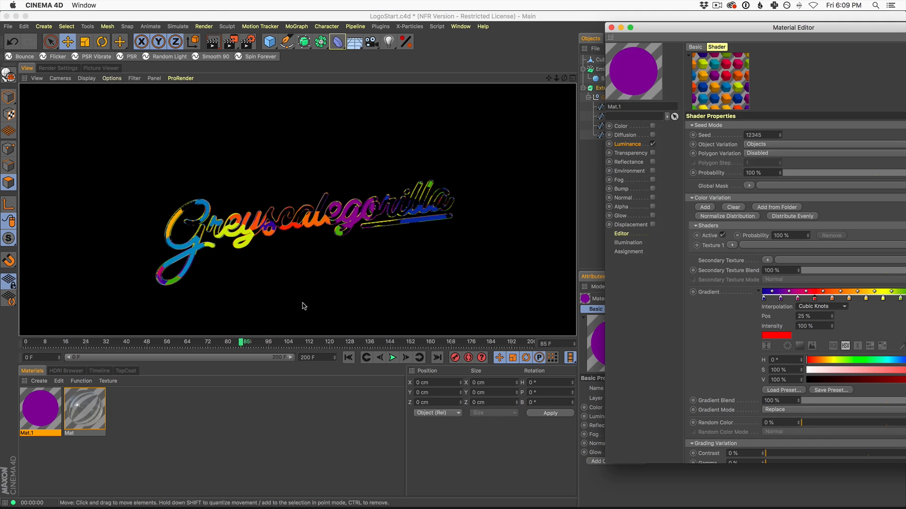
# - Set the transparency Blurriness of the logo's glass material Mat to 20% and render a preview
pyautogui.doubleClick(83, 409)
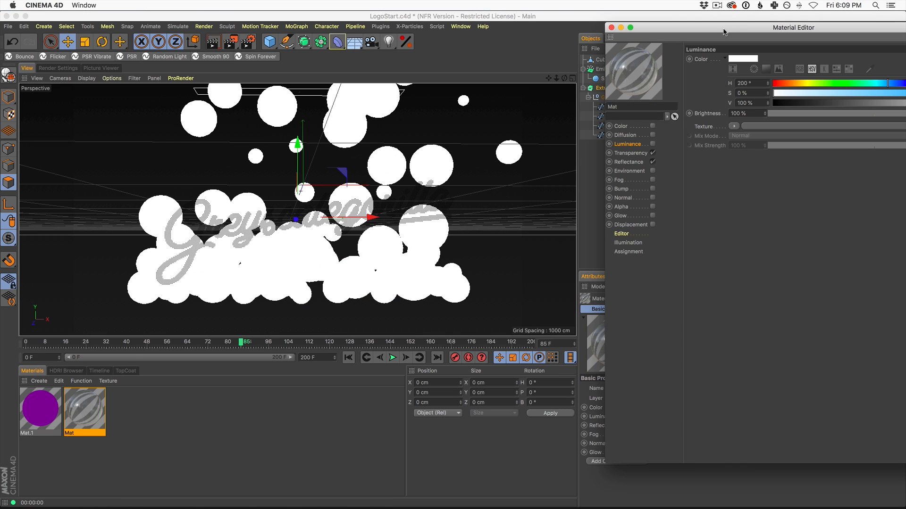
pyautogui.moveTo(721, 30); pyautogui.dragTo(583, 33)
pyautogui.click(490, 165)
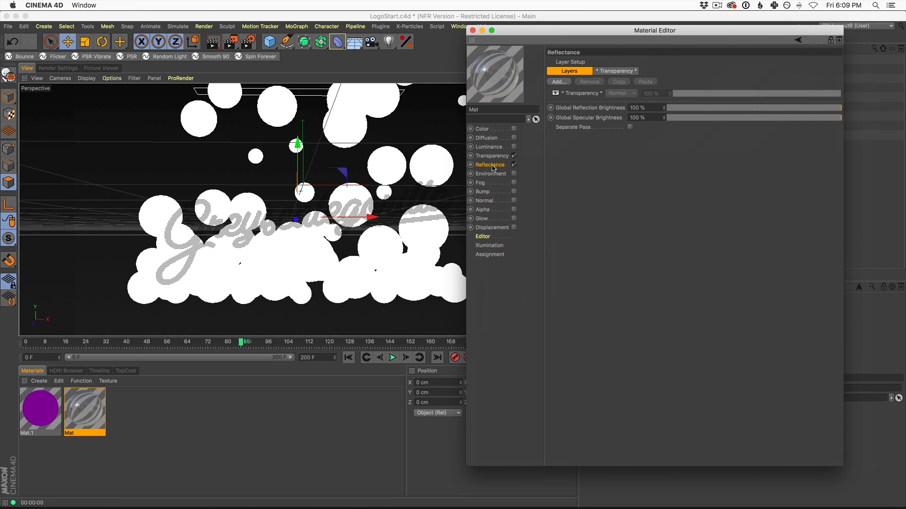
pyautogui.click(493, 156)
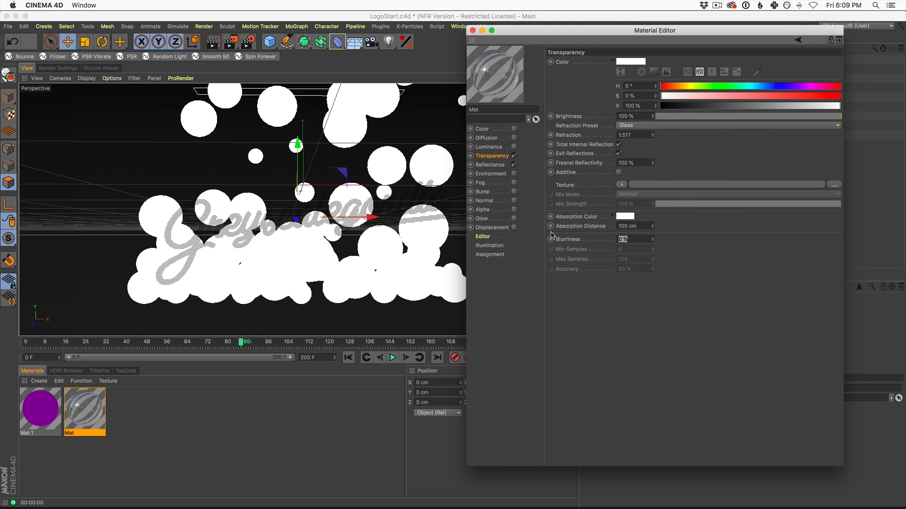
pyautogui.write('20')
pyautogui.press('Return')
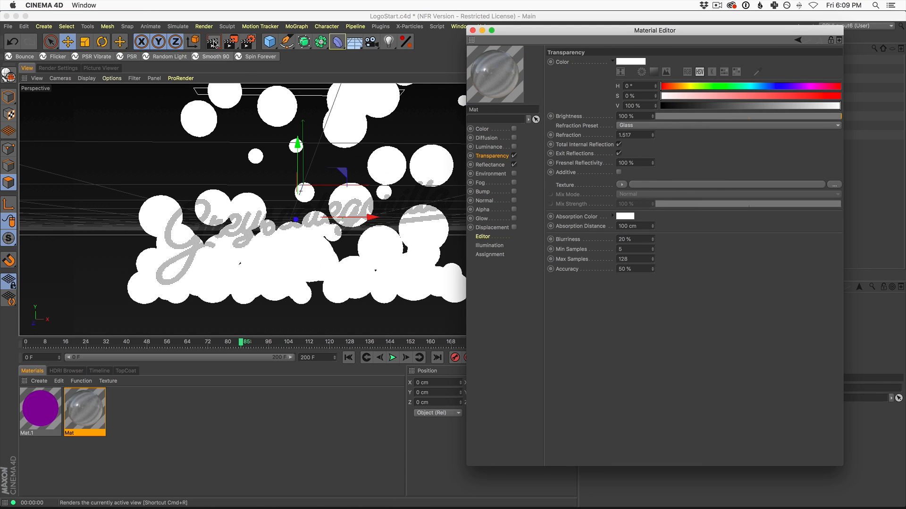
pyautogui.hotkey('ctrl', 'r')
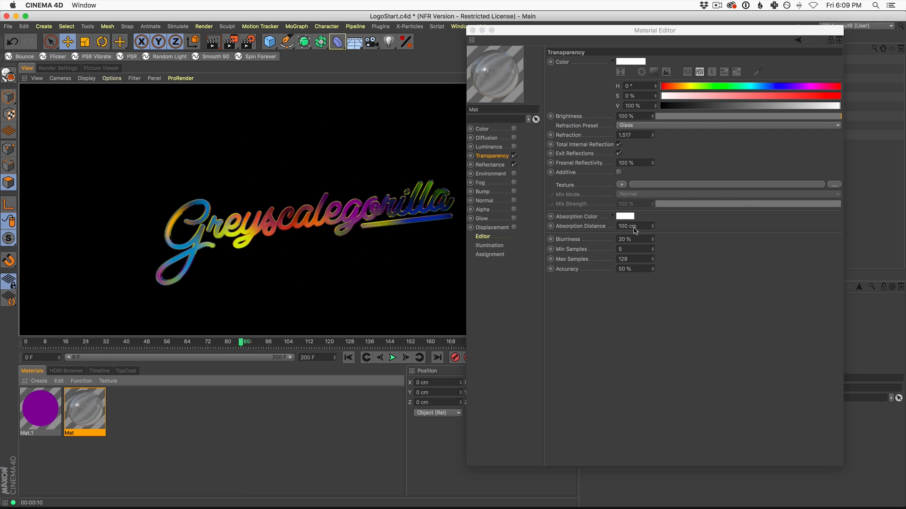
# - Set the glass material's transparency Blurriness to 5% and render a preview
pyautogui.click(639, 245)
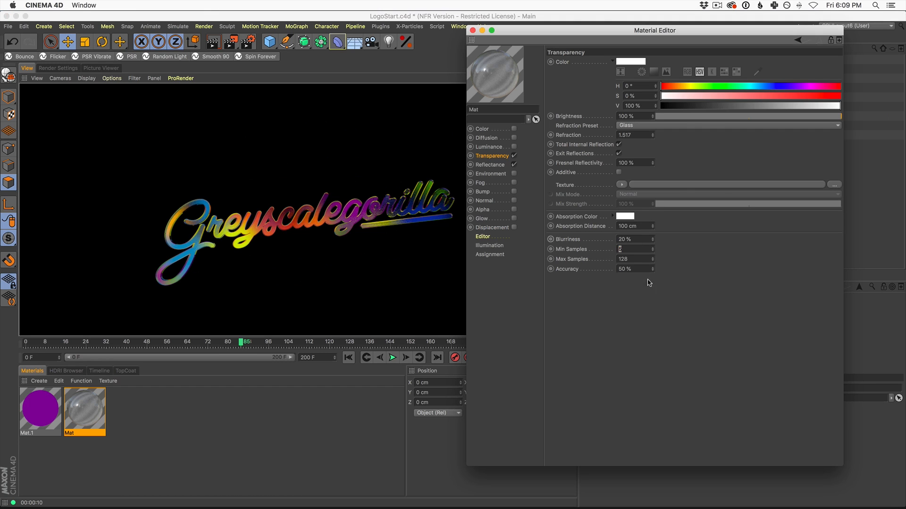
pyautogui.click(637, 240)
pyautogui.write('5')
pyautogui.press('Return')
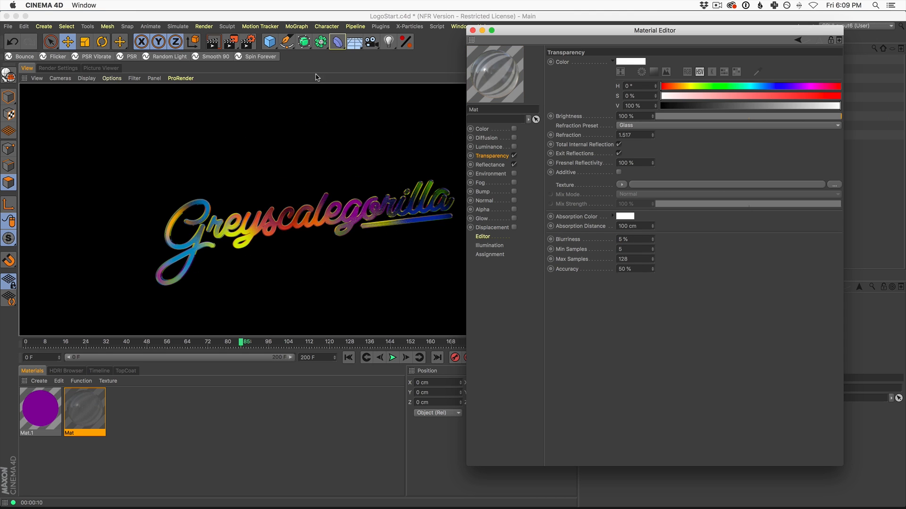
pyautogui.click(212, 40)
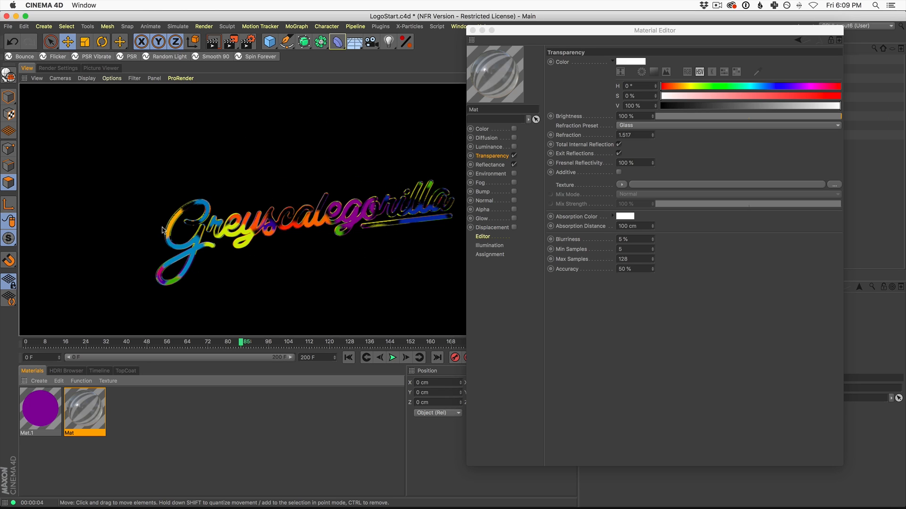
# - Switch the renderer from Standard to Physical in the render settings and render a preview of the logo
pyautogui.click(56, 68)
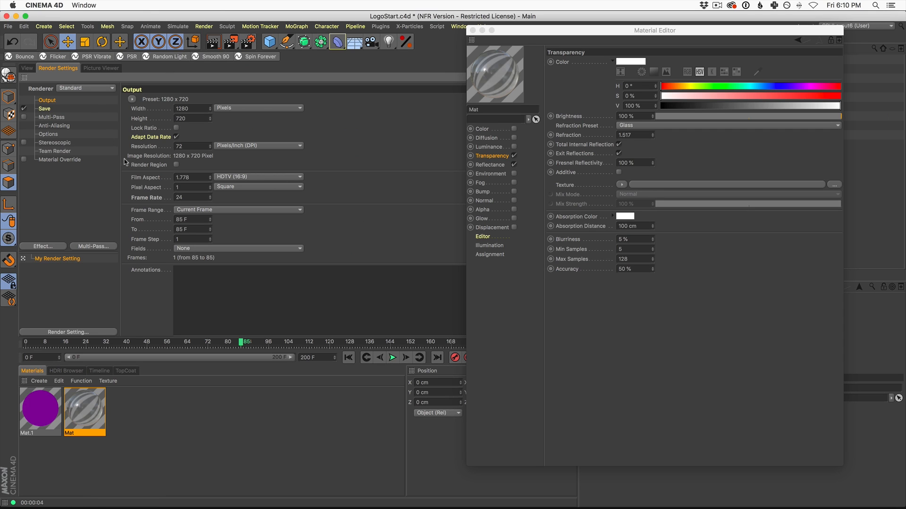
pyautogui.click(80, 89)
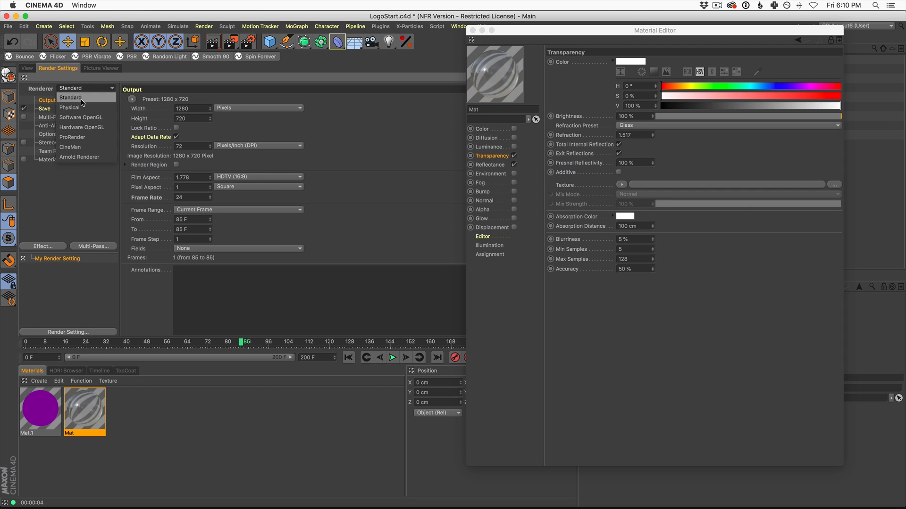
pyautogui.click(86, 103)
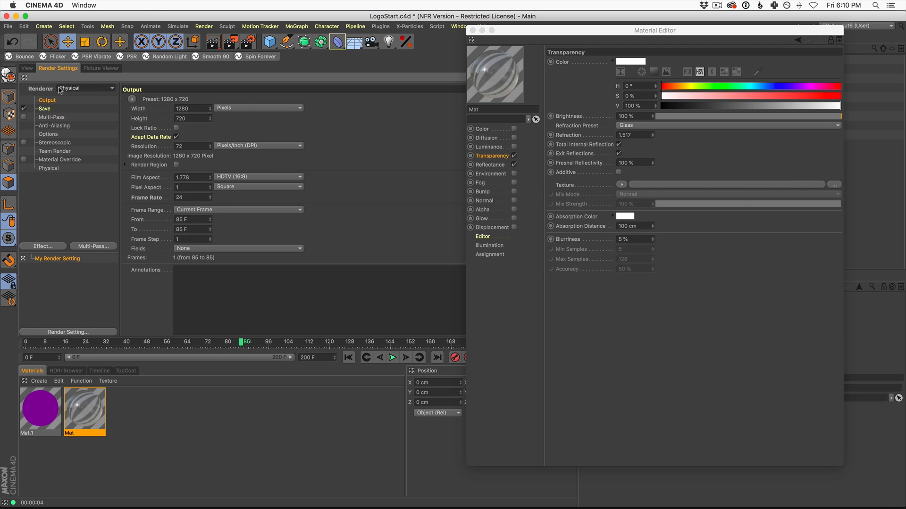
pyautogui.click(27, 68)
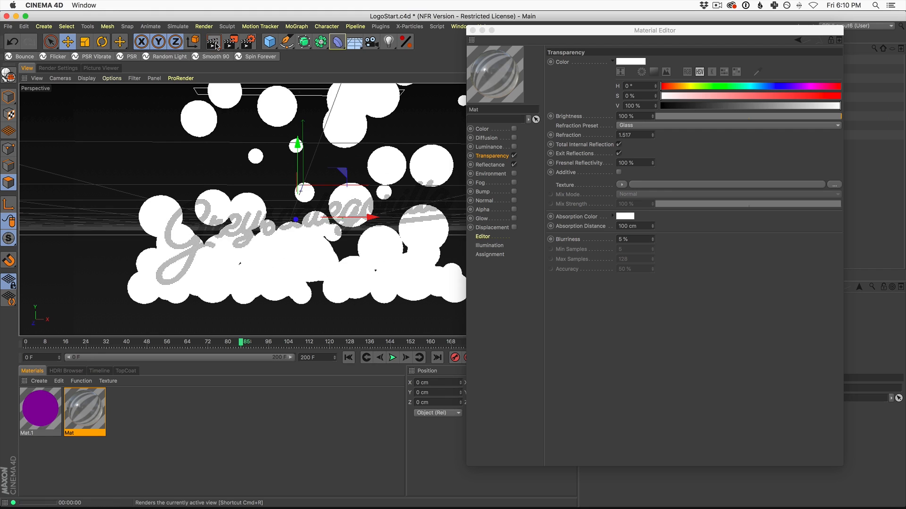
pyautogui.click(213, 43)
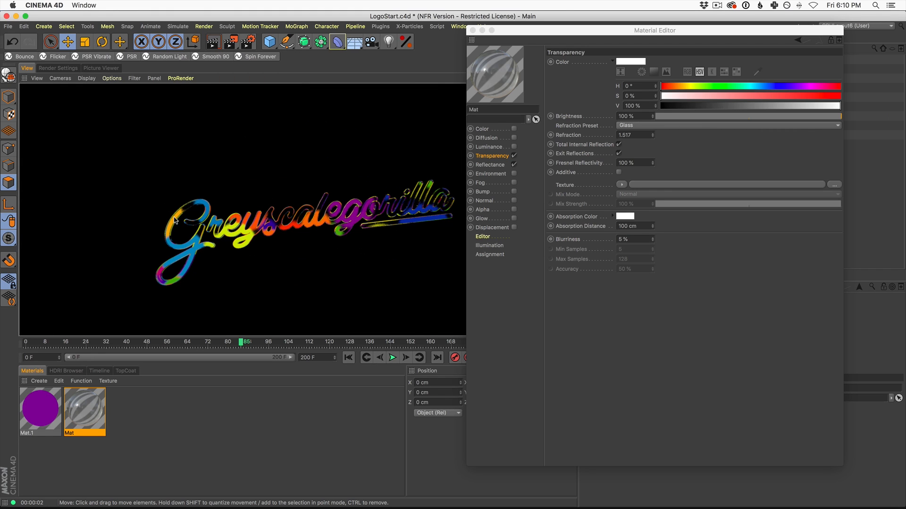
# - Set the Physical renderer's Sampling Quality to Medium and render a preview of the logo
pyautogui.click(59, 69)
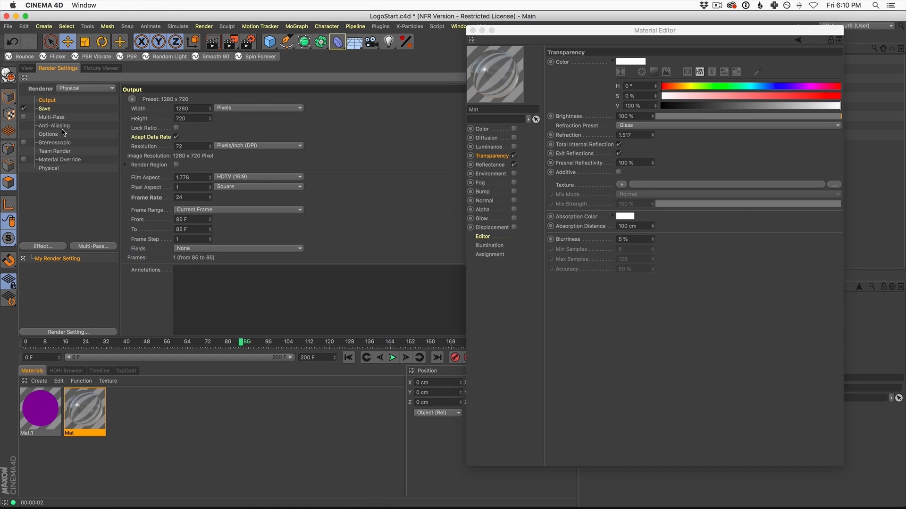
pyautogui.click(49, 169)
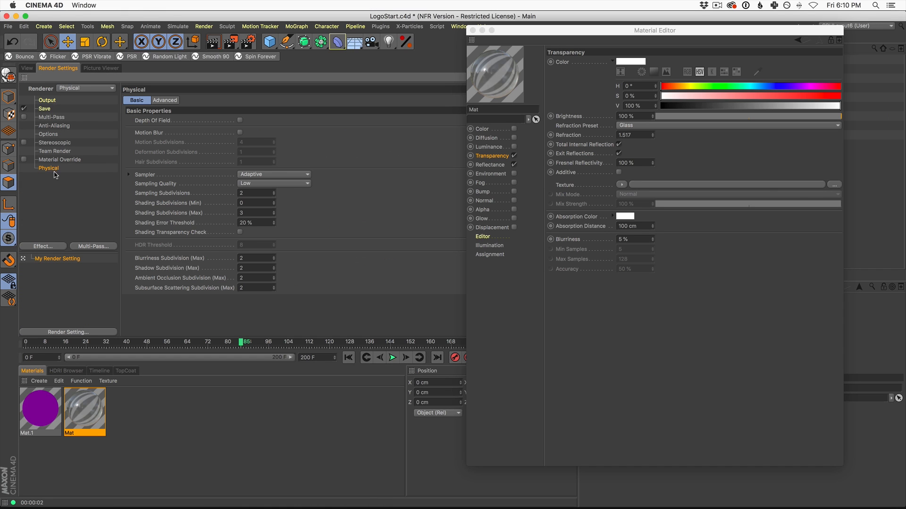
pyautogui.click(257, 184)
pyautogui.click(262, 213)
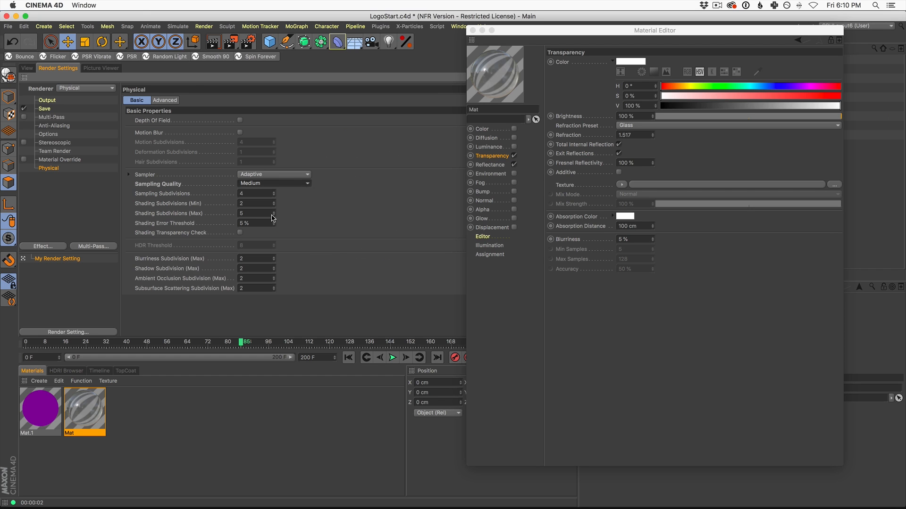
pyautogui.click(27, 68)
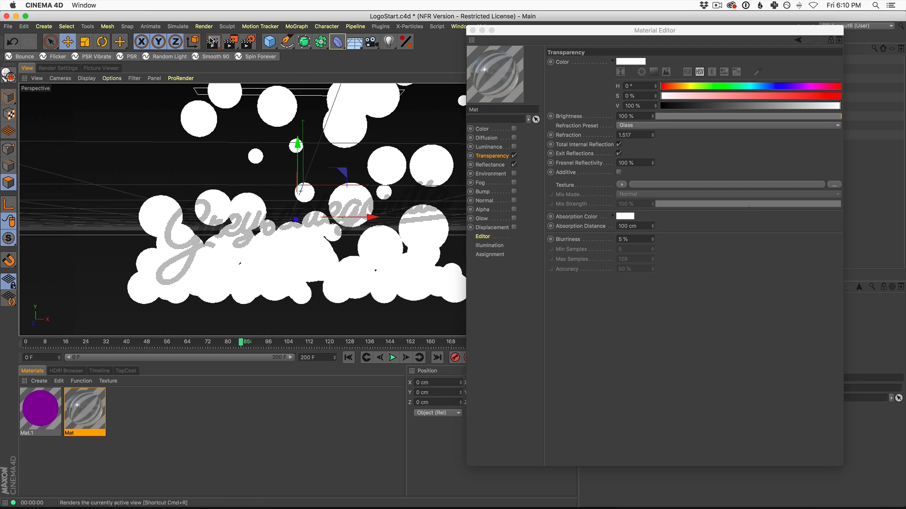
pyautogui.click(212, 41)
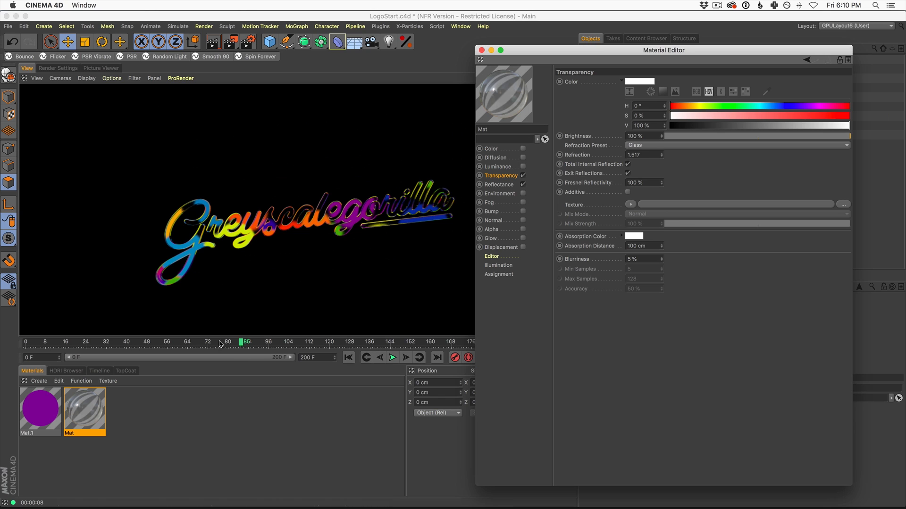
# - Go back to frame 10 of the animation and render a preview of the logo
pyautogui.moveTo(220, 343); pyautogui.dragTo(3, 357)
pyautogui.click(51, 343)
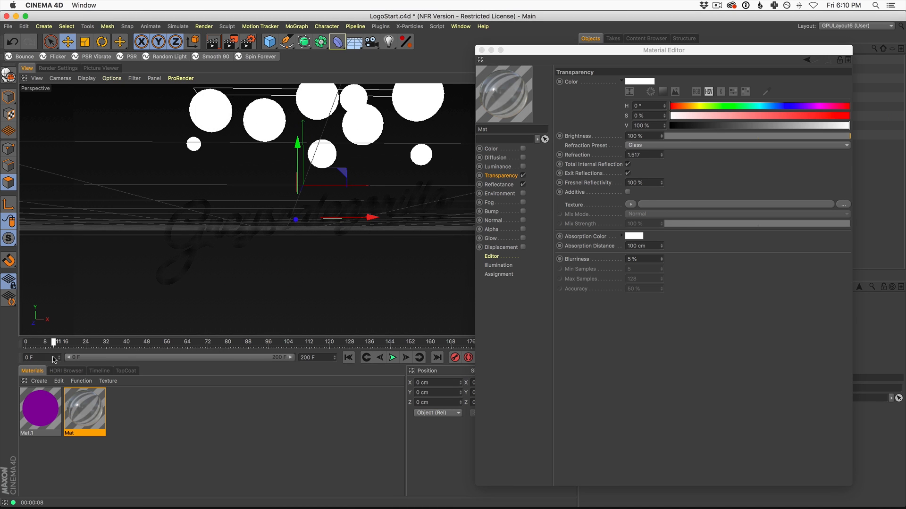
pyautogui.click(213, 41)
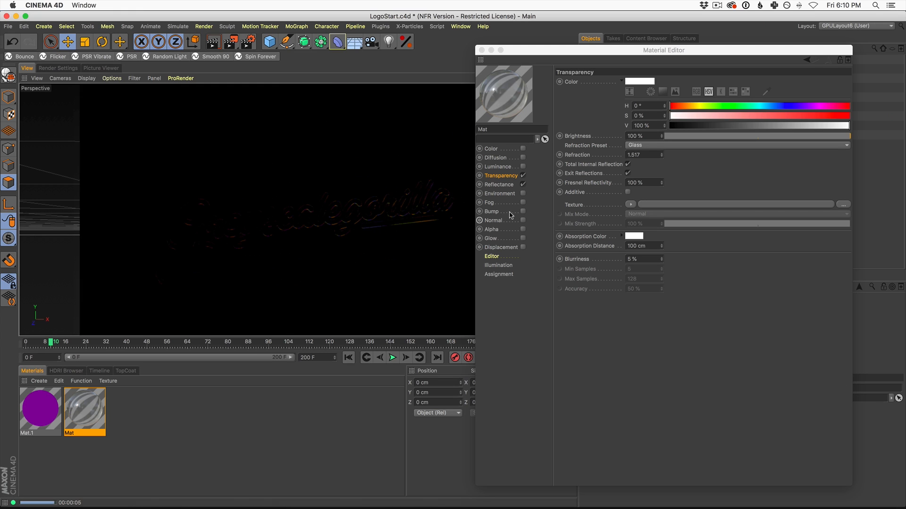
# - Set the Mix Mode of the sphere material's Luminance texture to Multiply
pyautogui.moveTo(555, 54); pyautogui.dragTo(566, 72)
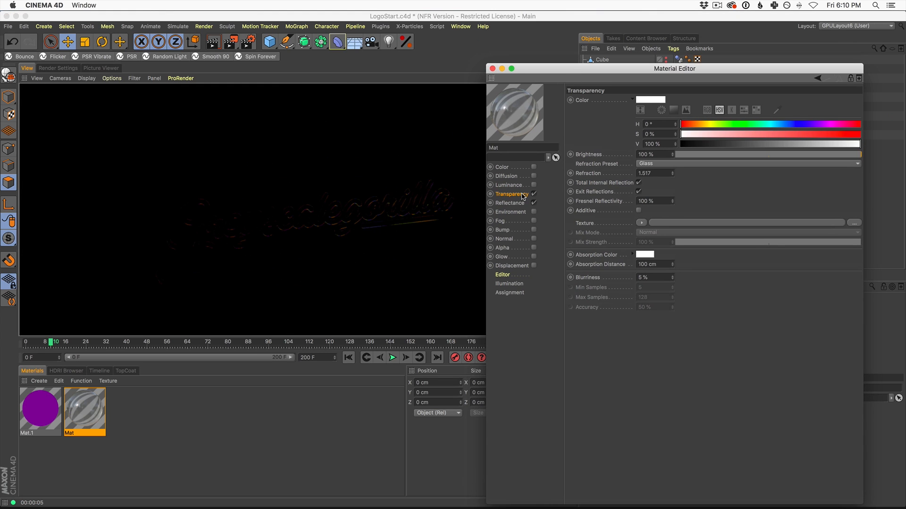
pyautogui.click(44, 414)
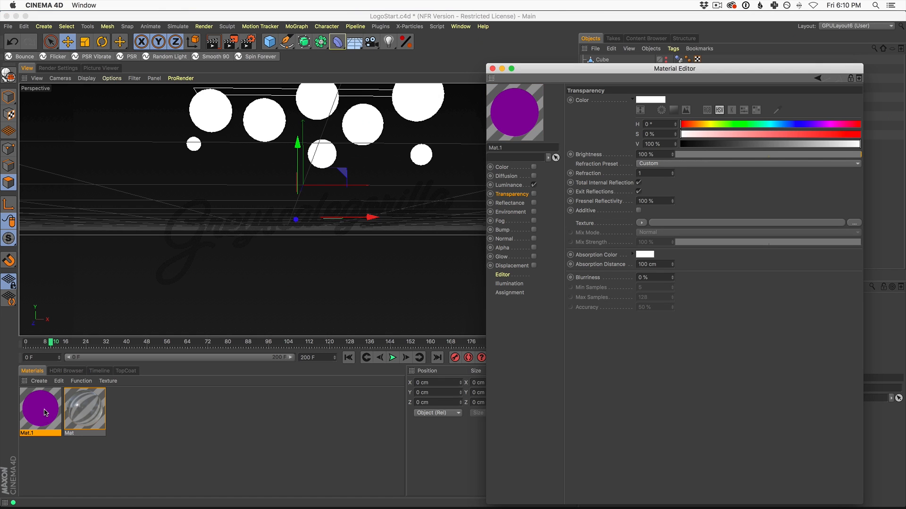
pyautogui.moveTo(566, 68); pyautogui.dragTo(480, 55)
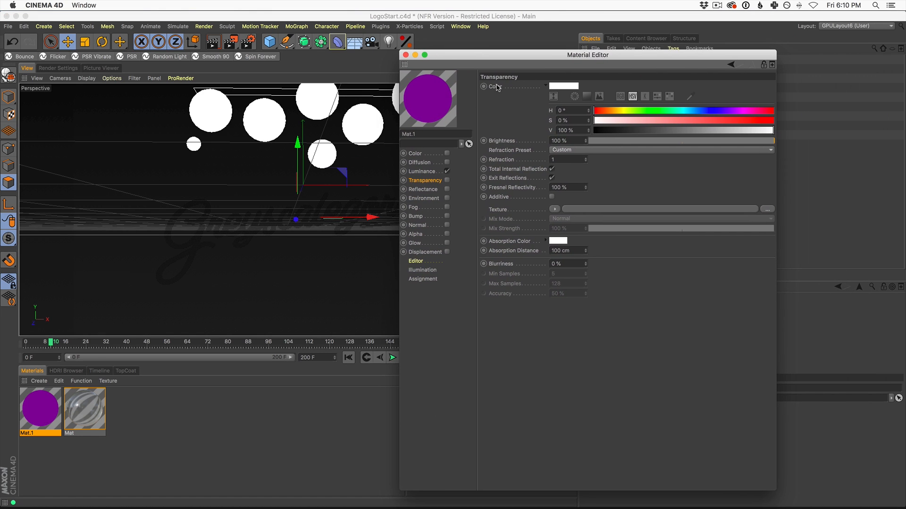
pyautogui.click(429, 173)
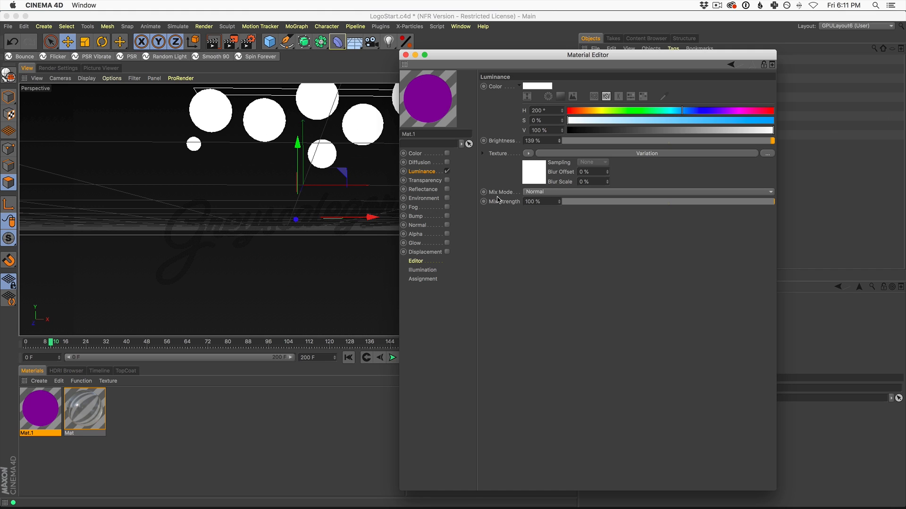
pyautogui.click(541, 193)
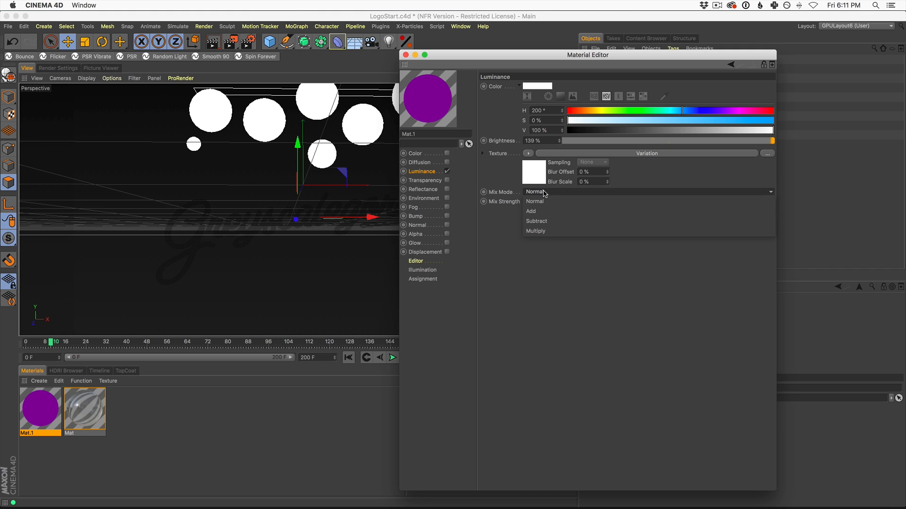
pyautogui.click(547, 229)
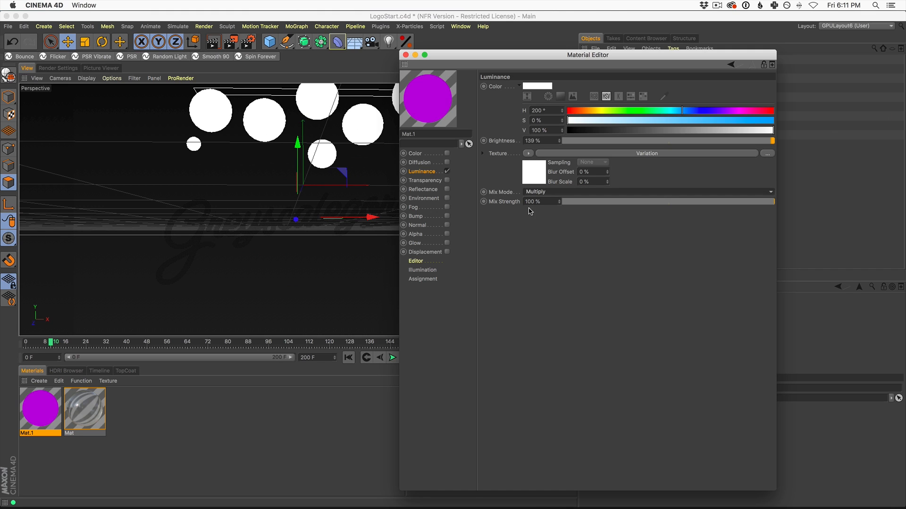
pyautogui.moveTo(480, 59); pyautogui.dragTo(600, 77)
# - Play the animation forward and render previews of the logo at about frame 31 and at frame 200
pyautogui.click(392, 358)
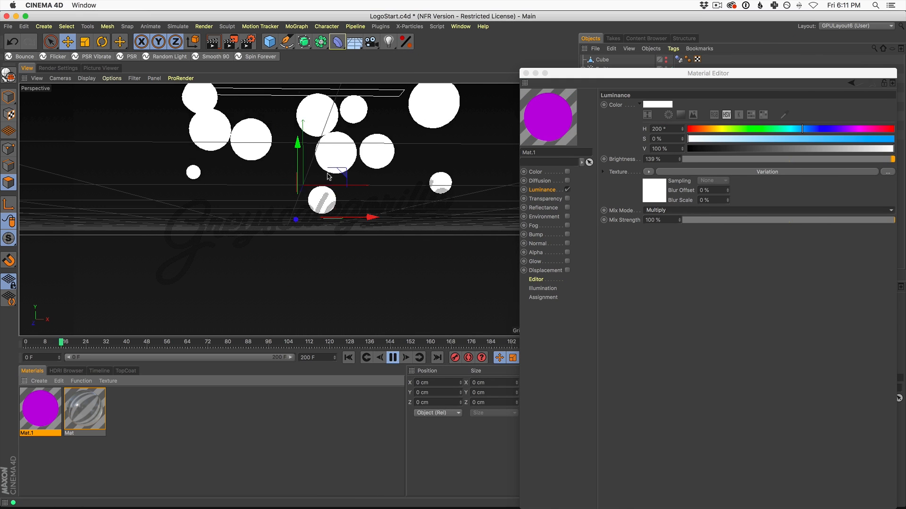
pyautogui.click(213, 42)
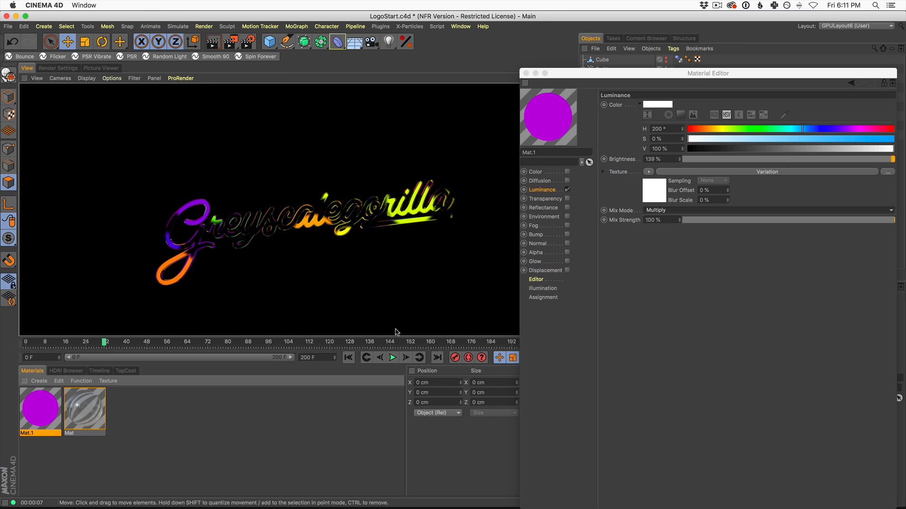
pyautogui.click(392, 357)
pyautogui.moveTo(590, 83); pyautogui.dragTo(666, 192)
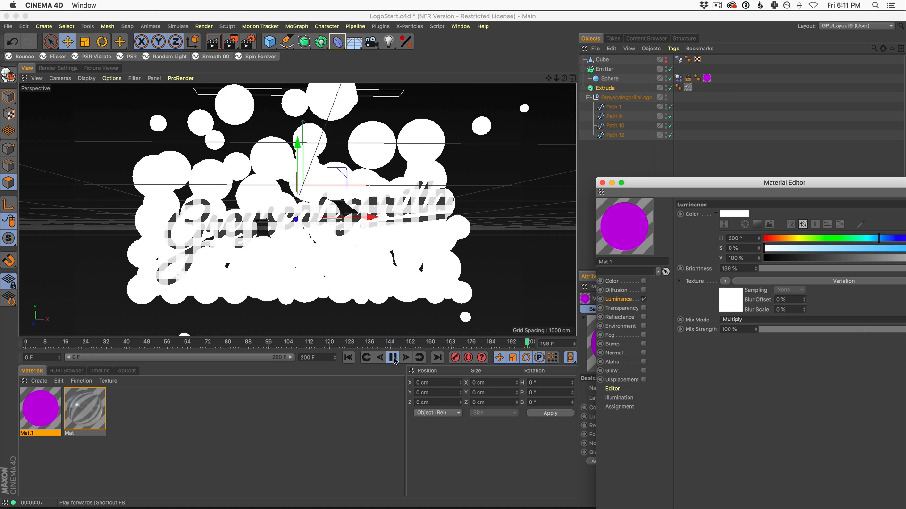
pyautogui.click(396, 361)
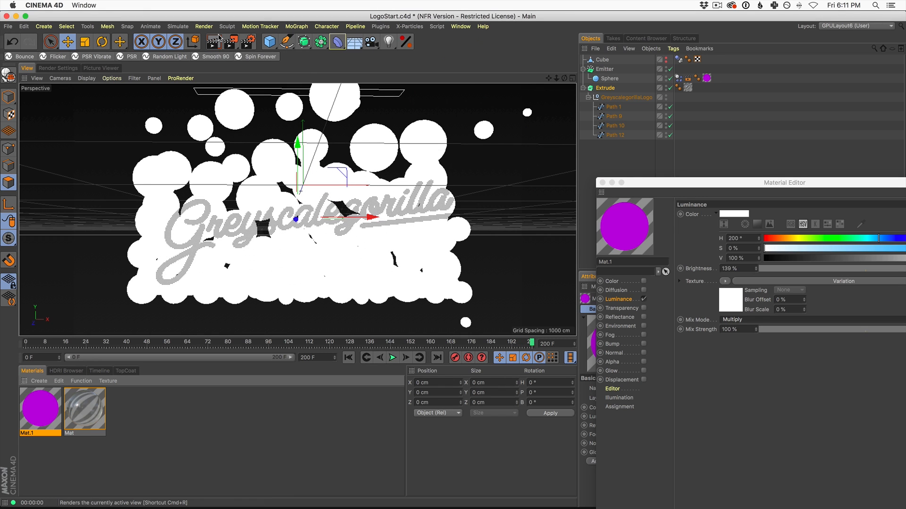
pyautogui.click(218, 38)
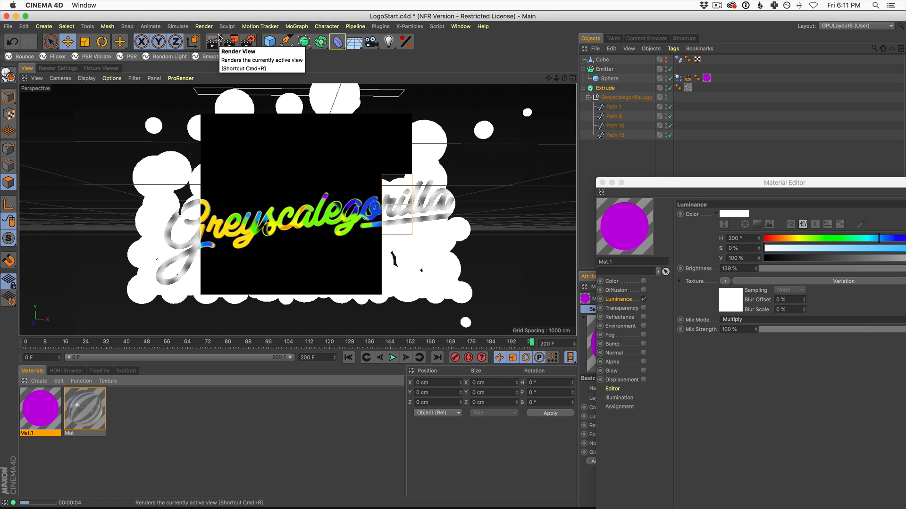
# - Remove the yellow and green knots from the gradient of the Variation shader in the sphere material's Luminance channel
pyautogui.moveTo(664, 183); pyautogui.dragTo(513, 54)
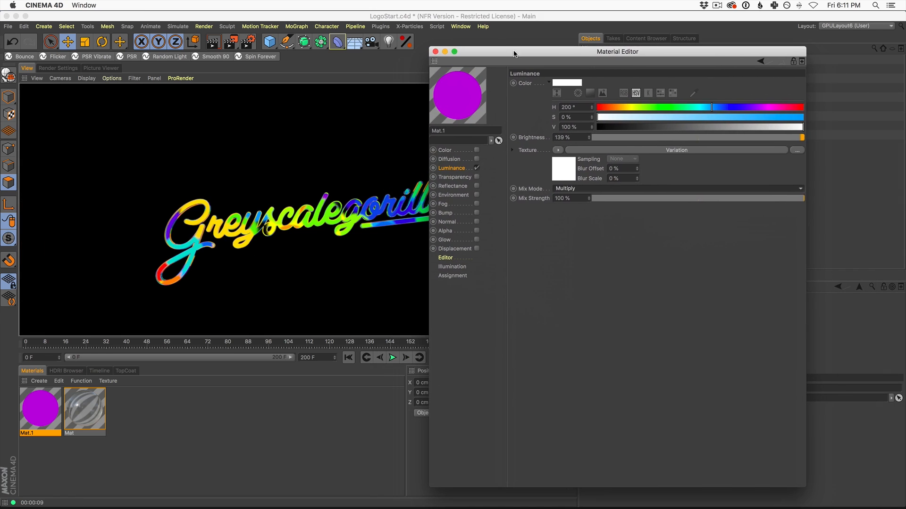
pyautogui.click(650, 151)
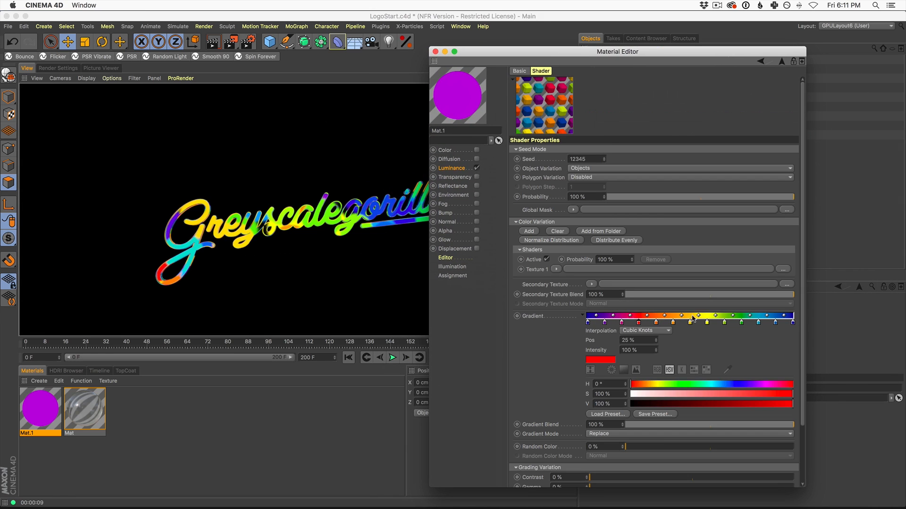
pyautogui.moveTo(630, 57); pyautogui.dragTo(663, 34)
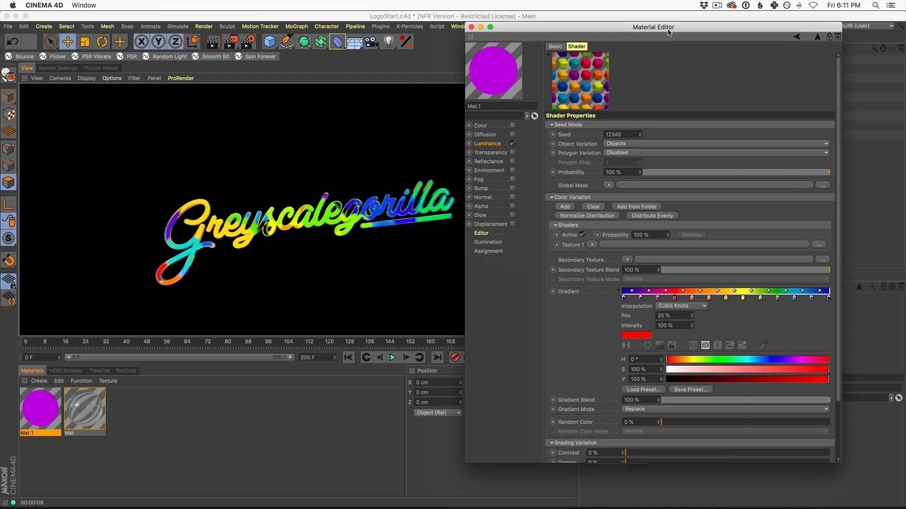
pyautogui.moveTo(740, 300); pyautogui.dragTo(764, 331)
pyautogui.moveTo(774, 301); pyautogui.dragTo(776, 314)
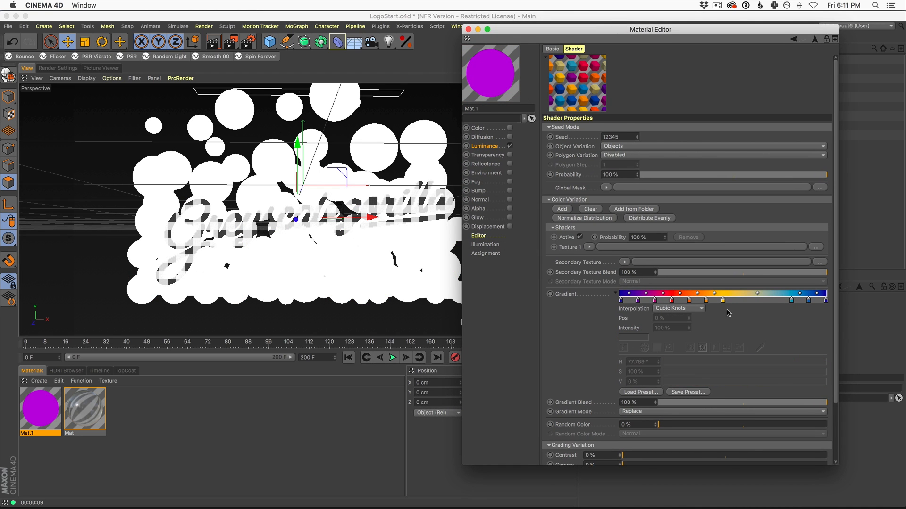
pyautogui.moveTo(723, 301); pyautogui.dragTo(761, 354)
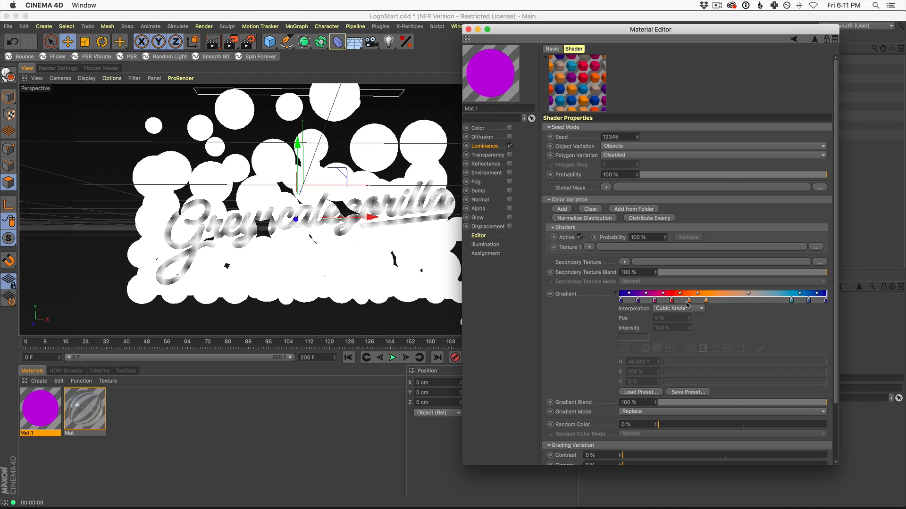
# - Spread the remaining knots across the gradient, with the orange one at about 51%, render a preview and close the material
pyautogui.moveTo(706, 300); pyautogui.dragTo(737, 302)
pyautogui.moveTo(672, 300)
pyautogui.mouseDown()
pyautogui.moveTo(694, 301)
pyautogui.moveTo(645, 301)
pyautogui.moveTo(625, 326)
pyautogui.moveTo(630, 303)
pyautogui.moveTo(659, 301)
pyautogui.mouseUp()
pyautogui.moveTo(791, 300); pyautogui.dragTo(725, 301)
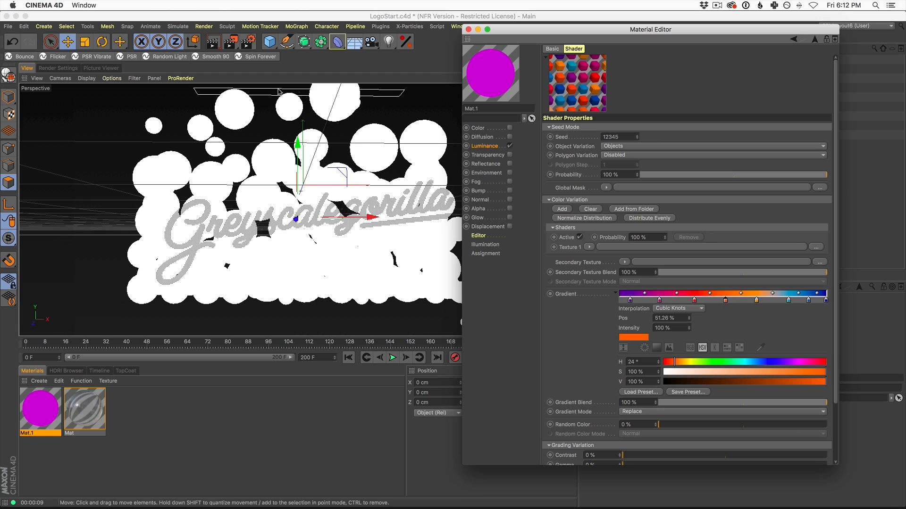
pyautogui.click(214, 46)
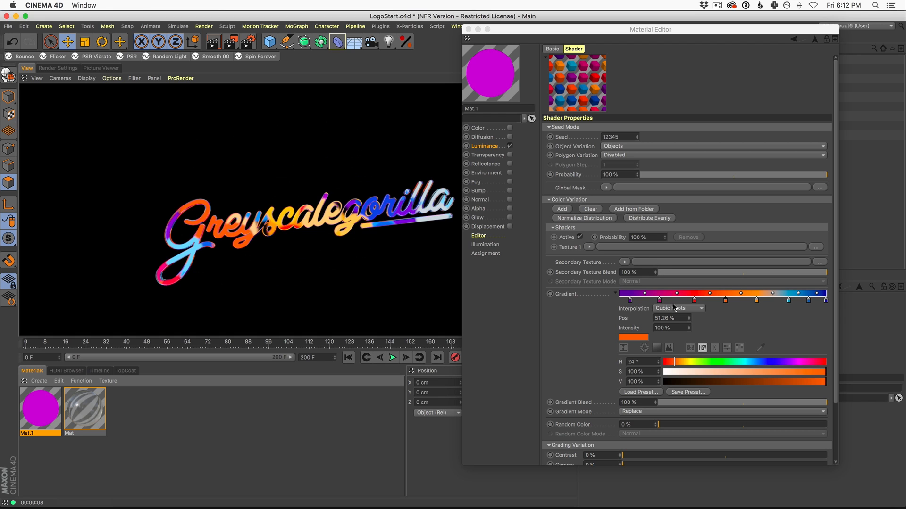
pyautogui.click(469, 29)
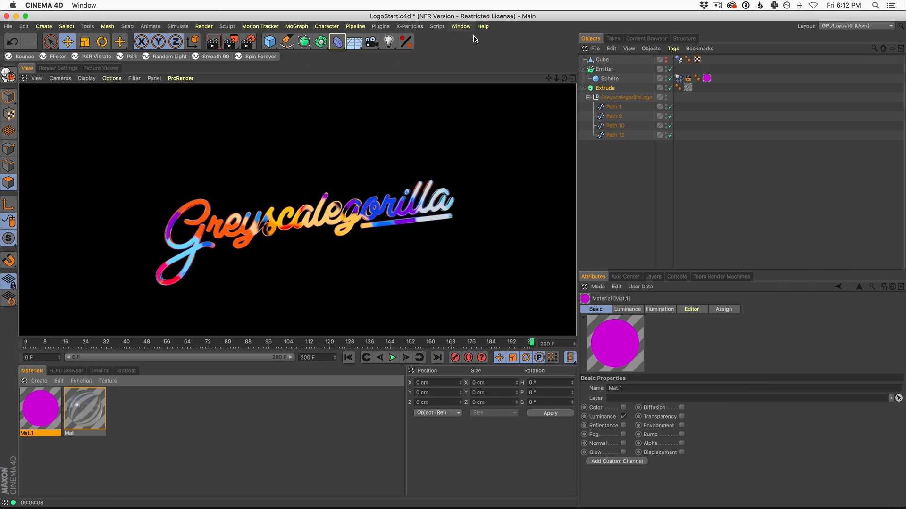
# - Add a standard camera to the scene and set its Focal Length to 50 mm
pyautogui.click(503, 166)
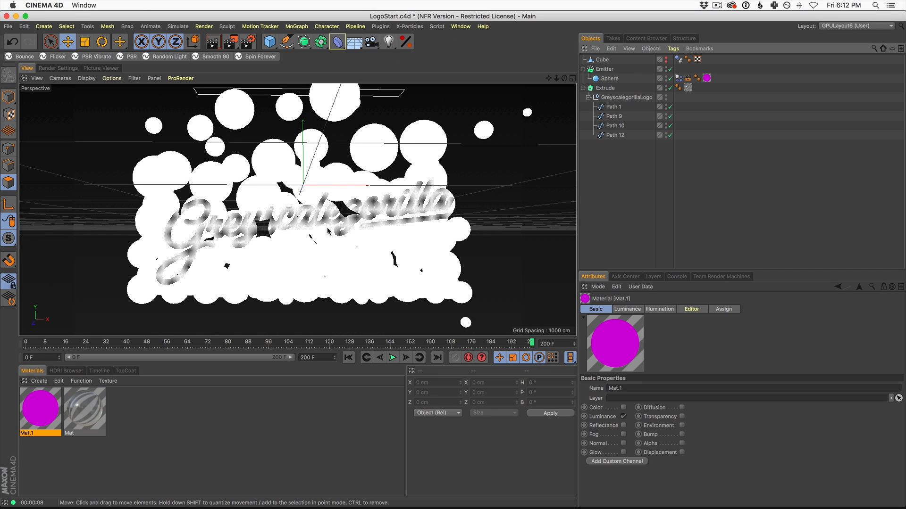
pyautogui.keyDown('alt'); pyautogui.moveTo(324, 229); pyautogui.dragTo(333, 207); pyautogui.keyUp('alt')
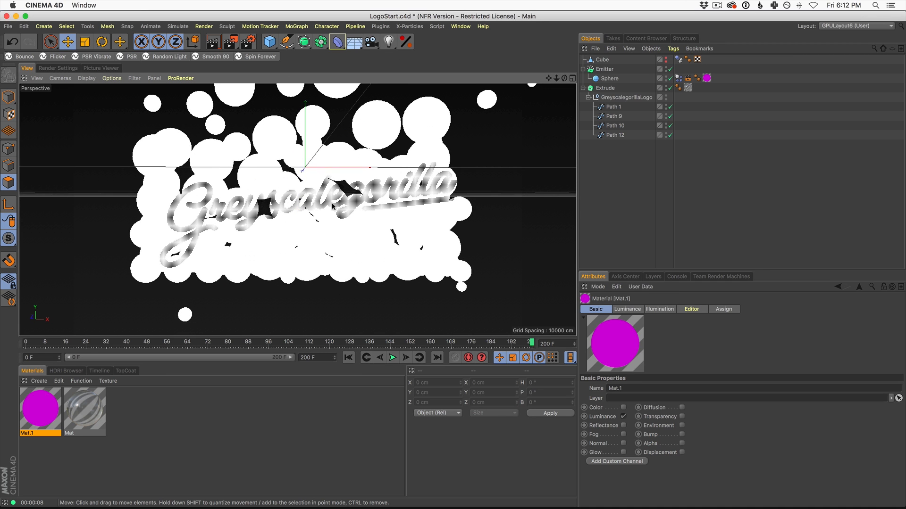
pyautogui.click(371, 41)
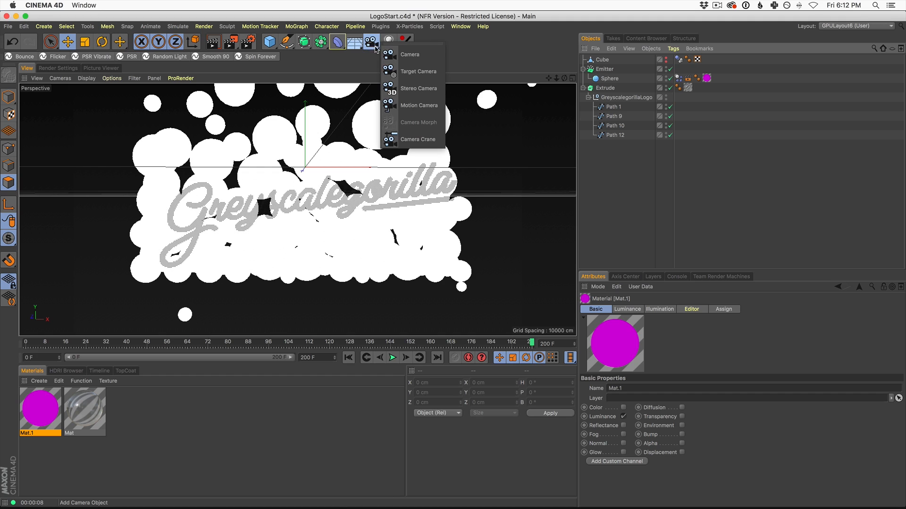
pyautogui.click(410, 54)
pyautogui.doubleClick(608, 60)
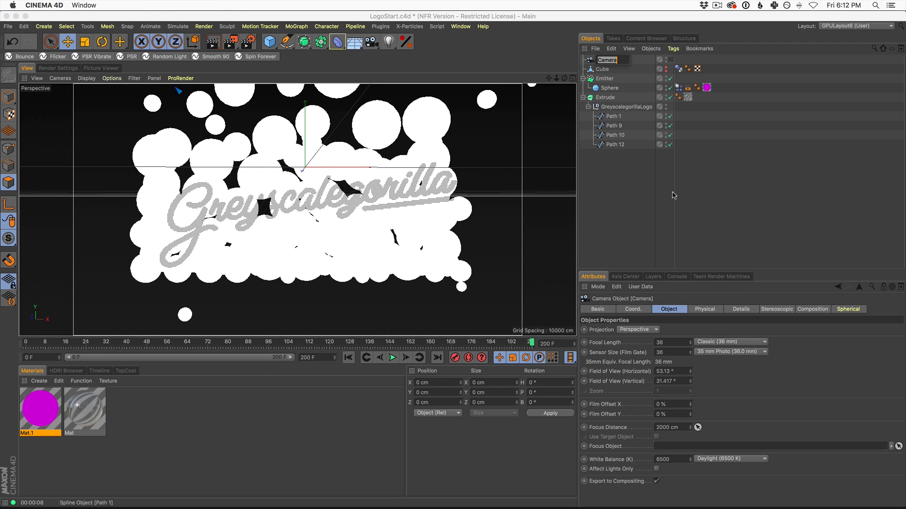
pyautogui.click(672, 341)
pyautogui.write('50')
pyautogui.press('Return')
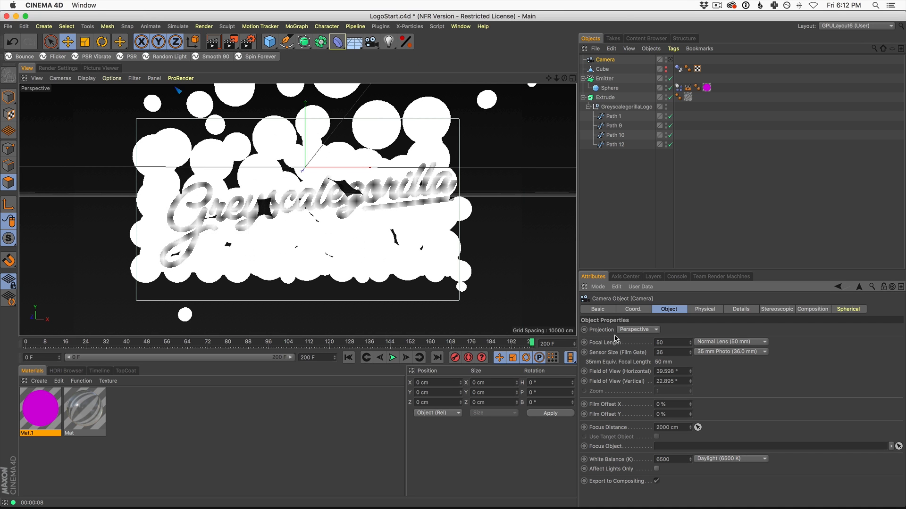
# - Look through the new camera and reframe it to show the whole logo
pyautogui.click(670, 60)
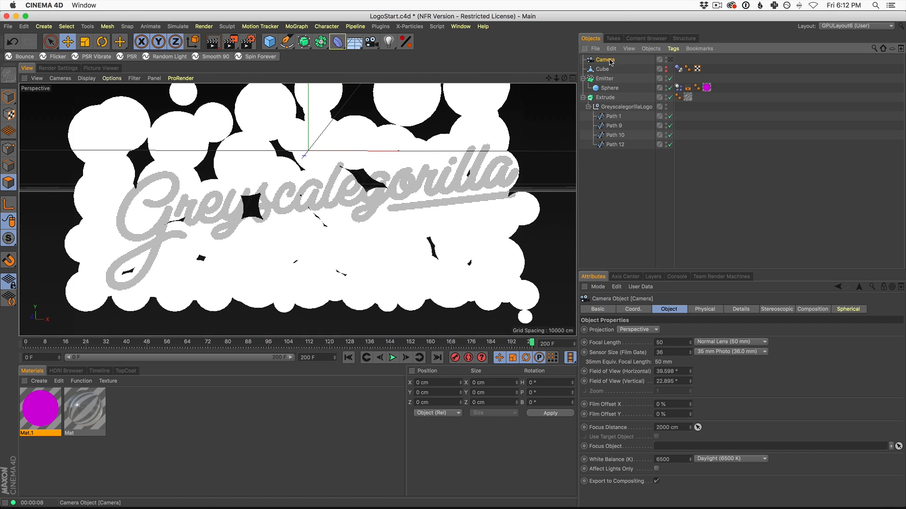
pyautogui.scroll(-5, 368, 201)
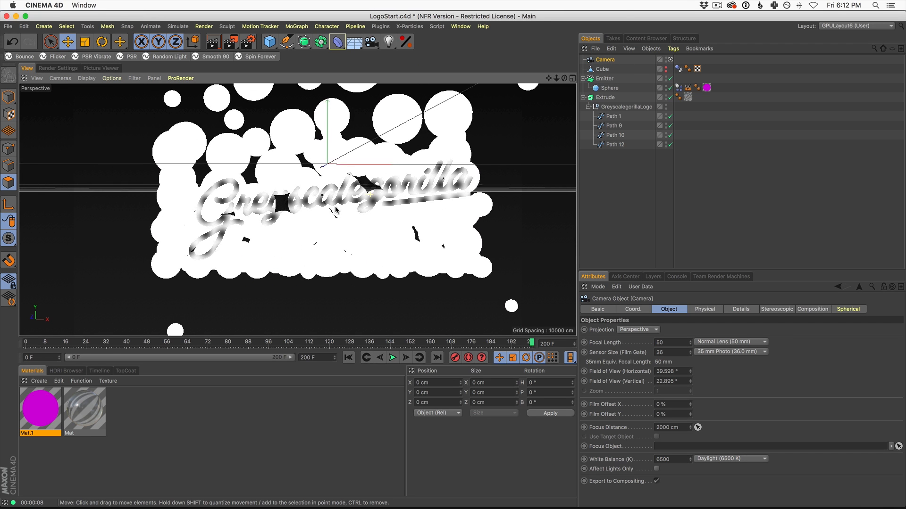
pyautogui.scroll(-3, 356, 201)
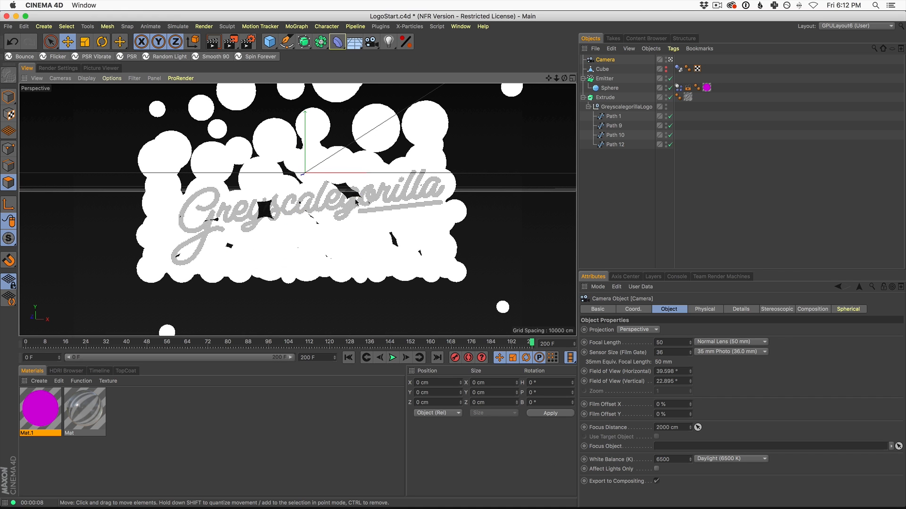
pyautogui.keyDown('alt'); pyautogui.moveTo(353, 199); pyautogui.dragTo(353, 200, button='middle'); pyautogui.keyUp('alt')
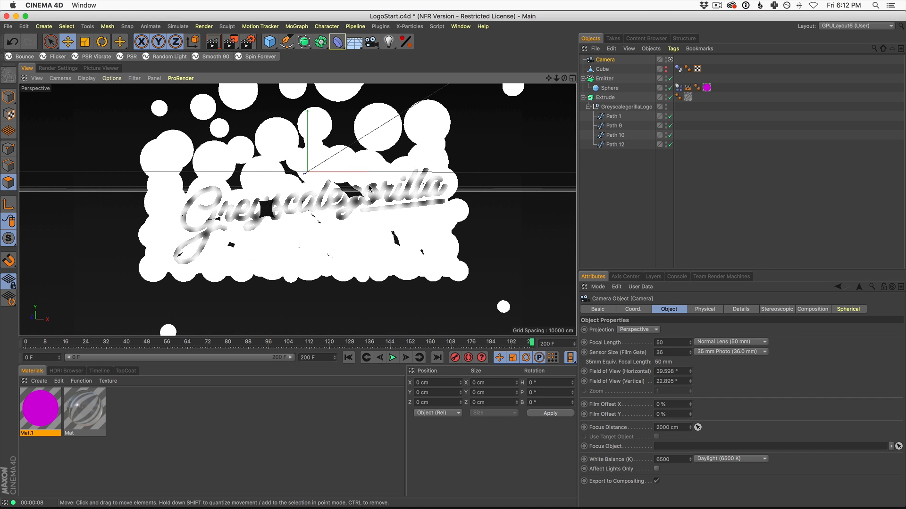
# - Move the camera closer to the logo to about -2547 cm in Z and recentre the logo in the frame
pyautogui.click(538, 359)
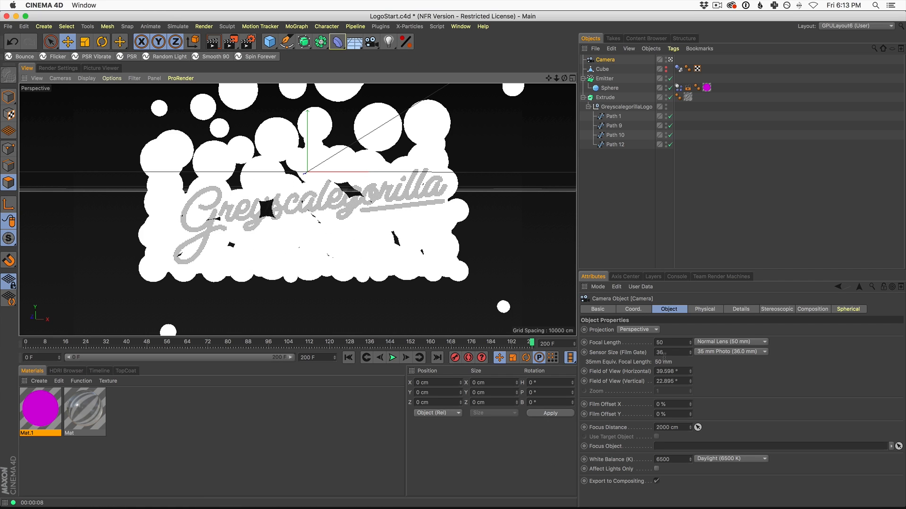
pyautogui.click(635, 310)
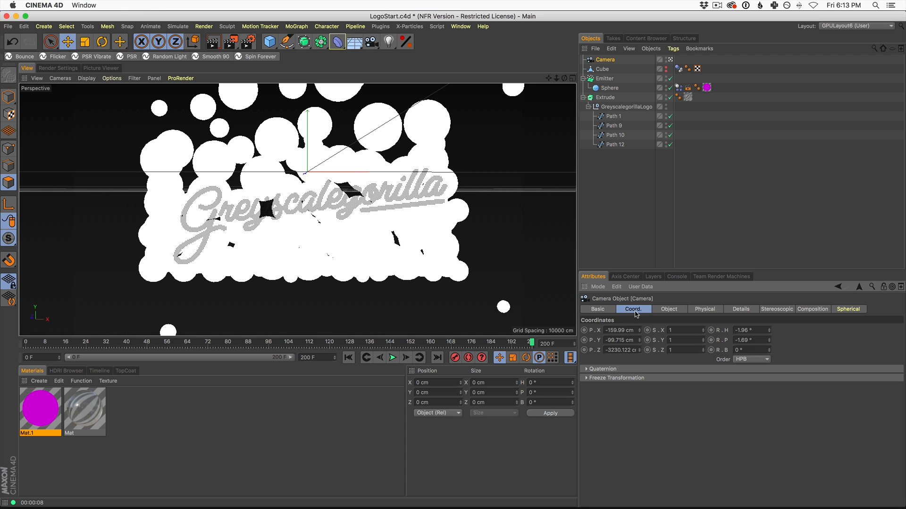
pyautogui.moveTo(639, 350); pyautogui.dragTo(696, 84)
pyautogui.keyDown('alt'); pyautogui.moveTo(404, 198); pyautogui.dragTo(385, 199, button='middle'); pyautogui.keyUp('alt')
pyautogui.keyDown('alt'); pyautogui.moveTo(378, 204); pyautogui.dragTo(375, 201); pyautogui.keyUp('alt')
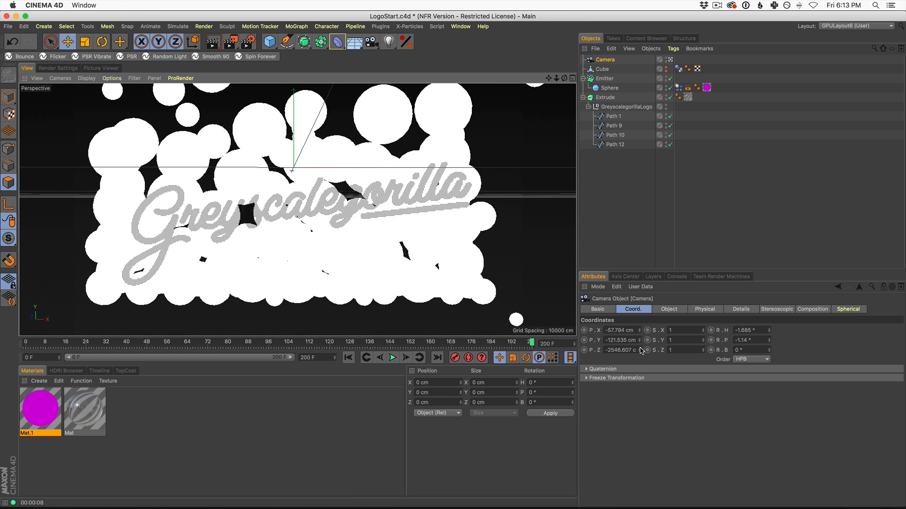
# - Pull the camera back to a Z position of -3026.607 cm and keyframe that position at frame 200
pyautogui.moveTo(640, 350)
pyautogui.mouseDown()
pyautogui.moveTo(630, 415)
pyautogui.moveTo(635, 338)
pyautogui.mouseUp()
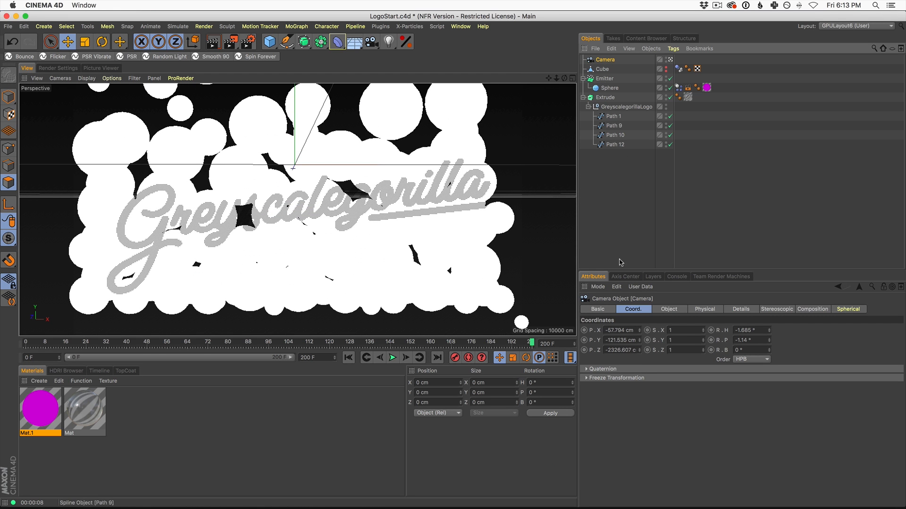
pyautogui.moveTo(639, 350); pyautogui.dragTo(624, 508)
pyautogui.moveTo(642, 350); pyautogui.dragTo(646, 369)
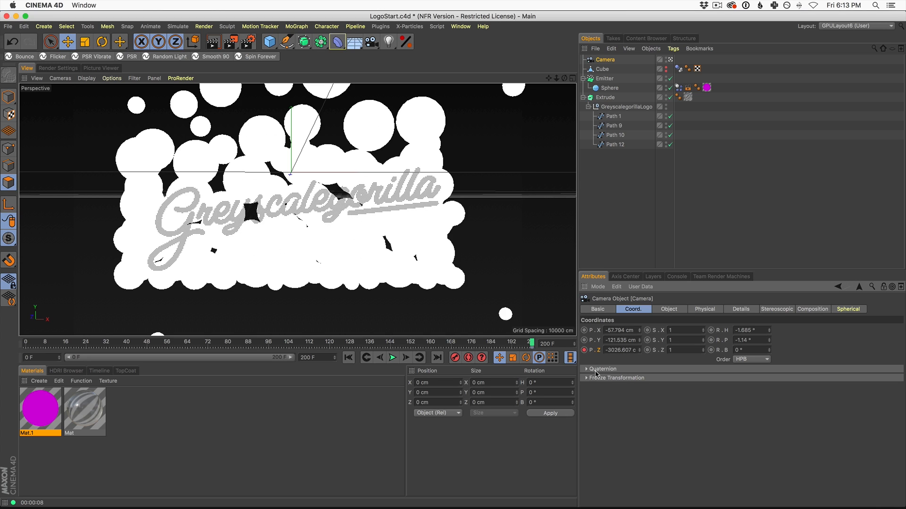
# - Keyframe the camera's Z position at about -1096.6 cm on frame 0 and play back the camera move
pyautogui.moveTo(521, 345); pyautogui.dragTo(7, 360)
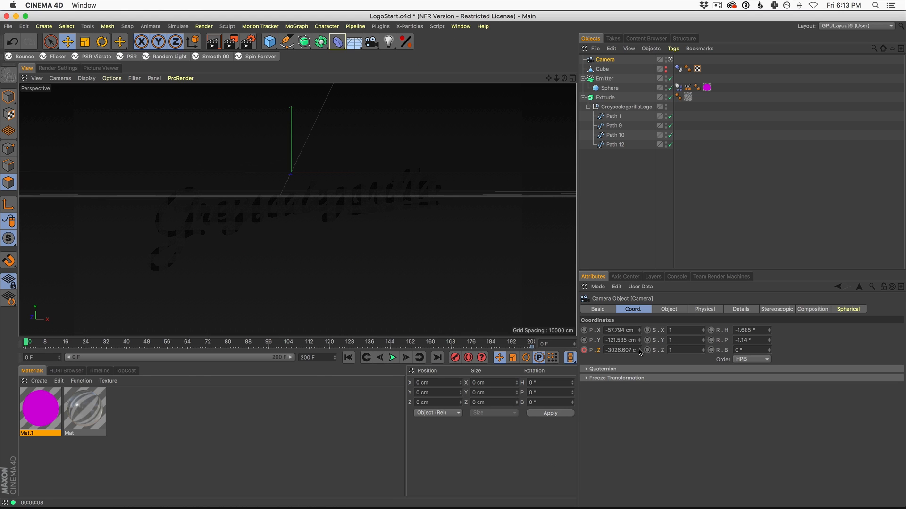
pyautogui.moveTo(641, 352); pyautogui.dragTo(759, 4)
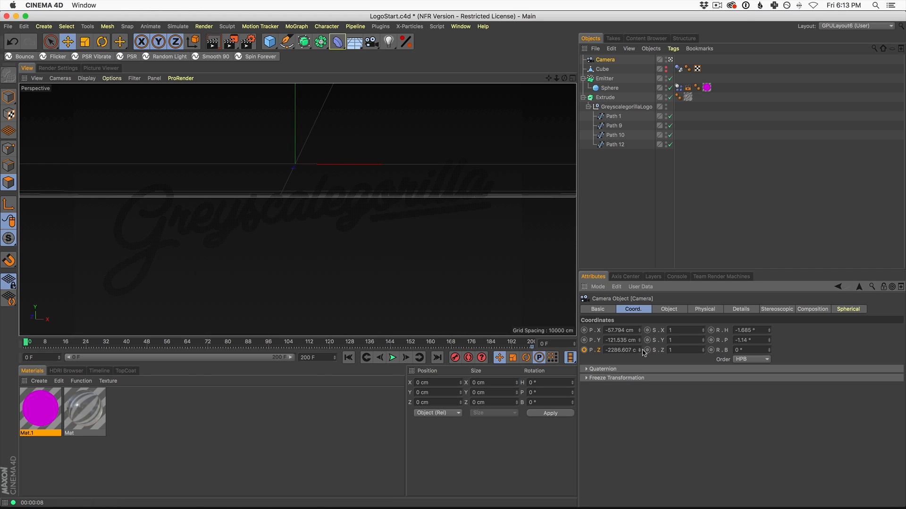
pyautogui.moveTo(641, 350); pyautogui.dragTo(359, 125)
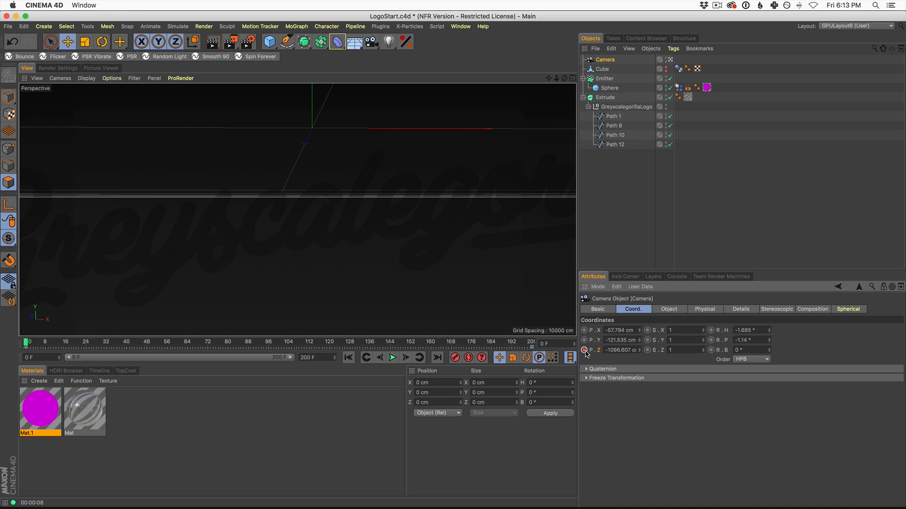
pyautogui.click(392, 358)
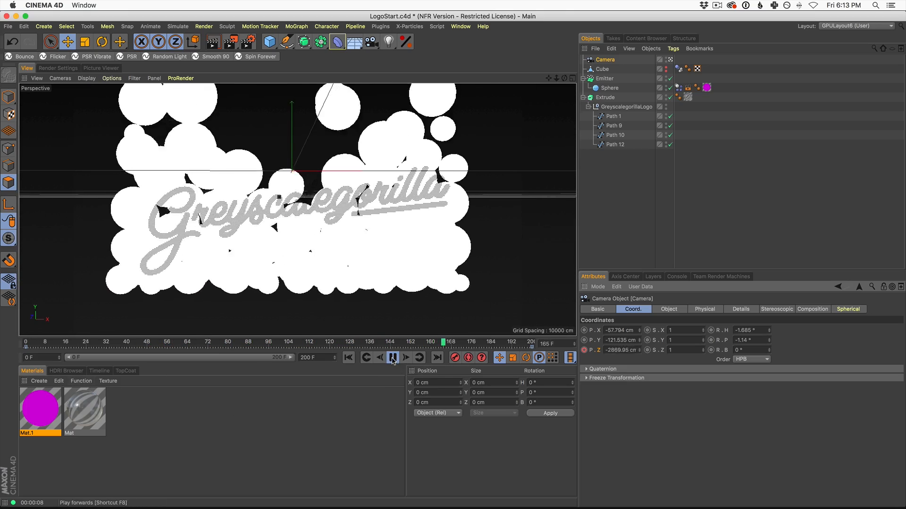
pyautogui.click(392, 357)
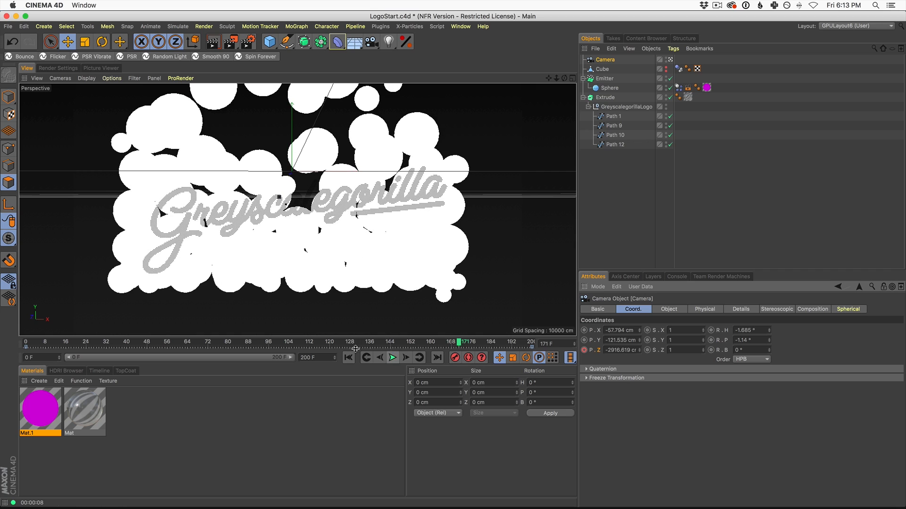
# - Show the camera's Position Z track in the timeline's F-Curve mode and frame the whole curve
pyautogui.click(100, 372)
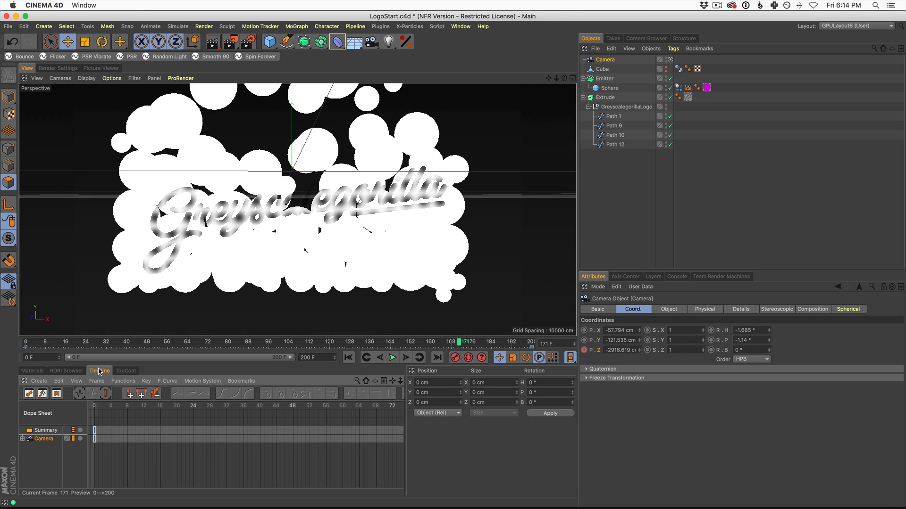
pyautogui.click(462, 26)
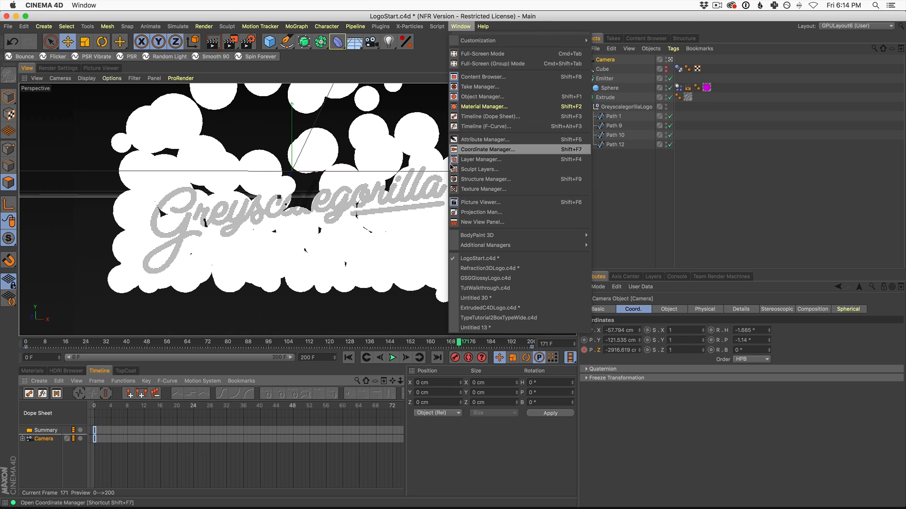
pyautogui.click(136, 447)
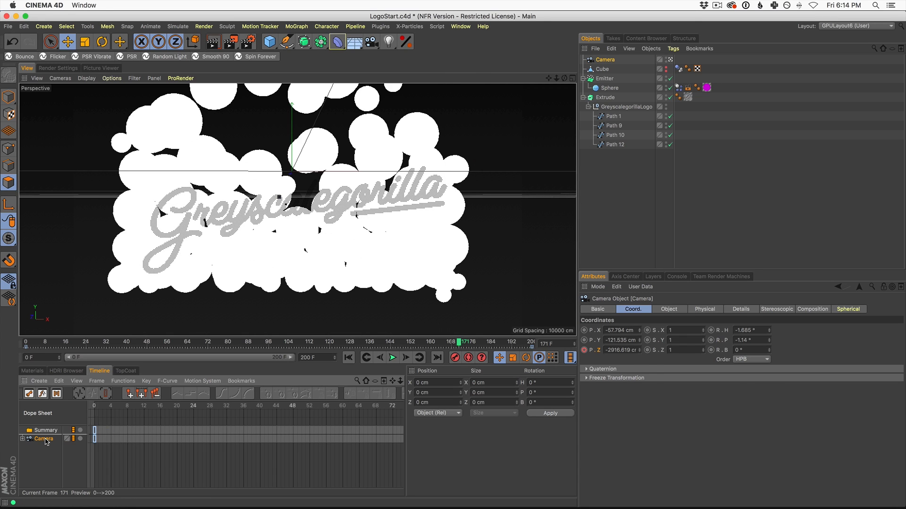
pyautogui.click(45, 439)
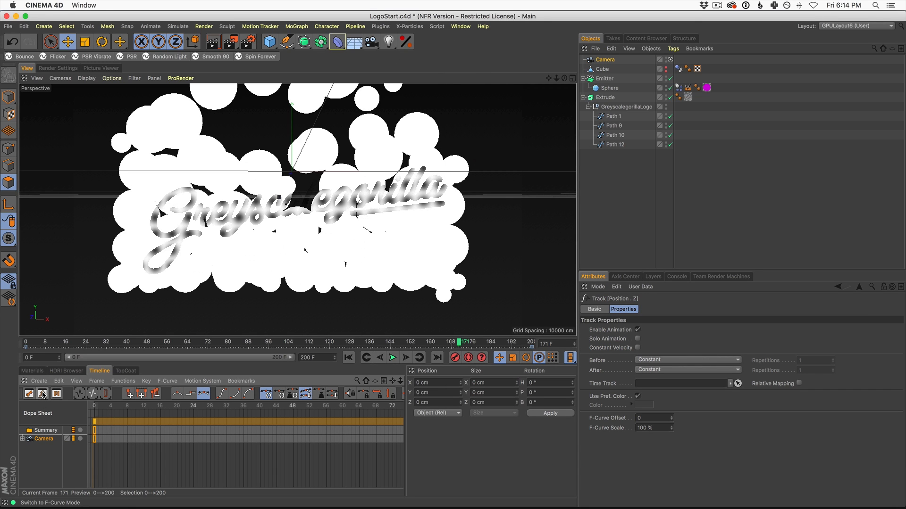
pyautogui.click(42, 394)
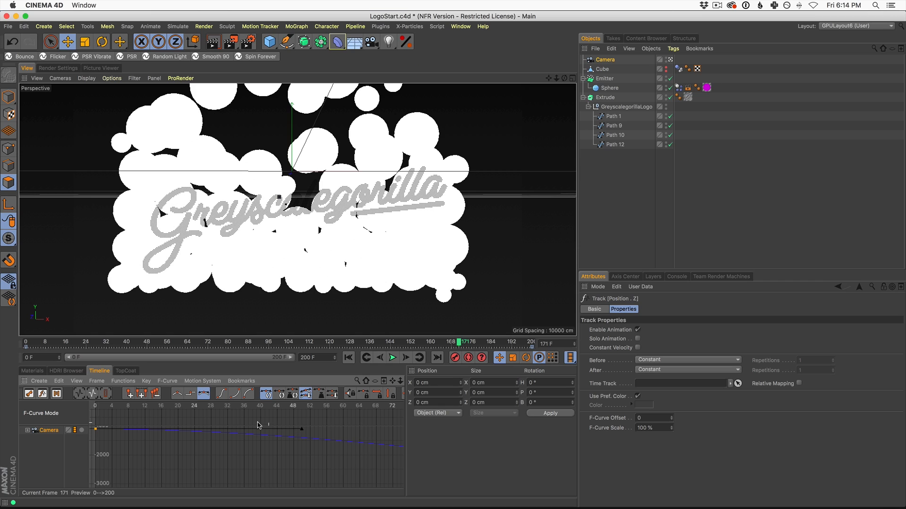
pyautogui.click(92, 394)
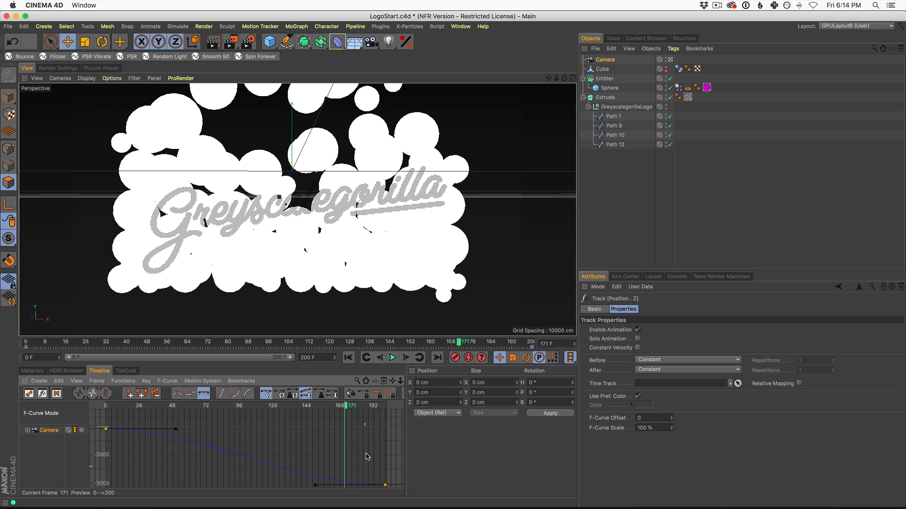
# - Stretch the frame 200 key's flat tangent to about 155 frames and review the eased camera curve during playback
pyautogui.moveTo(397, 468); pyautogui.dragTo(172, 464)
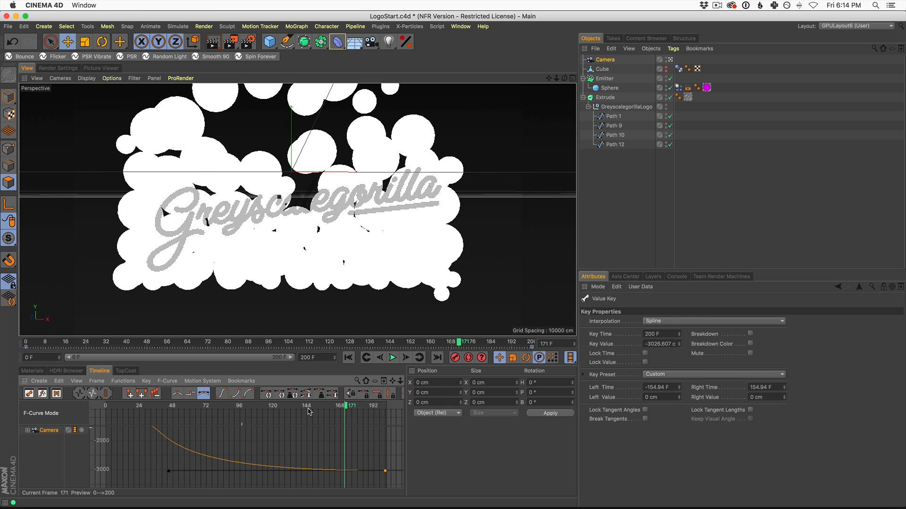
pyautogui.click(392, 358)
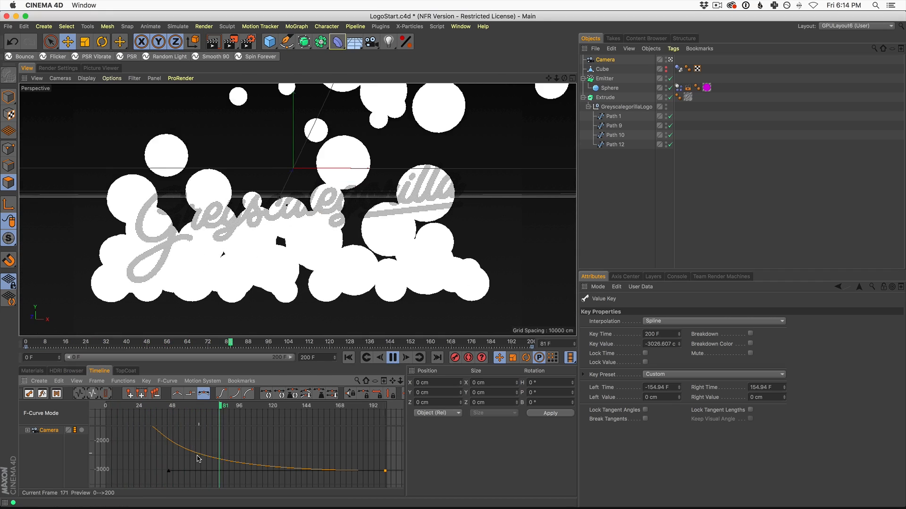
pyautogui.click(93, 393)
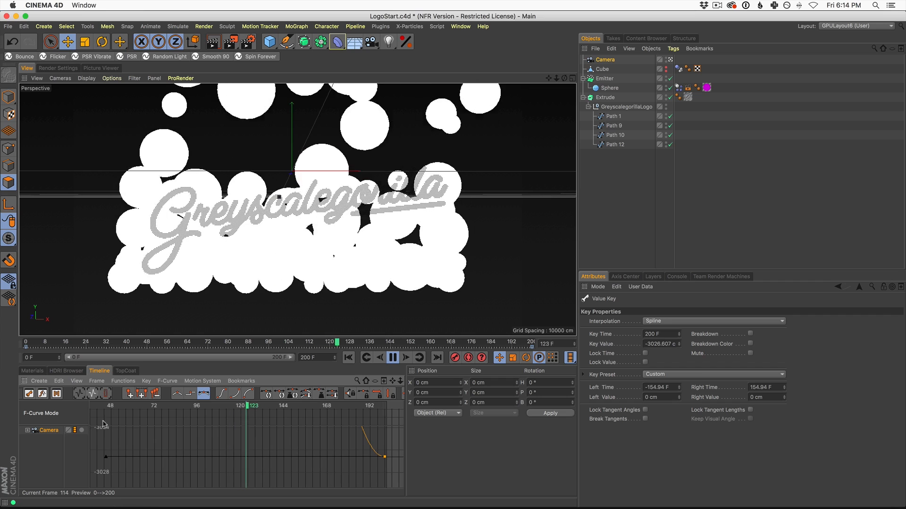
pyautogui.click(79, 393)
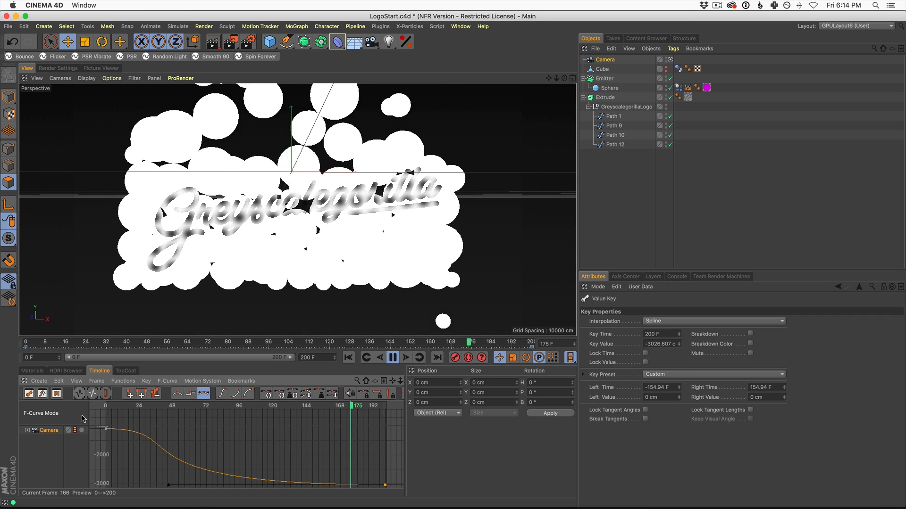
# - Shorten and steepen the frame 0 key's tangent to about 6.3 frames and -504 cm, and replay from the start
pyautogui.click(106, 429)
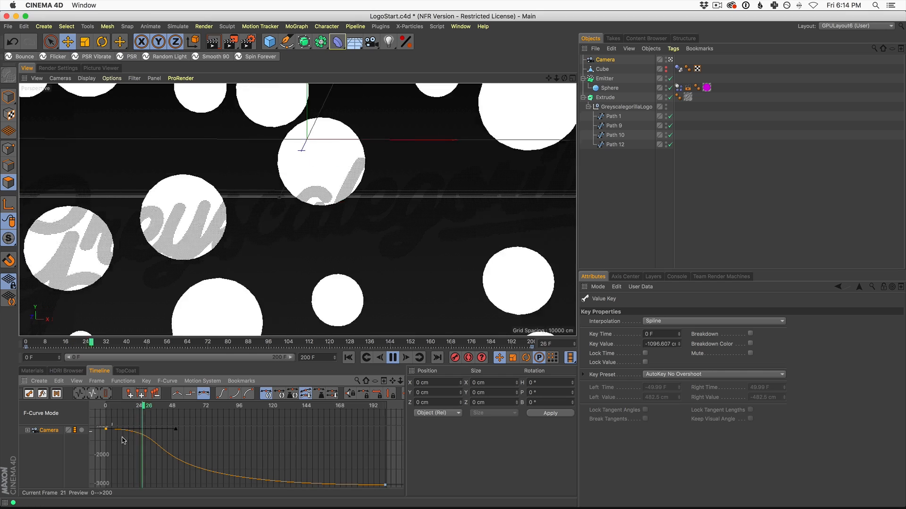
pyautogui.moveTo(176, 430); pyautogui.dragTo(114, 448)
pyautogui.click(348, 358)
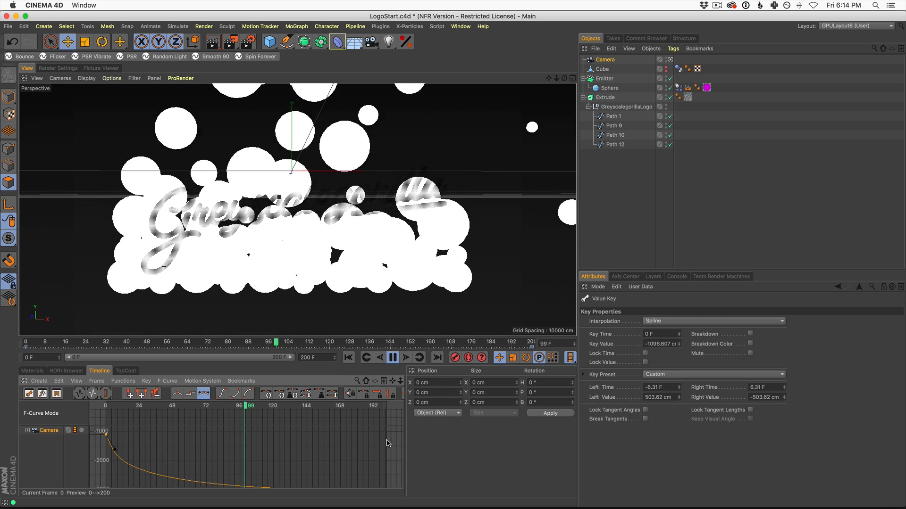
# - Set the frame 200 key's flat tangent to about 88 frames and render the active view around frame 90
pyautogui.keyDown('alt'); pyautogui.moveTo(326, 452); pyautogui.dragTo(322, 436, button='middle'); pyautogui.keyUp('alt')
pyautogui.click(380, 475)
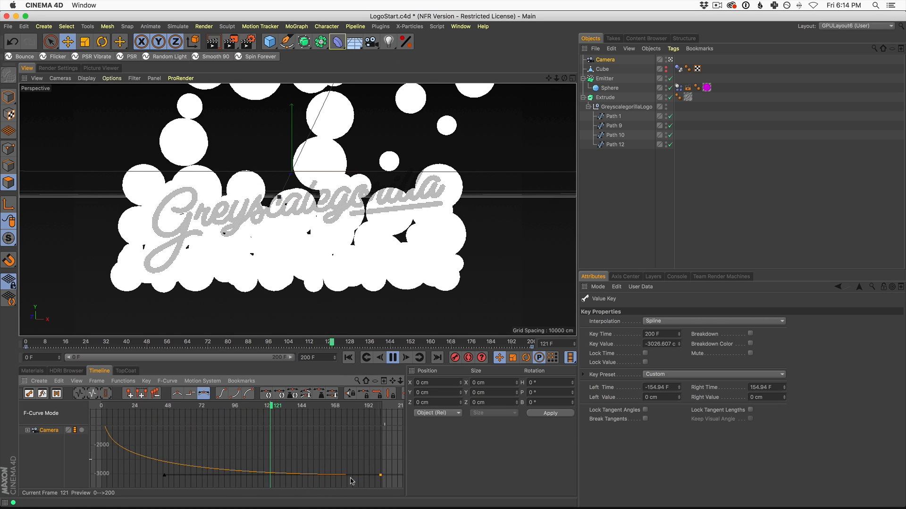
pyautogui.moveTo(165, 476); pyautogui.dragTo(257, 478)
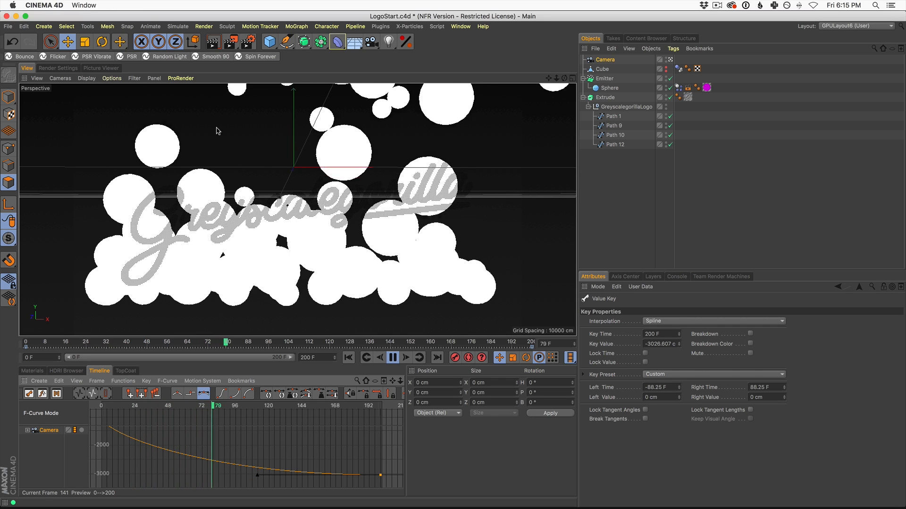
pyautogui.click(213, 43)
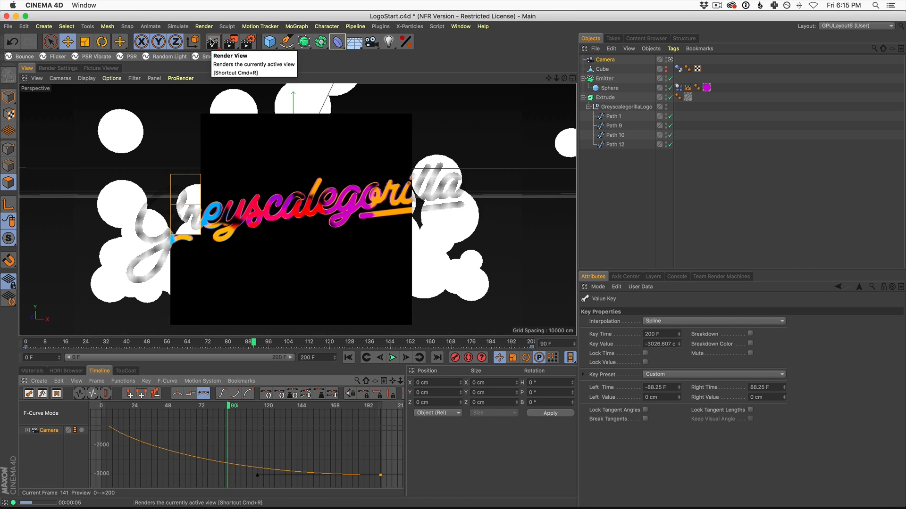
# - Set the render output to 1920 by 1080 pixels with the frame range covering All Frames
pyautogui.click(58, 68)
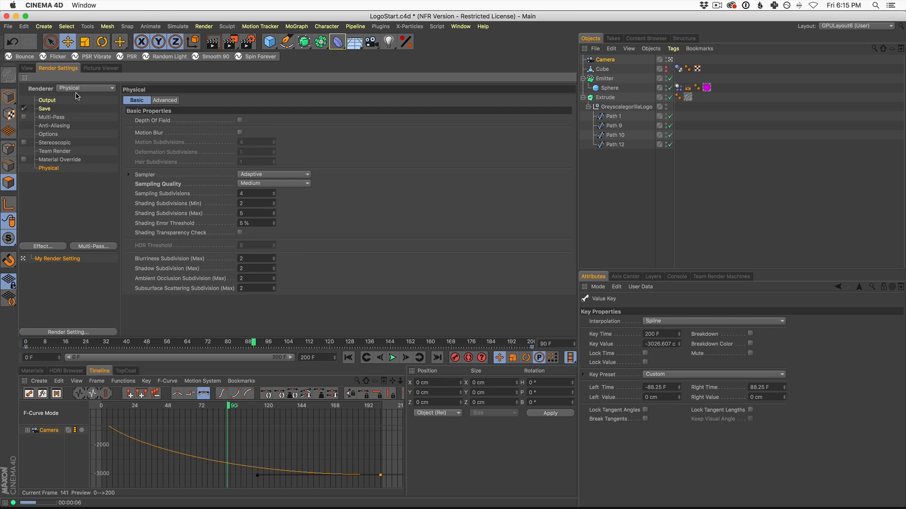
pyautogui.click(47, 100)
pyautogui.doubleClick(195, 109)
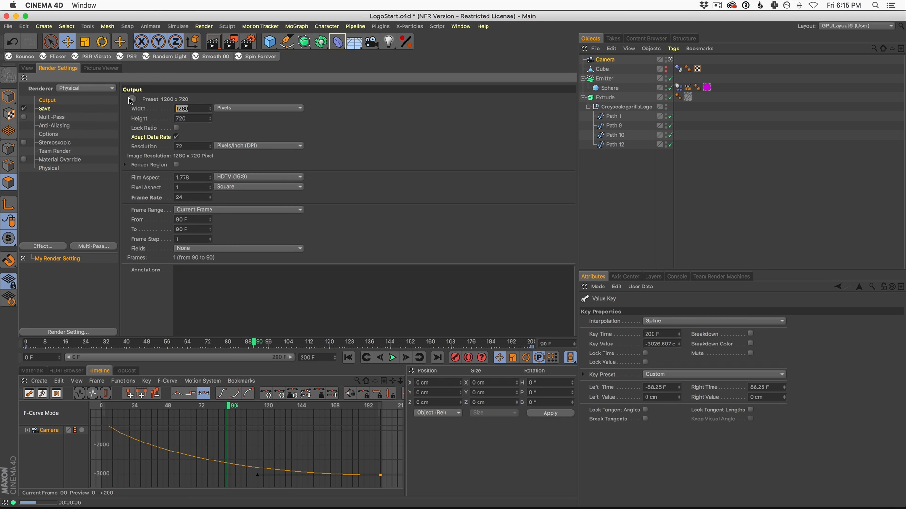
pyautogui.write('1920')
pyautogui.press('Tab')
pyautogui.write('1')
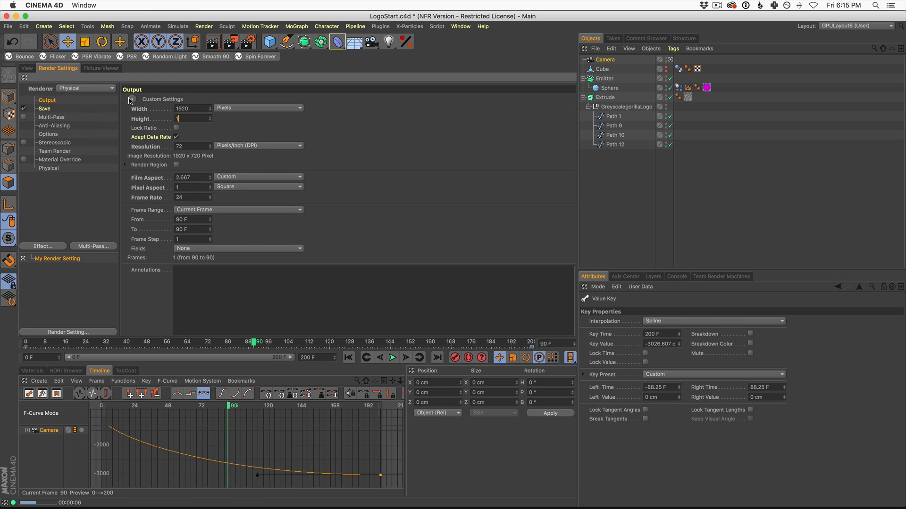
pyautogui.write('080')
pyautogui.press('Return')
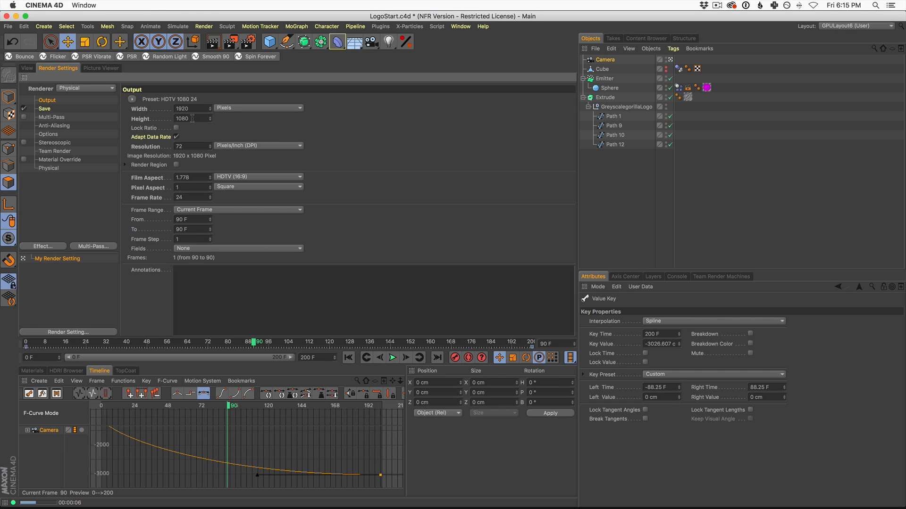
pyautogui.click(200, 211)
pyautogui.click(204, 244)
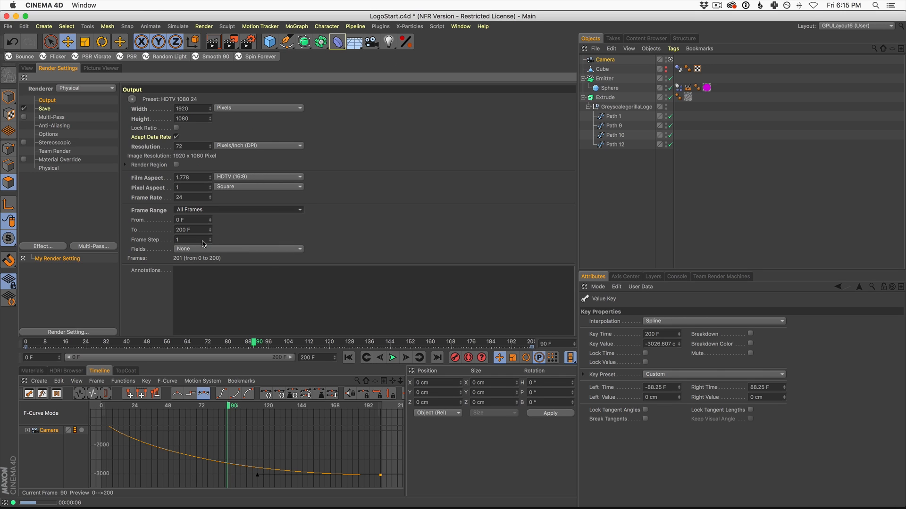
# - Create a new folder named RefractionLogoTUT inside Cinema 4D Renders for the regular image output
pyautogui.click(45, 109)
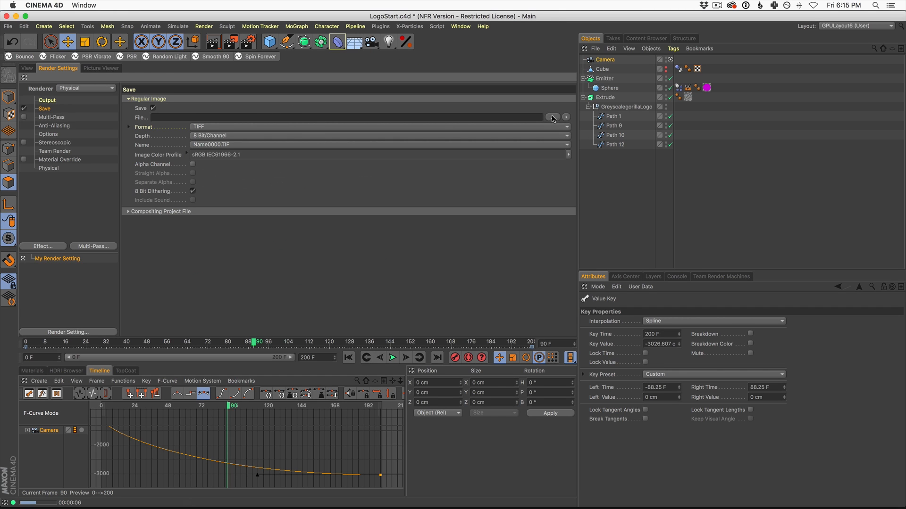
pyautogui.click(553, 117)
pyautogui.scroll(-3, 322, 225)
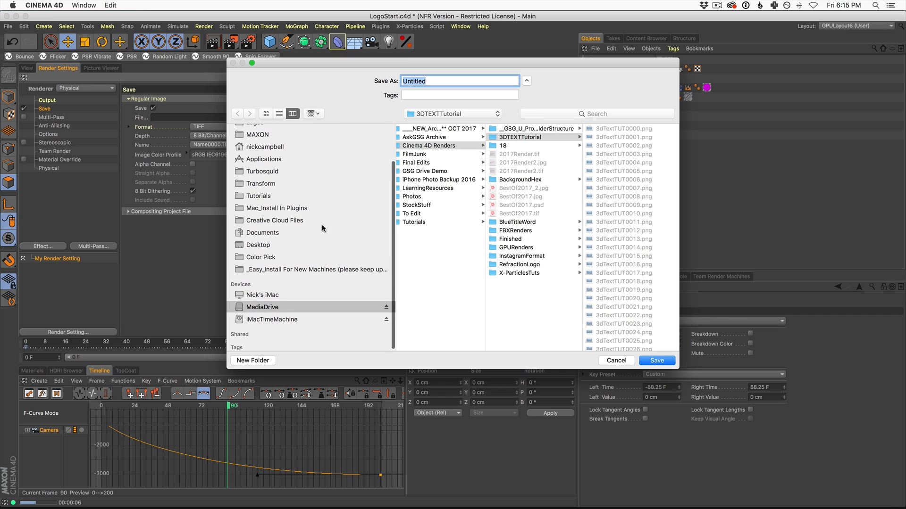
pyautogui.click(438, 146)
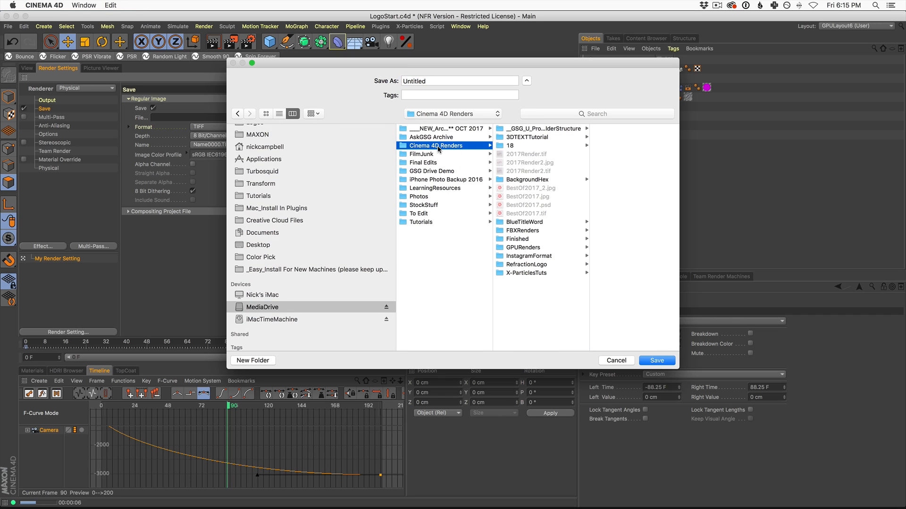
pyautogui.click(259, 361)
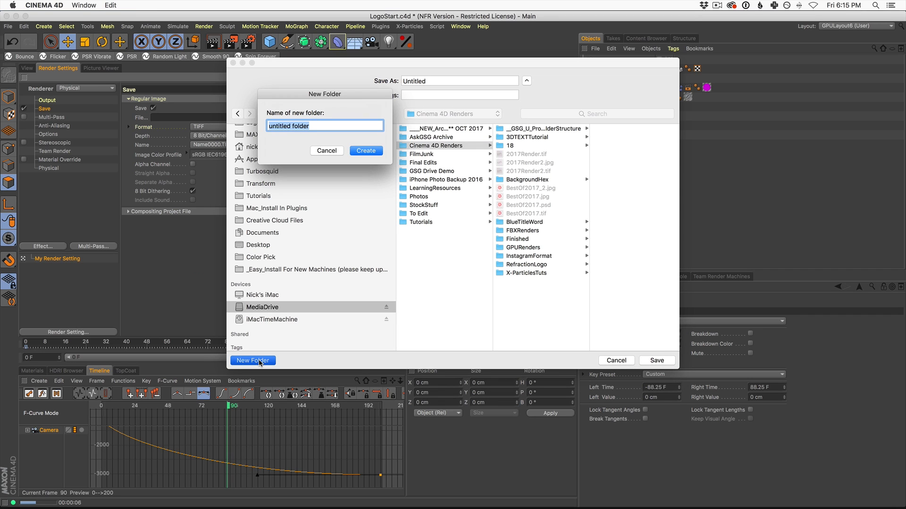
pyautogui.write('RefractionLogo')
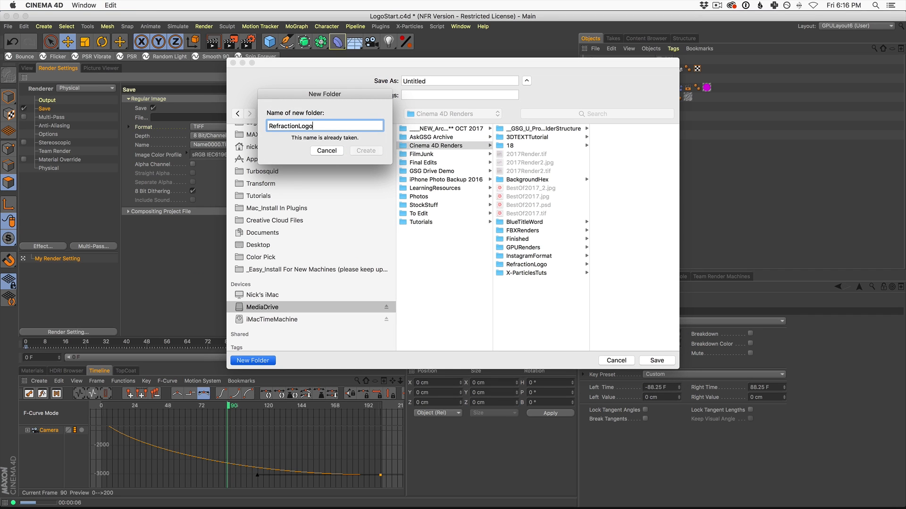
pyautogui.write('TUT')
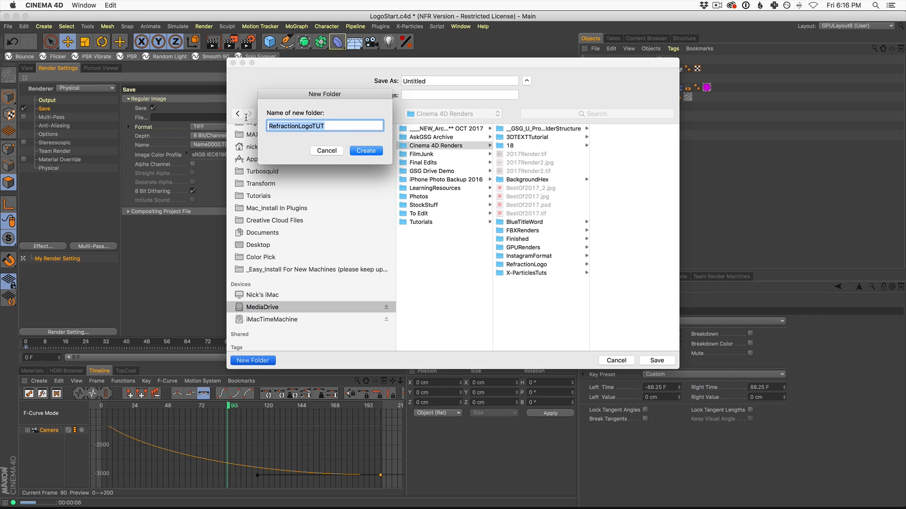
pyautogui.click(363, 151)
# - Name the render output file RefractionLogoTUT and save its path in the new folder
pyautogui.doubleClick(435, 78)
pyautogui.write('RefractionLogoTUT')
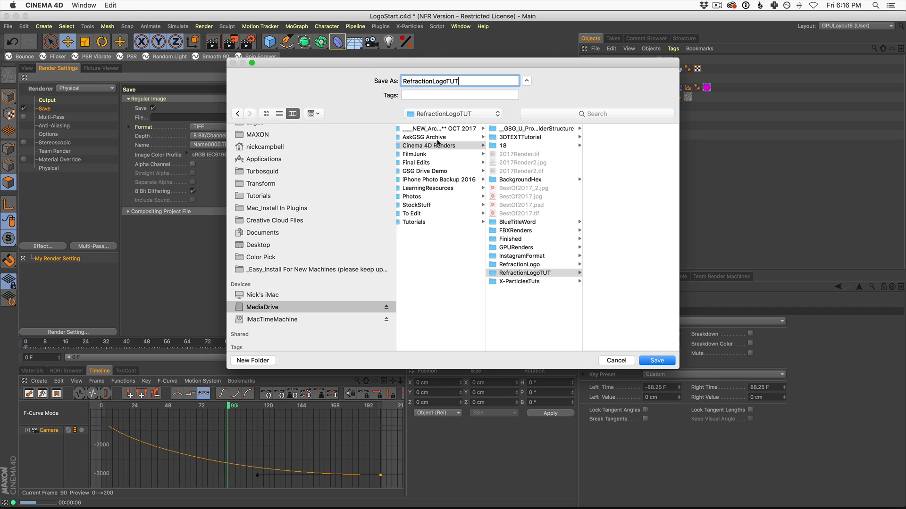
pyautogui.click(645, 361)
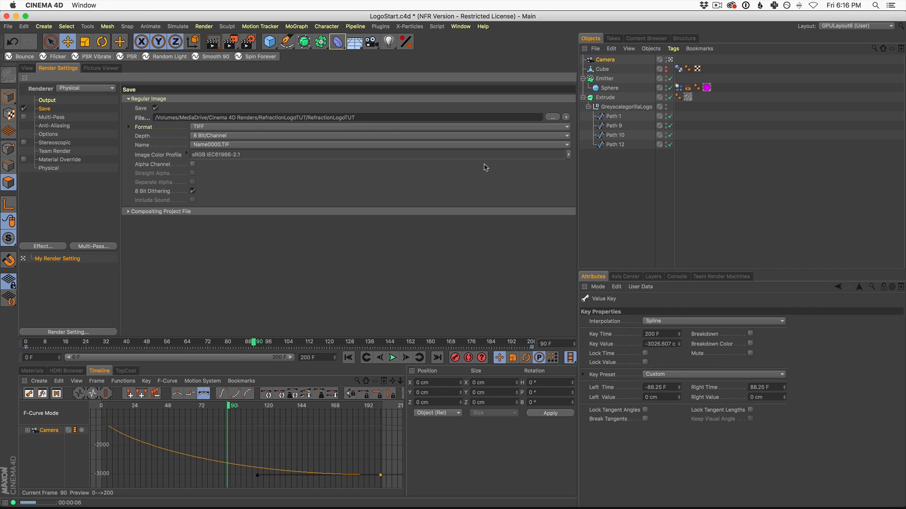
# - Set the render save format to PNG at 16 Bit/Channel with Alpha Channel and Straight Alpha enabled
pyautogui.click(236, 129)
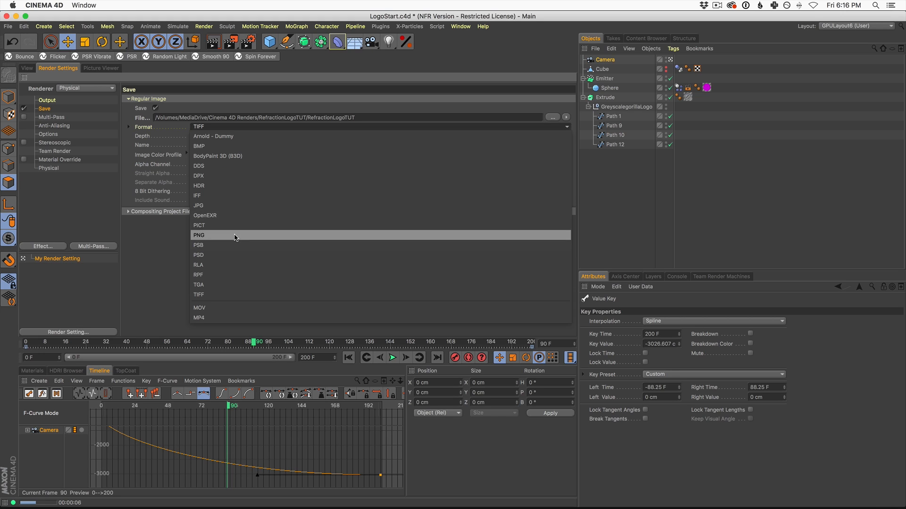
pyautogui.click(236, 236)
pyautogui.click(230, 136)
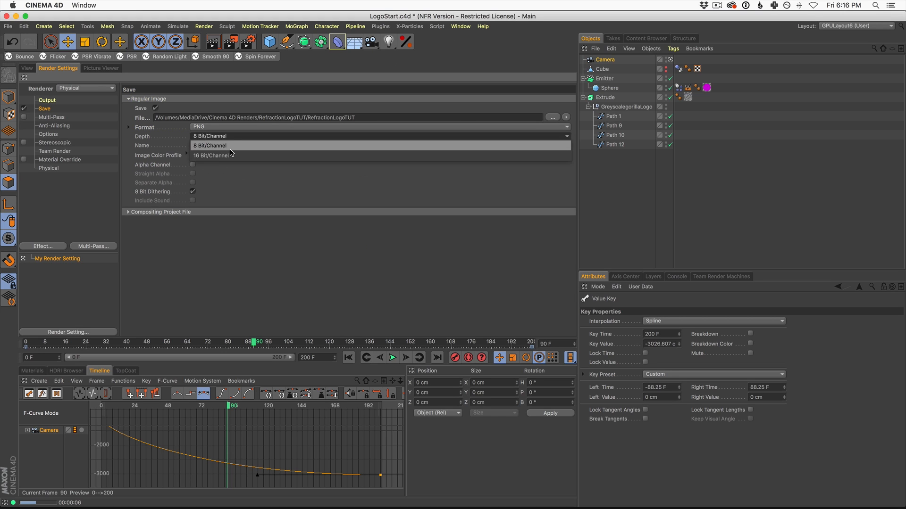
pyautogui.click(231, 154)
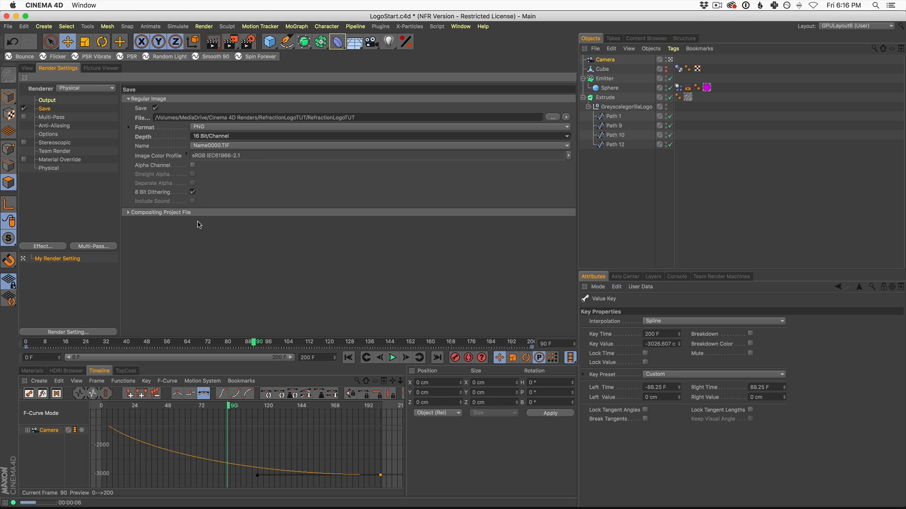
pyautogui.click(192, 165)
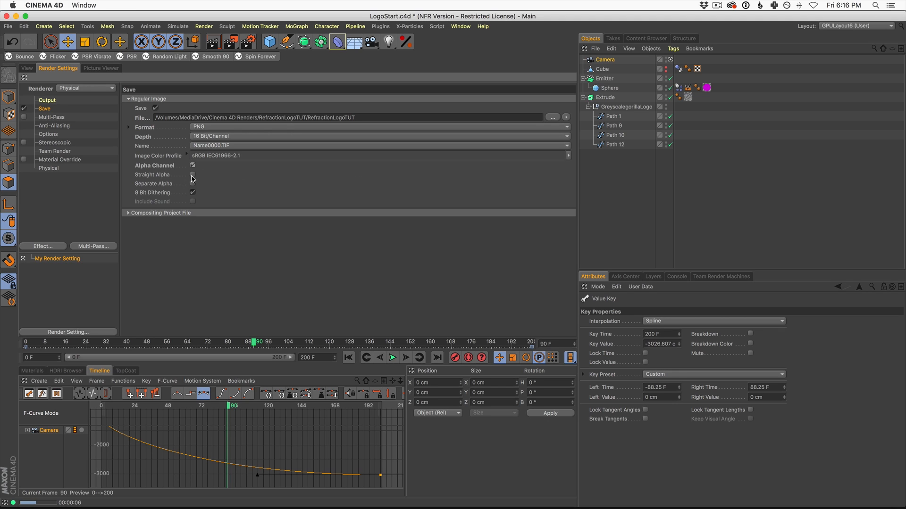
pyautogui.click(192, 174)
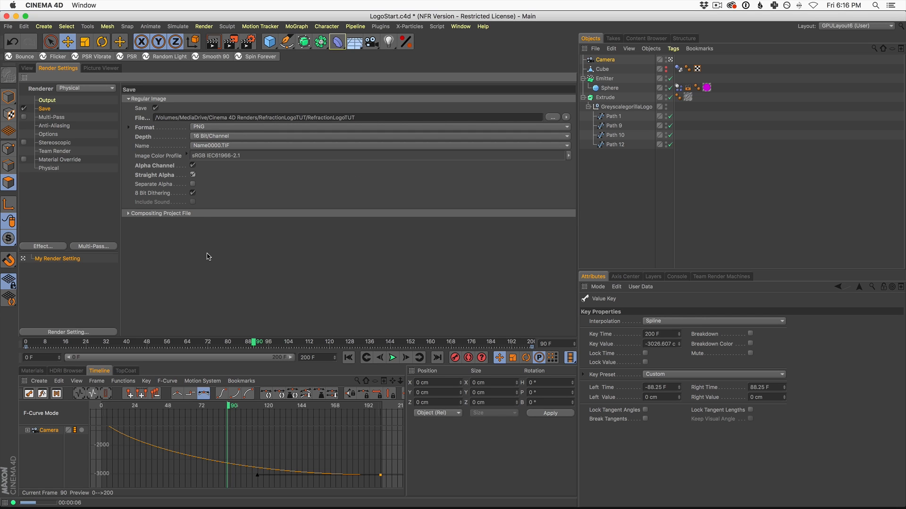
# - Render the full frame range to the Picture Viewer and review the Physical renderer's sampling quality options
pyautogui.hotkey('shift', 'r')
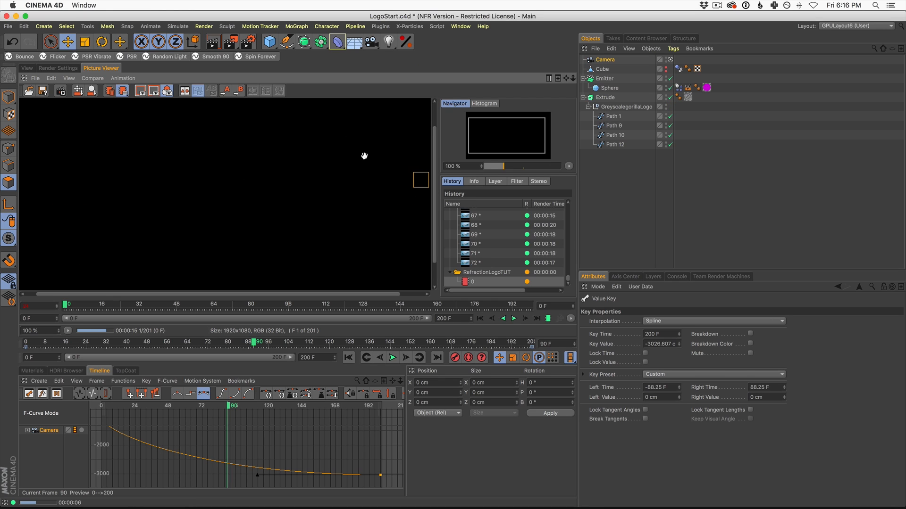
pyautogui.click(60, 69)
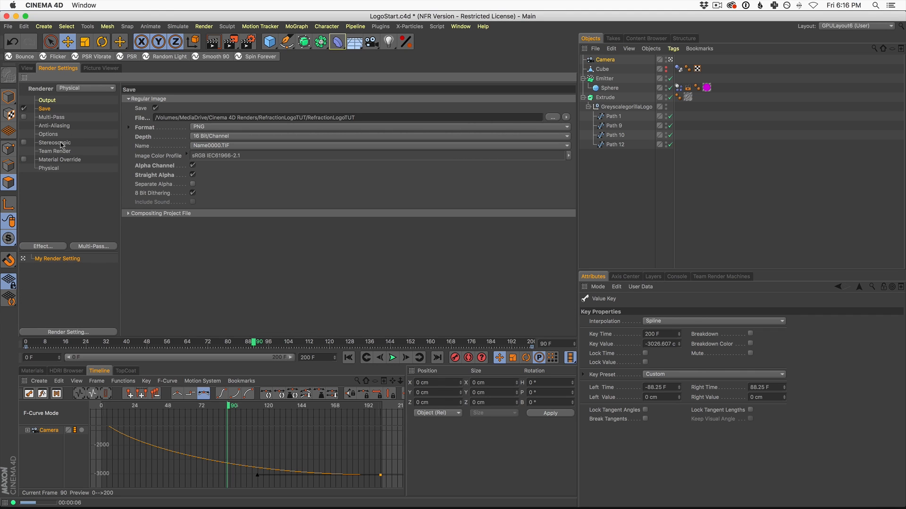
pyautogui.click(49, 168)
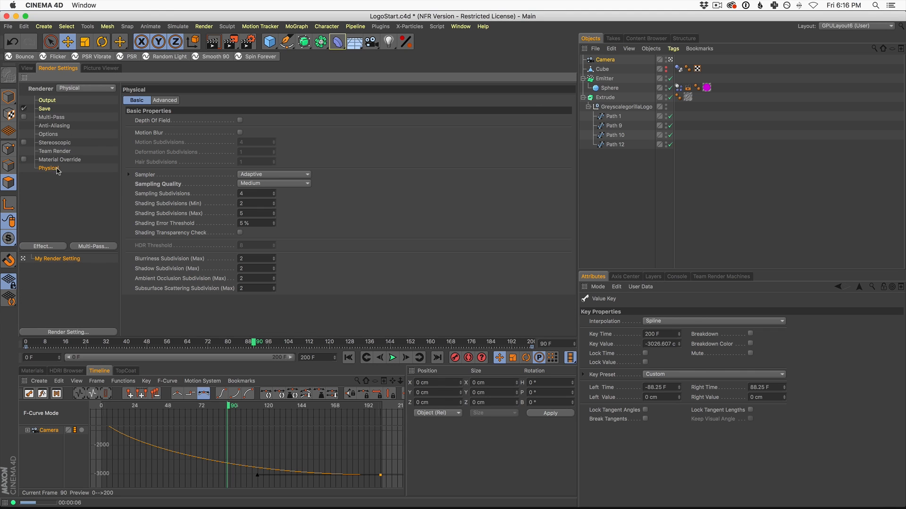
pyautogui.click(251, 184)
pyautogui.click(357, 198)
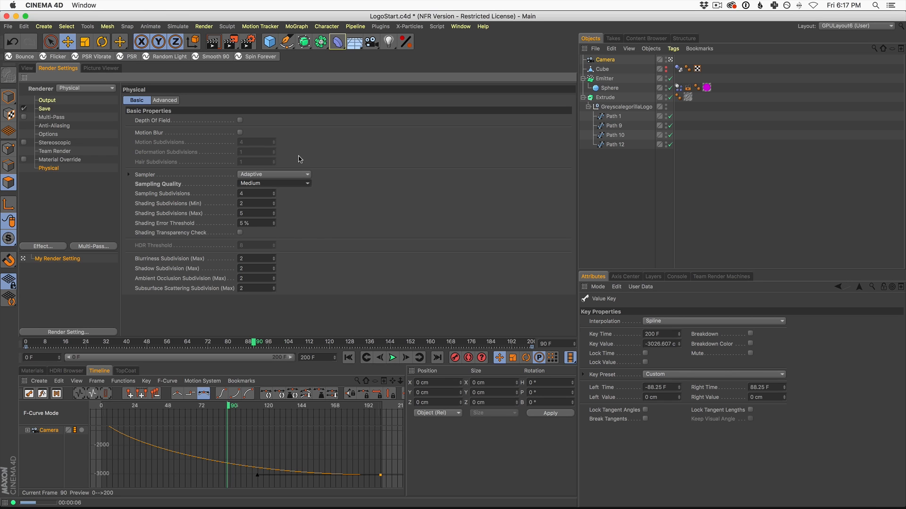
pyautogui.click(28, 69)
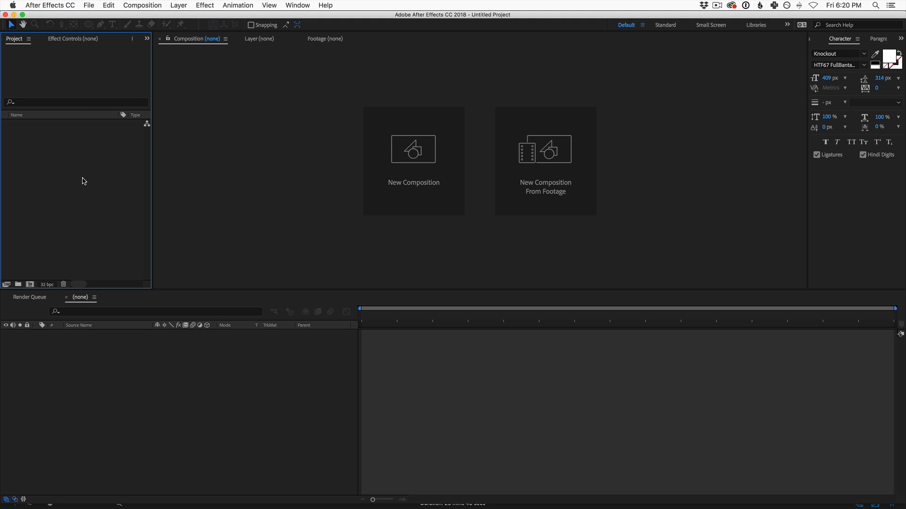
# - In After Effects, import the RefractionLogo PNG sequence from Cinema 4D Renders on MediaDrive, starting with RefractionLogo0000.png
pyautogui.doubleClick(79, 184)
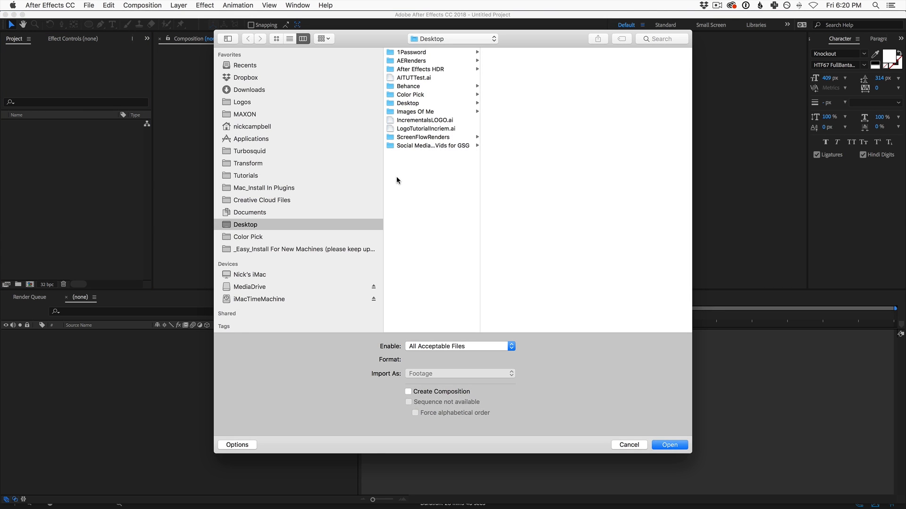
pyautogui.click(289, 288)
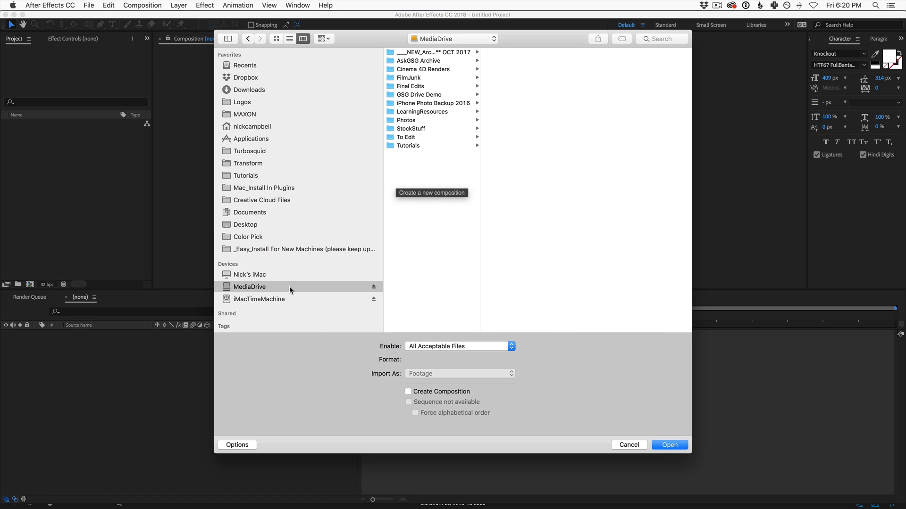
pyautogui.click(422, 69)
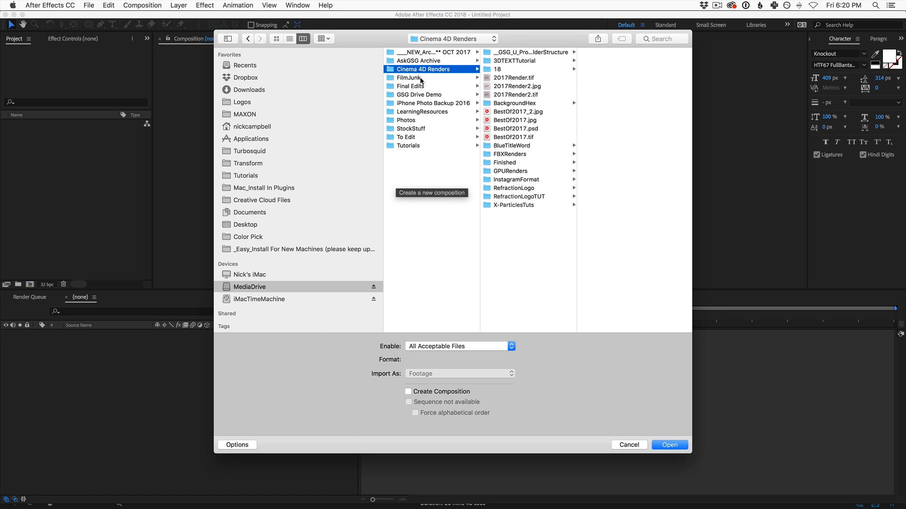
pyautogui.click(536, 188)
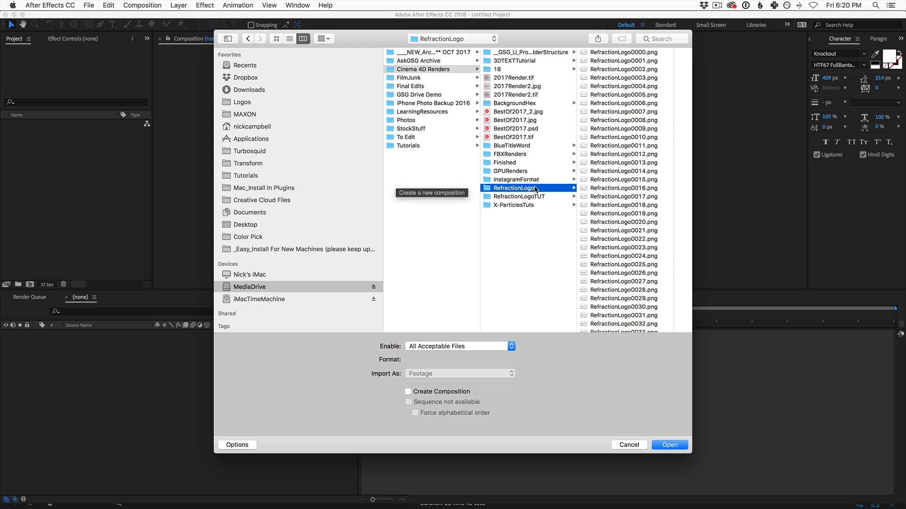
pyautogui.click(629, 53)
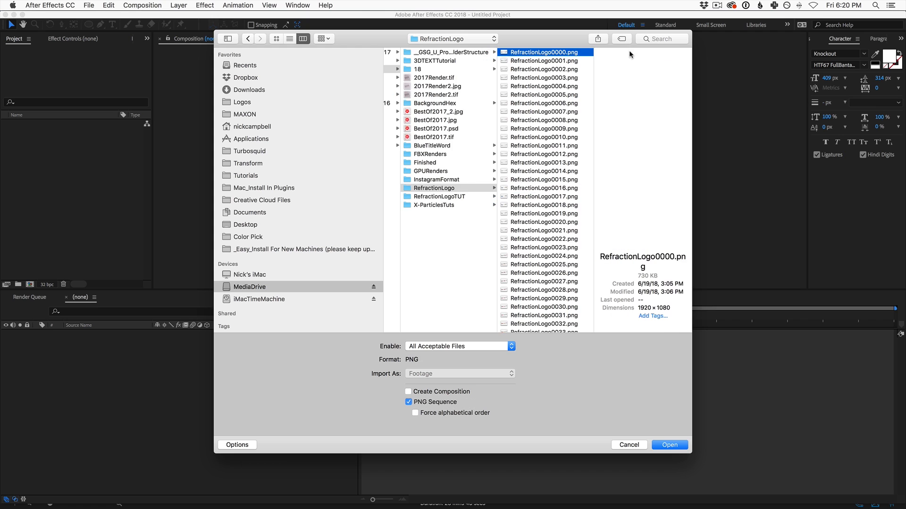
pyautogui.click(668, 445)
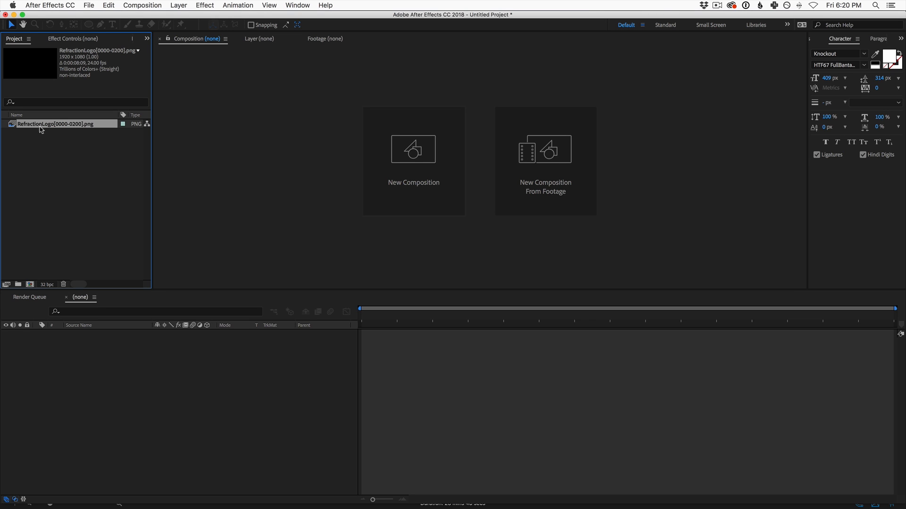
# - Create a composition from the imported RefractionLogo sequence and check its frames up to about four seconds
pyautogui.moveTo(35, 126); pyautogui.dragTo(30, 287)
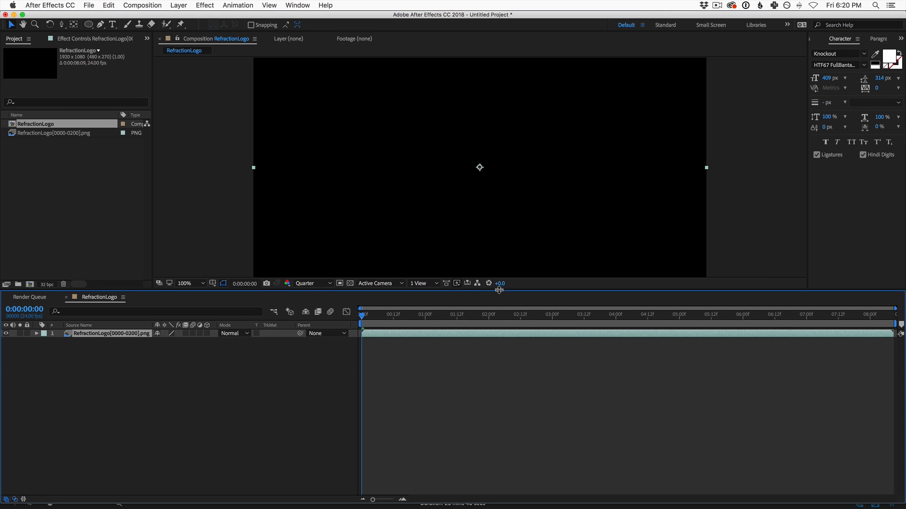
pyautogui.moveTo(495, 289); pyautogui.dragTo(497, 317)
pyautogui.moveTo(371, 347); pyautogui.dragTo(404, 347)
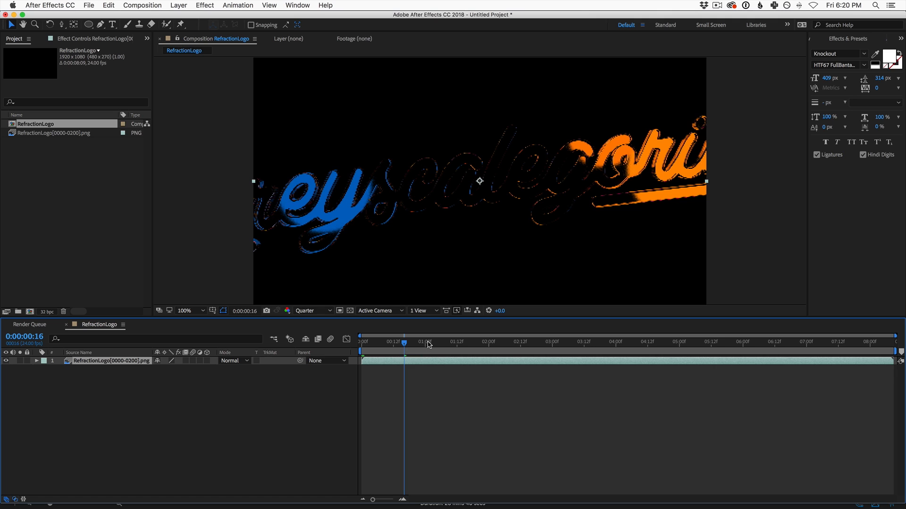
pyautogui.click(428, 344)
pyautogui.click(474, 343)
pyautogui.click(523, 343)
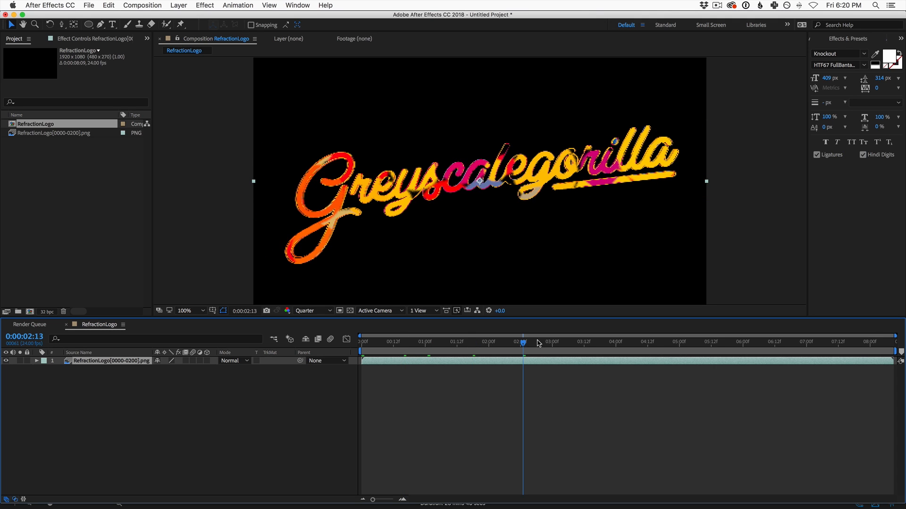
pyautogui.click(568, 345)
pyautogui.click(613, 345)
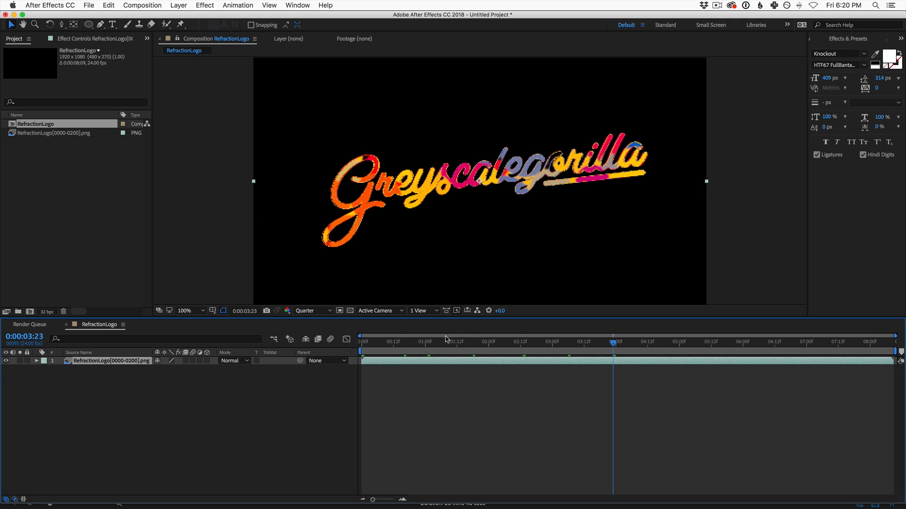
# - Set the composition's preview resolution to Full and play back the logo animation
pyautogui.click(309, 311)
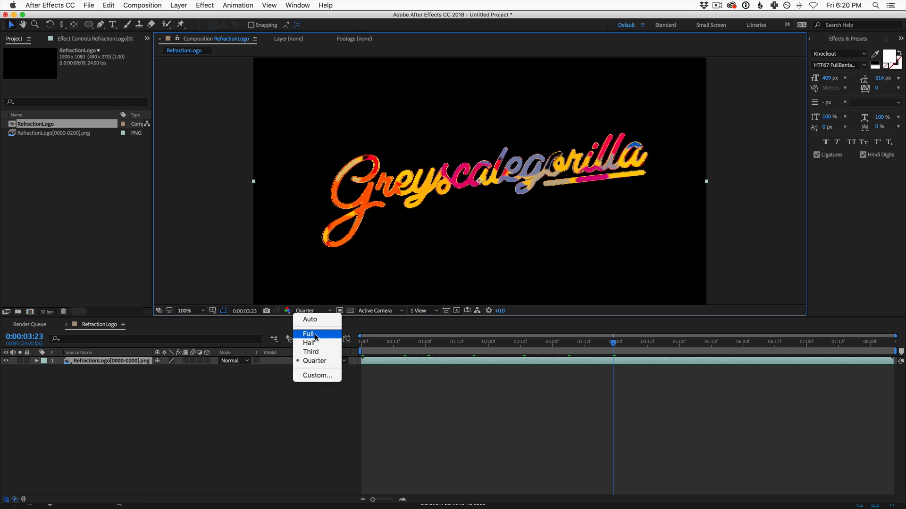
pyautogui.click(316, 335)
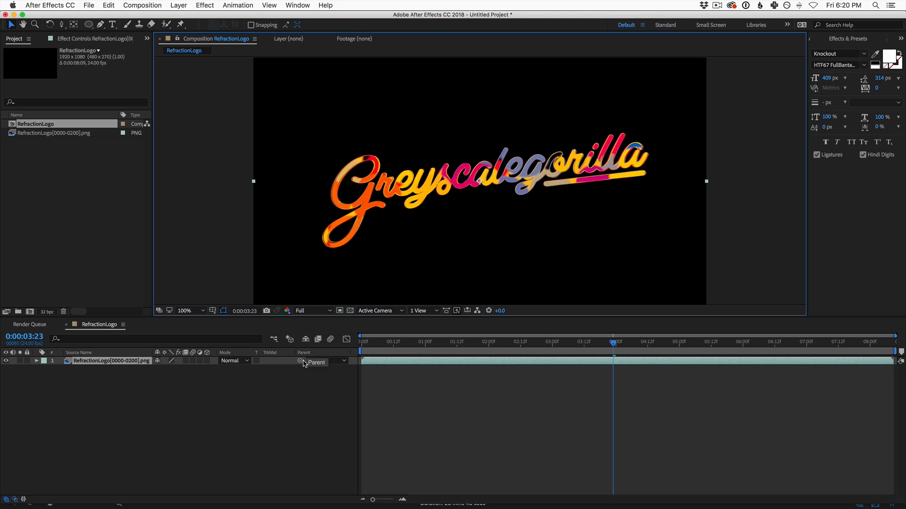
pyautogui.press('space')
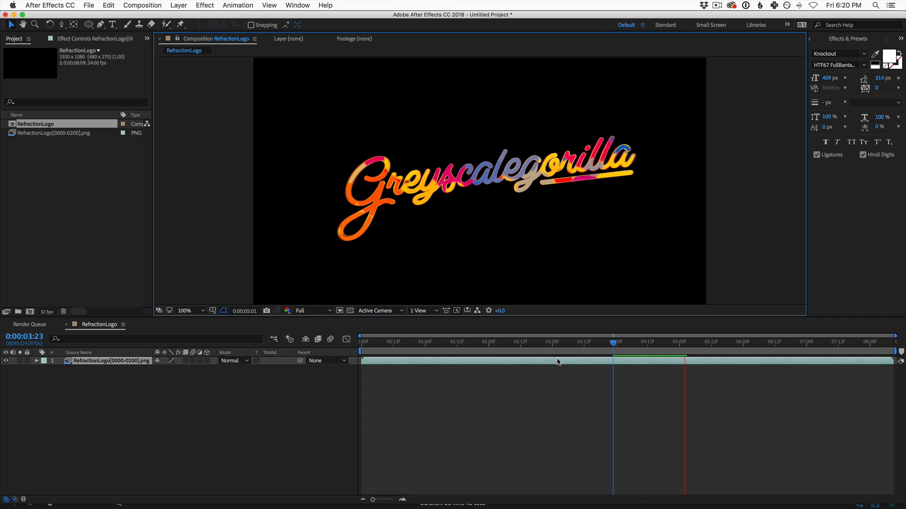
pyautogui.press('space')
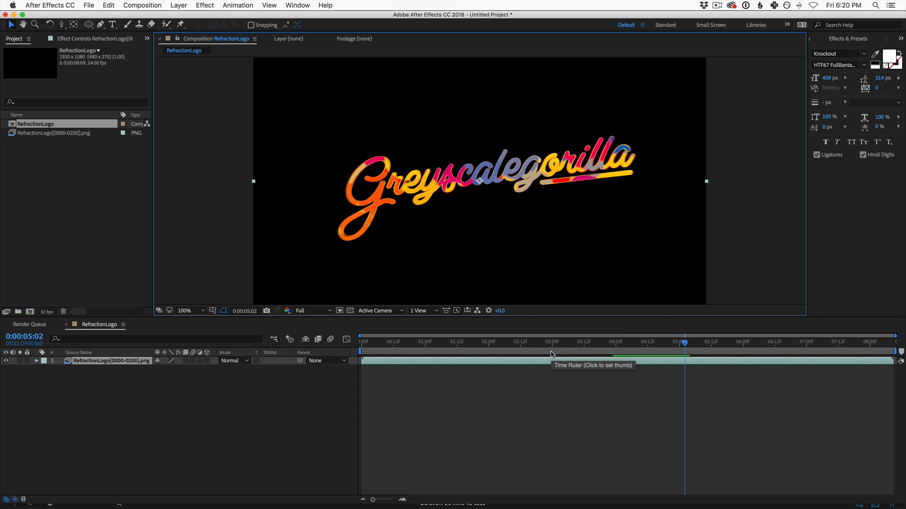
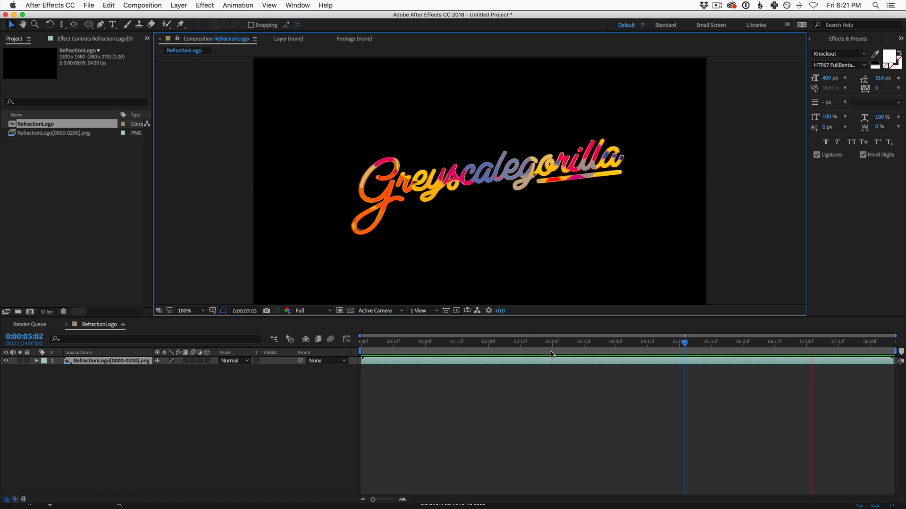
pyautogui.press('space')
# - Add a deep red 1920 by 1080 px solid and place it beneath the RefractionLogo layer to check the transparency
pyautogui.moveTo(370, 342); pyautogui.dragTo(486, 340)
pyautogui.click(186, 6)
pyautogui.moveTo(193, 14)
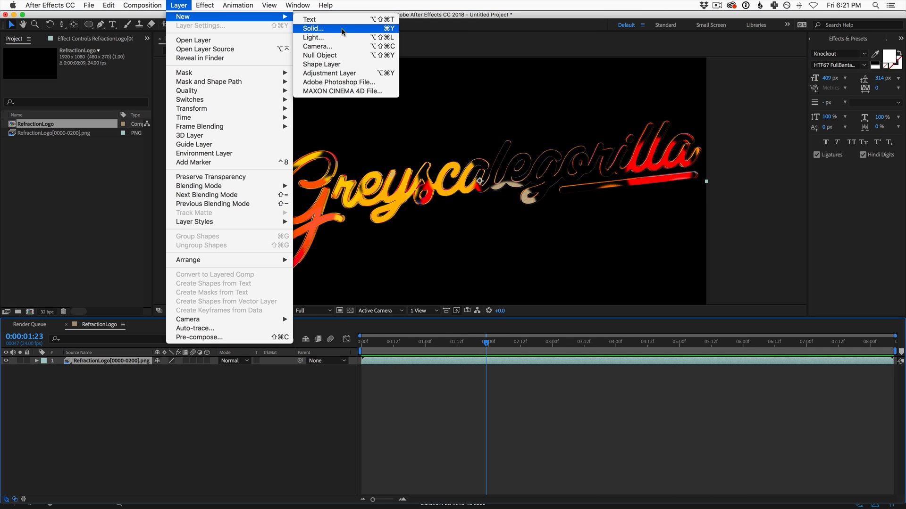
pyautogui.click(320, 24)
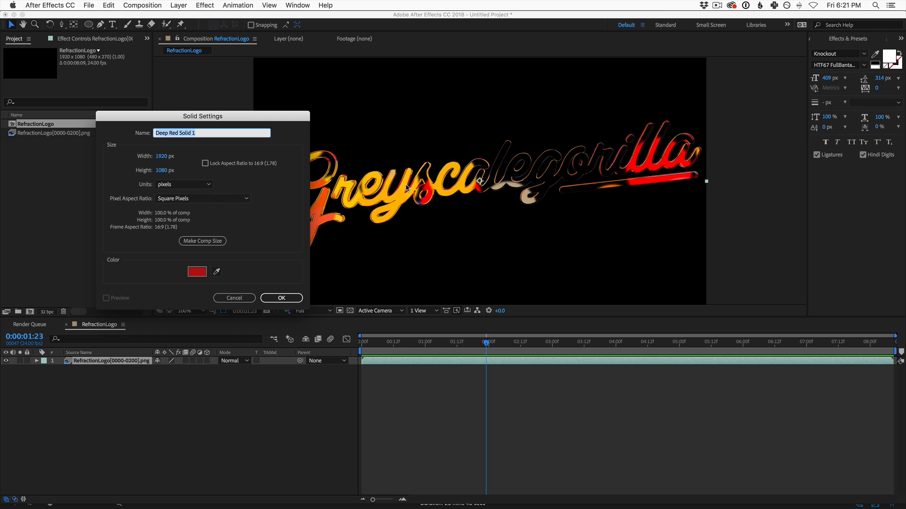
pyautogui.click(282, 299)
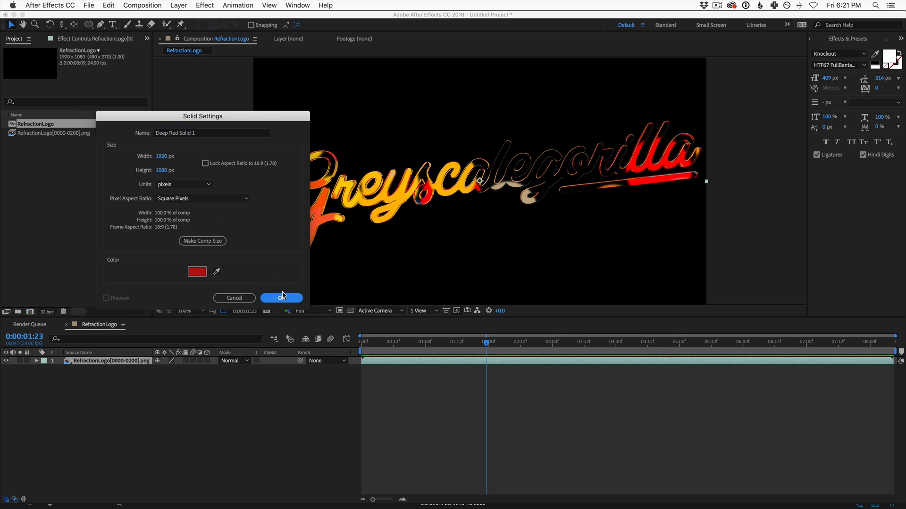
pyautogui.moveTo(112, 360); pyautogui.dragTo(114, 373)
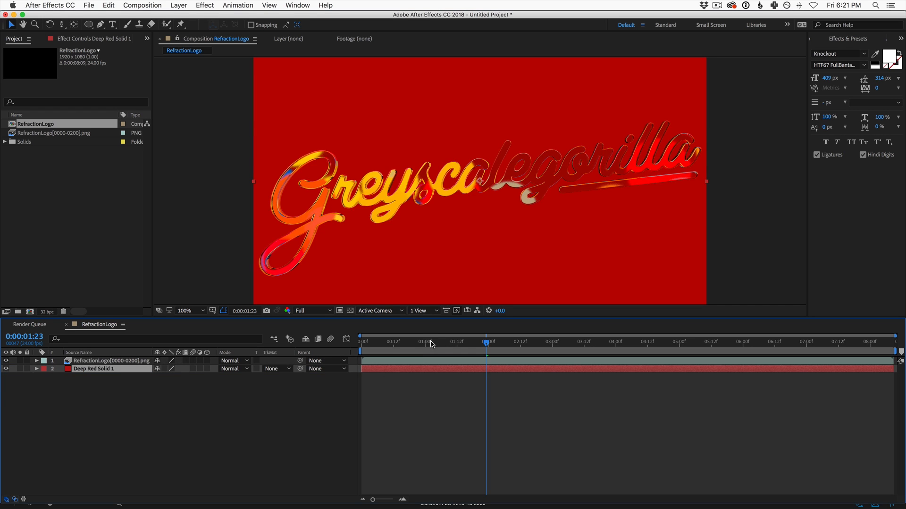
pyautogui.press('space')
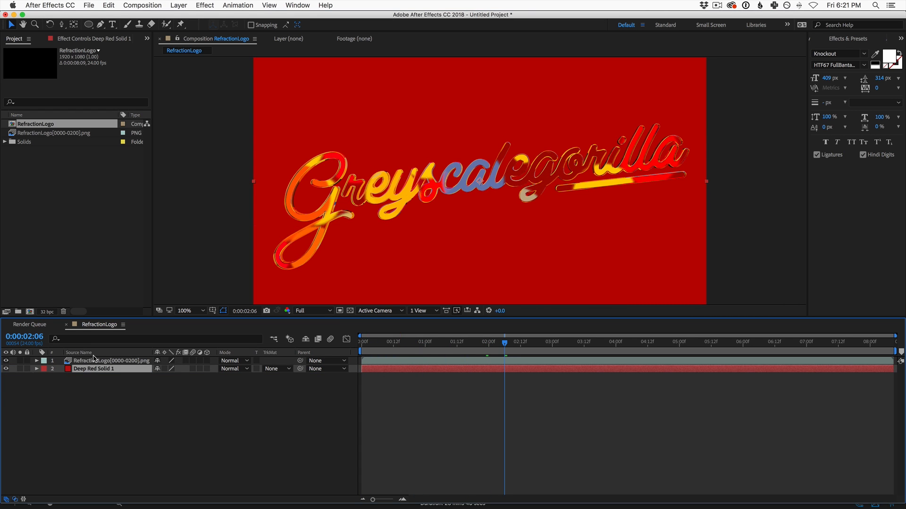
# - Change the background solid's color to black, 000000
pyautogui.press('super+shift+y')
pyautogui.click(200, 251)
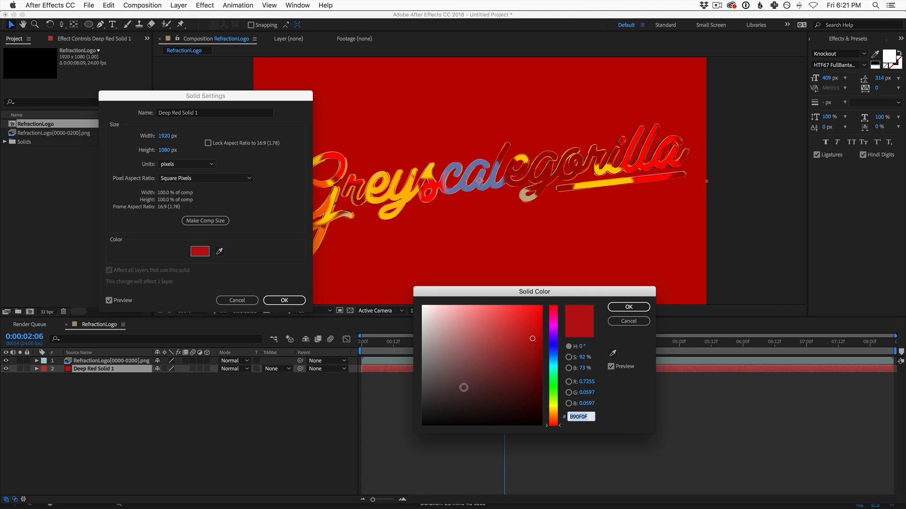
pyautogui.write('000000')
pyautogui.click(631, 307)
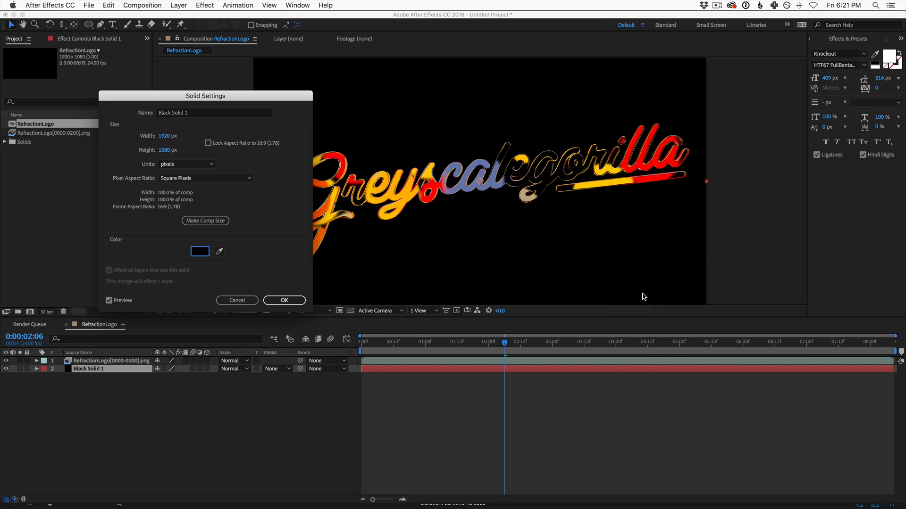
pyautogui.click(284, 304)
pyautogui.click(285, 301)
# - Check the logo over the black background at several frames, ending at 0:00:00:22, and add an adjustment layer
pyautogui.moveTo(385, 345); pyautogui.dragTo(513, 350)
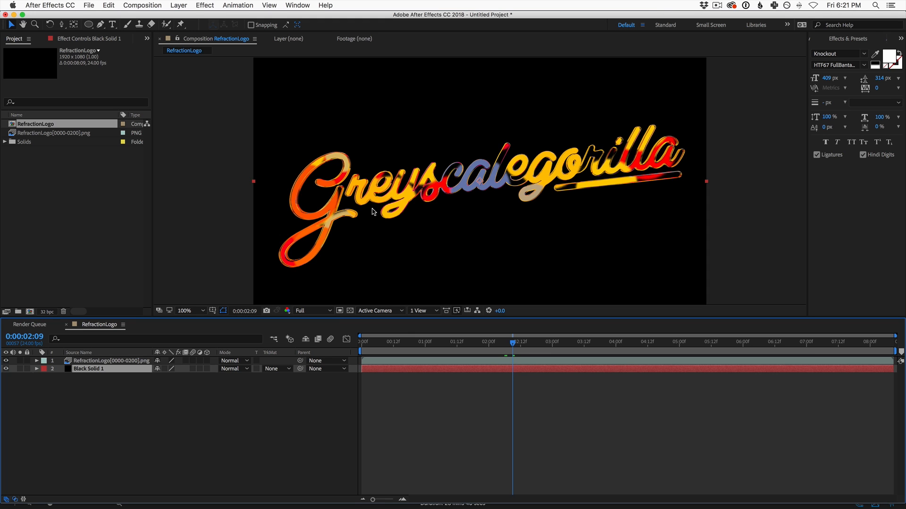
pyautogui.moveTo(405, 341)
pyautogui.mouseDown()
pyautogui.moveTo(392, 345)
pyautogui.moveTo(426, 354)
pyautogui.moveTo(418, 347)
pyautogui.mouseUp()
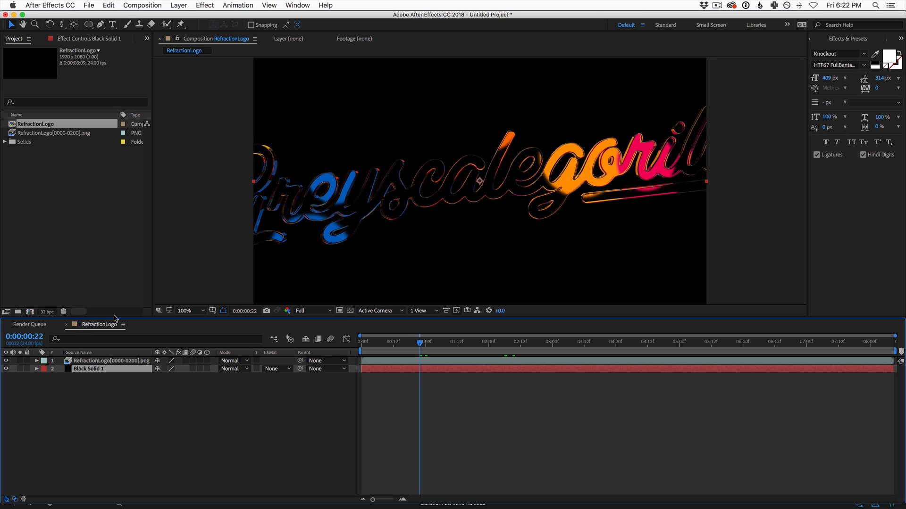
pyautogui.click(178, 5)
pyautogui.moveTo(184, 17)
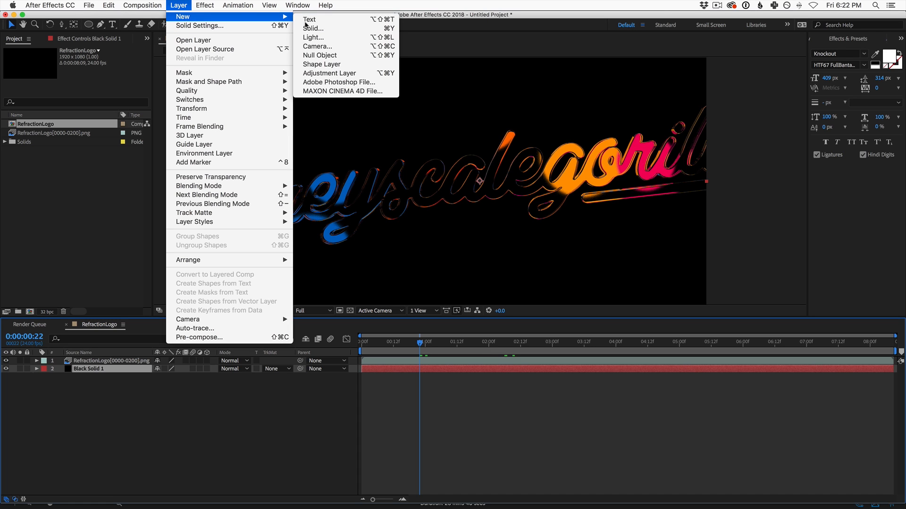
pyautogui.click(375, 74)
# - Find the Stylize Glow effect and apply it to the adjustment layer, placed above the RefractionLogo sequence
pyautogui.click(848, 39)
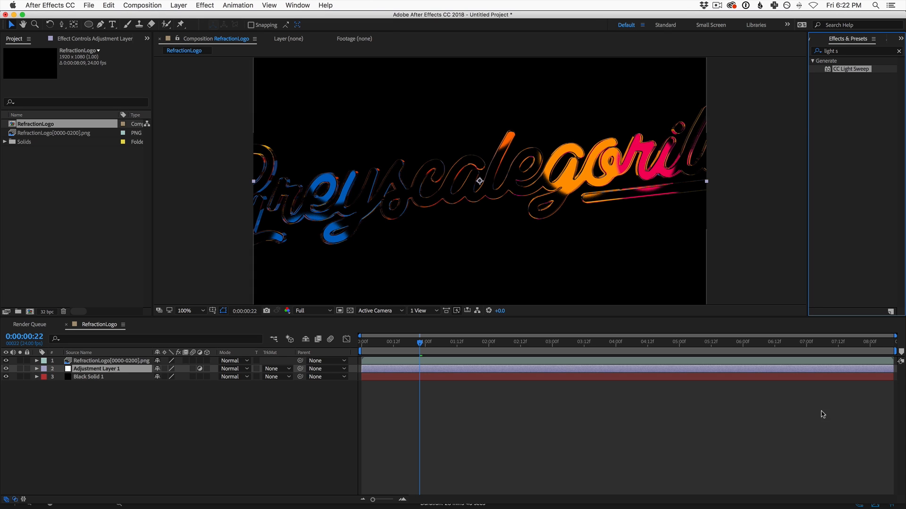
pyautogui.click(301, 5)
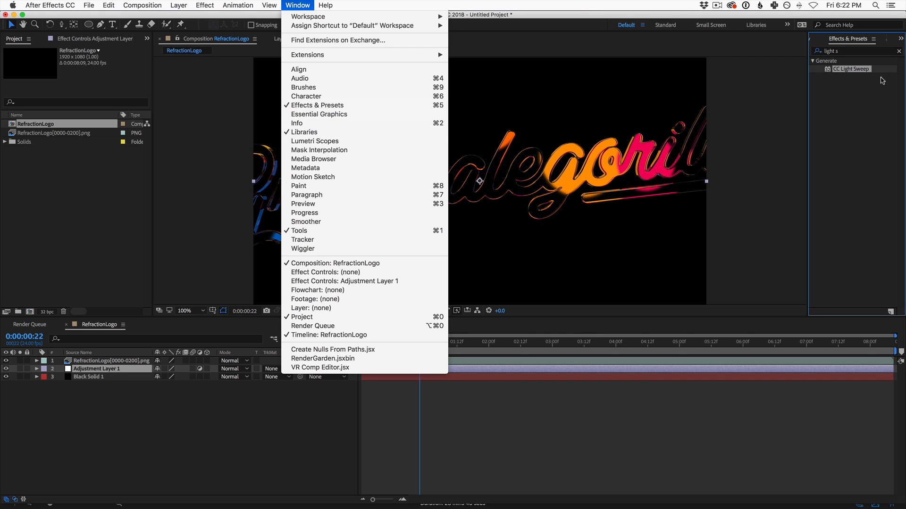
pyautogui.click(852, 46)
pyautogui.click(850, 50)
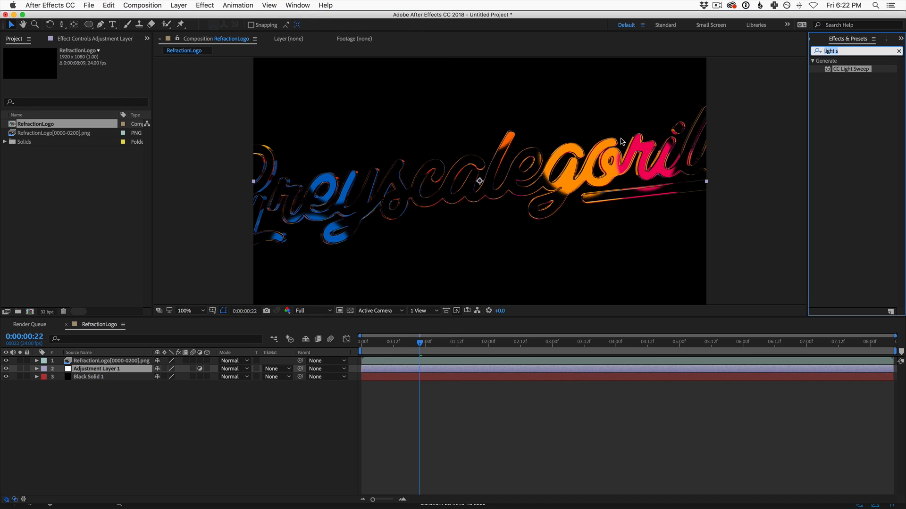
pyautogui.write('glow')
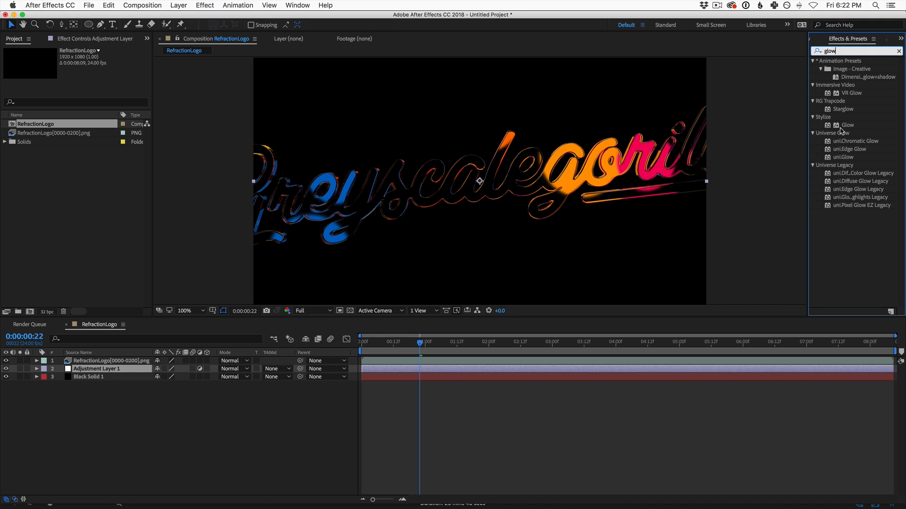
pyautogui.moveTo(847, 128); pyautogui.dragTo(108, 358)
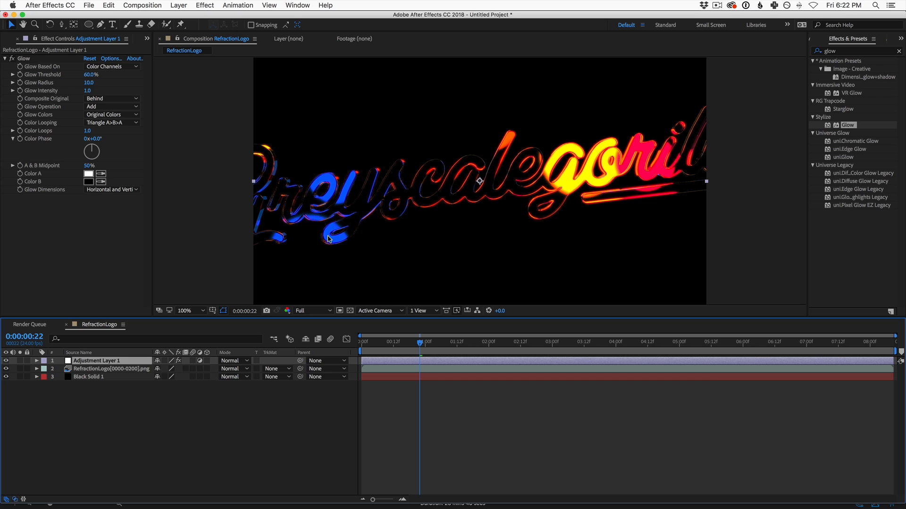
# - Check that the project's color depth is set to 32 bits per channel (float)
pyautogui.click(6, 42)
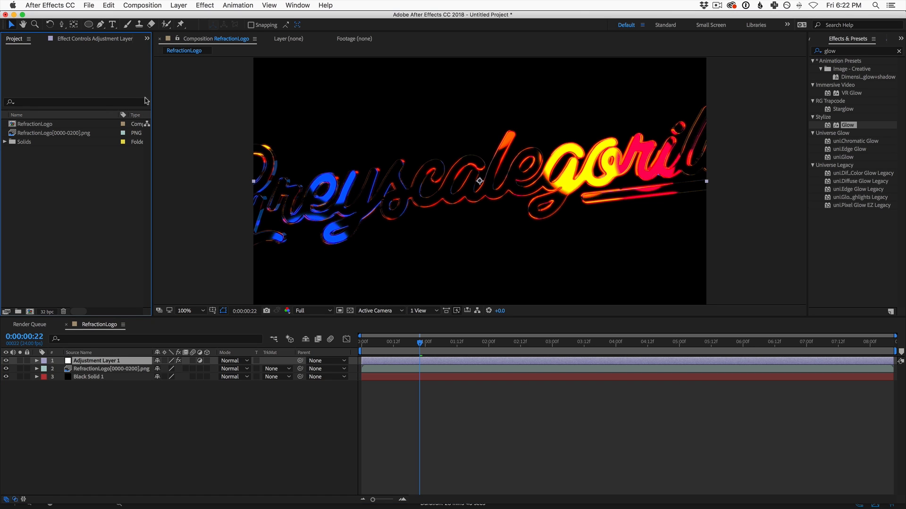
pyautogui.moveTo(152, 86); pyautogui.dragTo(187, 88)
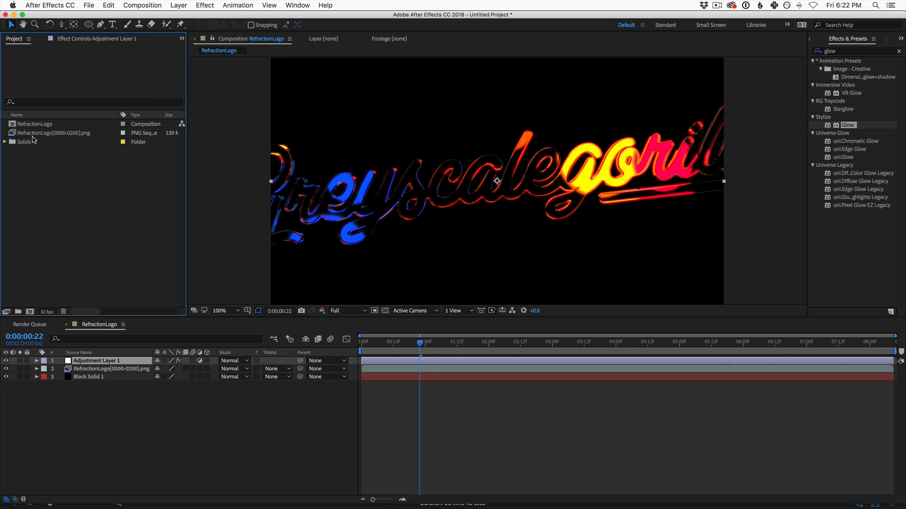
pyautogui.click(46, 313)
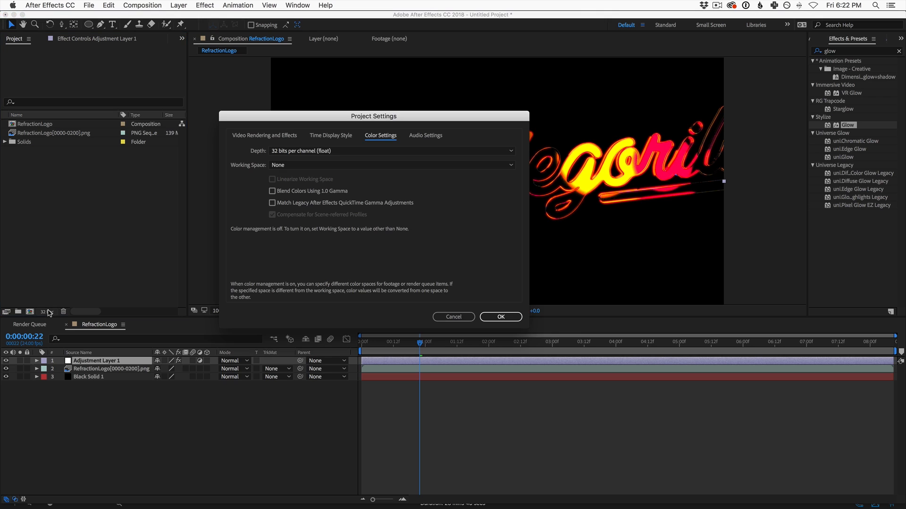
pyautogui.click(325, 150)
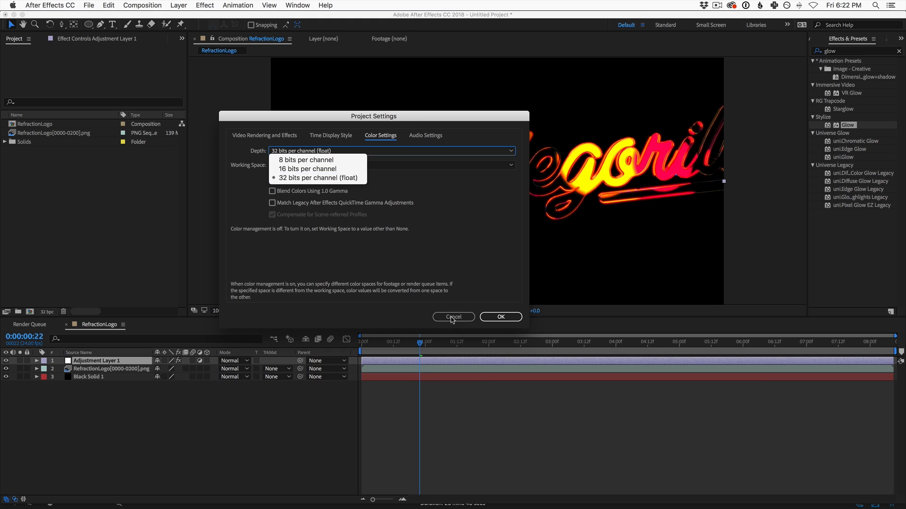
pyautogui.click(507, 314)
pyautogui.click(506, 317)
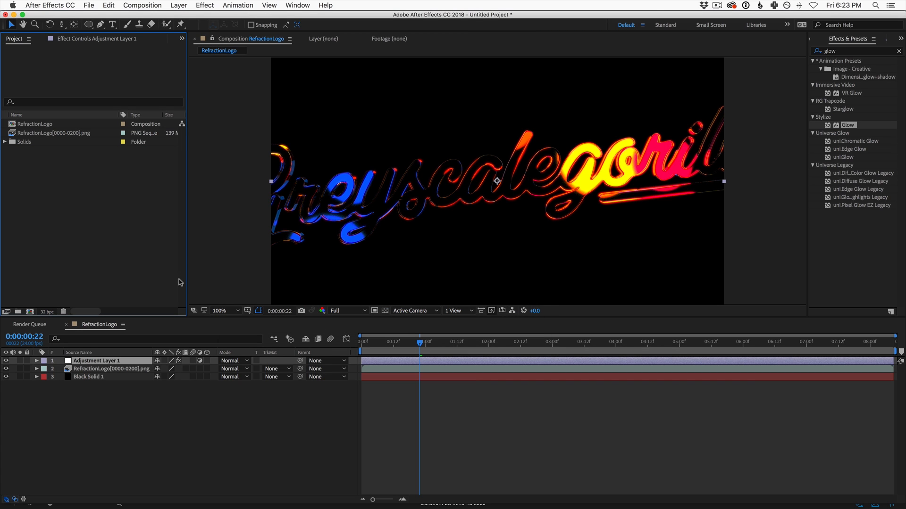
# - Set the adjustment layer's Glow threshold to 63.5%, radius to 49 and intensity to 2.0
pyautogui.click(95, 42)
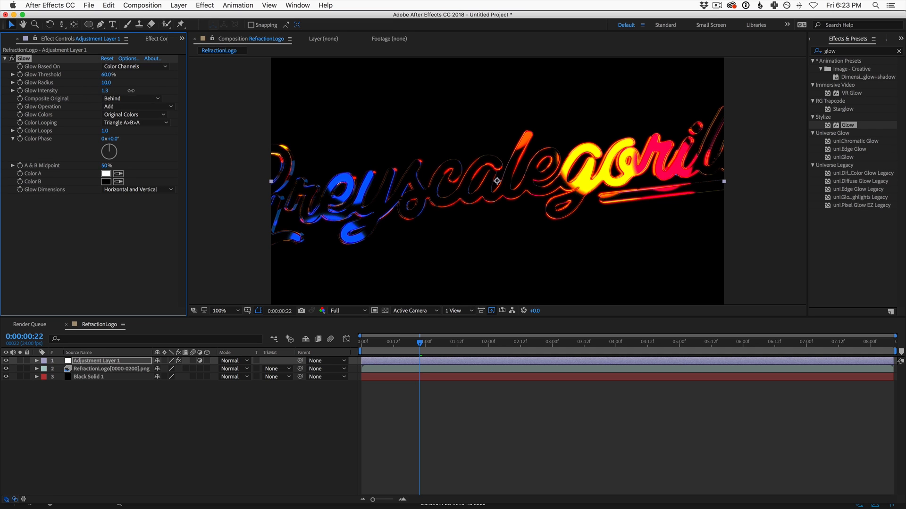
pyautogui.moveTo(105, 91); pyautogui.dragTo(50, 92)
pyautogui.moveTo(107, 74); pyautogui.dragTo(135, 84)
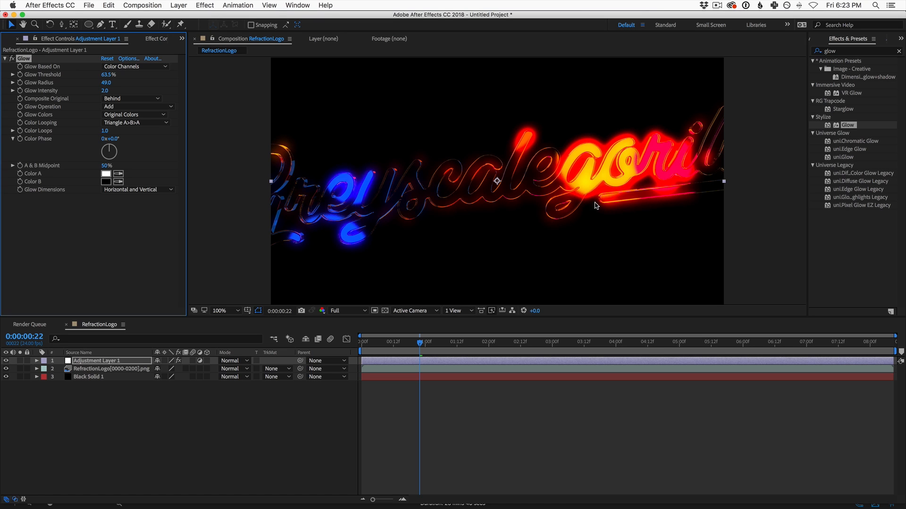
# - Set the Glow intensity to 1.0 and its radius to 15, trying a radius of 10 first
pyautogui.click(106, 83)
pyautogui.write('10')
pyautogui.press('Return')
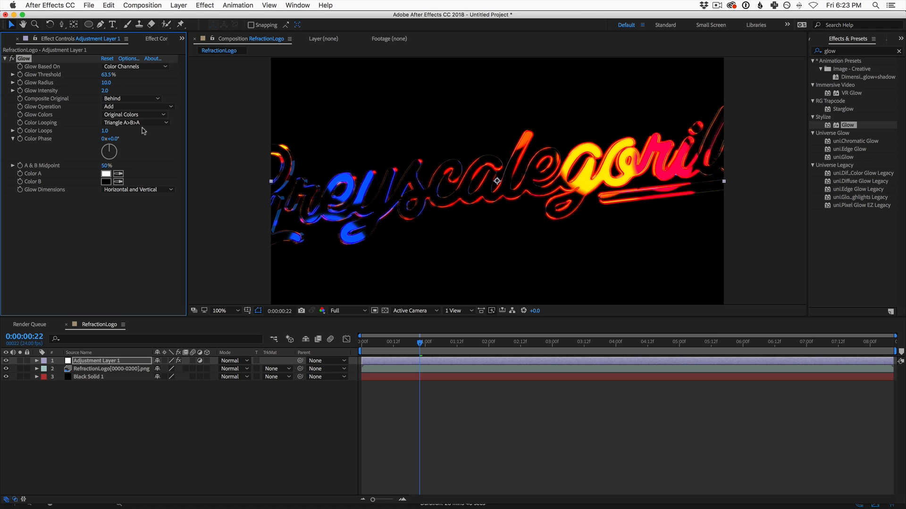
pyautogui.click(109, 90)
pyautogui.write('1')
pyautogui.press('Return')
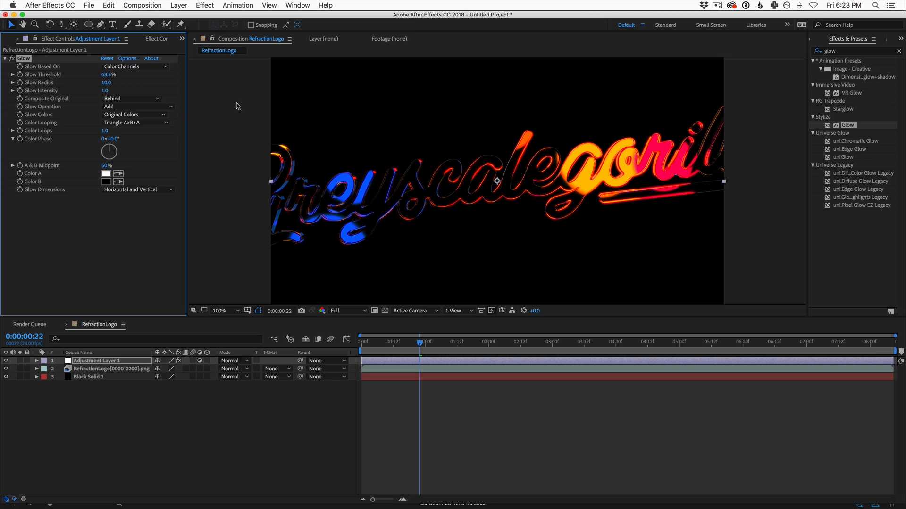
pyautogui.click(107, 82)
pyautogui.write('15')
pyautogui.press('Return')
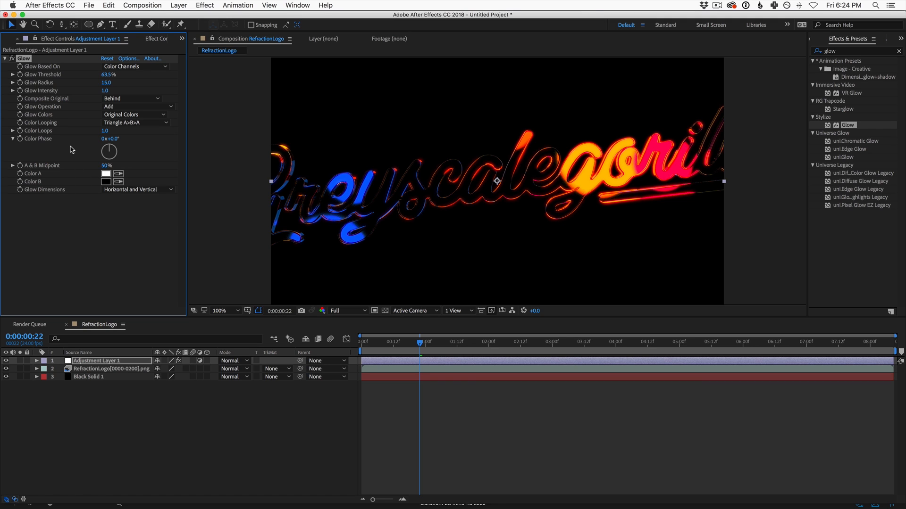
# - Duplicate the Glow effect and give the copy a radius of 43 and an intensity of 0.1, trying 0.2 first
pyautogui.press('super+d')
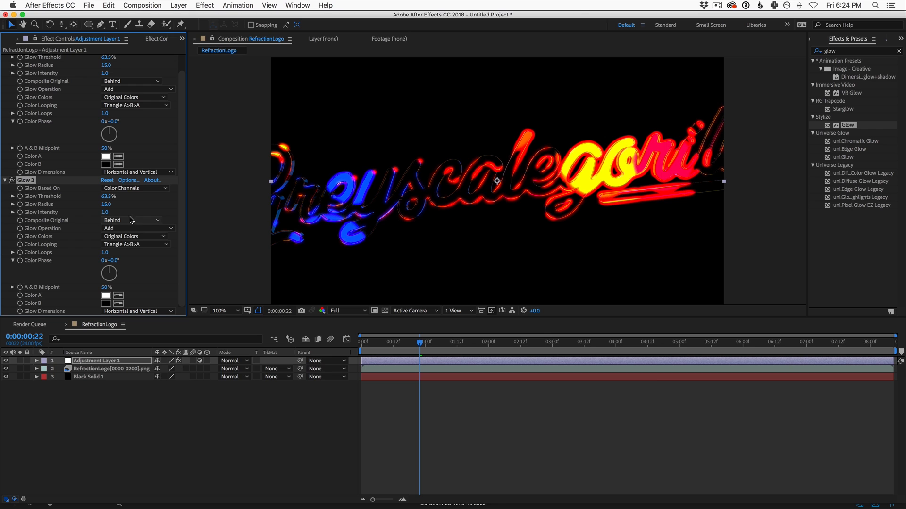
pyautogui.moveTo(107, 204); pyautogui.dragTo(125, 206)
pyautogui.click(105, 212)
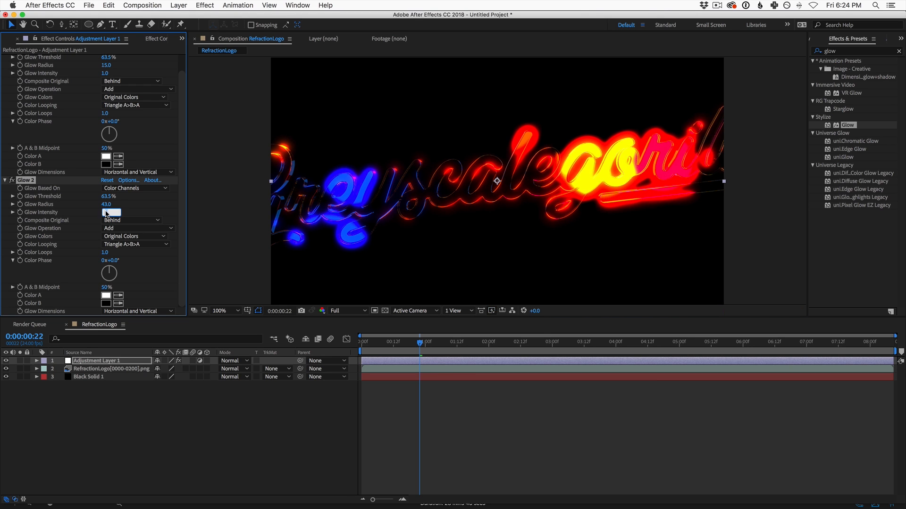
pyautogui.write('.2')
pyautogui.press('Return')
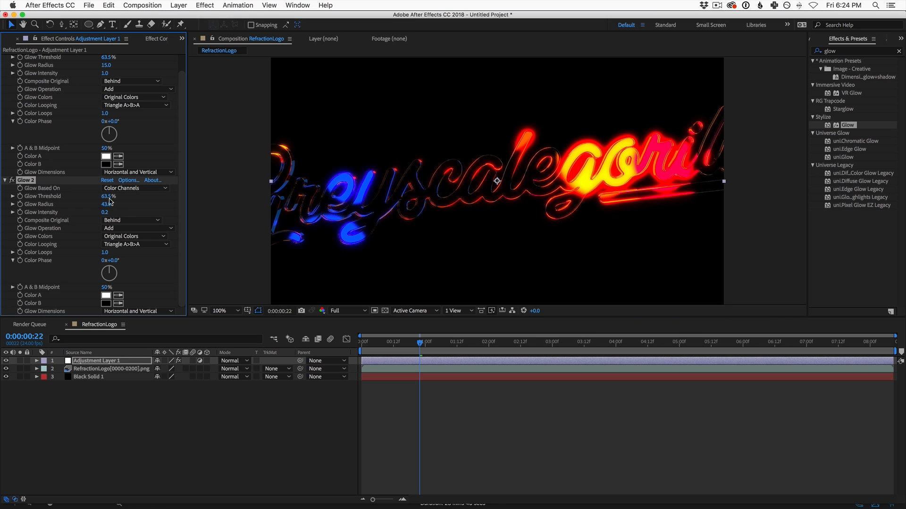
pyautogui.click(105, 212)
pyautogui.write('.1')
pyautogui.press('Return')
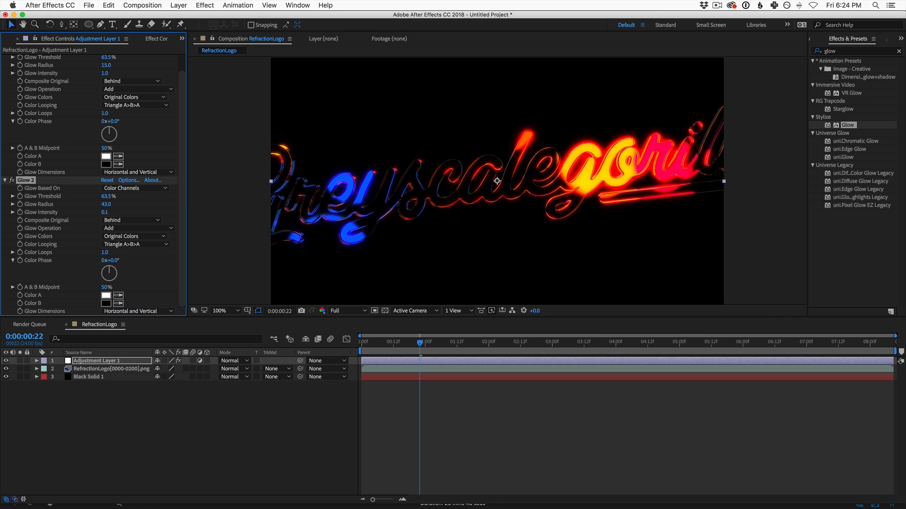
# - Set the first Glow effect's intensity to 0.5, trying 0.3 and 0.4 first
pyautogui.click(105, 73)
pyautogui.write('.3')
pyautogui.press('Return')
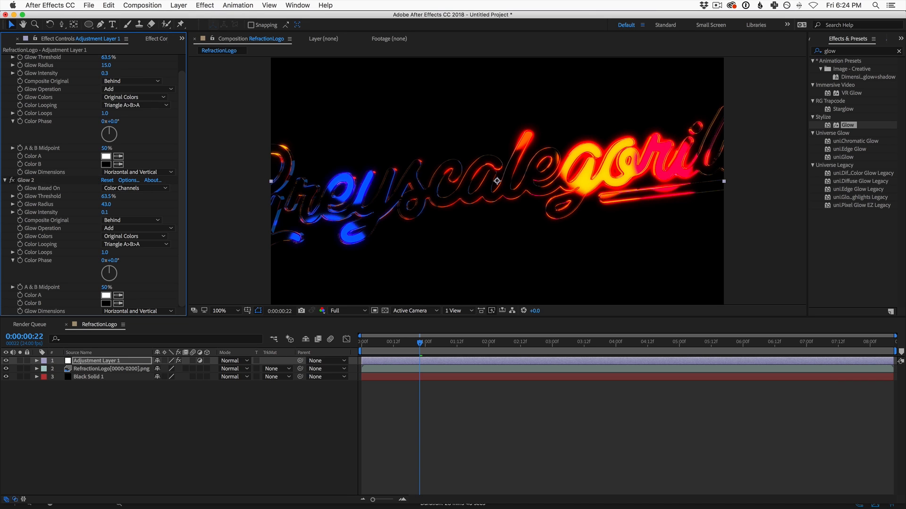
pyautogui.click(105, 73)
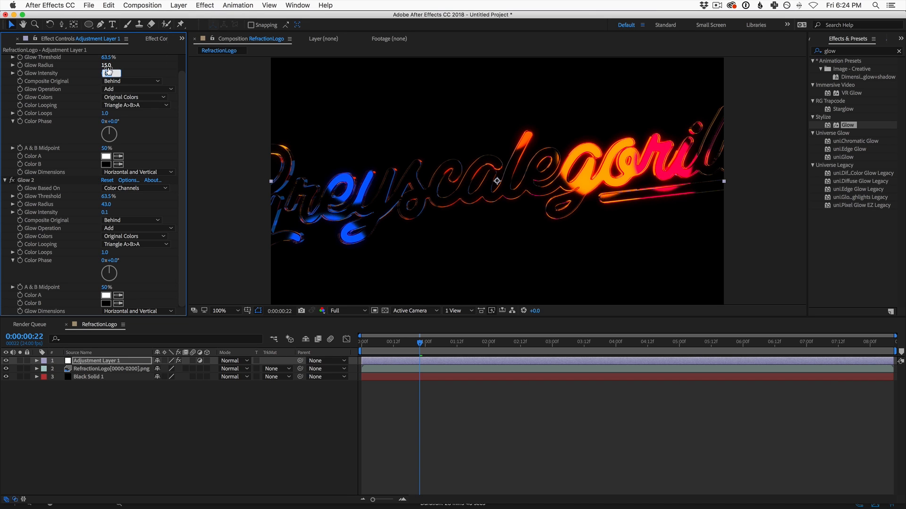
pyautogui.write('.4')
pyautogui.press('Return')
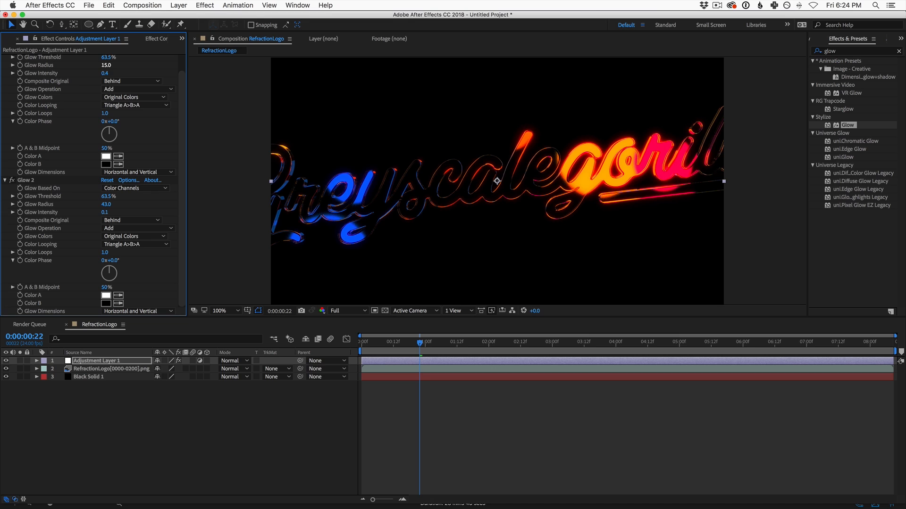
pyautogui.click(106, 73)
pyautogui.write('.')
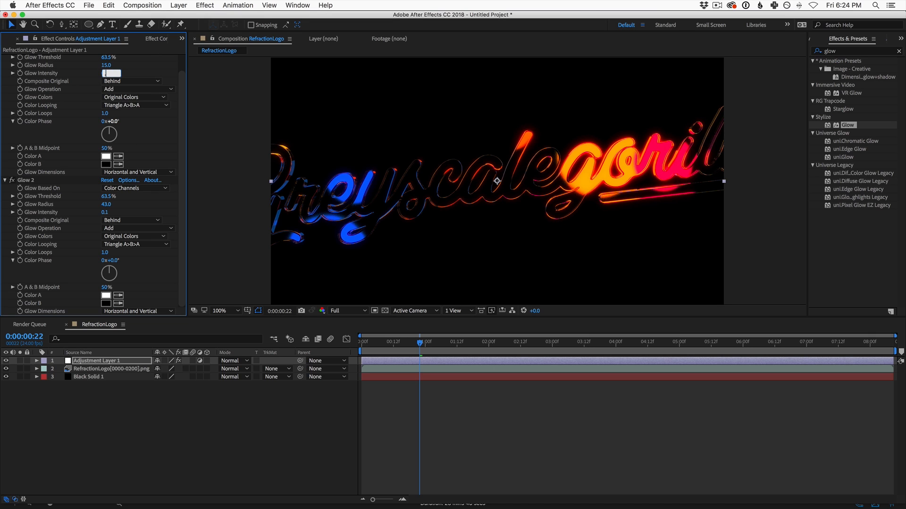
pyautogui.write('5')
pyautogui.press('Return')
# - Try an intensity of 3.2 on Glow 2, undo it, and set the intensity to 0.2
pyautogui.moveTo(105, 213); pyautogui.dragTo(243, 204)
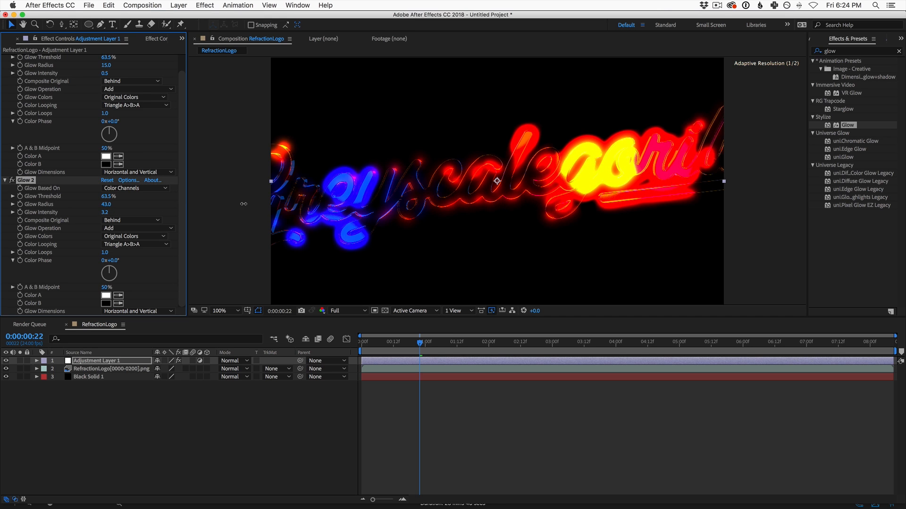
pyautogui.press('super+z')
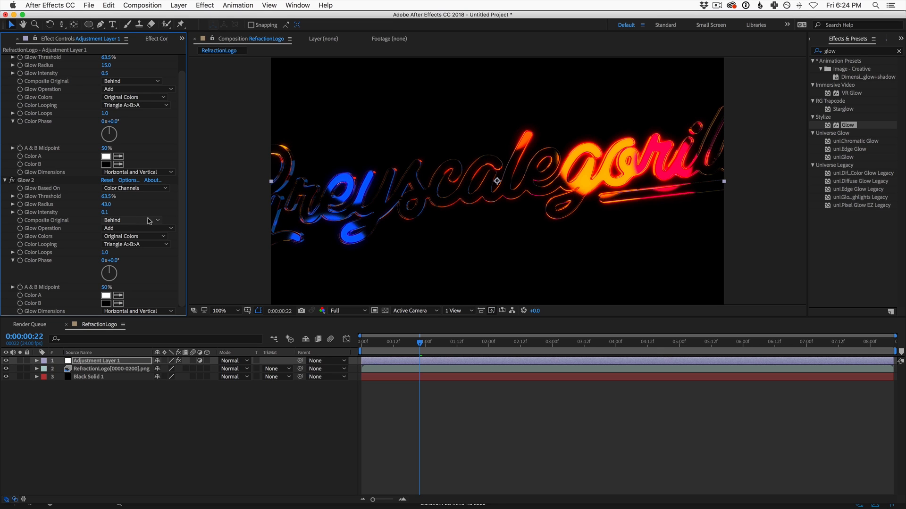
pyautogui.click(107, 212)
pyautogui.write('.2')
pyautogui.press('Return')
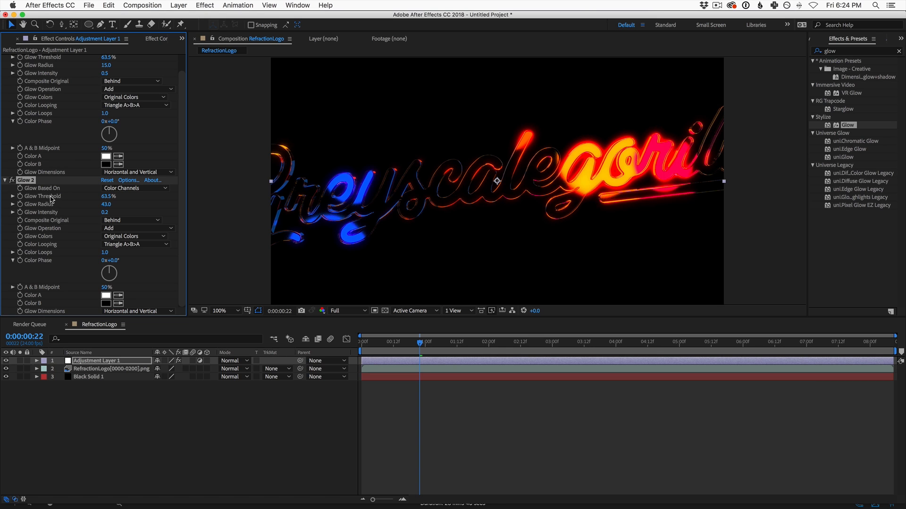
# - Duplicate Glow 2 and give the copy a radius of 844 and a threshold of 29.8%, trying an intensity of 0.3 and undoing it
pyautogui.press('super+d')
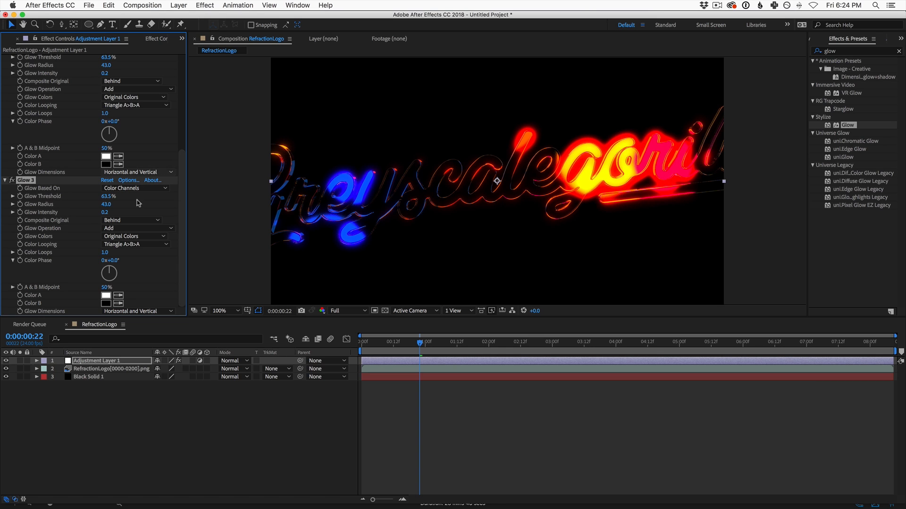
pyautogui.moveTo(108, 205); pyautogui.dragTo(522, 190)
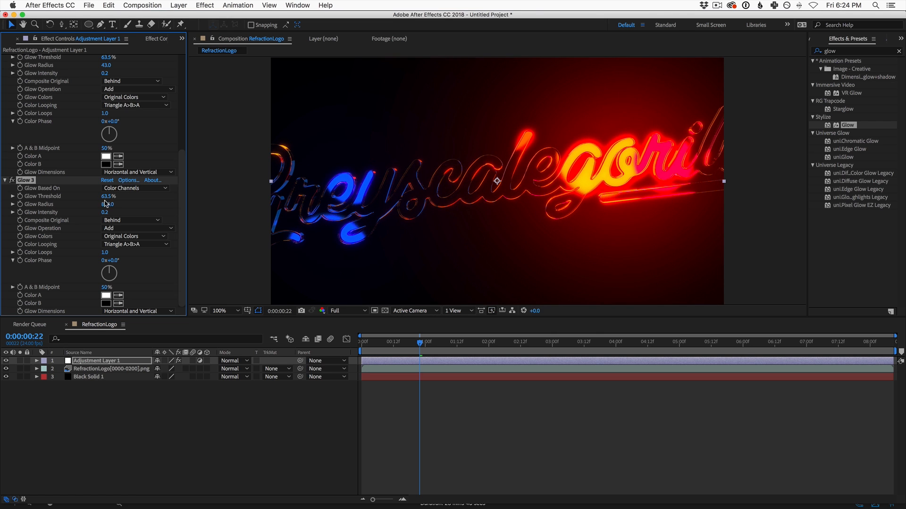
pyautogui.moveTo(108, 197)
pyautogui.mouseDown()
pyautogui.moveTo(64, 196)
pyautogui.moveTo(108, 213)
pyautogui.mouseUp()
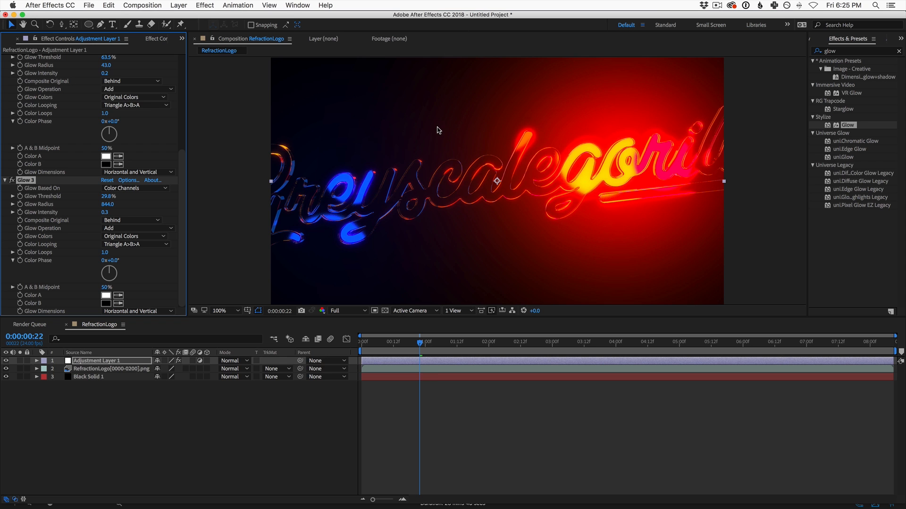
pyautogui.press('super+z')
# - Review the logo at 0:00:03:19 and disable Glow 3 to compare the image without the wide glow
pyautogui.press('space')
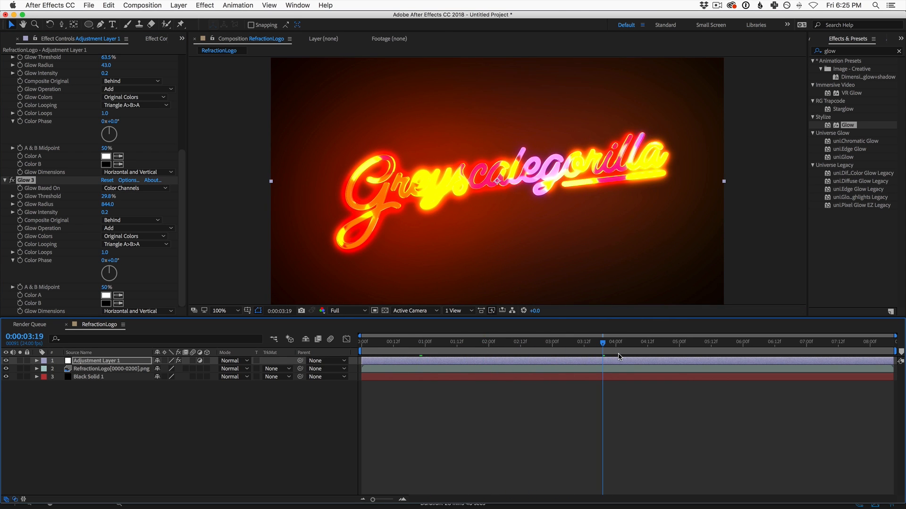
pyautogui.click(12, 180)
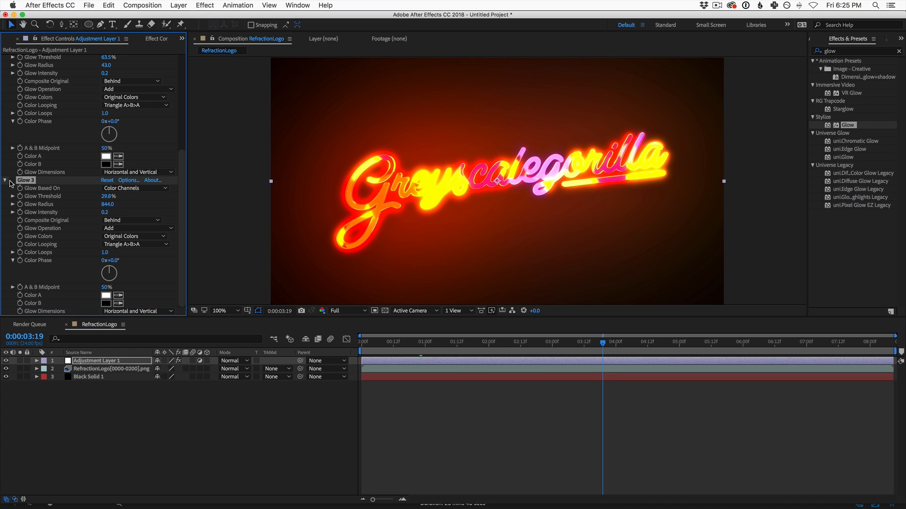
pyautogui.click(16, 184)
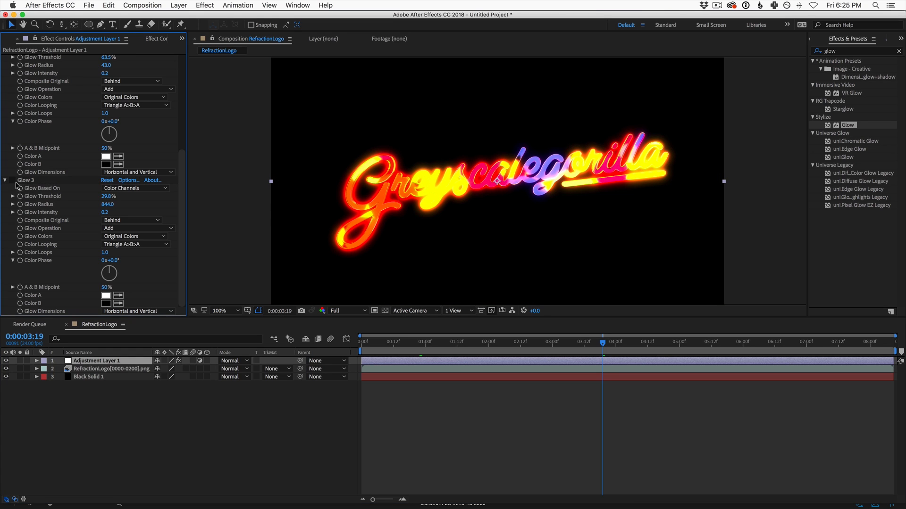
# - Re-enable Glow 3, compare the image with Glow 2 off and on, and set Glow 2's intensity to 0.1
pyautogui.click(11, 181)
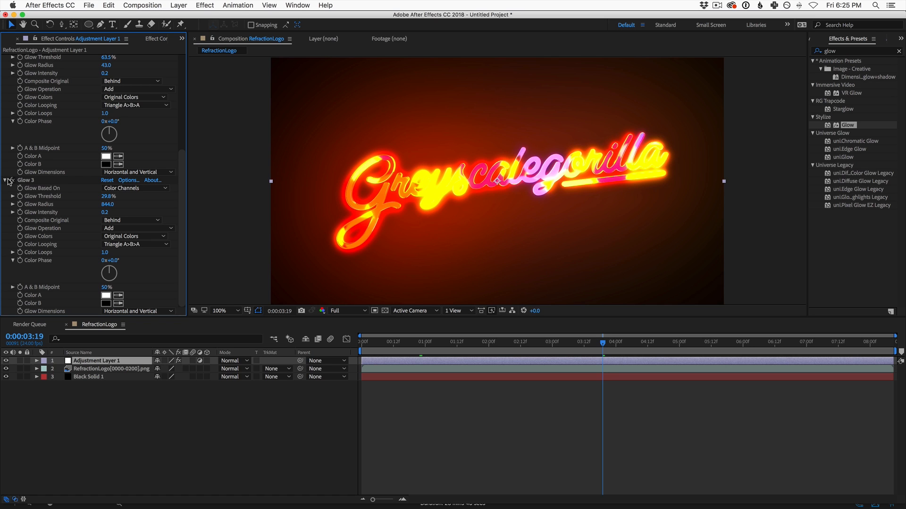
pyautogui.moveTo(182, 163); pyautogui.dragTo(182, 83)
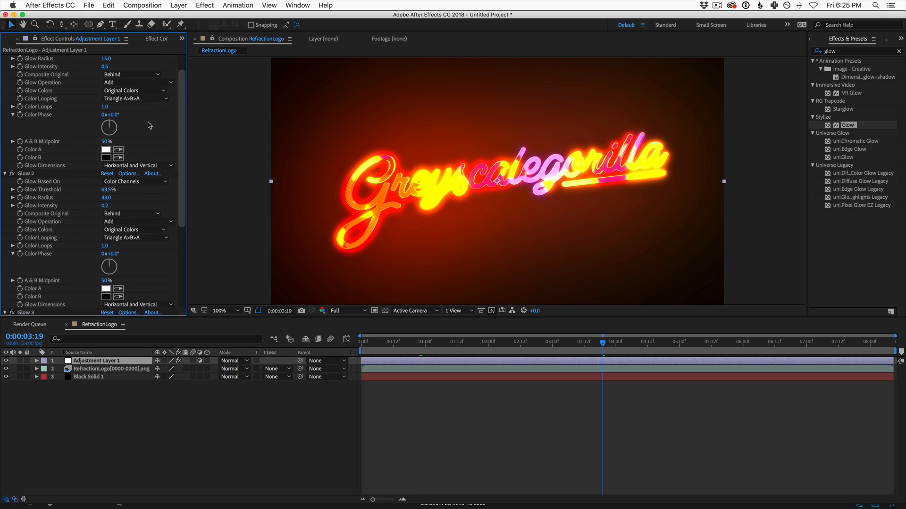
pyautogui.click(12, 174)
pyautogui.click(12, 174)
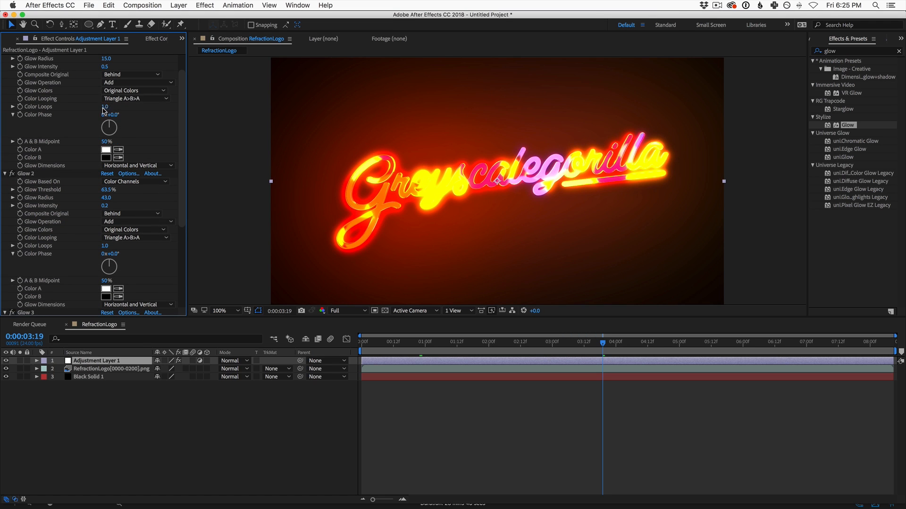
pyautogui.click(104, 205)
pyautogui.write('0.1')
pyautogui.press('Return')
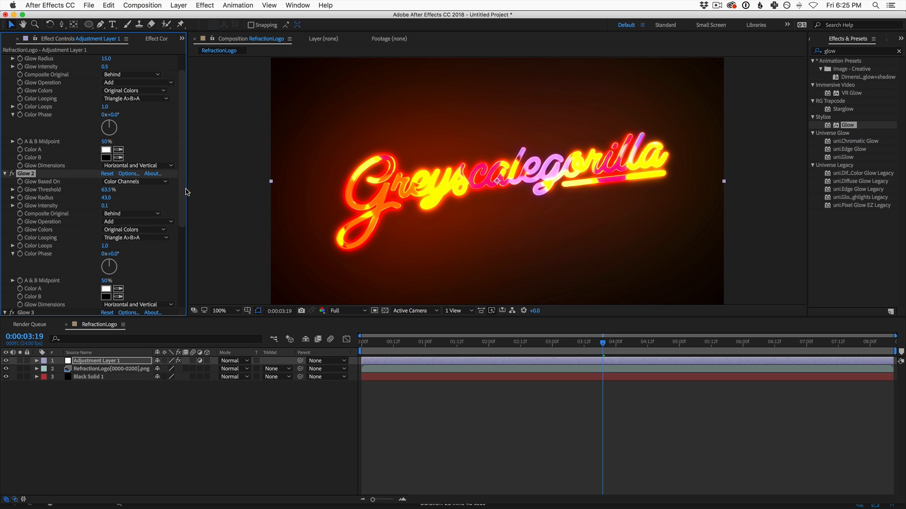
# - Try an intensity of 0.1 on Glow 3, check the logo at 0:00:01:17, and set the intensity back to 0.2
pyautogui.scroll(-5, 186, 271)
pyautogui.scroll(-2, 185, 271)
pyautogui.click(106, 212)
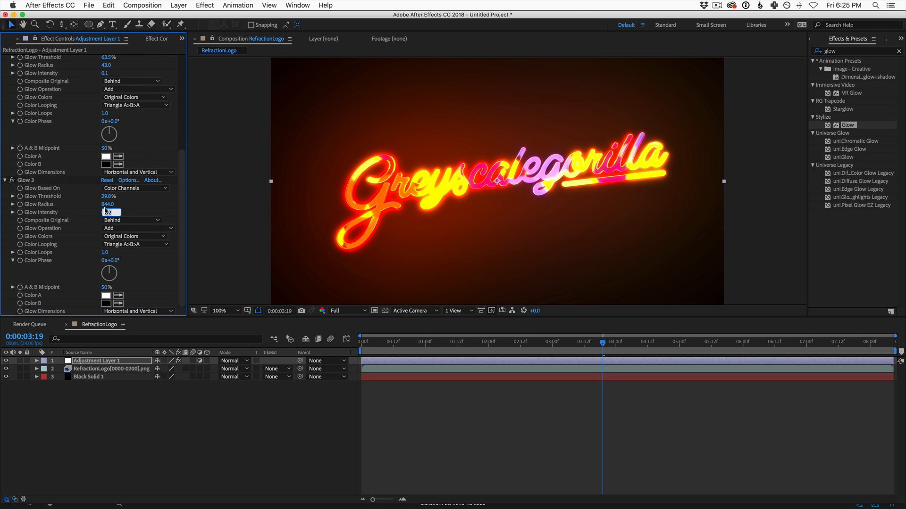
pyautogui.write('.1')
pyautogui.press('Return')
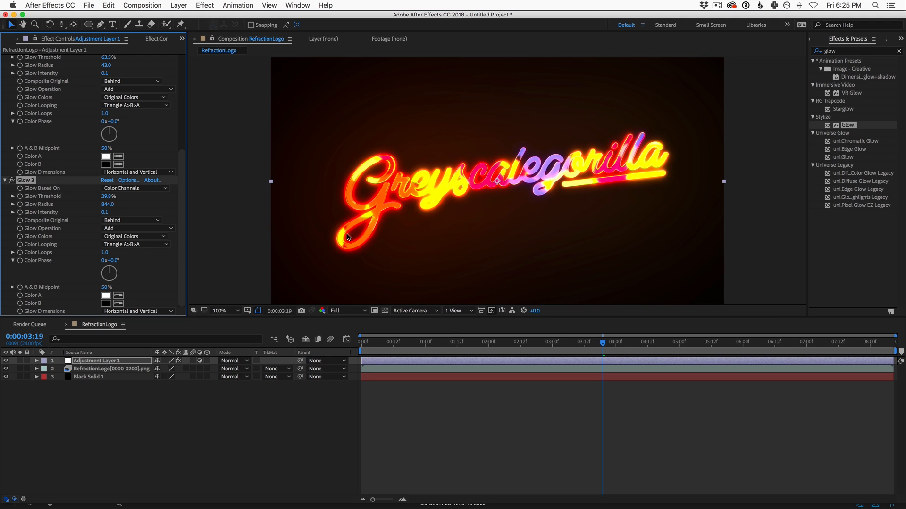
pyautogui.moveTo(404, 343); pyautogui.dragTo(470, 357)
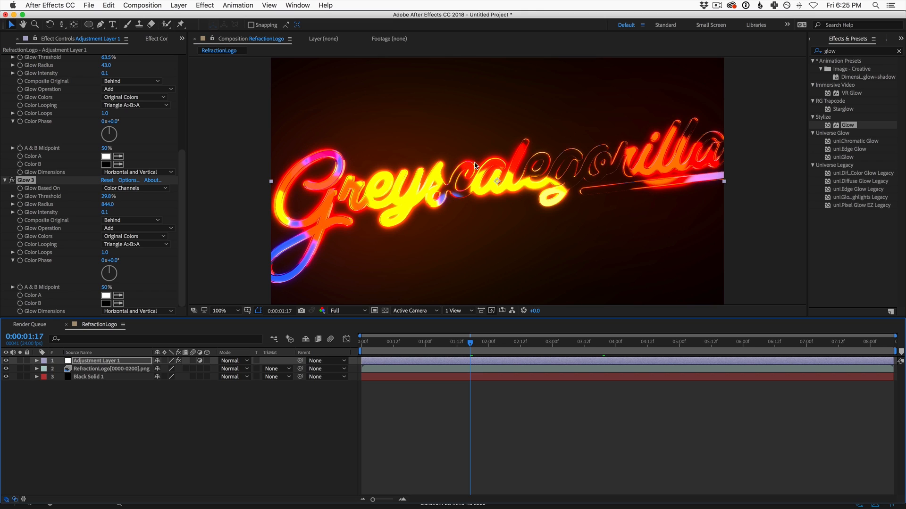
pyautogui.click(106, 212)
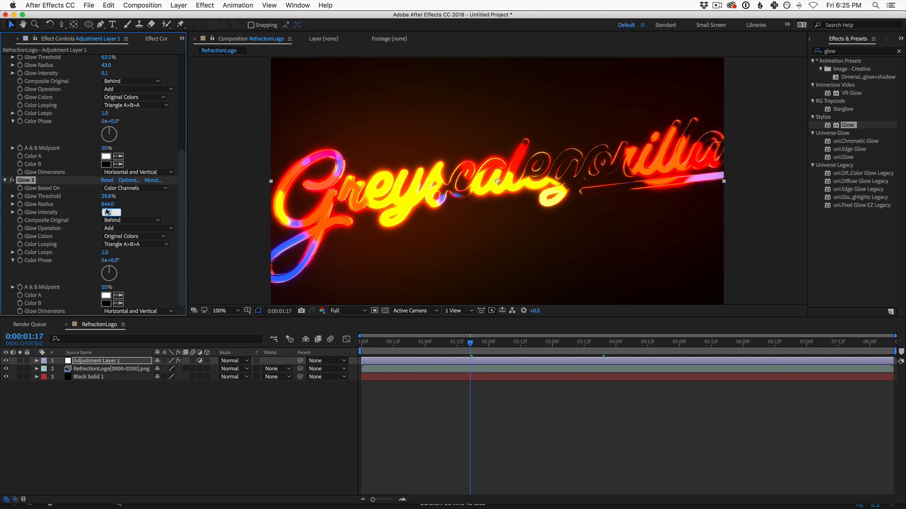
pyautogui.write('.2')
pyautogui.press('Return')
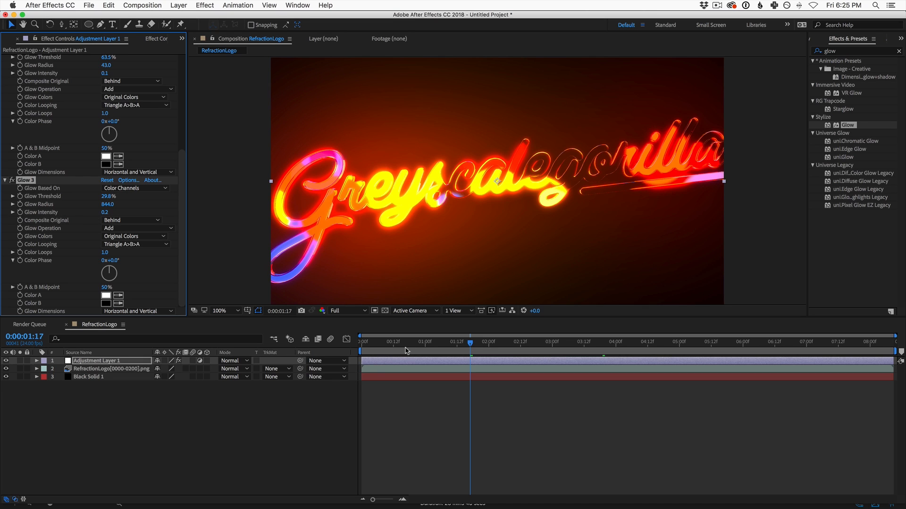
# - Keyframe Adjustment Layer 1's opacity at 100% at 0:00:01:02 and 58% at 0:00:04:12, and preview the fade
pyautogui.moveTo(404, 345); pyautogui.dragTo(431, 357)
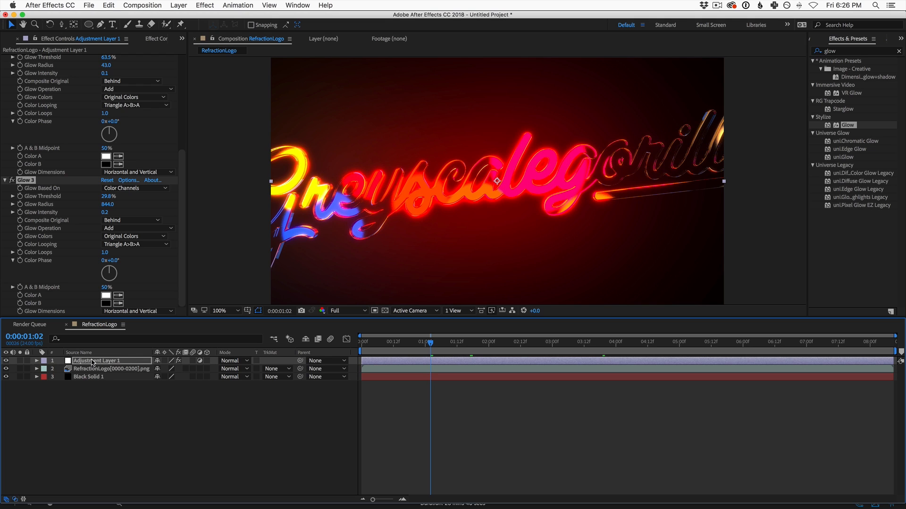
pyautogui.press('t')
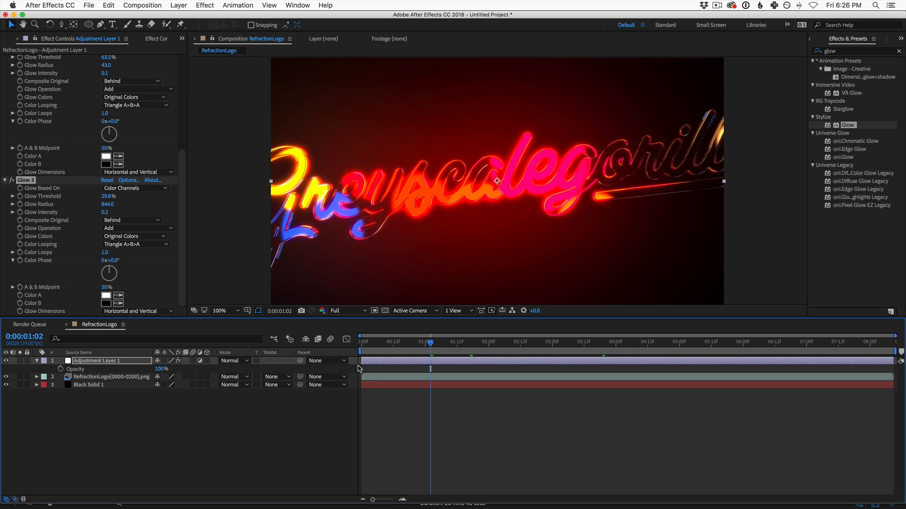
pyautogui.click(60, 370)
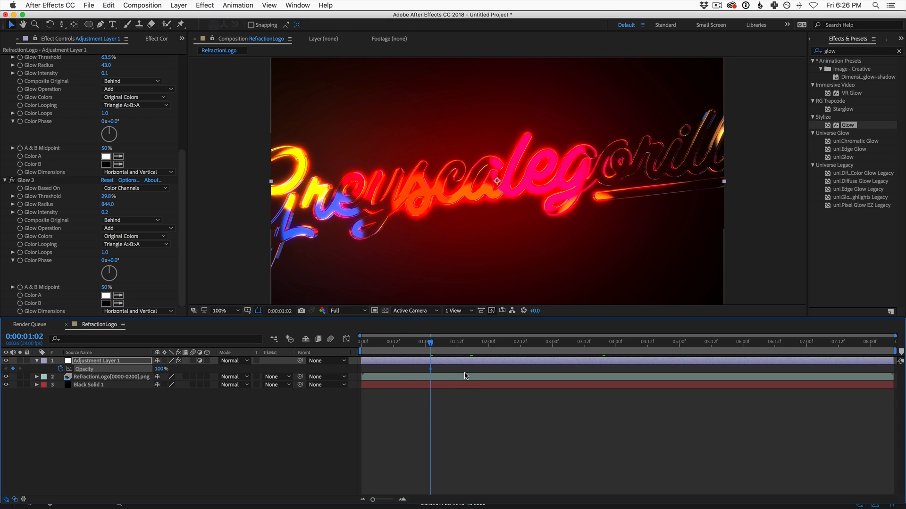
pyautogui.click(470, 343)
pyautogui.moveTo(501, 346); pyautogui.dragTo(647, 362)
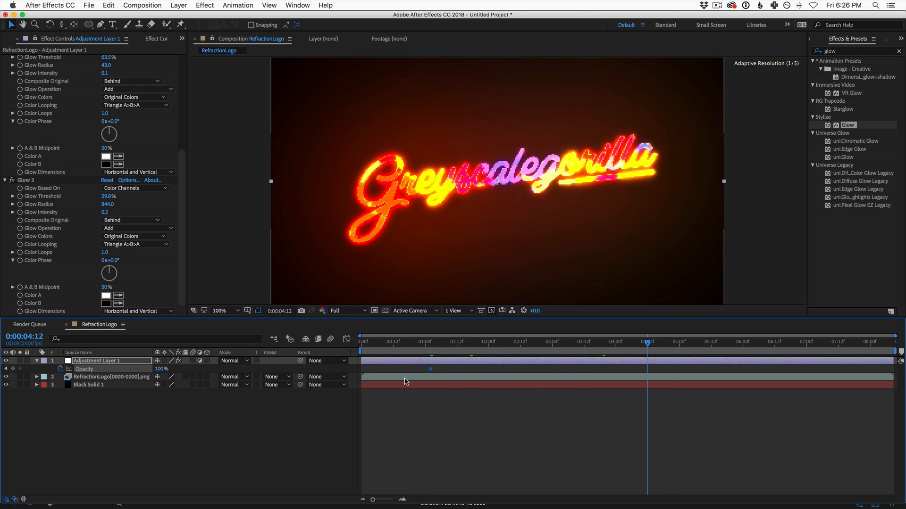
pyautogui.moveTo(160, 369); pyautogui.dragTo(142, 377)
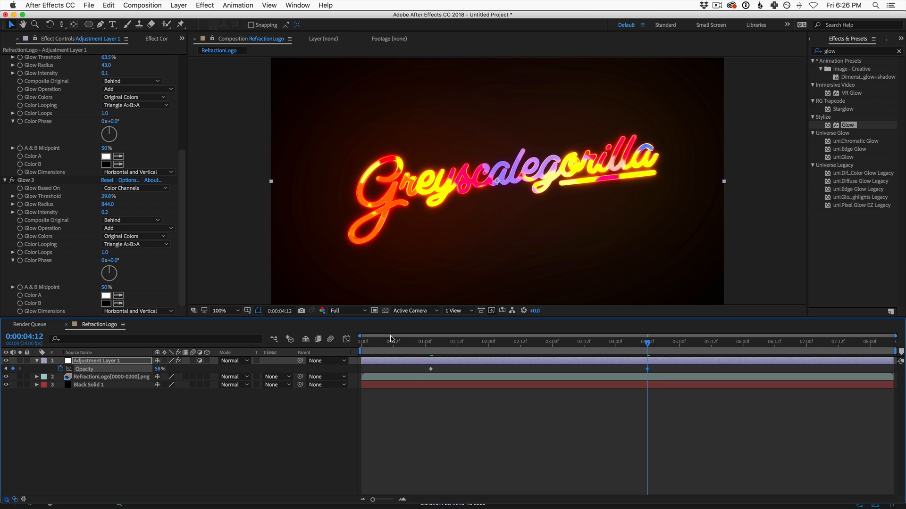
pyautogui.press('space')
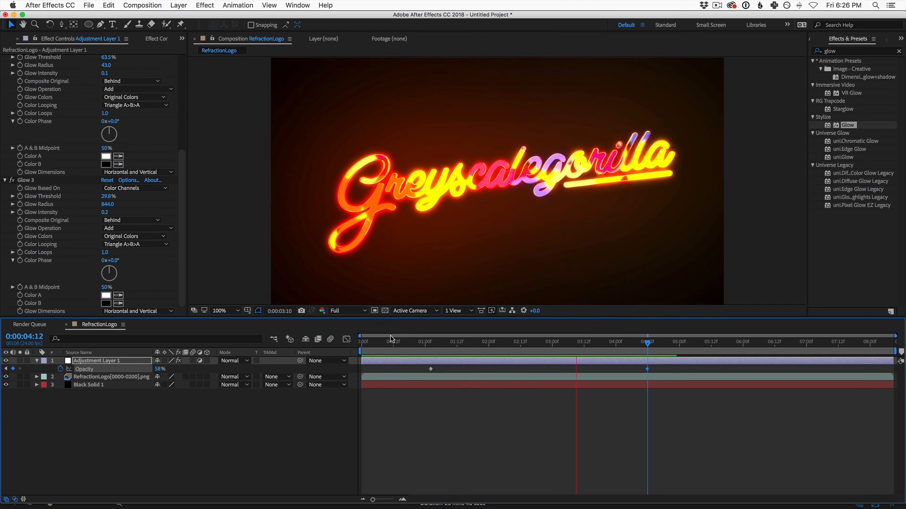
pyautogui.press('space')
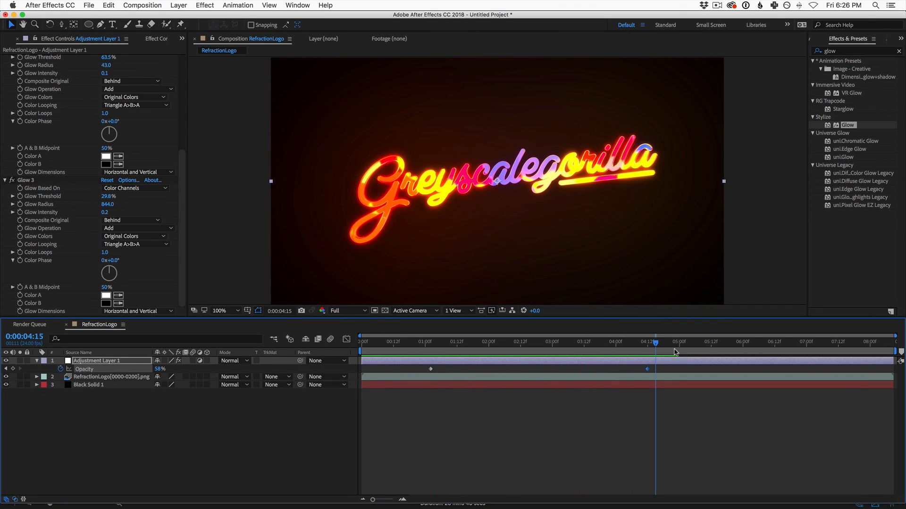
pyautogui.moveTo(657, 342); pyautogui.dragTo(682, 344)
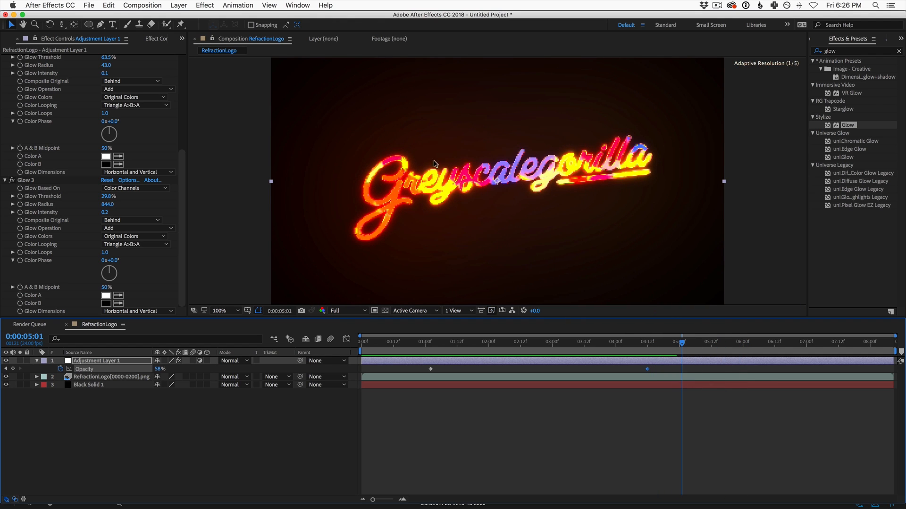
pyautogui.click(184, 5)
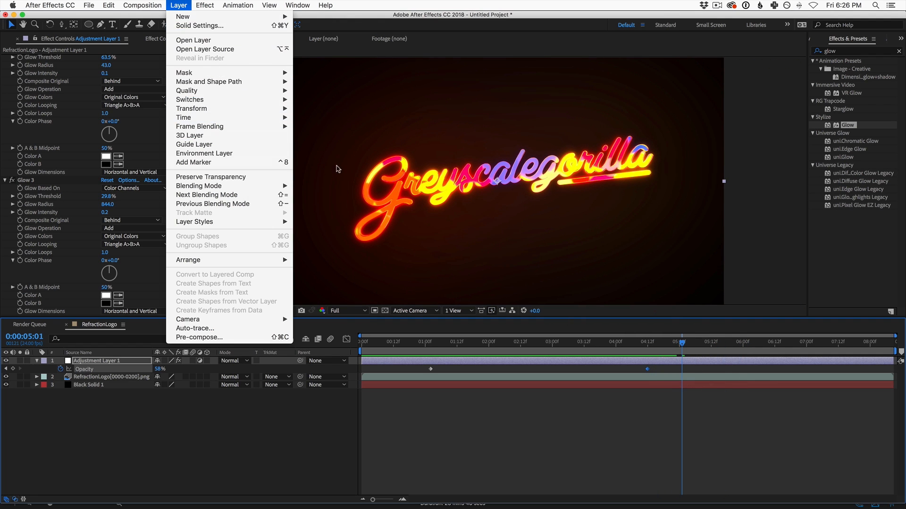
pyautogui.moveTo(184, 18)
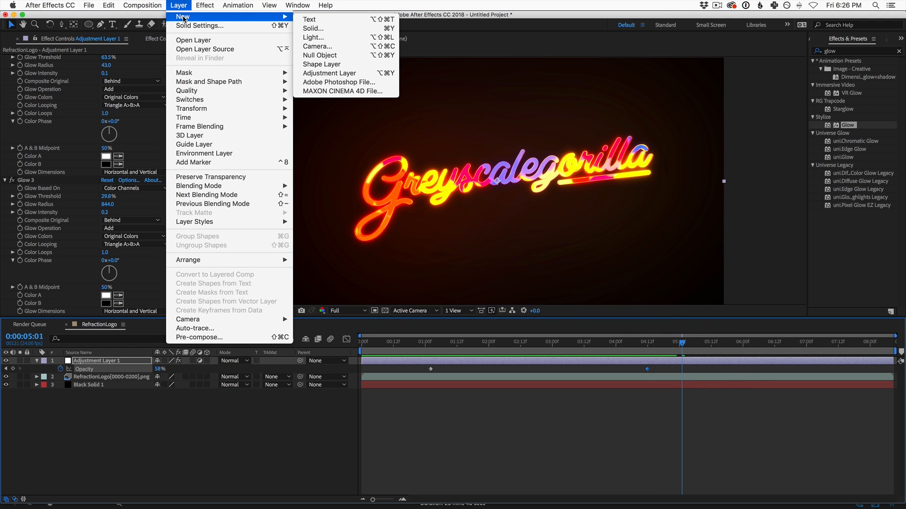
pyautogui.click(362, 29)
pyautogui.click(198, 271)
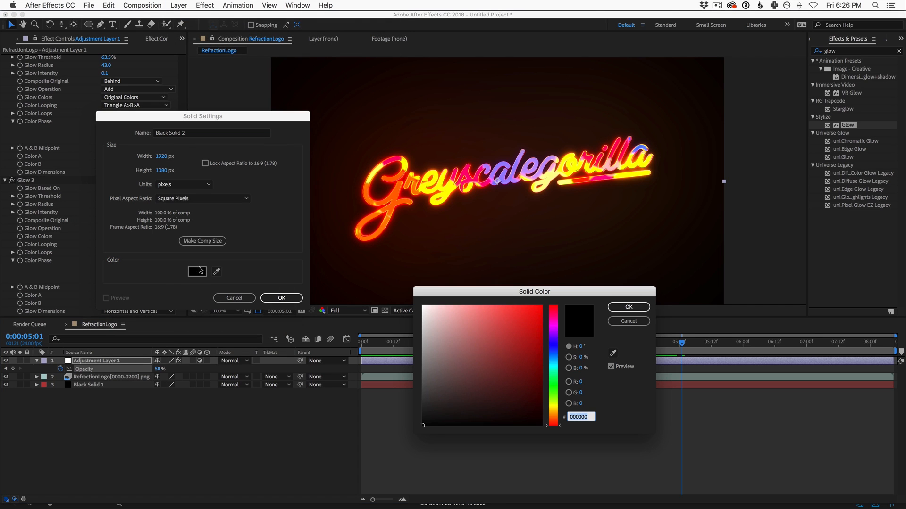
pyautogui.click(550, 357)
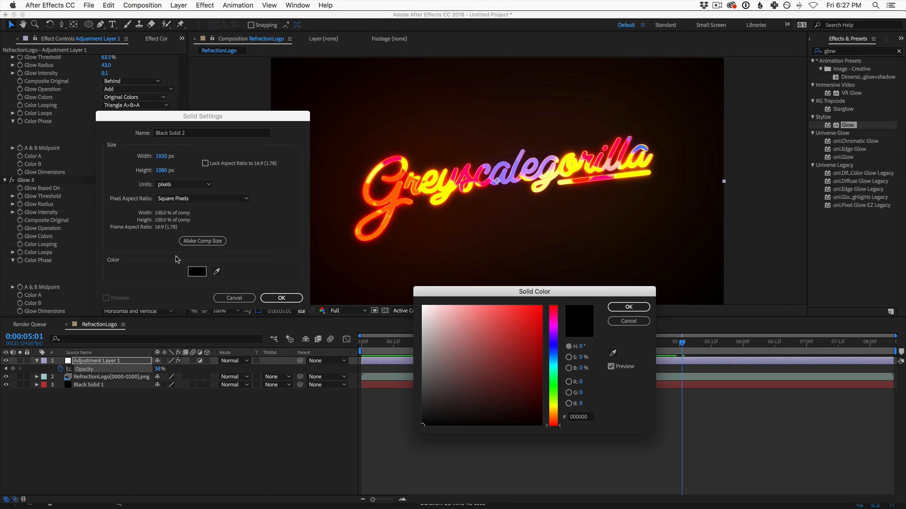
pyautogui.moveTo(552, 361); pyautogui.dragTo(547, 353)
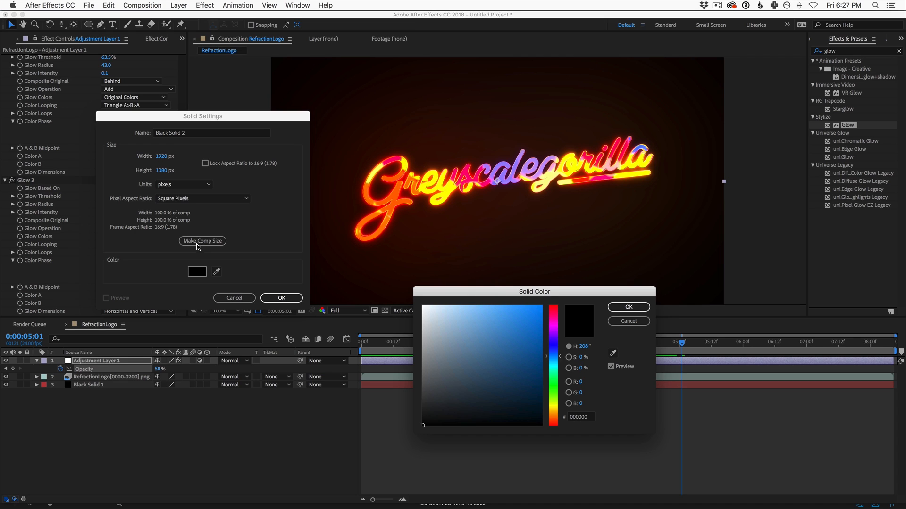
pyautogui.click(628, 307)
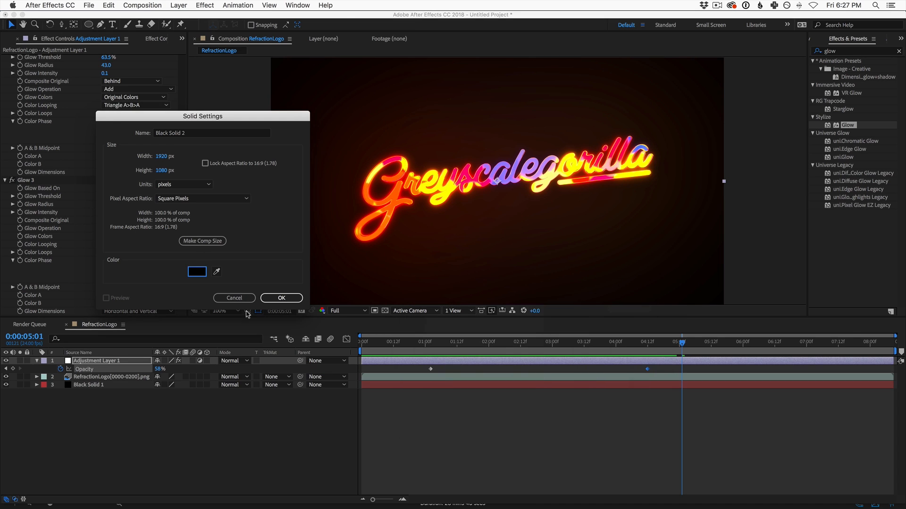
pyautogui.click(234, 298)
# - Create a new 1920 x 1080 px solid with the medium blue color 788EDE
pyautogui.click(178, 6)
pyautogui.moveTo(194, 15)
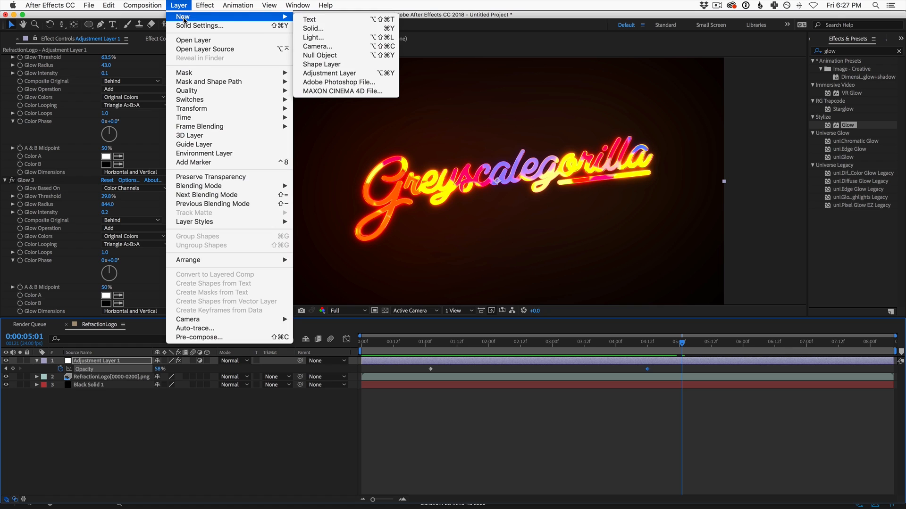
pyautogui.click(312, 23)
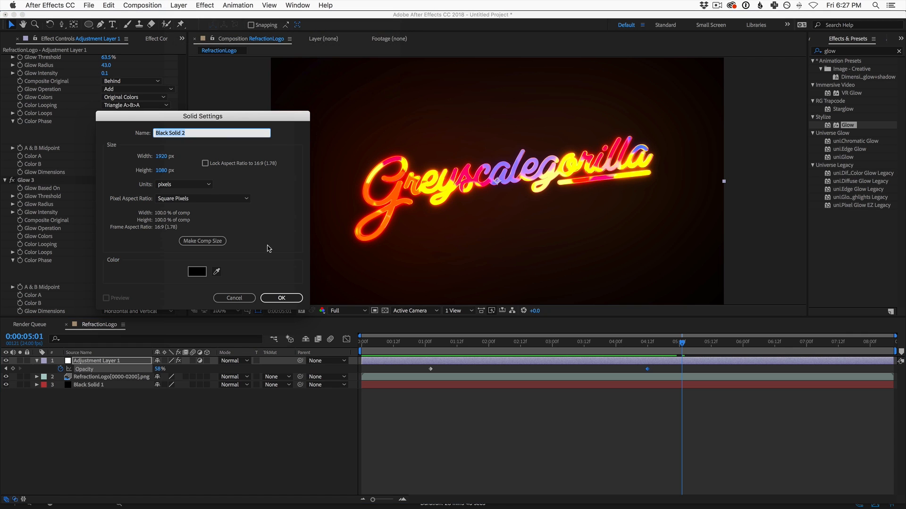
pyautogui.click(197, 271)
pyautogui.click(455, 323)
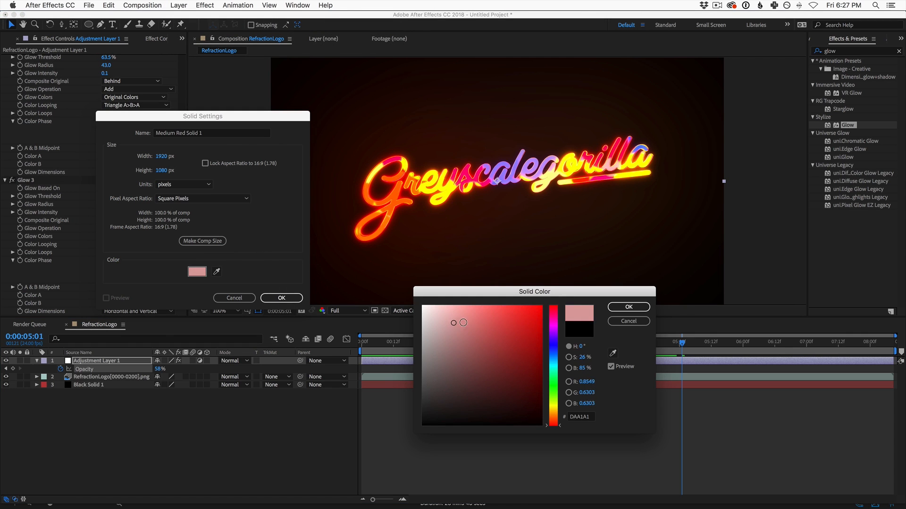
pyautogui.moveTo(554, 363); pyautogui.dragTo(555, 352)
pyautogui.moveTo(470, 321); pyautogui.dragTo(477, 321)
pyautogui.click(629, 307)
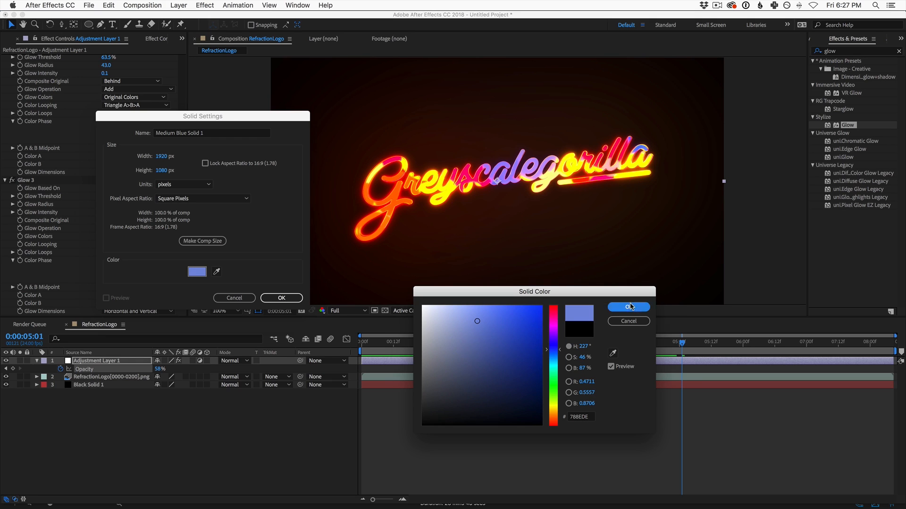
pyautogui.click(282, 298)
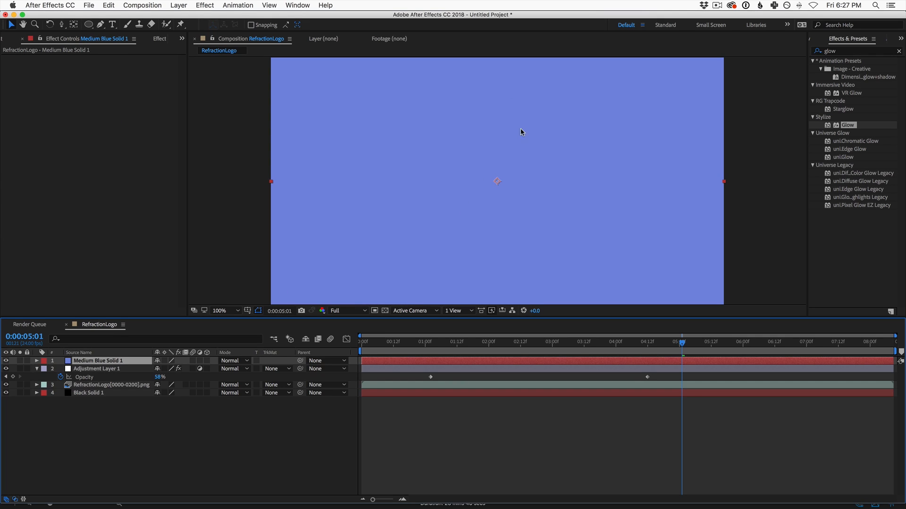
# - Draw a large elliptical mask on the blue solid, centered on the composition's upper edge, and feather it by 816 pixels
pyautogui.press('h')
pyautogui.moveTo(521, 126); pyautogui.dragTo(495, 253)
pyautogui.click(89, 25)
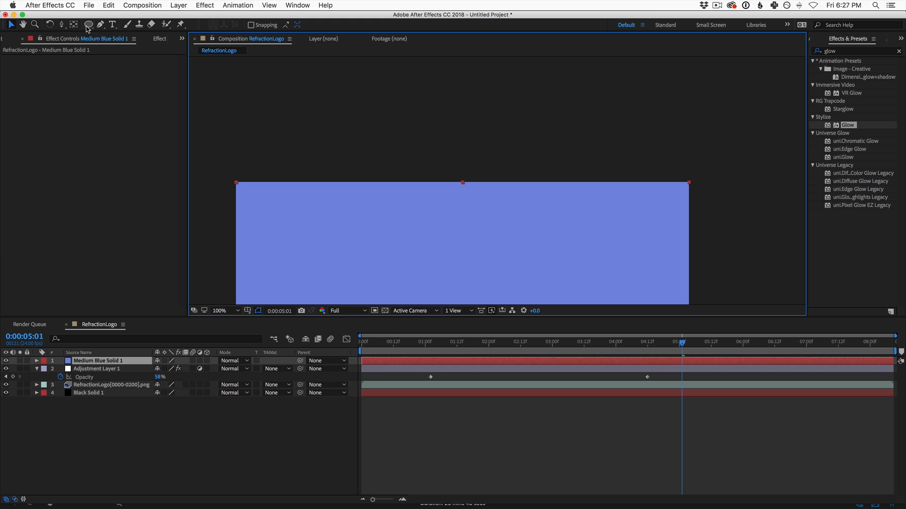
pyautogui.click(128, 45)
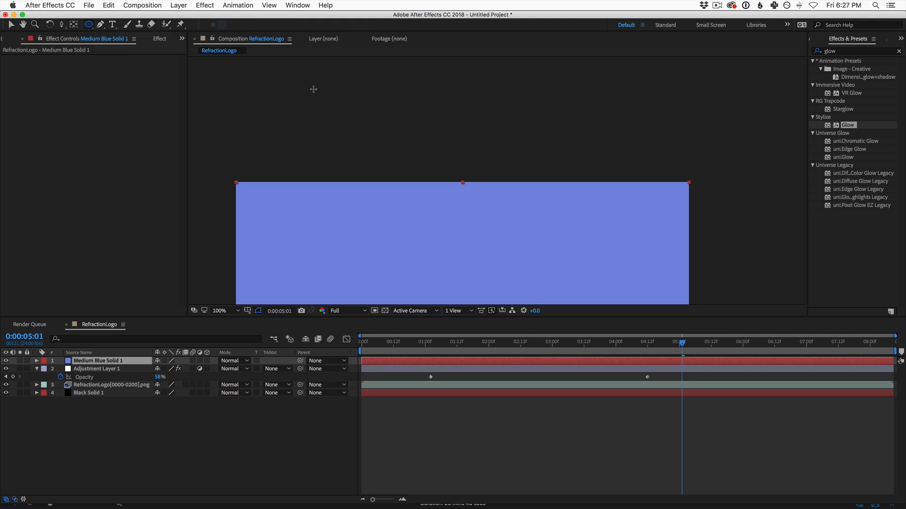
pyautogui.moveTo(295, 75); pyautogui.dragTo(601, 296)
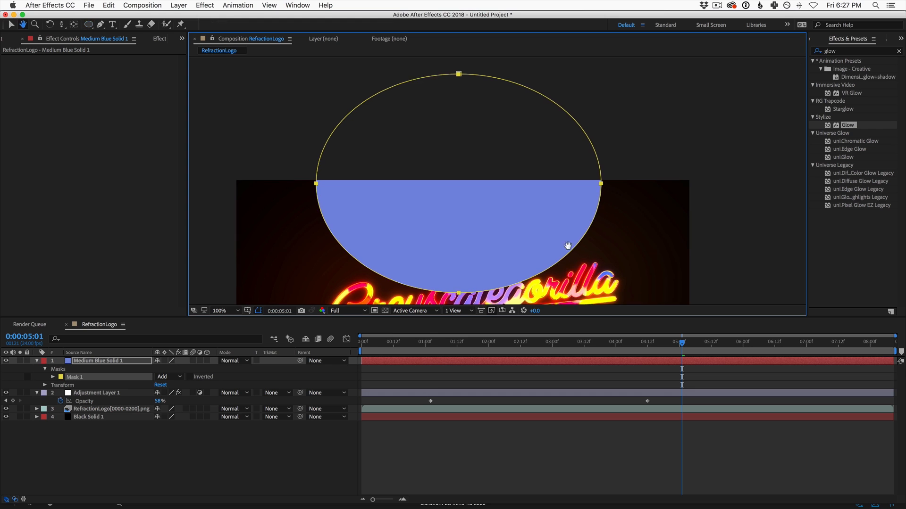
pyautogui.moveTo(587, 240); pyautogui.dragTo(607, 108)
pyautogui.press('space')
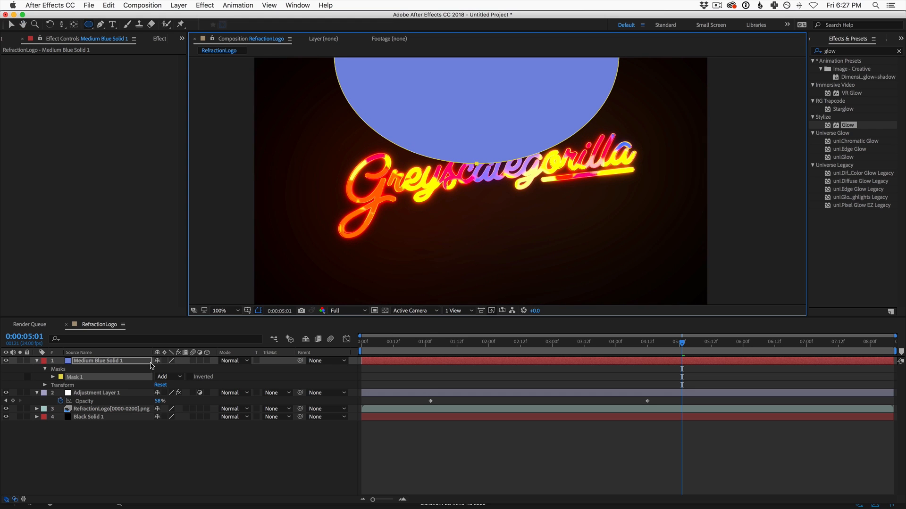
pyautogui.press('f')
pyautogui.moveTo(174, 378); pyautogui.dragTo(563, 385)
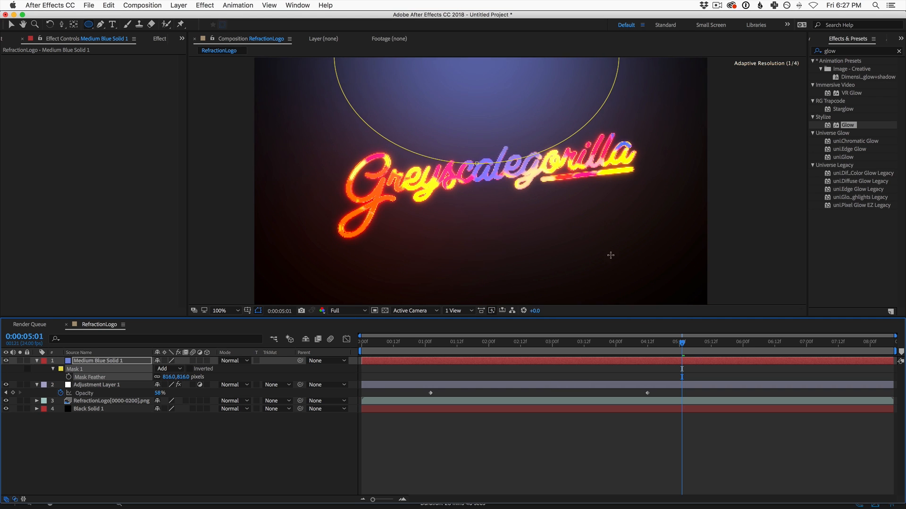
# - Shrink the elliptical mask by moving its lowest point up and both side points slightly inward
pyautogui.press('v')
pyautogui.moveTo(476, 163); pyautogui.dragTo(476, 145)
pyautogui.press('h')
pyautogui.moveTo(411, 155); pyautogui.dragTo(399, 220)
pyautogui.press('v')
pyautogui.moveTo(322, 117); pyautogui.dragTo(335, 116)
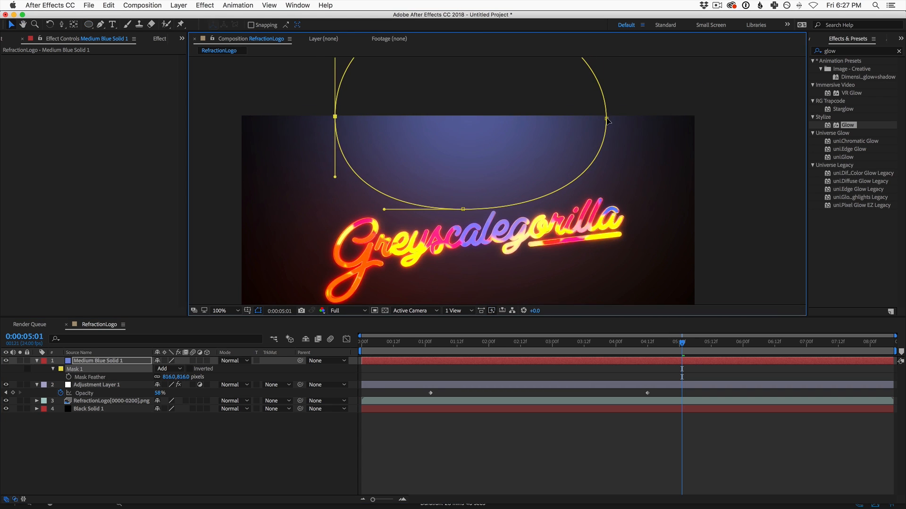
pyautogui.moveTo(607, 121); pyautogui.dragTo(595, 119)
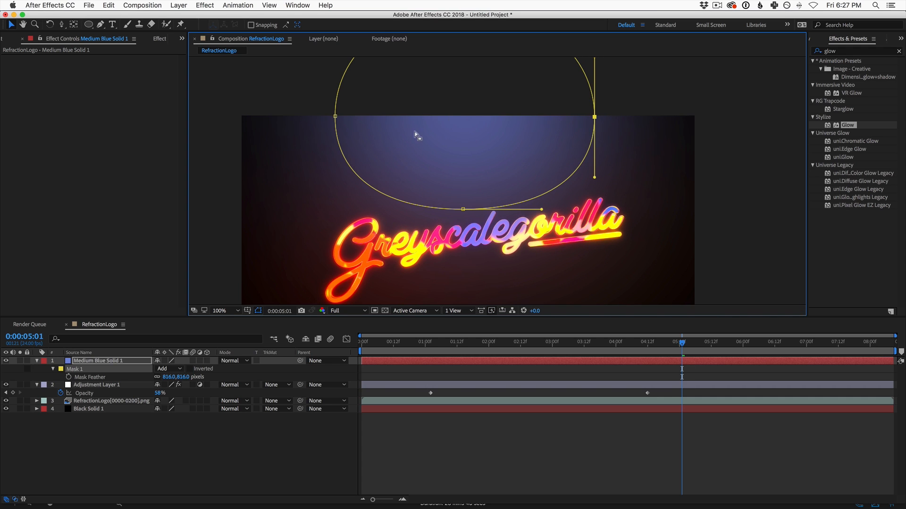
# - Move the elliptical mask's left point slightly inward and its lowest point slightly down, and set the blue solid's opacity to 43%
pyautogui.moveTo(335, 117); pyautogui.dragTo(345, 116)
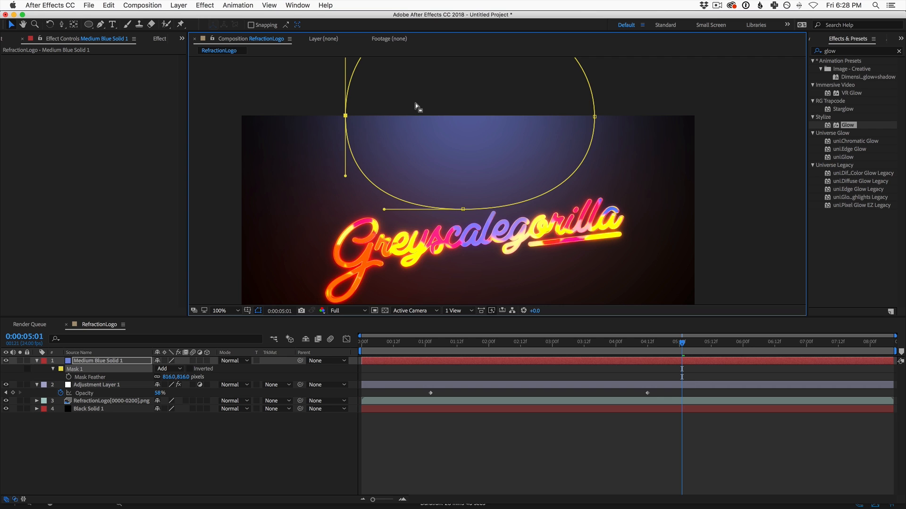
pyautogui.moveTo(462, 209); pyautogui.dragTo(467, 221)
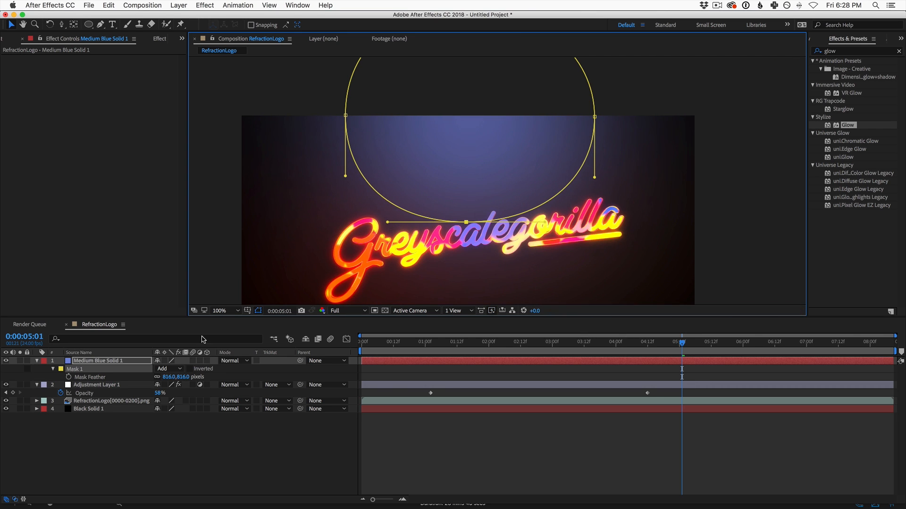
pyautogui.press('t')
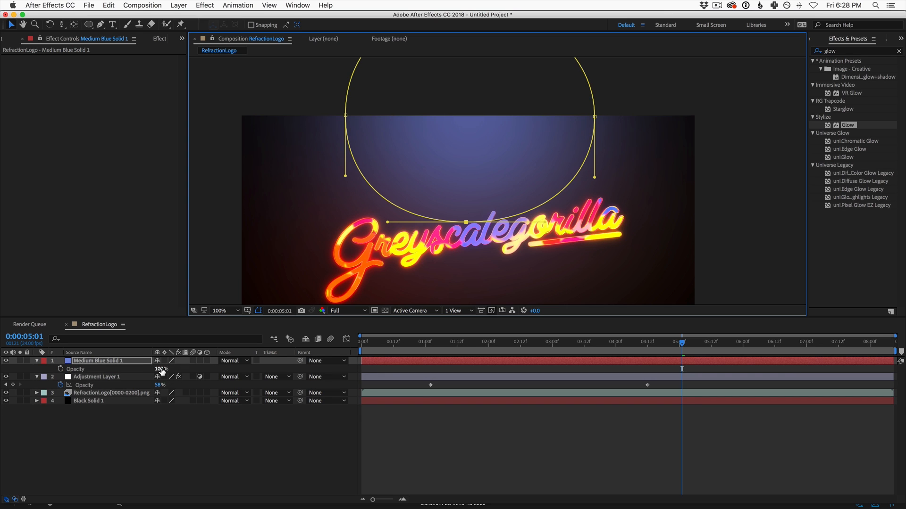
pyautogui.moveTo(161, 372); pyautogui.dragTo(136, 371)
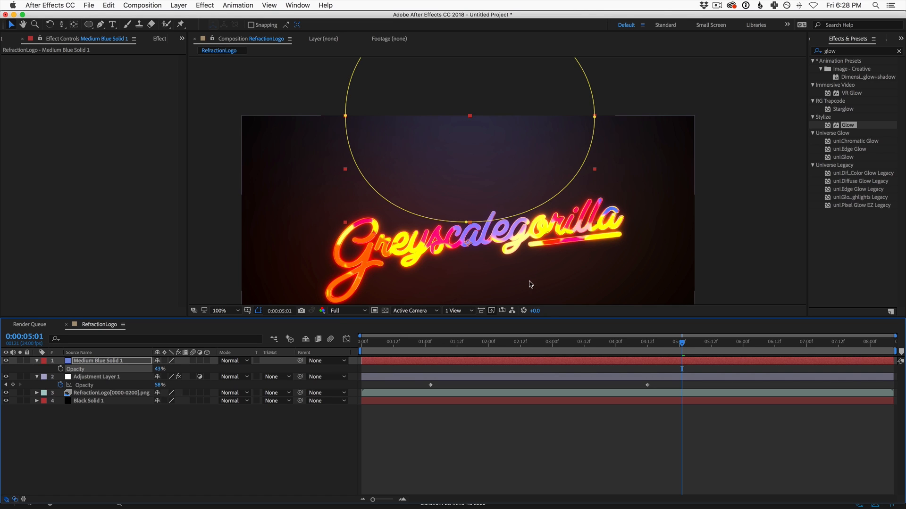
# - Find the Scatter effect, apply it to the blue solid, and set its Scatter Amount to 406
pyautogui.moveTo(845, 51); pyautogui.dragTo(758, 43)
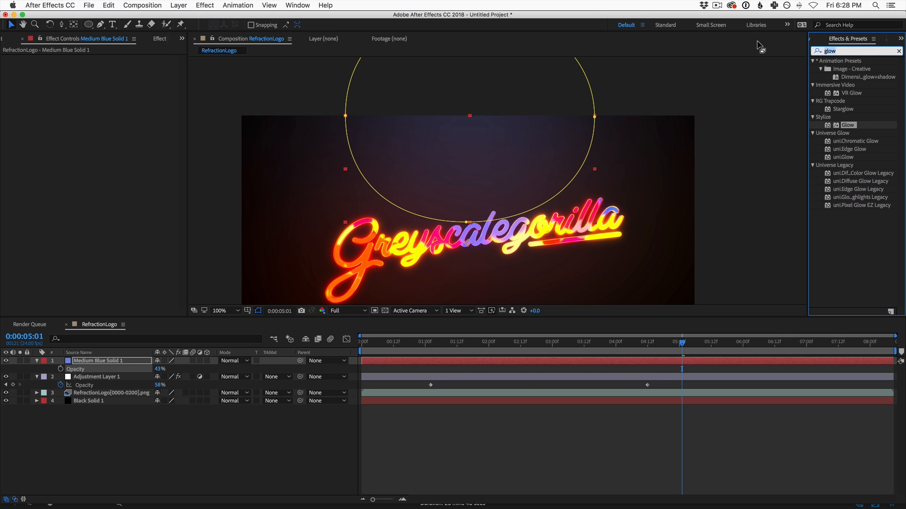
pyautogui.write('scatt')
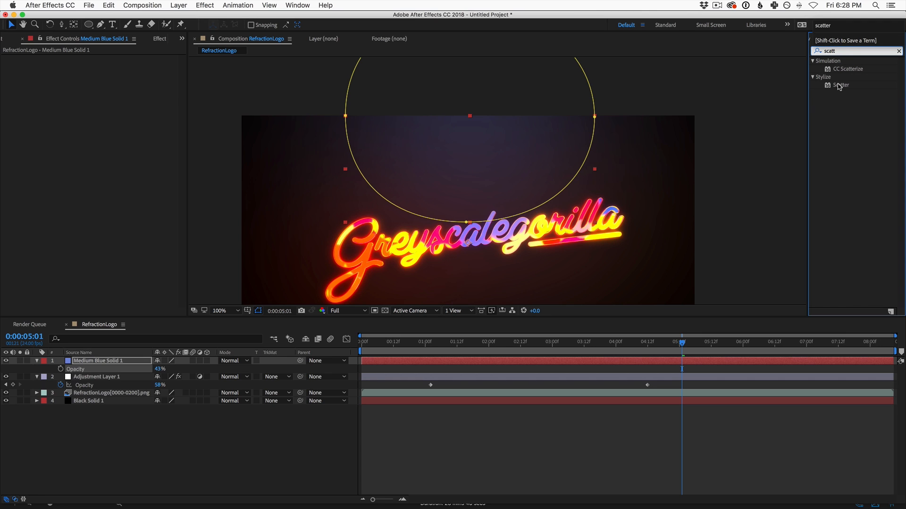
pyautogui.moveTo(838, 87); pyautogui.dragTo(110, 362)
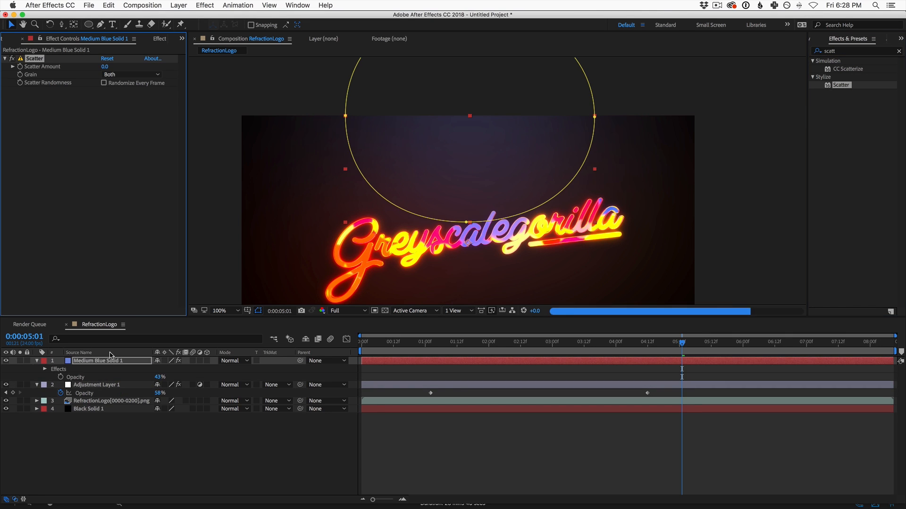
pyautogui.moveTo(105, 67); pyautogui.dragTo(289, 64)
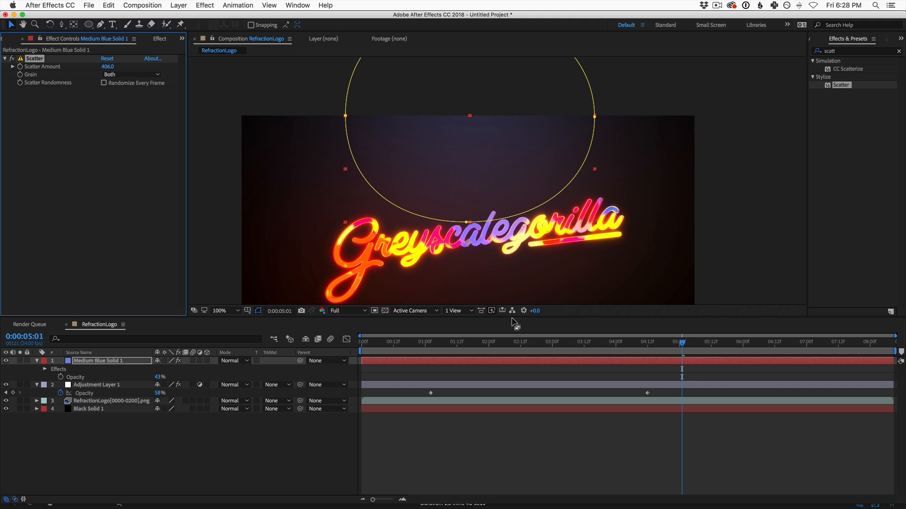
# - Duplicate the blue solid and place the copy below the RefractionLogo sequence, directly above Black Solid 1
pyautogui.moveTo(515, 314); pyautogui.dragTo(515, 394)
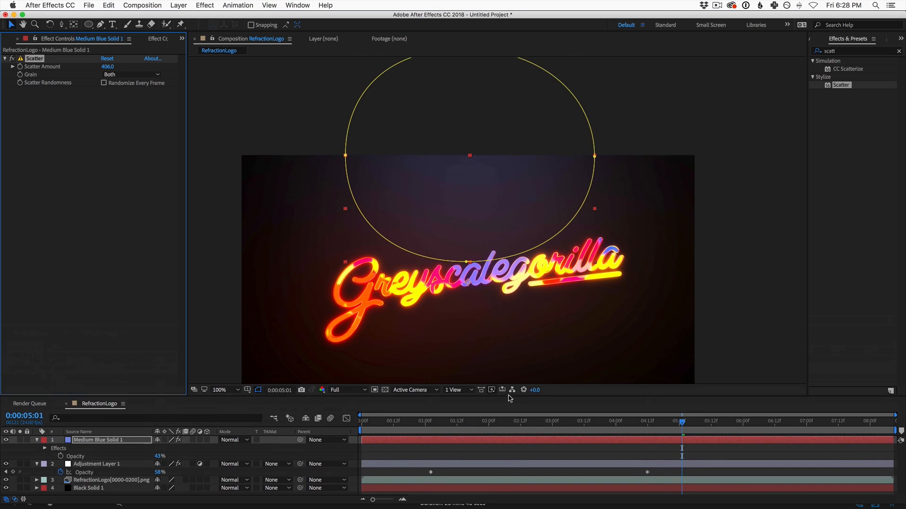
pyautogui.click(104, 439)
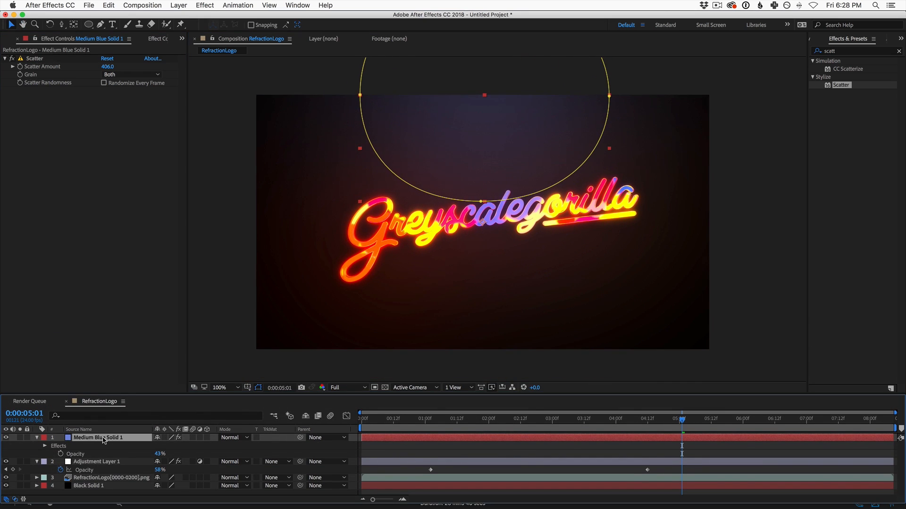
pyautogui.press('super+d')
pyautogui.moveTo(106, 438); pyautogui.dragTo(115, 491)
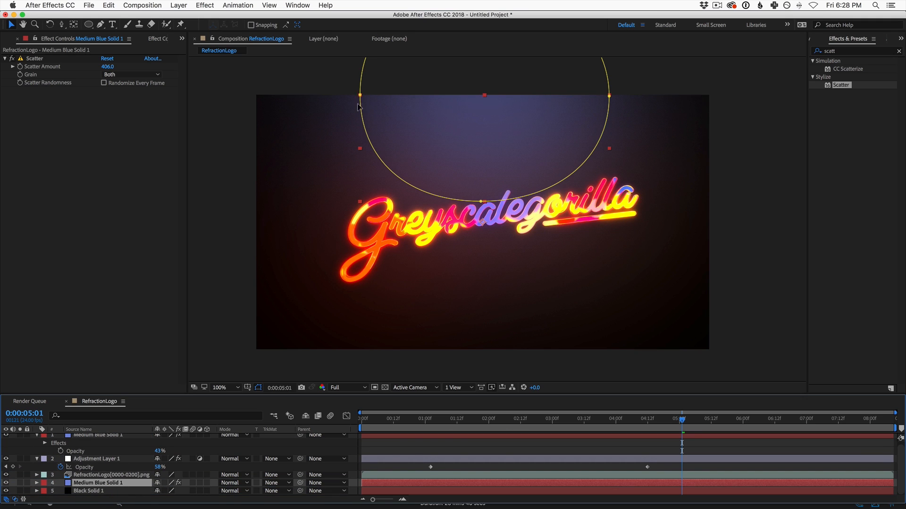
# - Reshape the lower blue solid's mask into a wide, flat oval around the logo by repositioning all four of its points
pyautogui.moveTo(359, 95); pyautogui.dragTo(336, 241)
pyautogui.moveTo(480, 201); pyautogui.dragTo(520, 336)
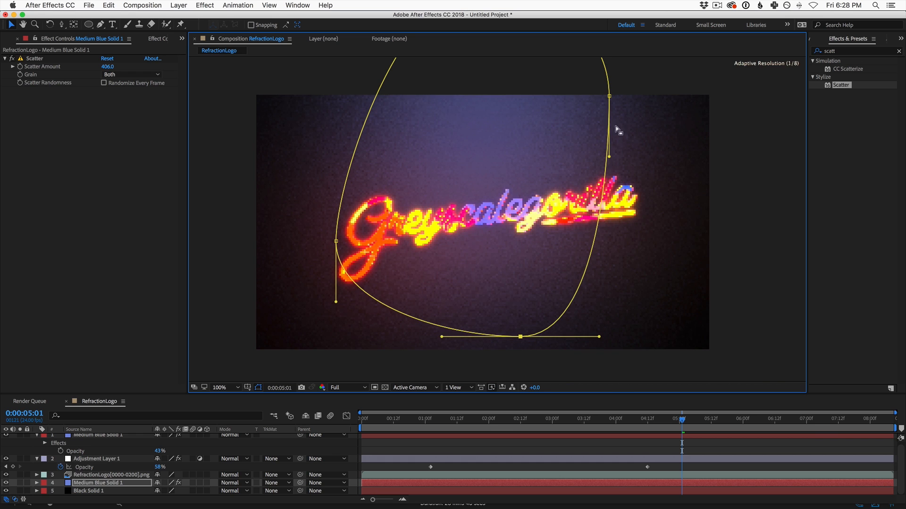
pyautogui.moveTo(609, 96); pyautogui.dragTo(683, 231)
pyautogui.press('space')
pyautogui.moveTo(514, 114)
pyautogui.mouseDown()
pyautogui.moveTo(512, 165)
pyautogui.moveTo(511, 131)
pyautogui.mouseUp()
pyautogui.moveTo(472, 66); pyautogui.dragTo(473, 110)
pyautogui.press('space')
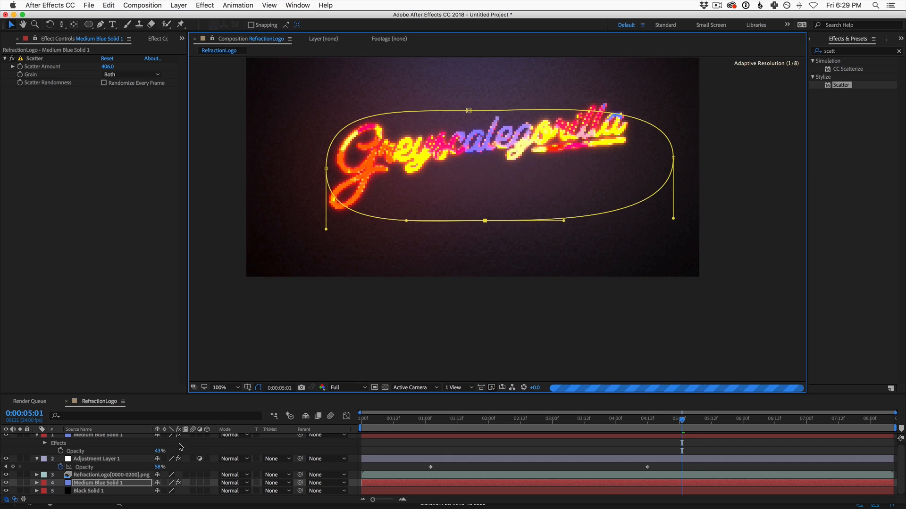
# - Set the lower blue solid's opacity to 10% and deselect it
pyautogui.press('t')
pyautogui.moveTo(158, 492); pyautogui.dragTo(150, 489)
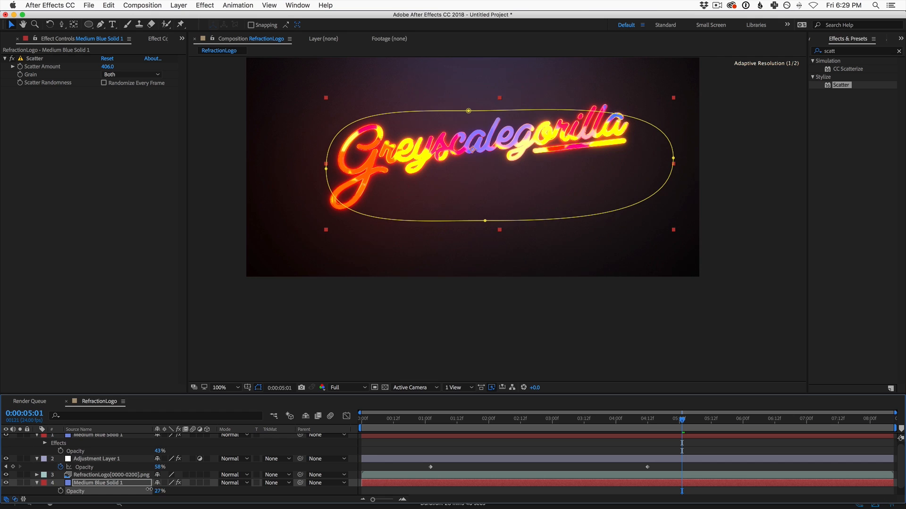
pyautogui.click(357, 333)
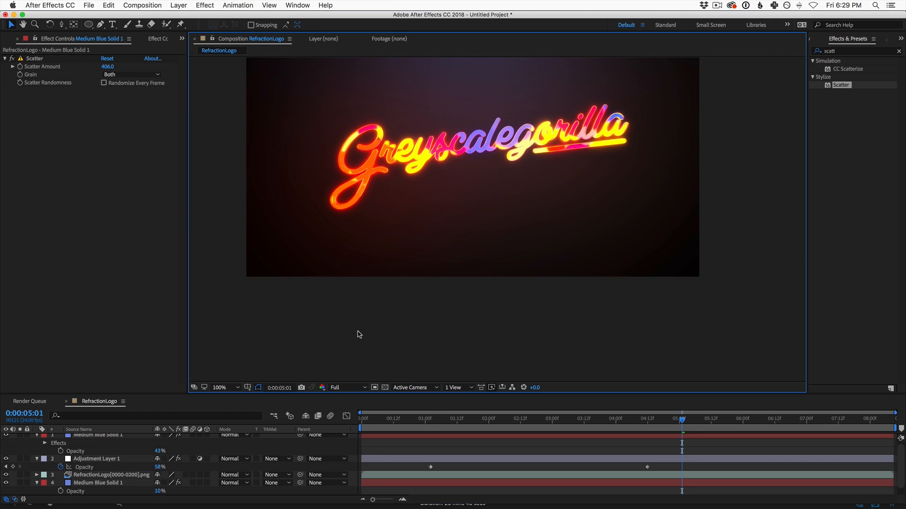
# - Hide both blue solids and show them again to compare the logo with and without the blue light
pyautogui.press('space')
pyautogui.moveTo(357, 333); pyautogui.dragTo(362, 373)
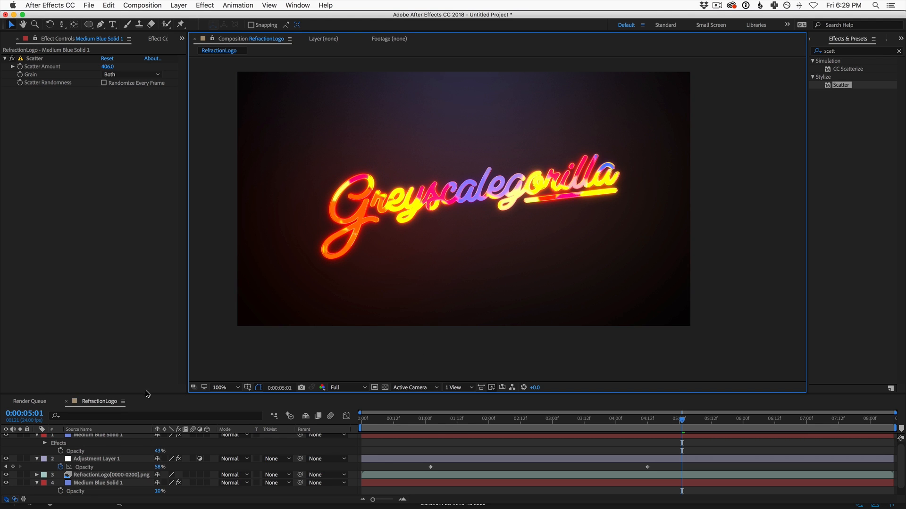
pyautogui.moveTo(148, 394); pyautogui.dragTo(147, 321)
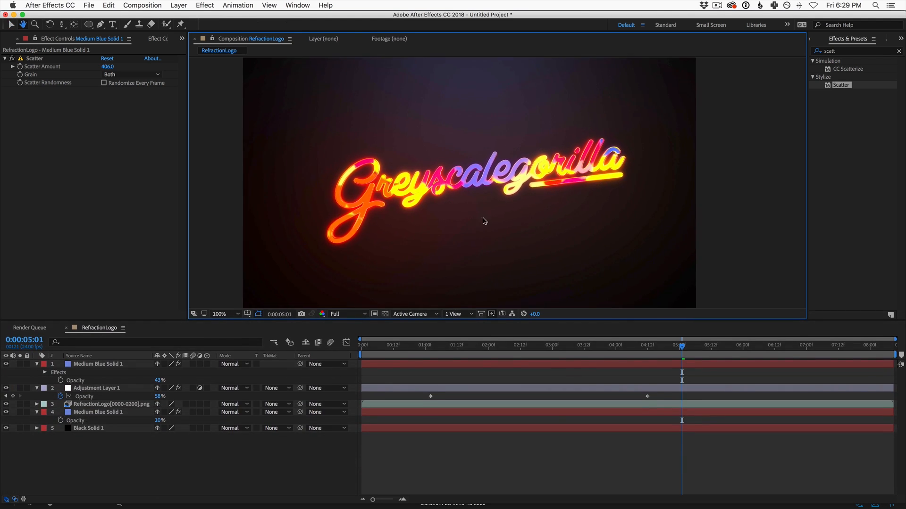
pyautogui.click(6, 364)
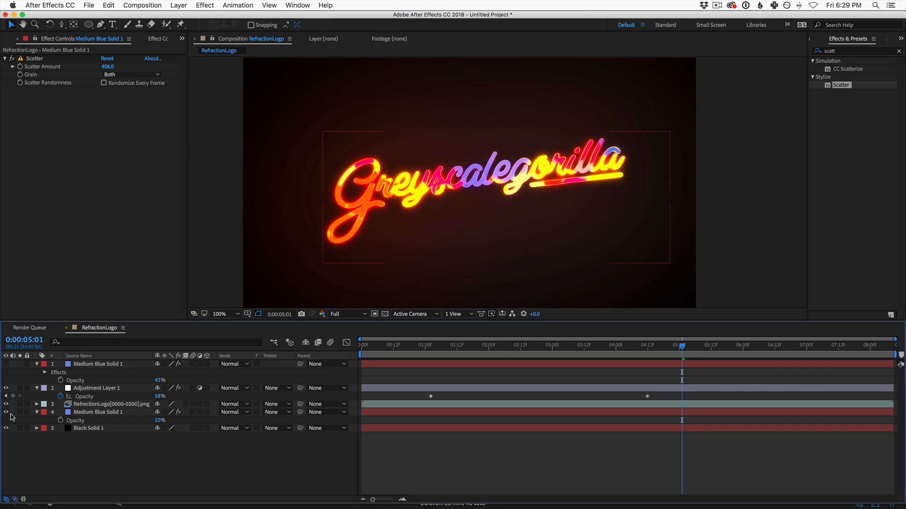
pyautogui.click(6, 412)
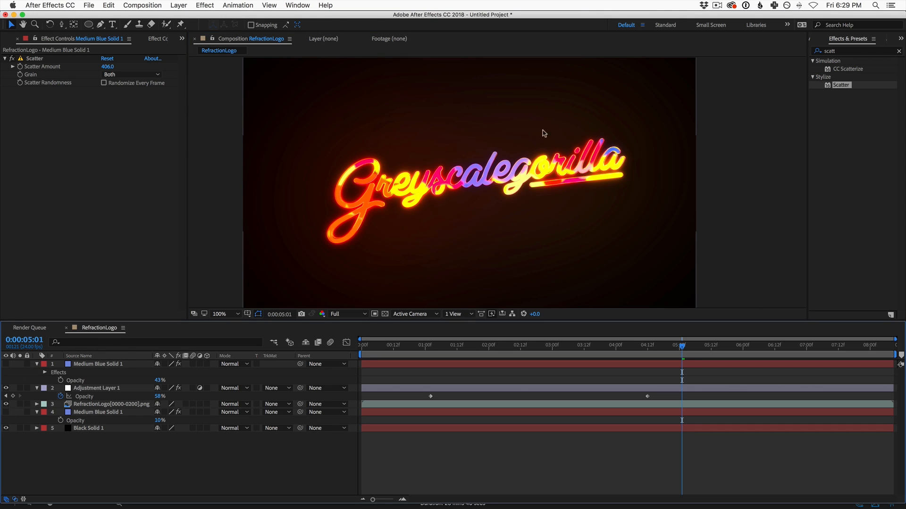
pyautogui.click(6, 412)
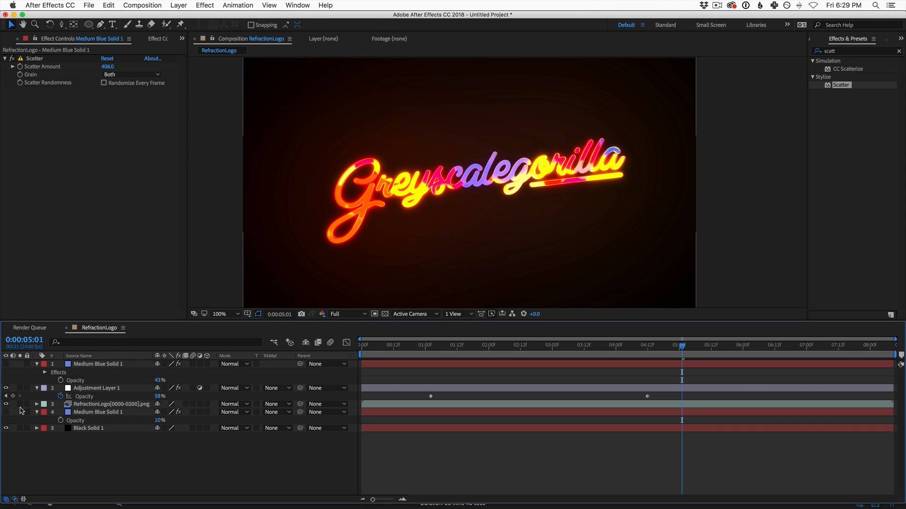
pyautogui.click(6, 364)
# - Set the upper blue solid's opacity to 27% and deselect it
pyautogui.click(113, 364)
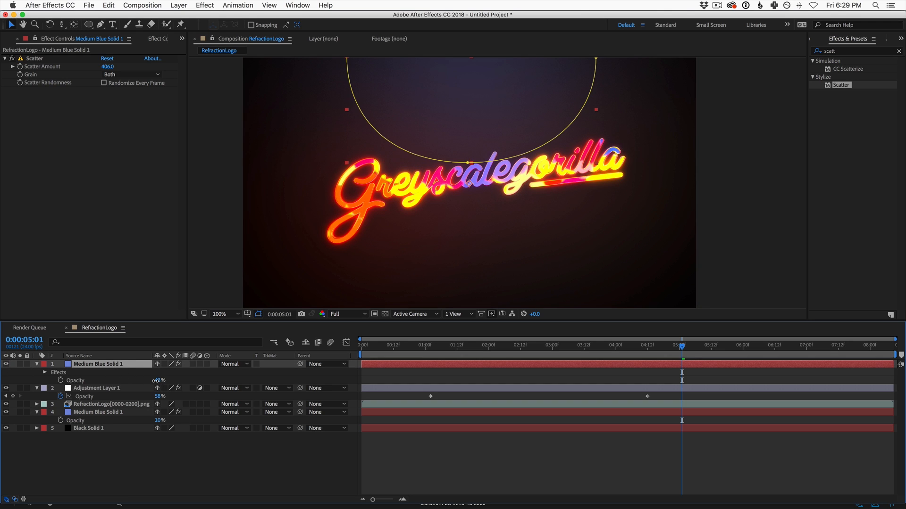
pyautogui.moveTo(158, 380); pyautogui.dragTo(154, 381)
pyautogui.click(138, 264)
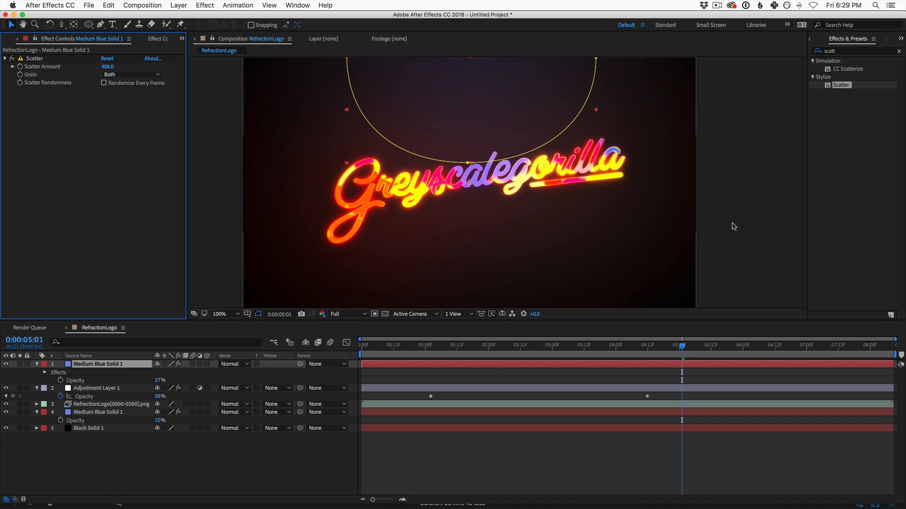
pyautogui.click(750, 232)
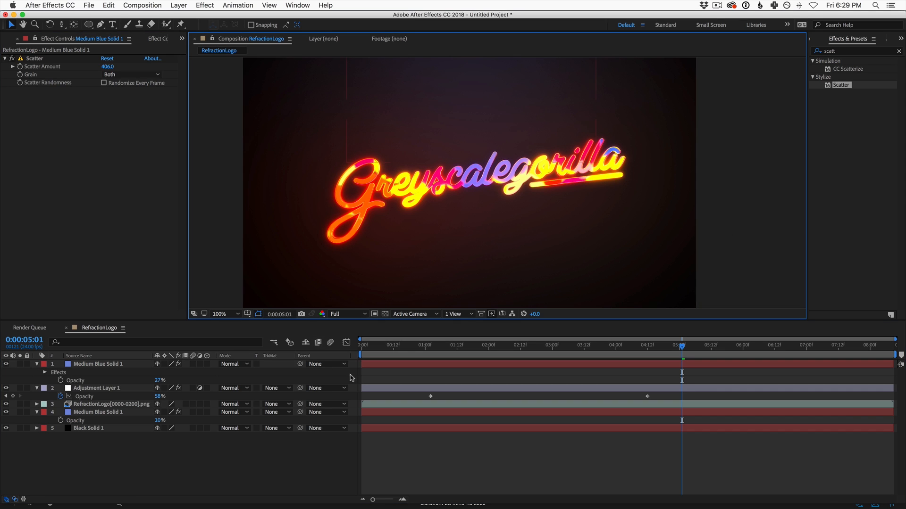
# - Play back the composition to preview the blue light behind the animated logo
pyautogui.moveTo(513, 222); pyautogui.dragTo(508, 215, button='middle')
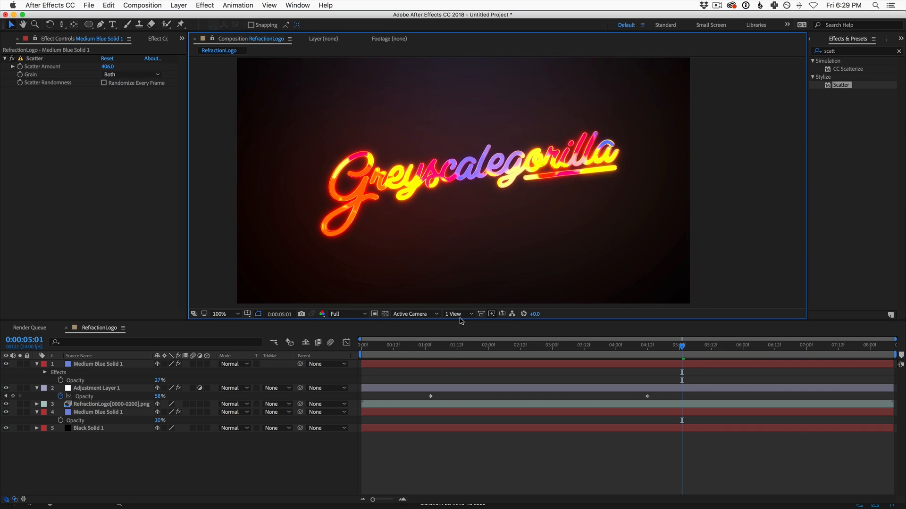
pyautogui.press('space')
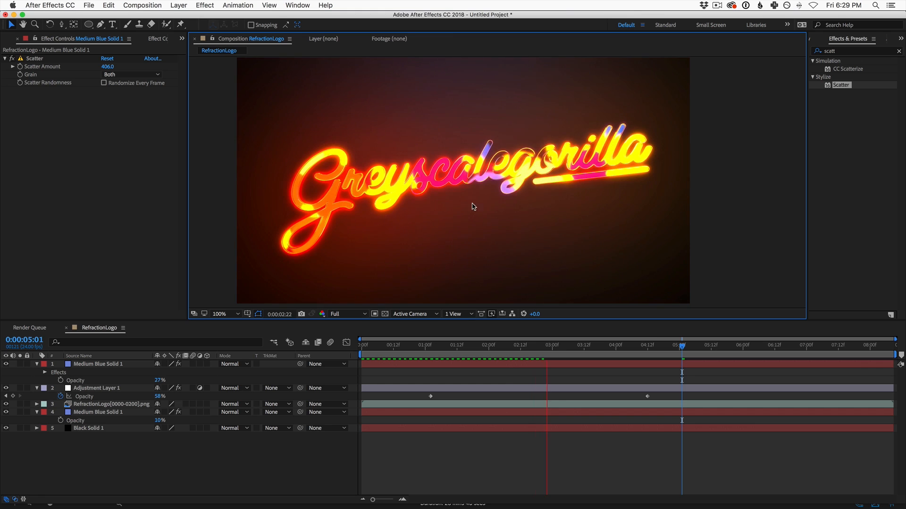
pyautogui.press('space')
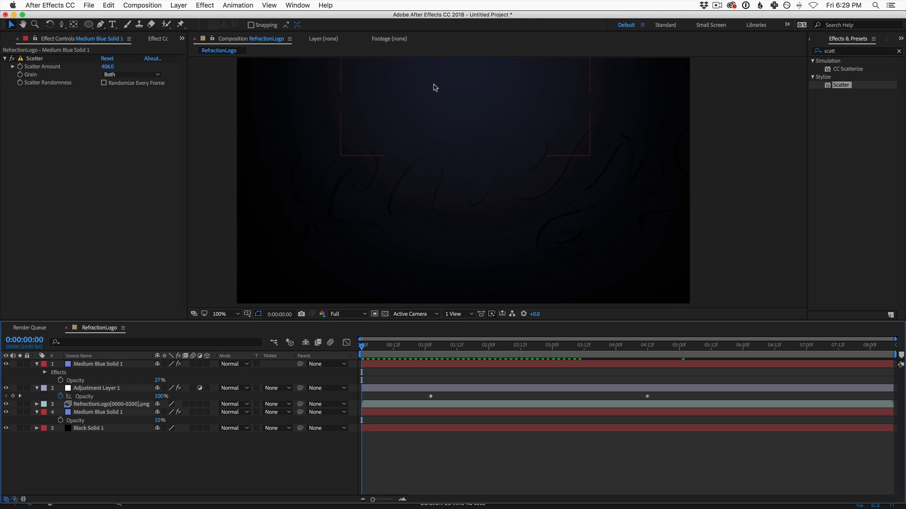
# - Keyframe the upper blue solid's opacity at 27% at 0:00:05:15 and 0% at 0:00:00:00
pyautogui.moveTo(625, 346); pyautogui.dragTo(720, 351)
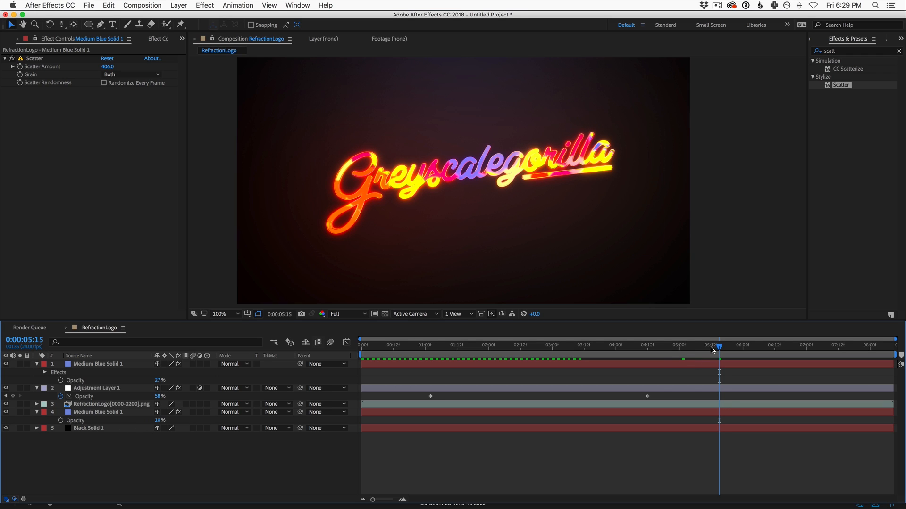
pyautogui.click(100, 364)
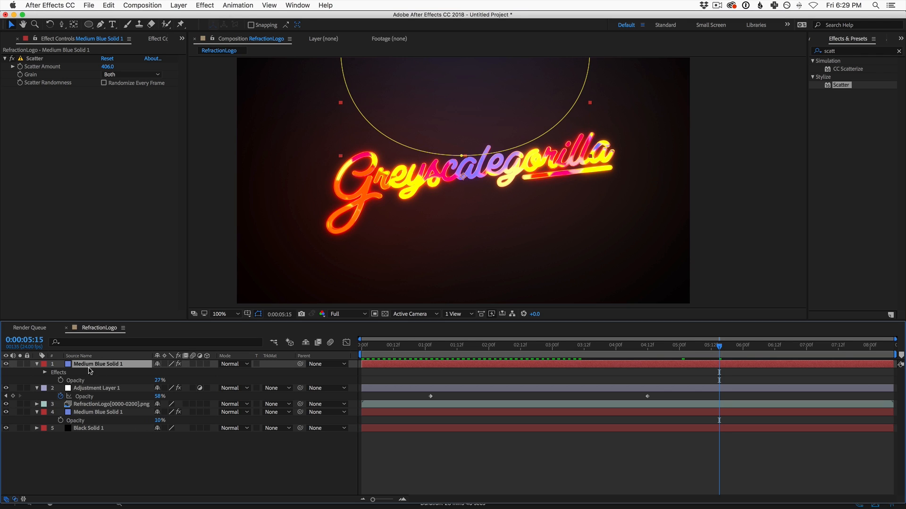
pyautogui.press('t')
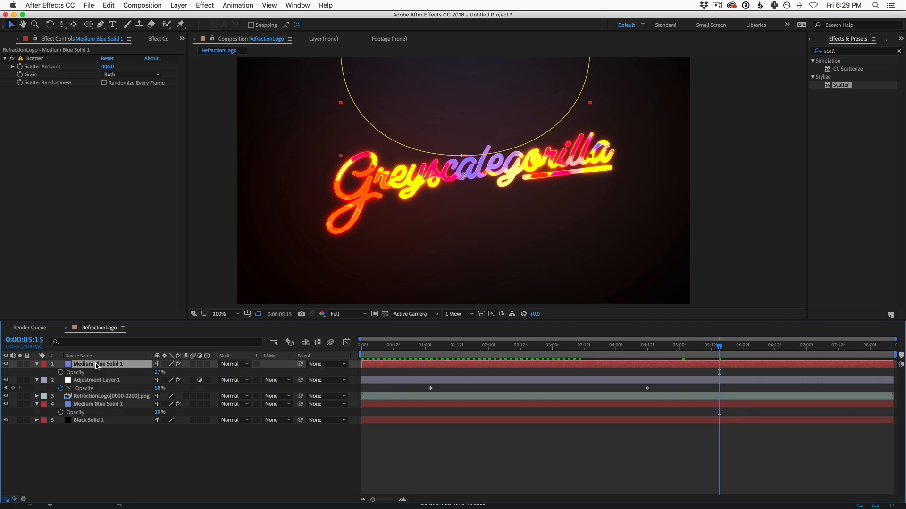
pyautogui.click(61, 372)
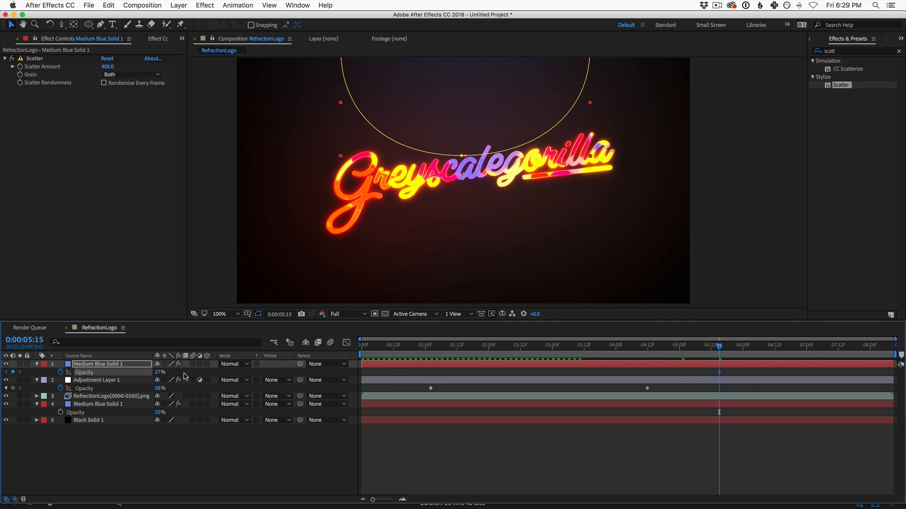
pyautogui.moveTo(411, 349); pyautogui.dragTo(352, 340)
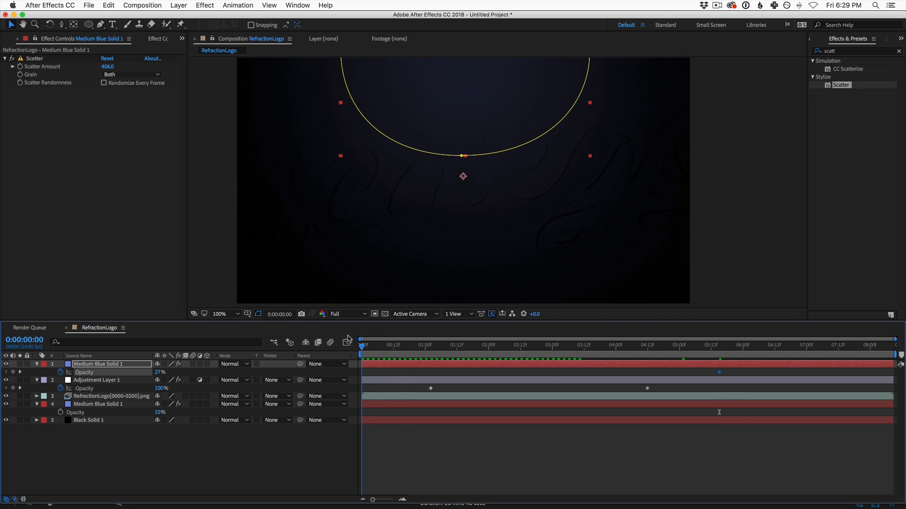
pyautogui.moveTo(159, 372); pyautogui.dragTo(3, 365)
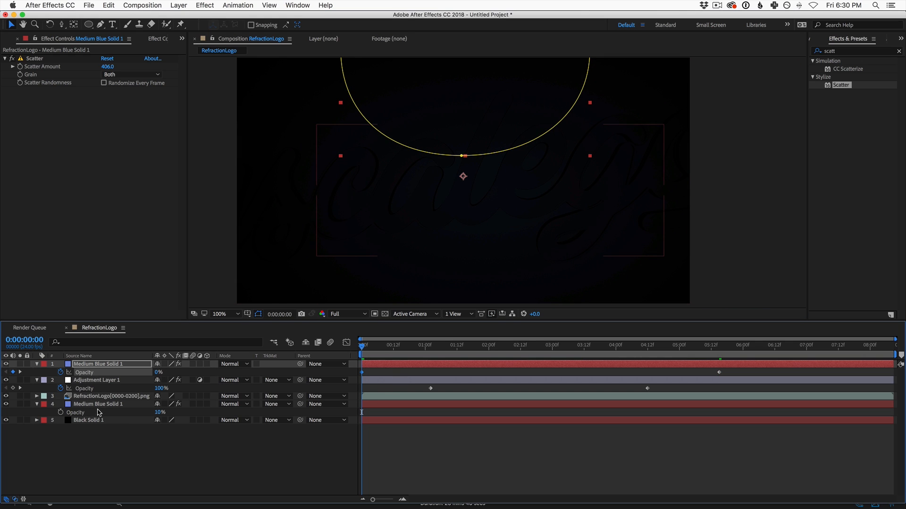
# - Keyframe the lower blue solid's opacity at 10% at 0:00:03:20 and 0% at 0:00:00:00
pyautogui.click(98, 405)
pyautogui.moveTo(714, 346); pyautogui.dragTo(613, 347)
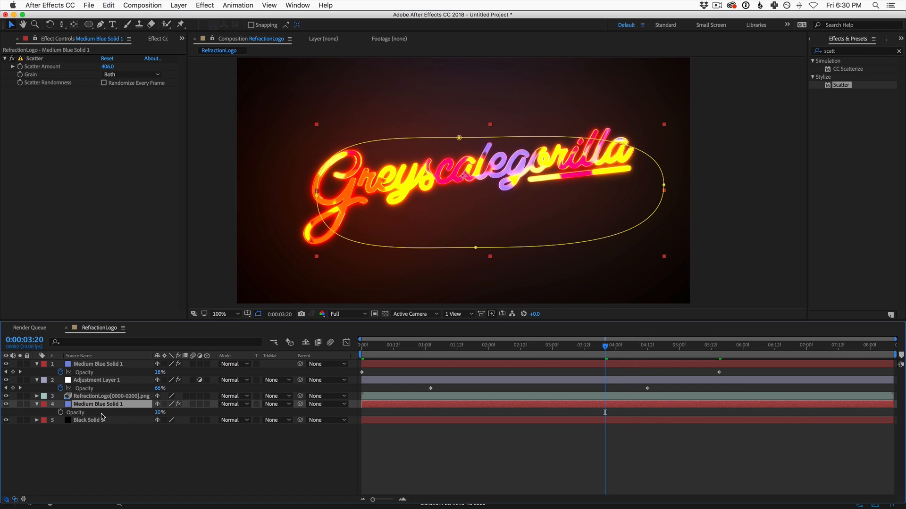
pyautogui.click(60, 412)
pyautogui.press('Home')
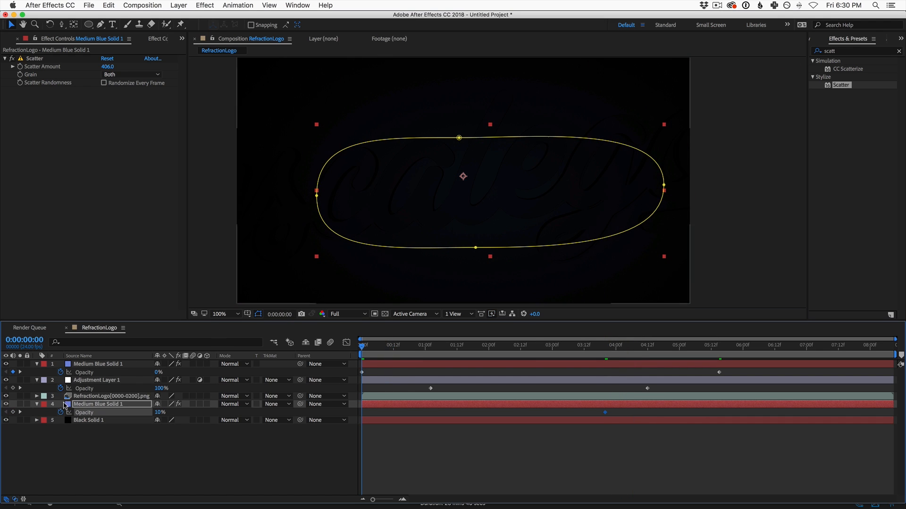
pyautogui.write('0')
pyautogui.press('Return')
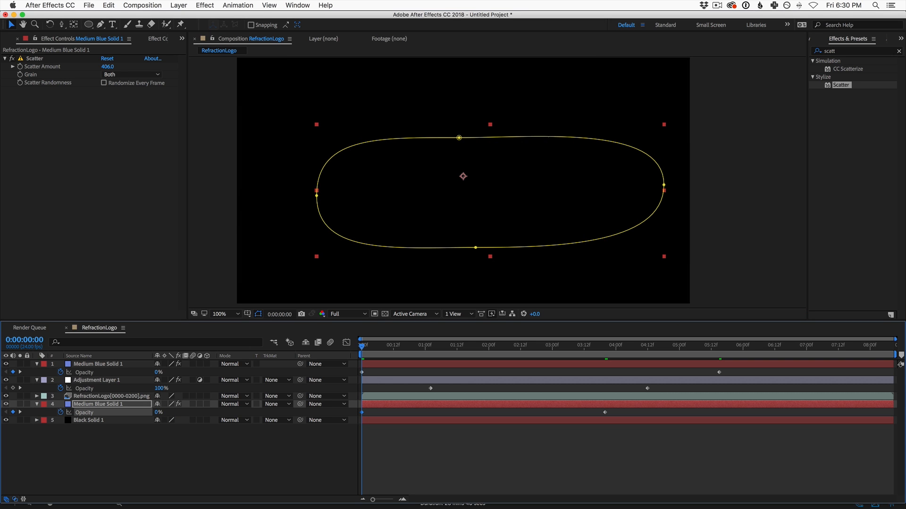
# - Play back the composition with the playback settings shown to review the fading blue lights, stopping at 0:00:02:18
pyautogui.press('space')
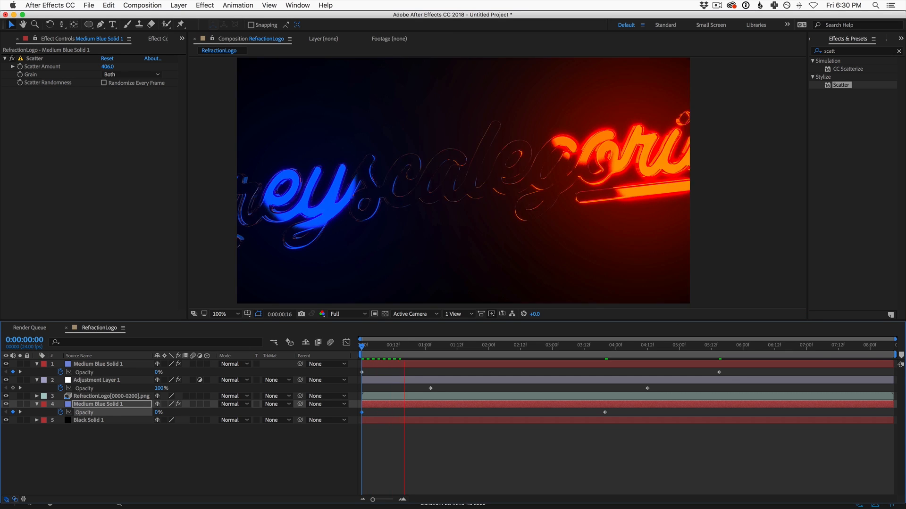
pyautogui.click(901, 39)
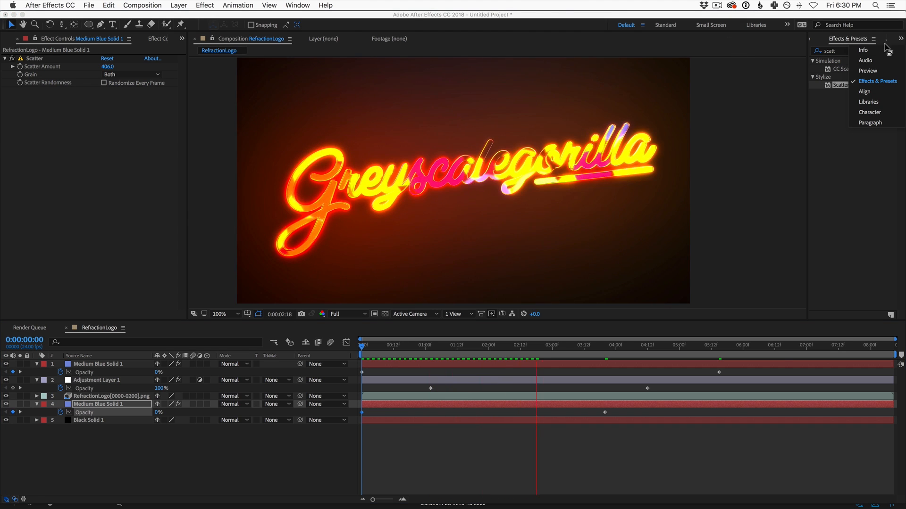
pyautogui.click(867, 70)
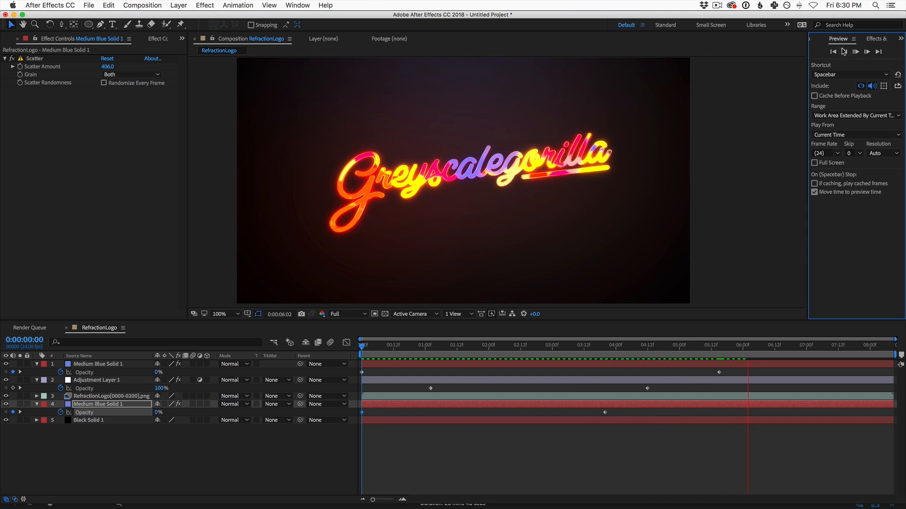
pyautogui.click(307, 7)
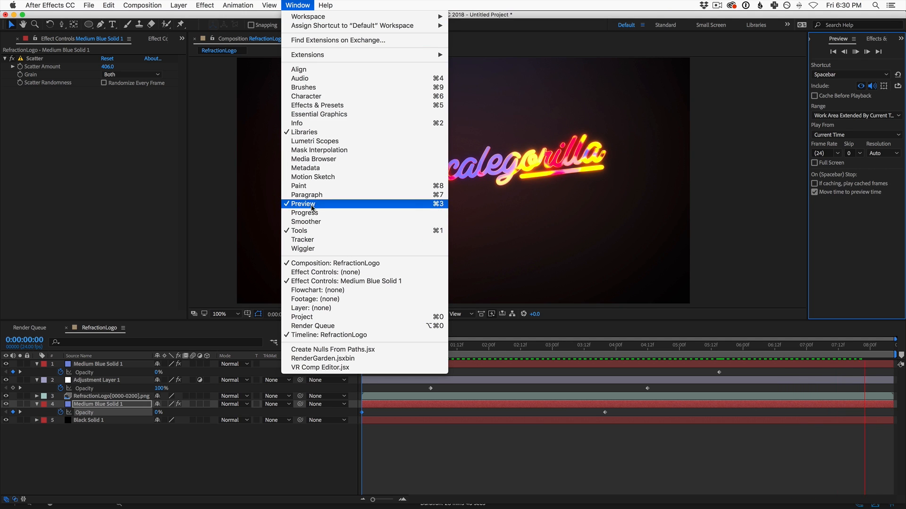
pyautogui.click(215, 255)
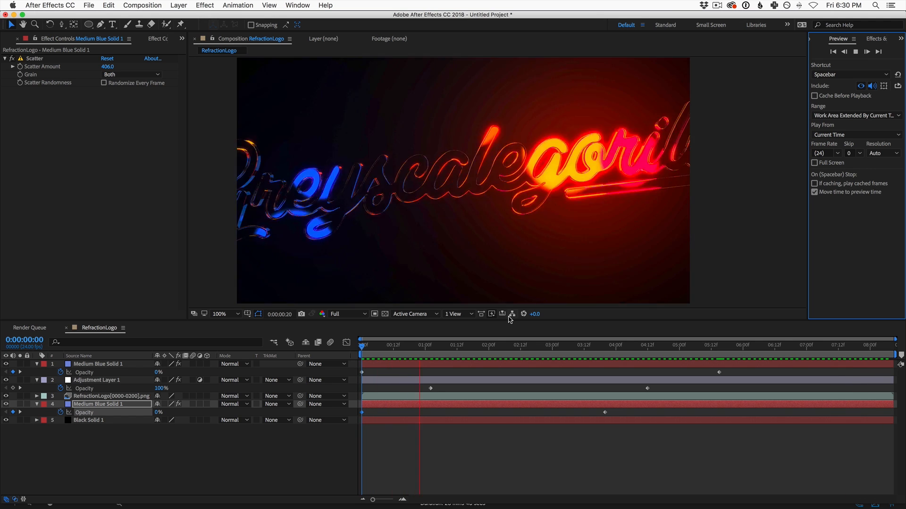
pyautogui.press('space')
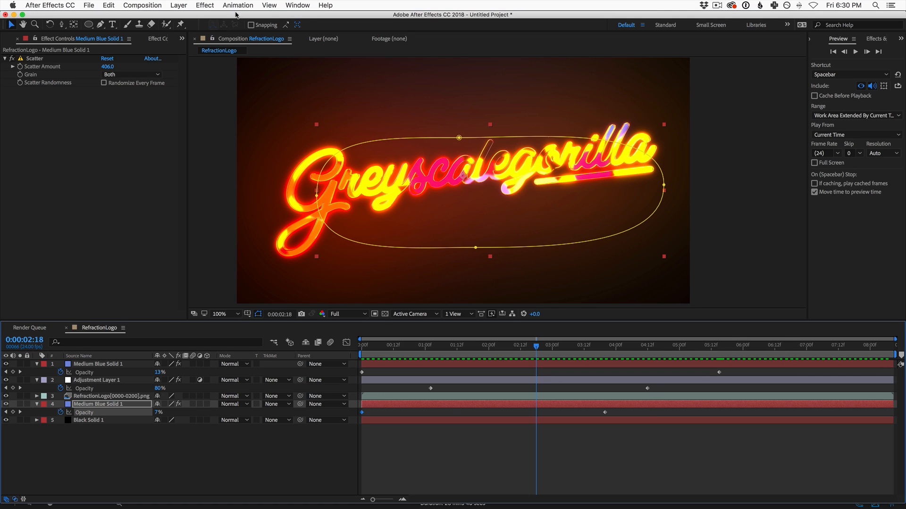
# - Add a new adjustment layer and move it to the top of the layer stack
pyautogui.click(179, 6)
pyautogui.moveTo(183, 18)
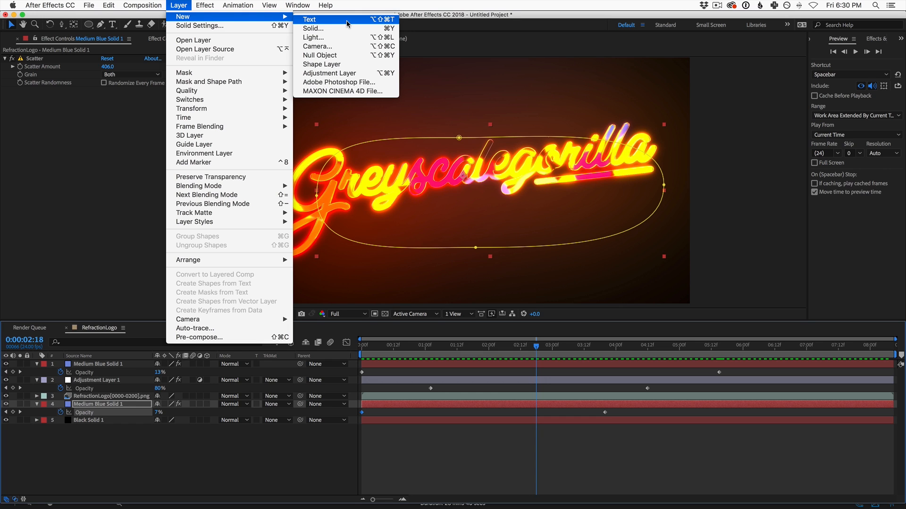
pyautogui.click(344, 74)
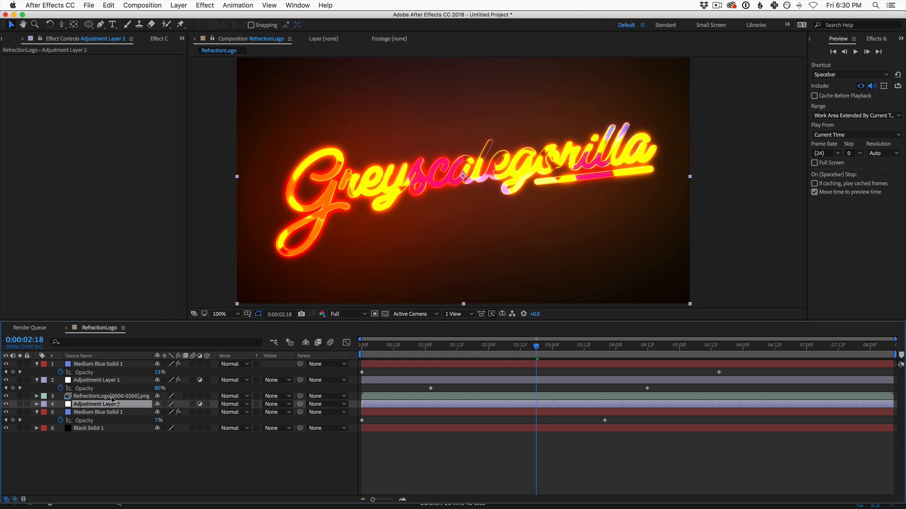
pyautogui.moveTo(113, 400); pyautogui.dragTo(116, 361)
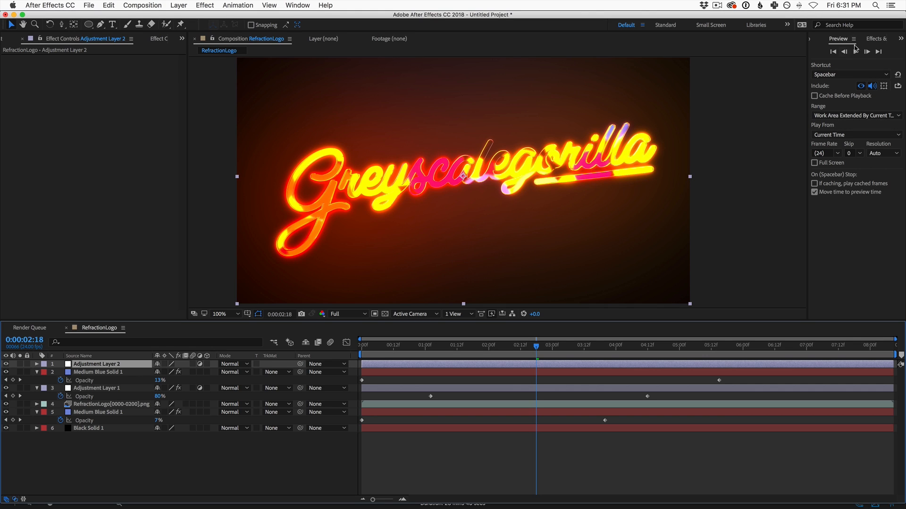
# - Find the Levels effect and apply it to the topmost adjustment layer
pyautogui.click(874, 39)
pyautogui.click(854, 50)
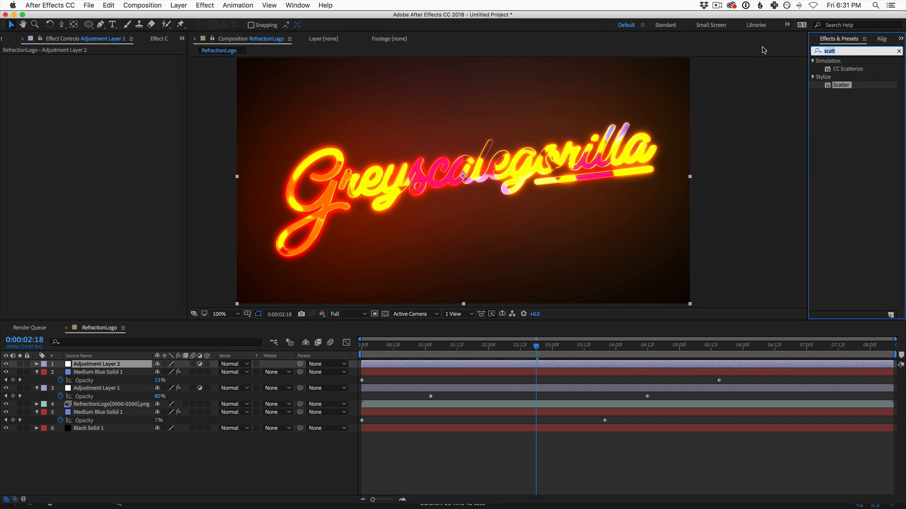
pyautogui.write('leve')
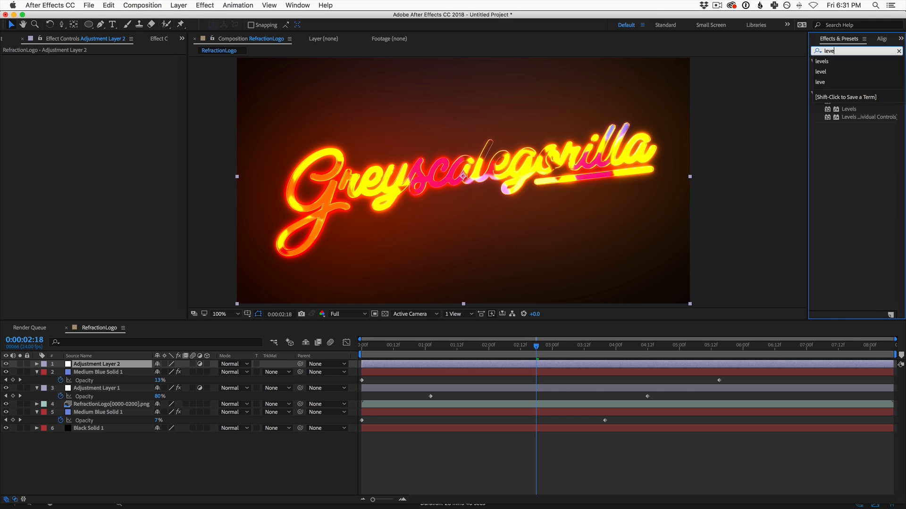
pyautogui.click(836, 138)
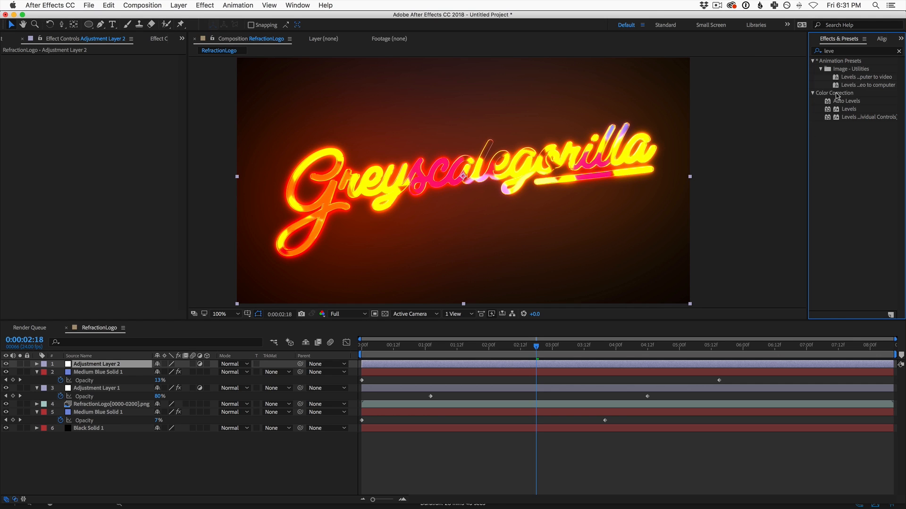
pyautogui.moveTo(829, 112); pyautogui.dragTo(125, 367)
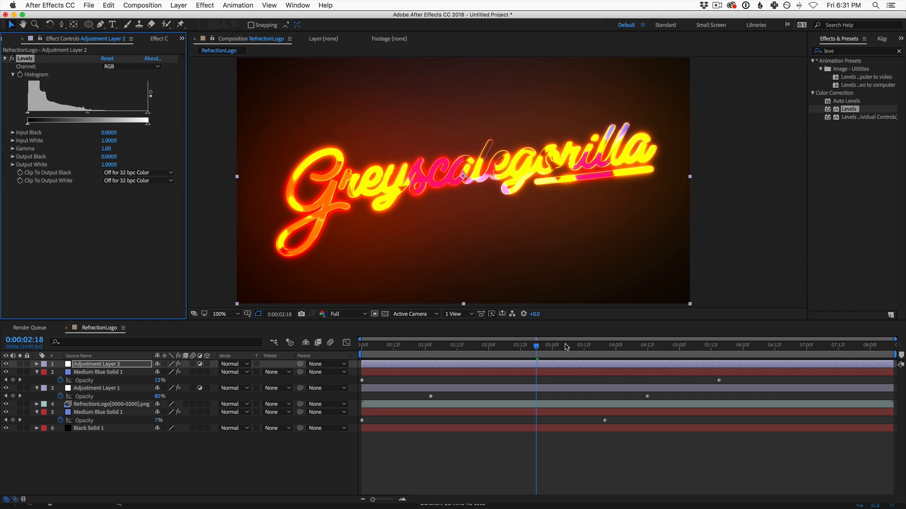
# - Set a Levels Histogram keyframe at 0:00:05:03 on the top adjustment layer and reveal the effect's properties in its layer
pyautogui.moveTo(567, 347); pyautogui.dragTo(689, 355)
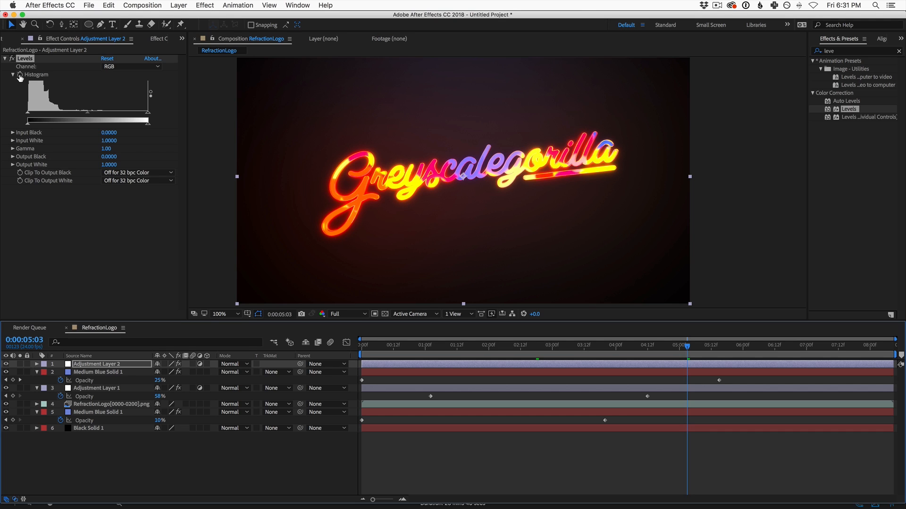
pyautogui.click(20, 77)
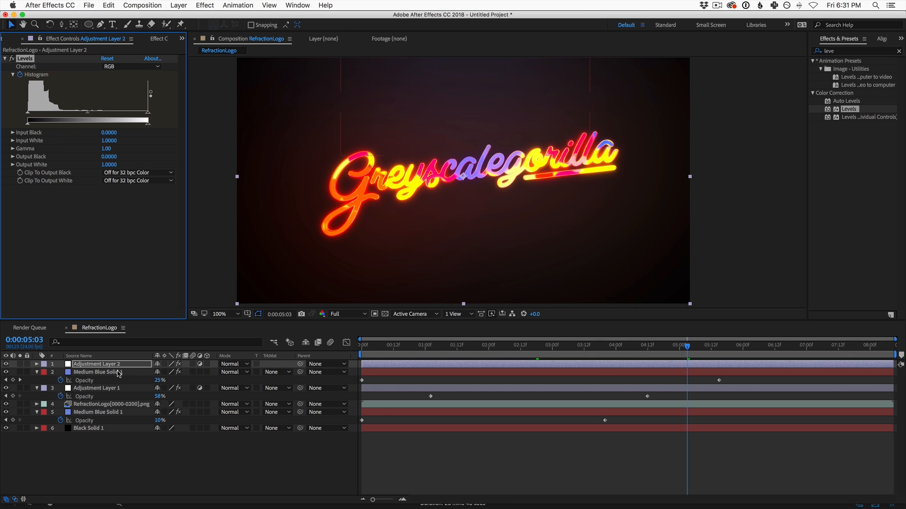
pyautogui.click(93, 366)
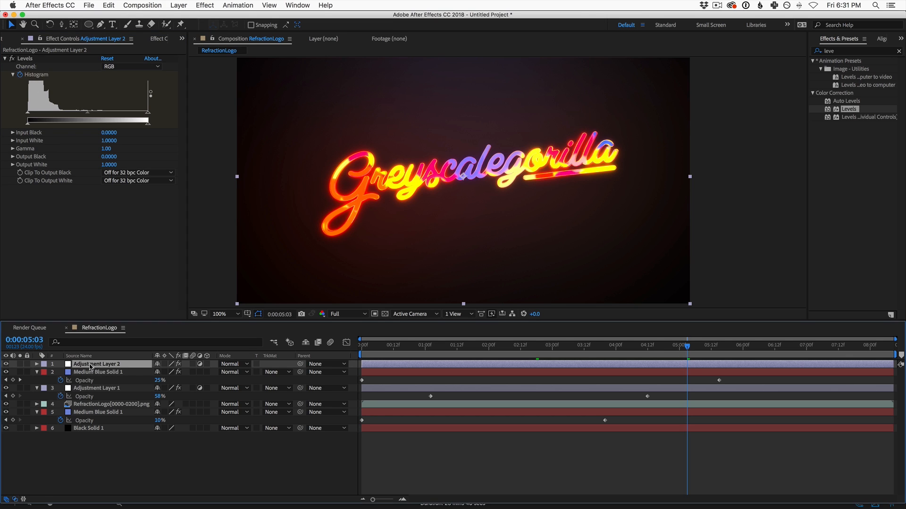
pyautogui.press('e')
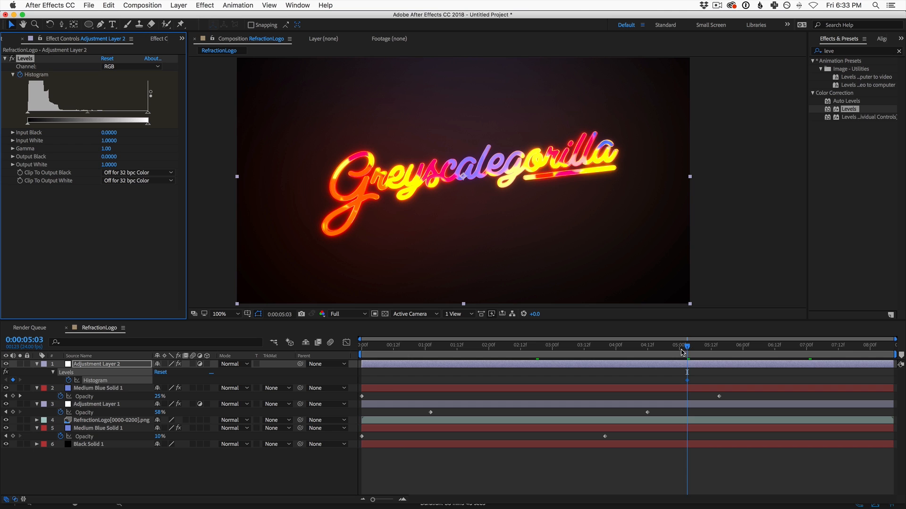
# - Keyframe the Levels at 0:00:06:20 with Output White at 0.0196 and Gamma at 0.14 to darken the logo
pyautogui.moveTo(682, 353); pyautogui.dragTo(796, 348)
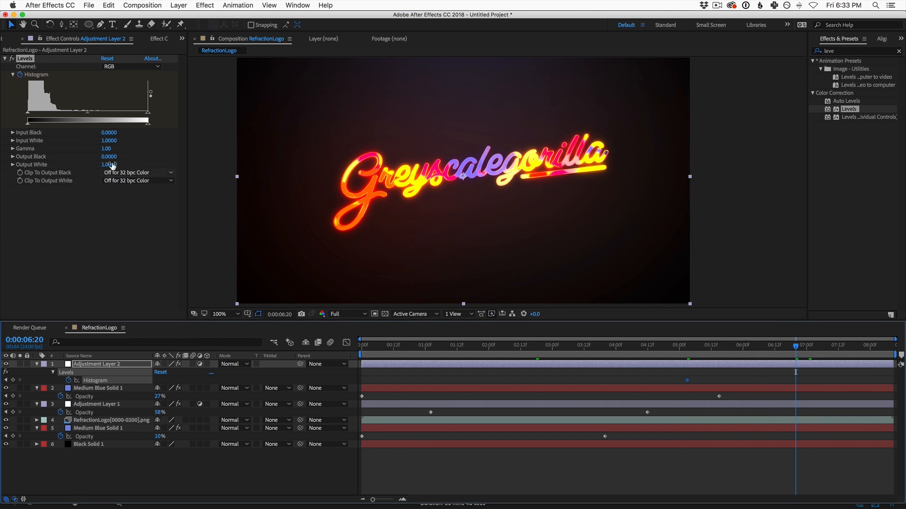
pyautogui.moveTo(87, 115)
pyautogui.mouseDown()
pyautogui.moveTo(108, 116)
pyautogui.moveTo(110, 125)
pyautogui.moveTo(87, 125)
pyautogui.moveTo(101, 124)
pyautogui.mouseUp()
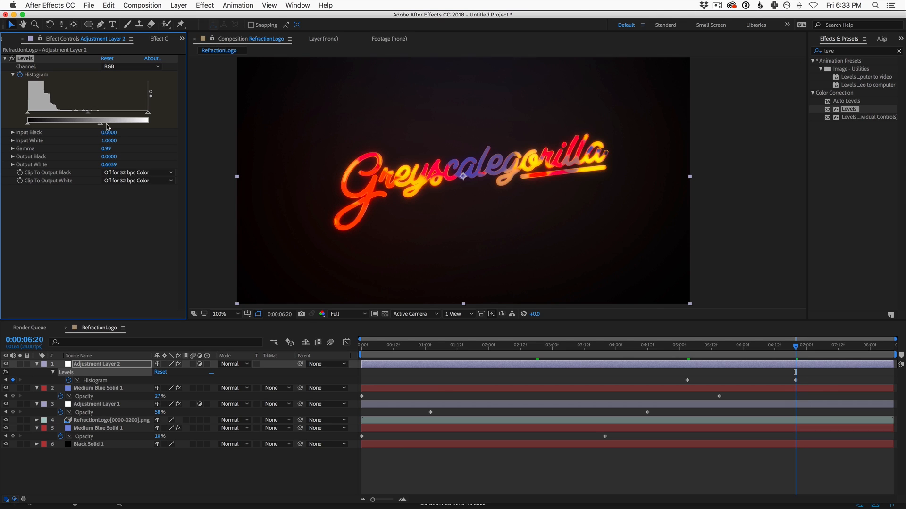
pyautogui.moveTo(101, 124); pyautogui.dragTo(30, 127)
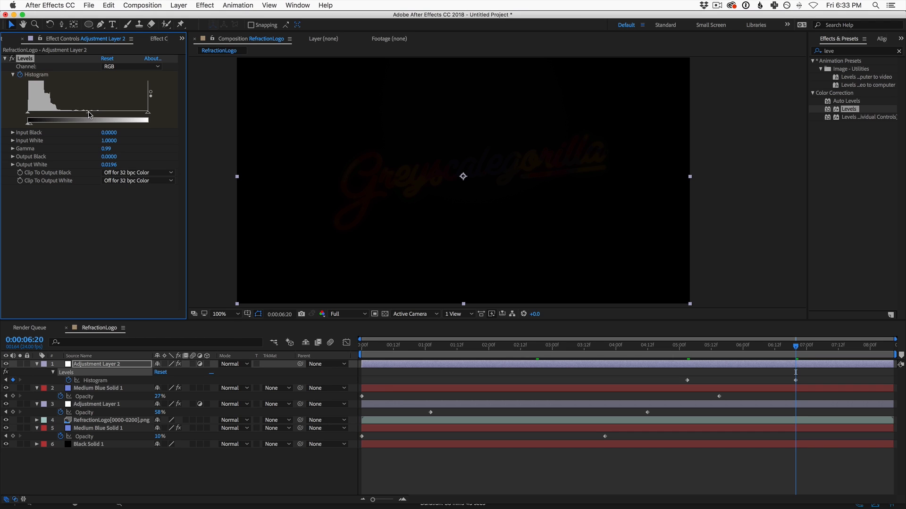
pyautogui.moveTo(90, 114); pyautogui.dragTo(133, 119)
# - Lower the preview resolution to Quarter and scrub between the two Levels keyframes to check the fade-out
pyautogui.click(682, 347)
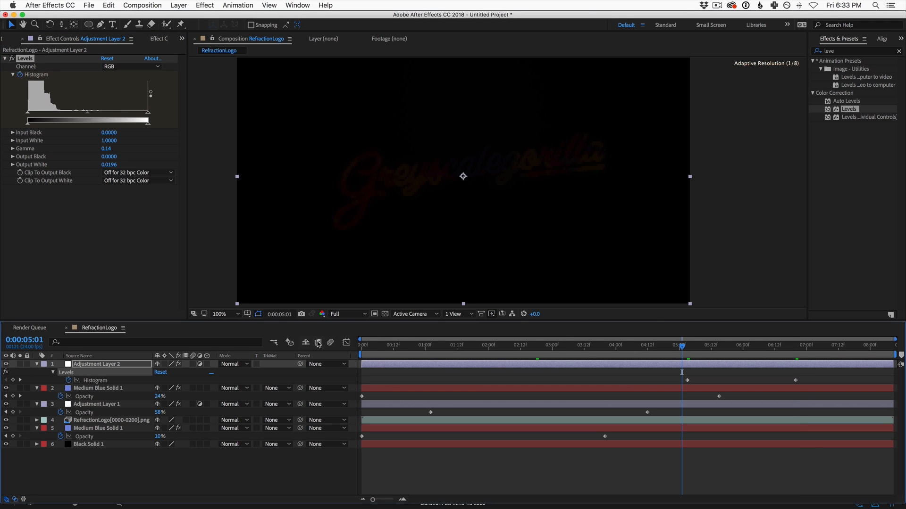
pyautogui.click(348, 314)
pyautogui.click(354, 364)
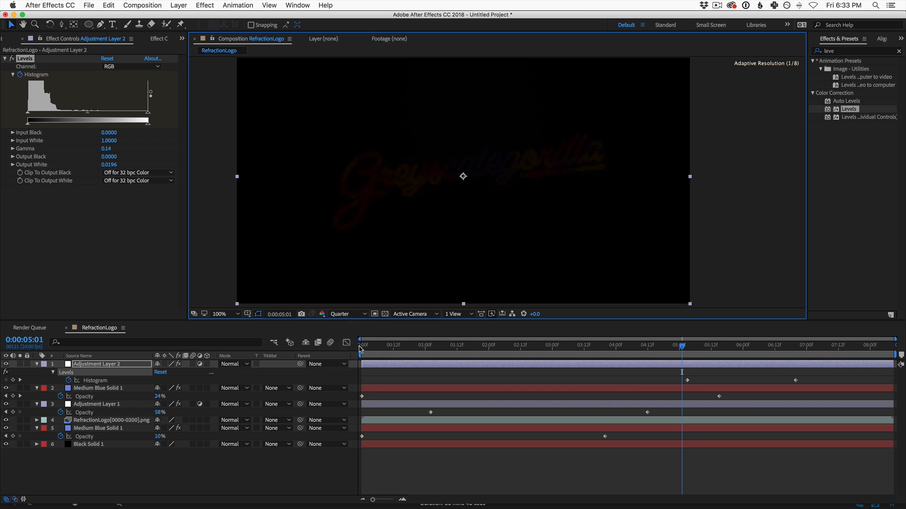
pyautogui.moveTo(682, 348); pyautogui.dragTo(796, 363)
pyautogui.press('pageup')
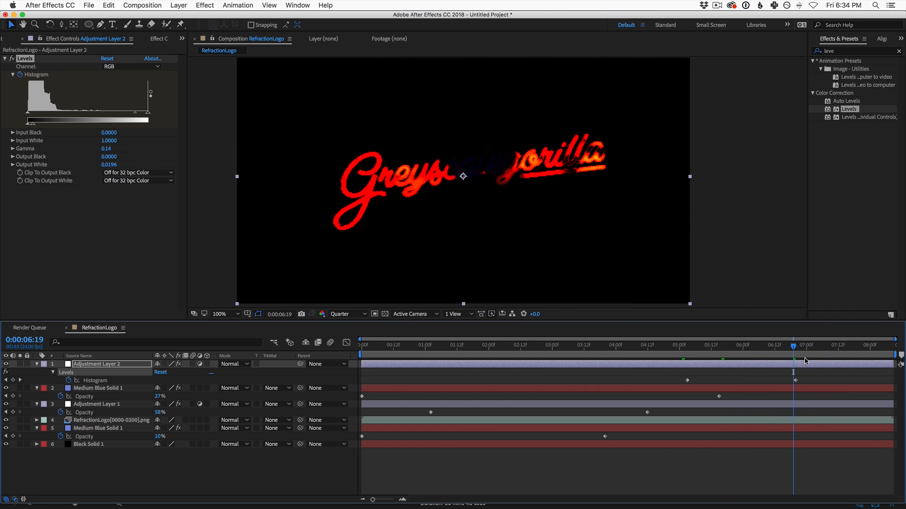
# - Set the Levels Output White to 0 at 0:00:06:20 and scrub through the fade from the first keyframe
pyautogui.press('pagedown')
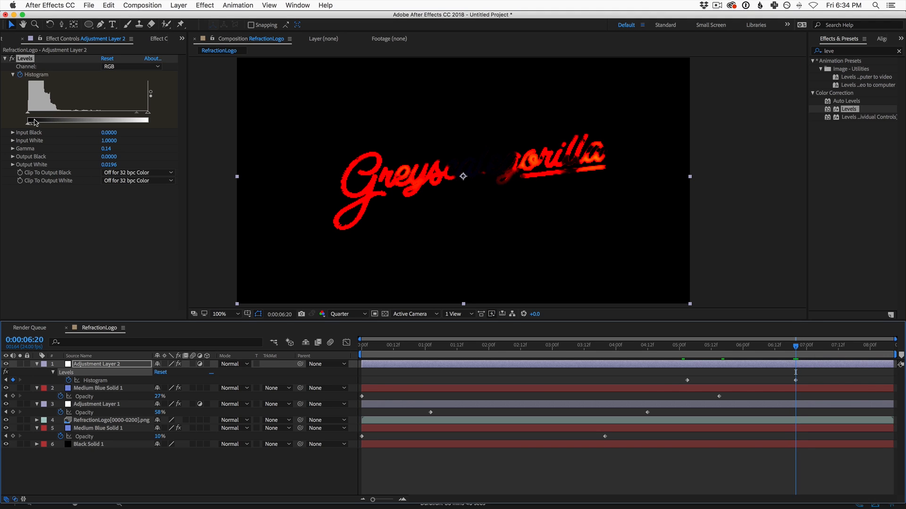
pyautogui.moveTo(35, 123); pyautogui.dragTo(28, 126)
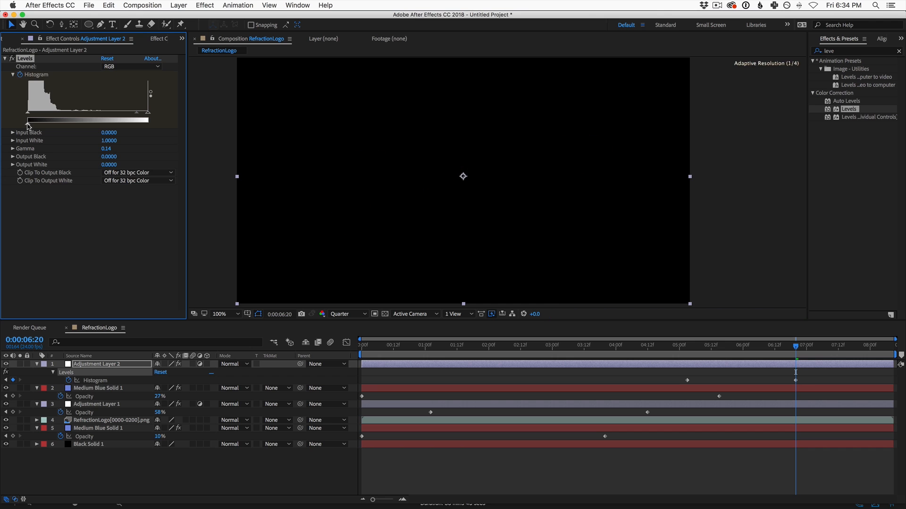
pyautogui.moveTo(705, 346); pyautogui.dragTo(691, 347)
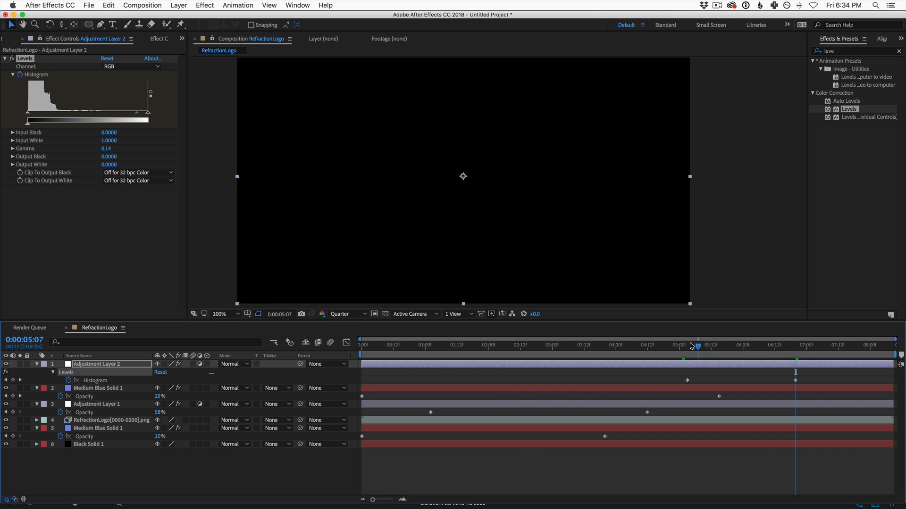
pyautogui.press('space')
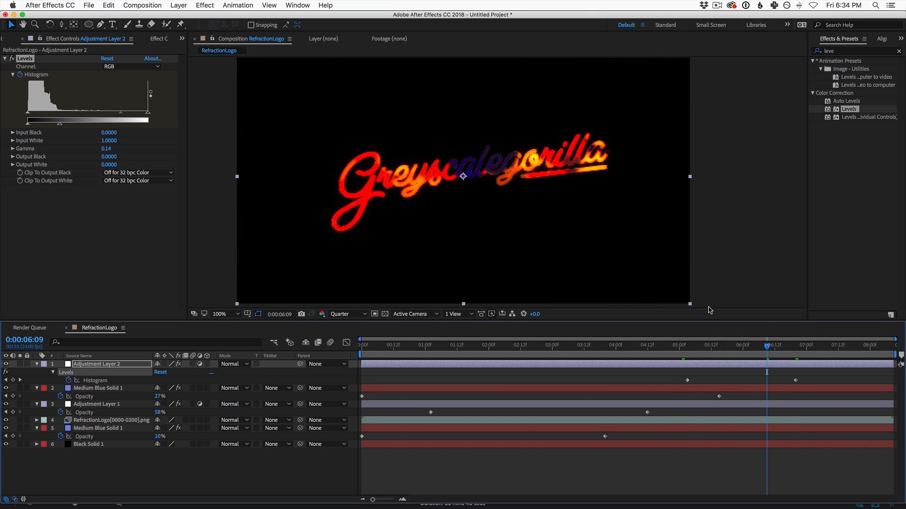
# - Set the Levels Gamma to 0.29 at the 0:00:06:20 keyframe and scrub through the fade to check it
pyautogui.click(797, 345)
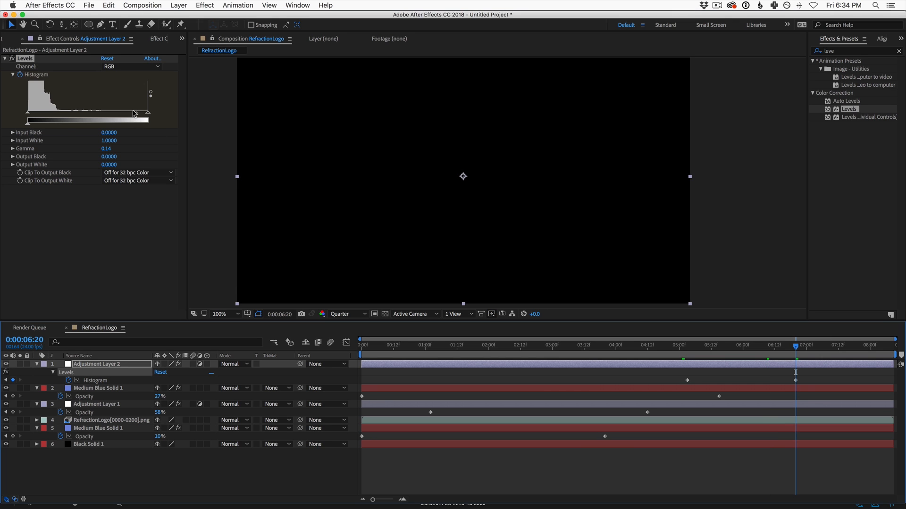
pyautogui.moveTo(135, 113); pyautogui.dragTo(125, 113)
pyautogui.moveTo(684, 347); pyautogui.dragTo(776, 349)
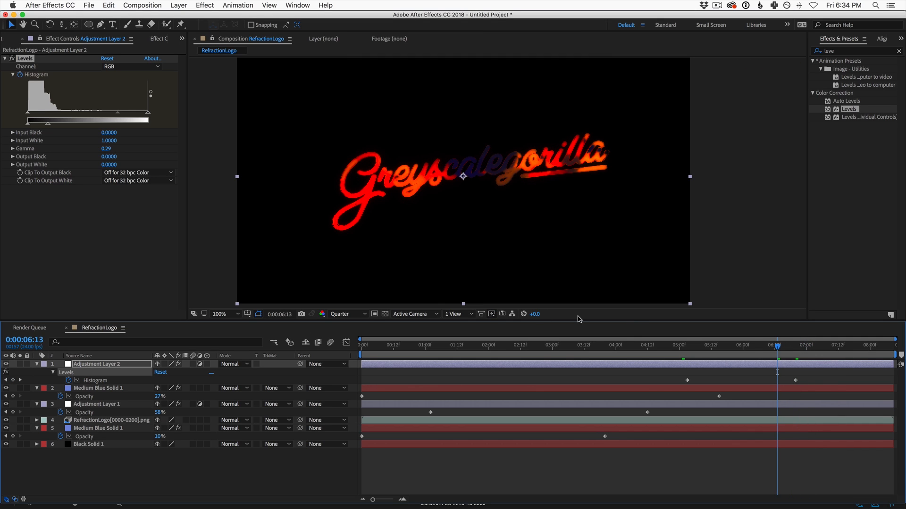
# - Set the preview resolution to Half and play back the composition to review the fade to black
pyautogui.click(347, 314)
pyautogui.click(364, 350)
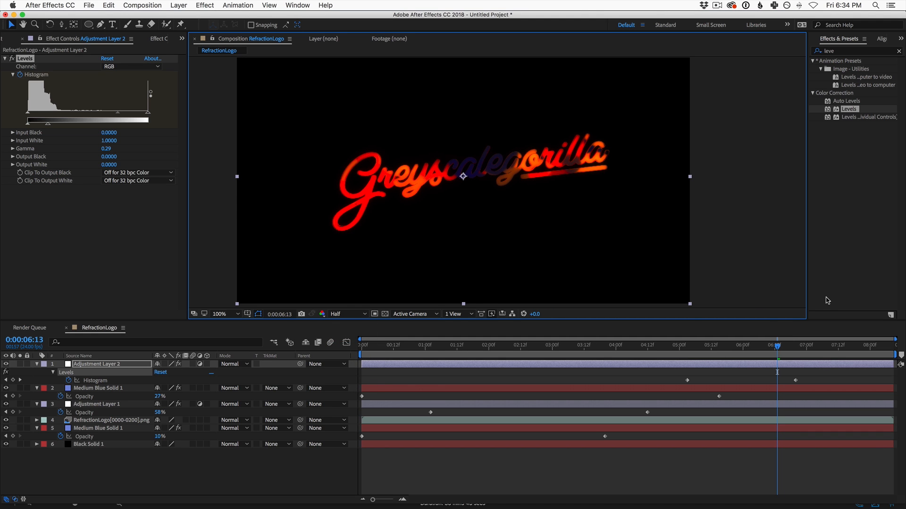
pyautogui.press('space')
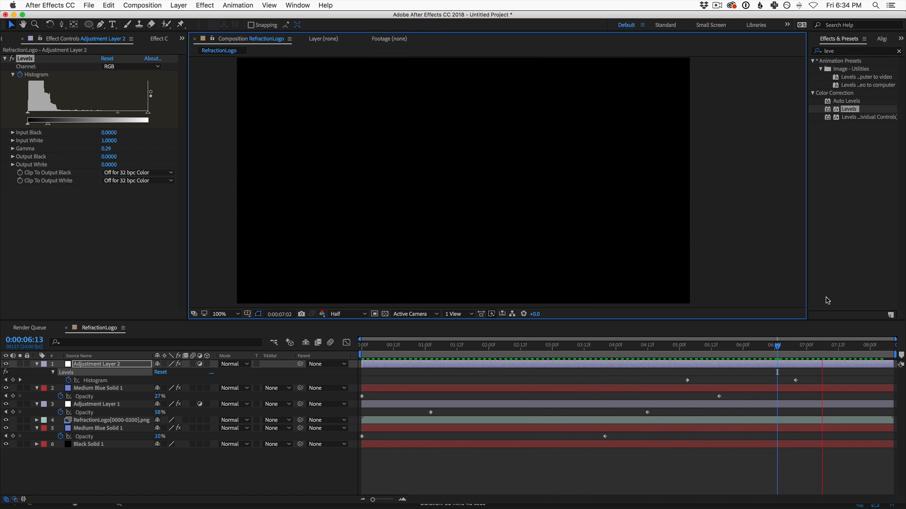
pyautogui.press('space')
# - Apply Easy Ease to the Levels Histogram keyframe at 0:00:06:20
pyautogui.rightClick(796, 380)
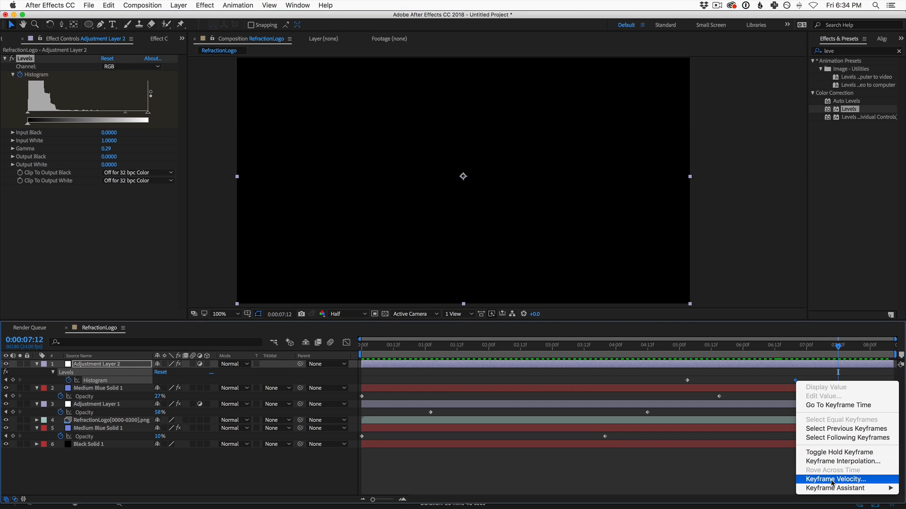
pyautogui.moveTo(826, 491)
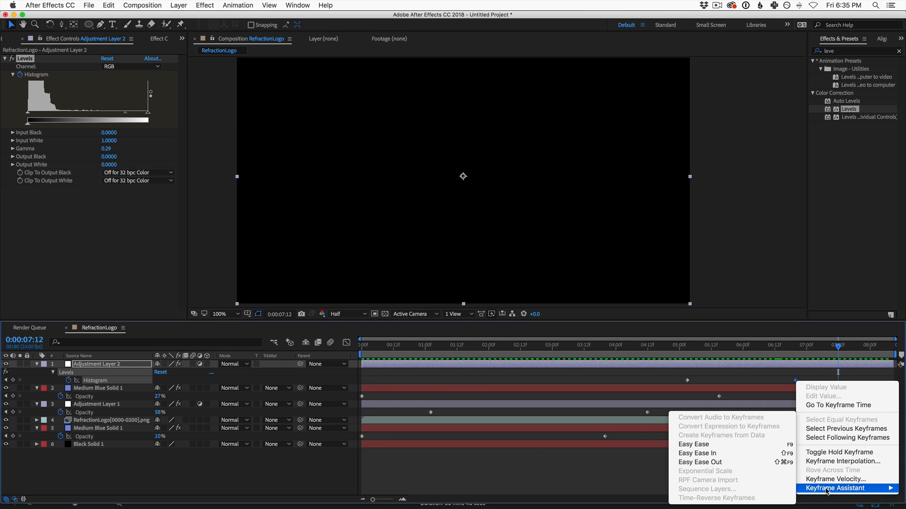
pyautogui.click(731, 445)
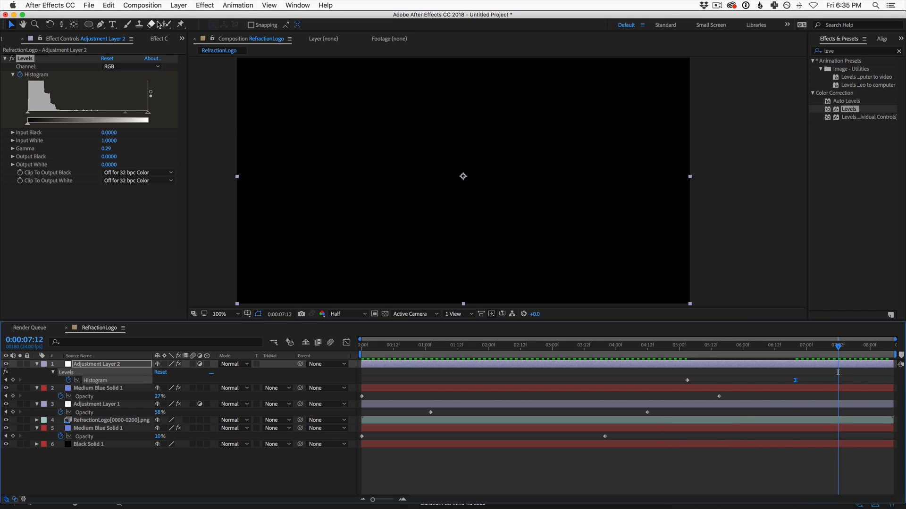
# - Create a new adjustment layer above all other layers and apply the Curves effect to it
pyautogui.click(179, 5)
pyautogui.moveTo(278, 16)
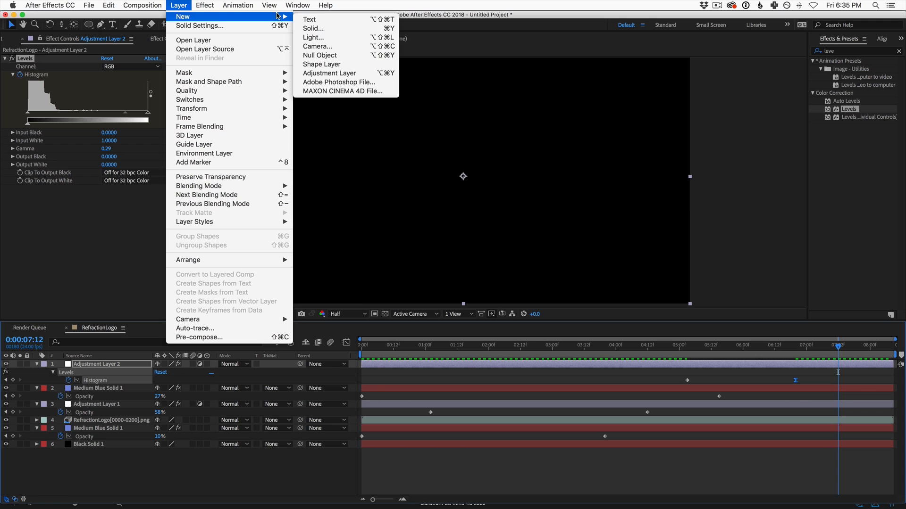
pyautogui.click(352, 75)
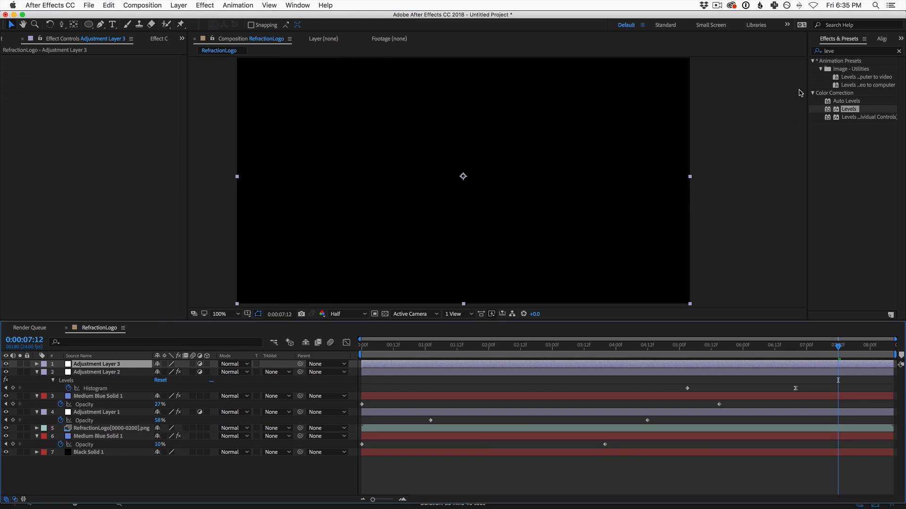
pyautogui.click(847, 51)
pyautogui.write('c')
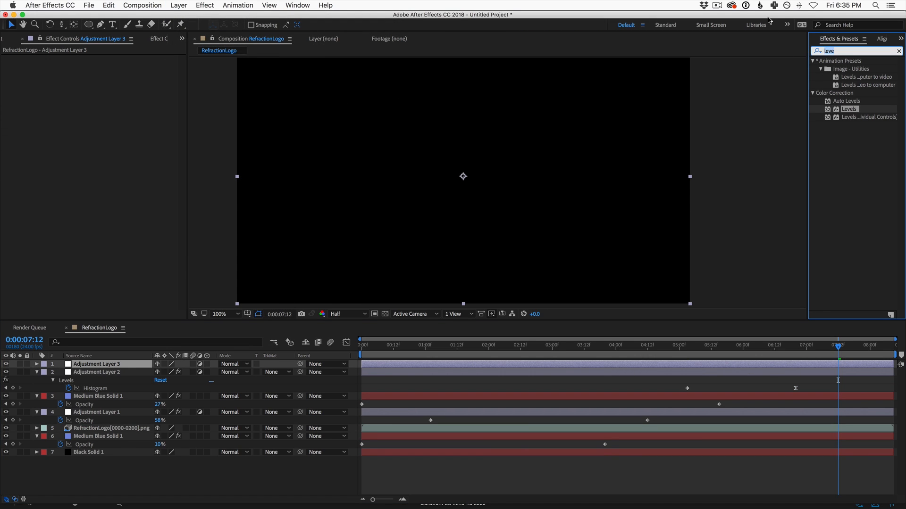
pyautogui.write('urves')
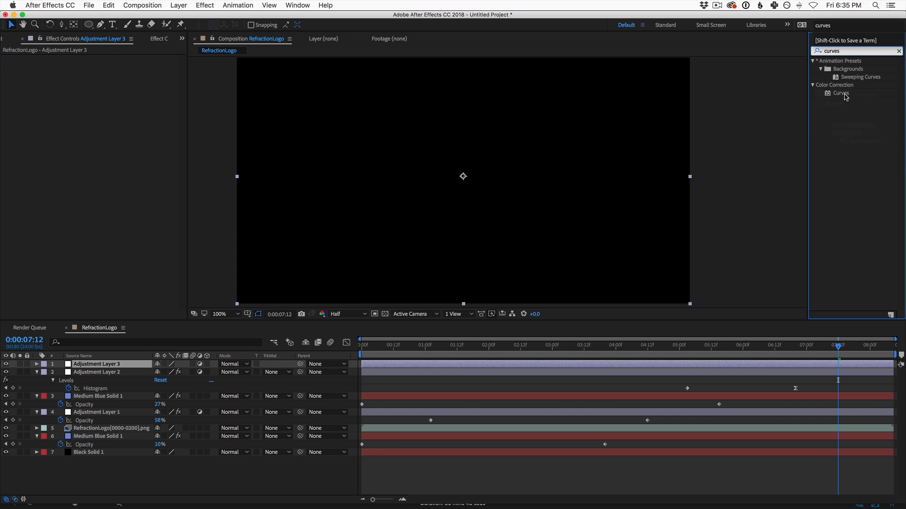
pyautogui.doubleClick(842, 94)
# - Preview 0:00:04:04 at Full resolution and shape the RGB curve into a gentle S to add contrast
pyautogui.moveTo(581, 353); pyautogui.dragTo(642, 346)
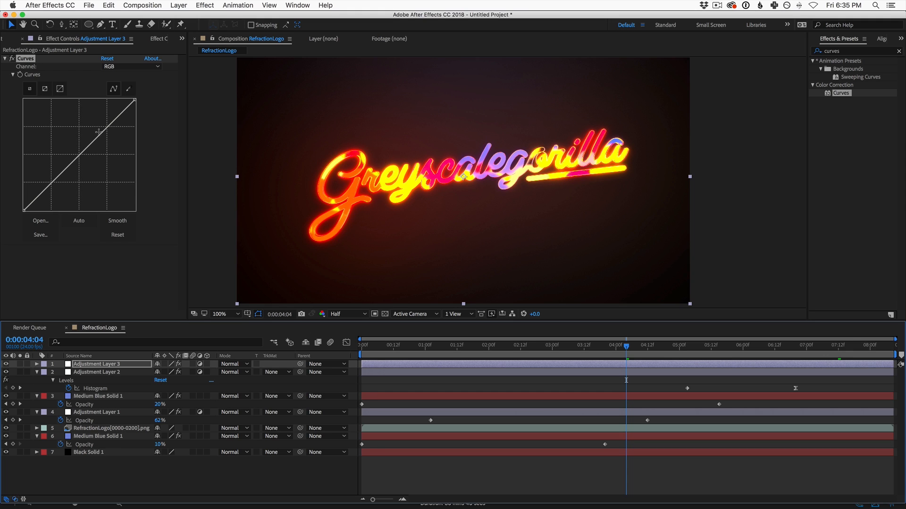
pyautogui.click(347, 315)
pyautogui.click(351, 336)
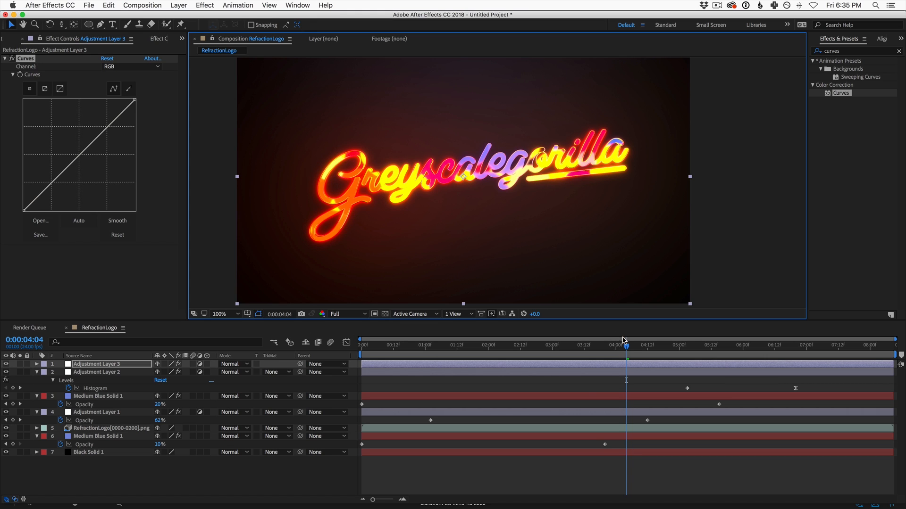
pyautogui.moveTo(108, 126); pyautogui.dragTo(108, 122)
pyautogui.moveTo(71, 160); pyautogui.dragTo(68, 167)
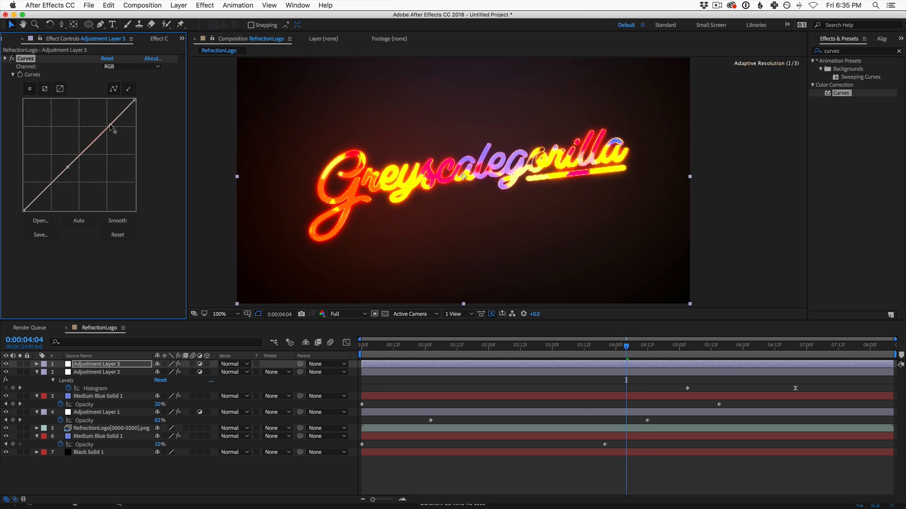
pyautogui.moveTo(110, 124); pyautogui.dragTo(109, 121)
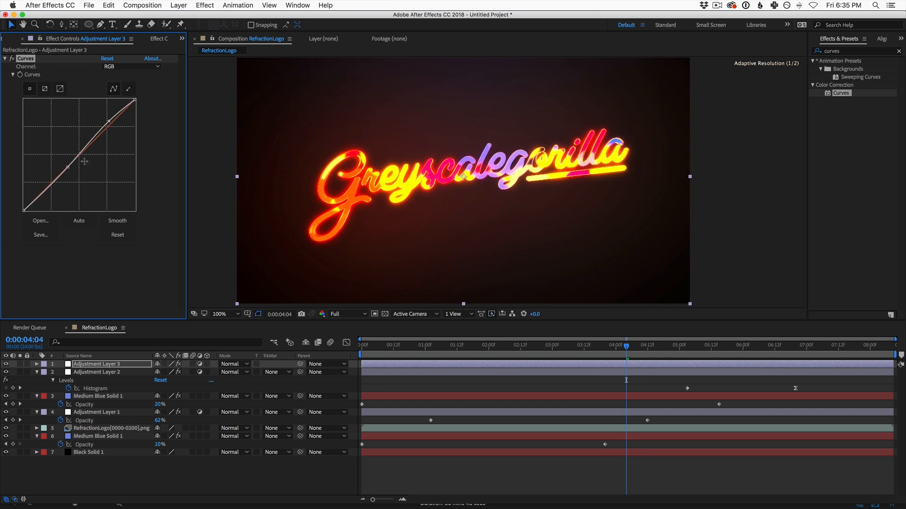
pyautogui.moveTo(67, 167); pyautogui.dragTo(67, 173)
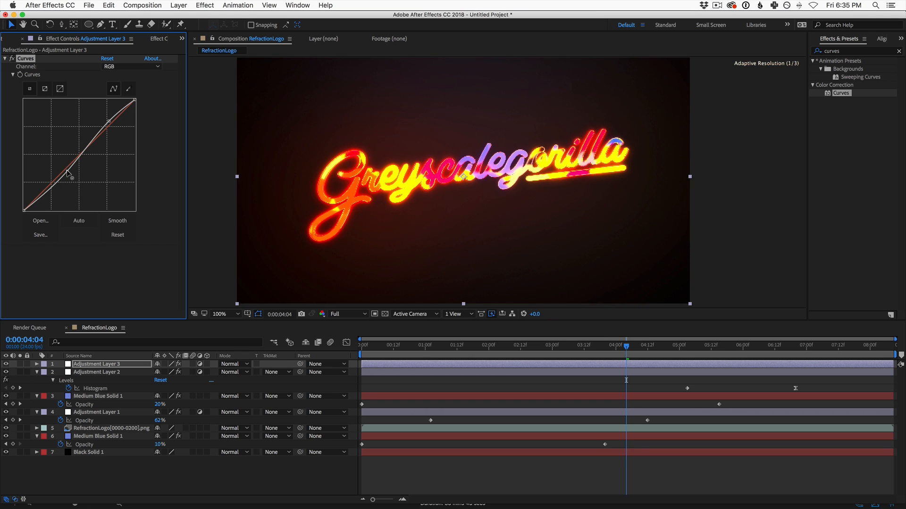
# - On the Blue channel of Curves, raise the black point and lower the white point slightly
pyautogui.click(130, 67)
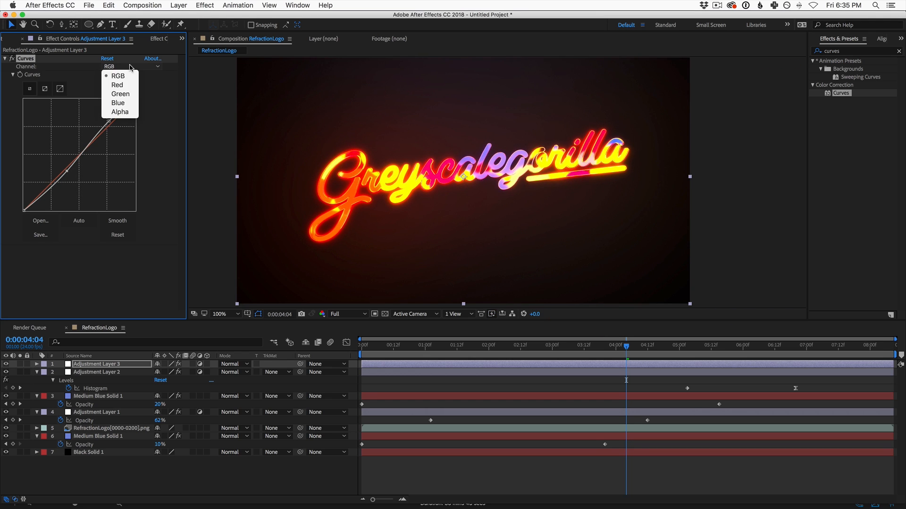
pyautogui.click(124, 108)
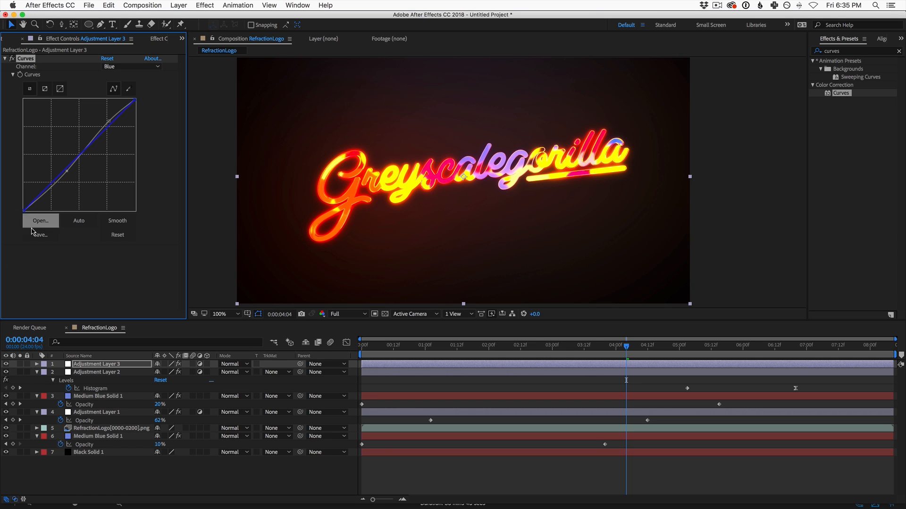
pyautogui.moveTo(23, 211); pyautogui.dragTo(2, 206)
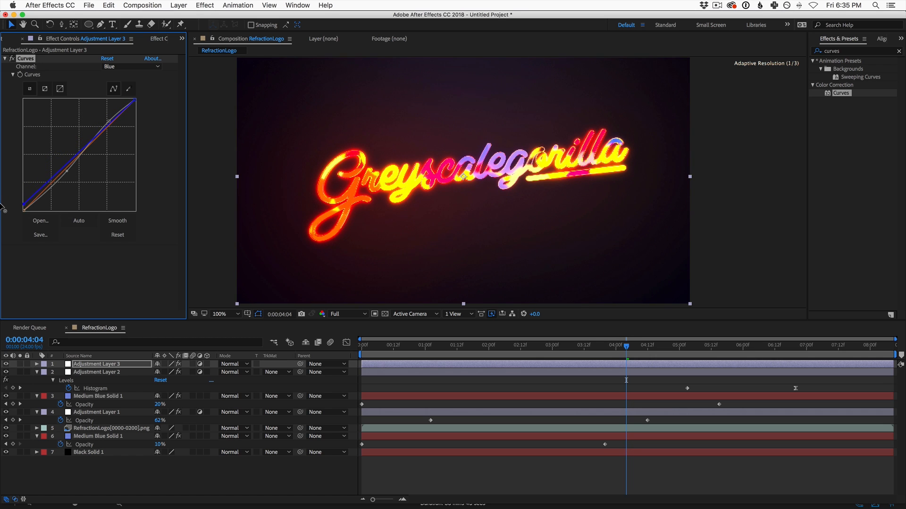
pyautogui.moveTo(135, 101); pyautogui.dragTo(153, 111)
# - Compare the grade with Curves toggled off and with the RefractionLogo PNG sequence soloed, scrubbing through the composition
pyautogui.moveTo(629, 344); pyautogui.dragTo(447, 352)
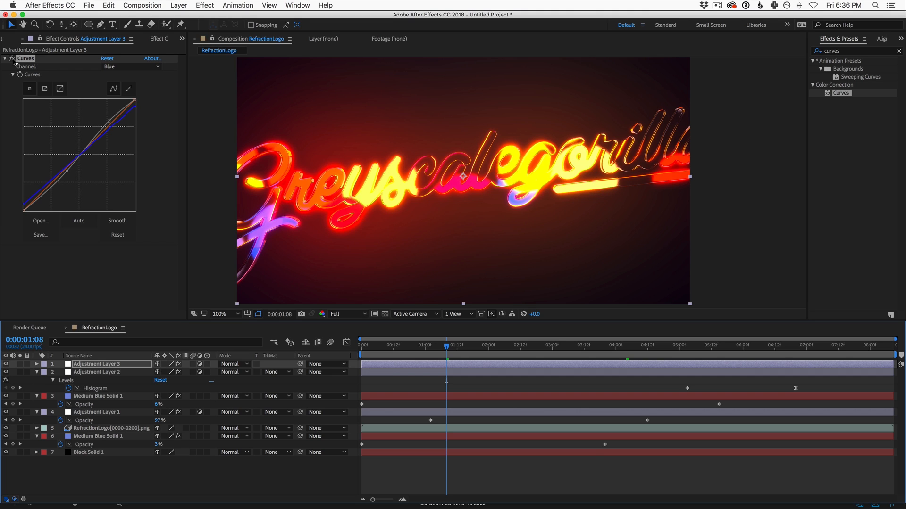
pyautogui.click(12, 58)
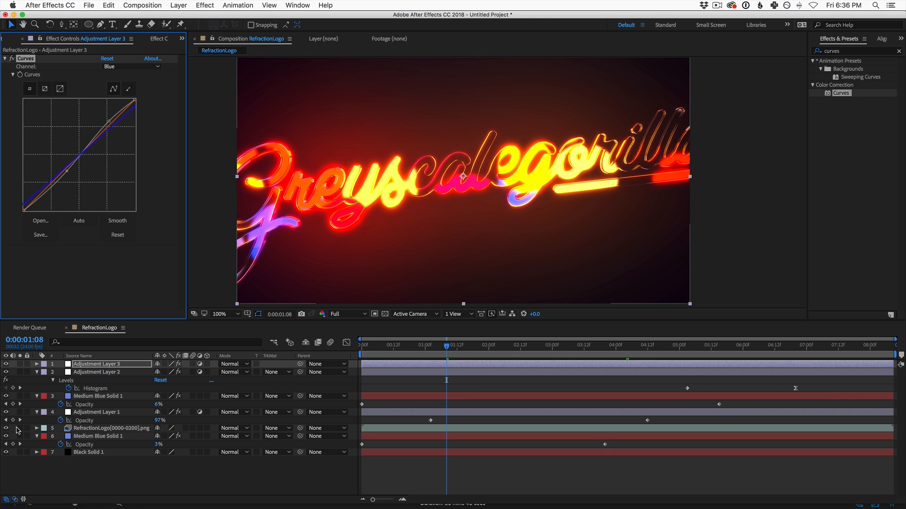
pyautogui.click(19, 429)
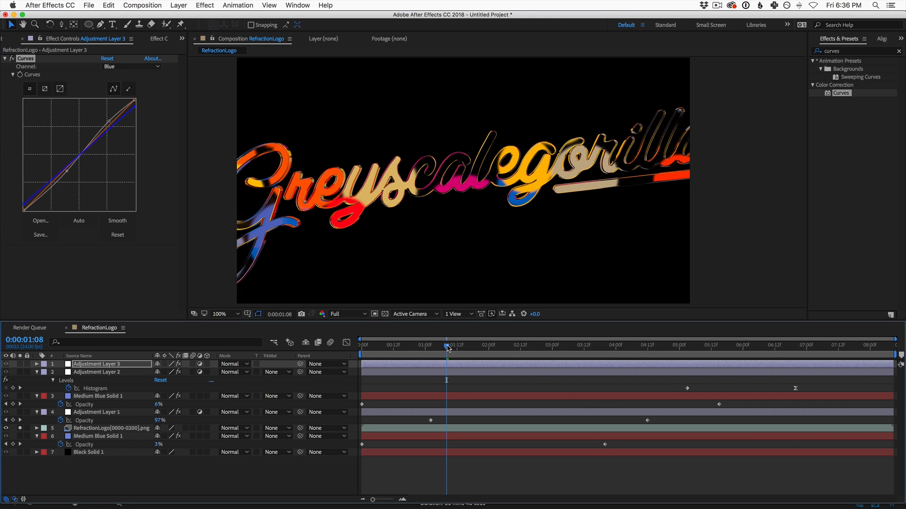
pyautogui.moveTo(448, 348); pyautogui.dragTo(560, 346)
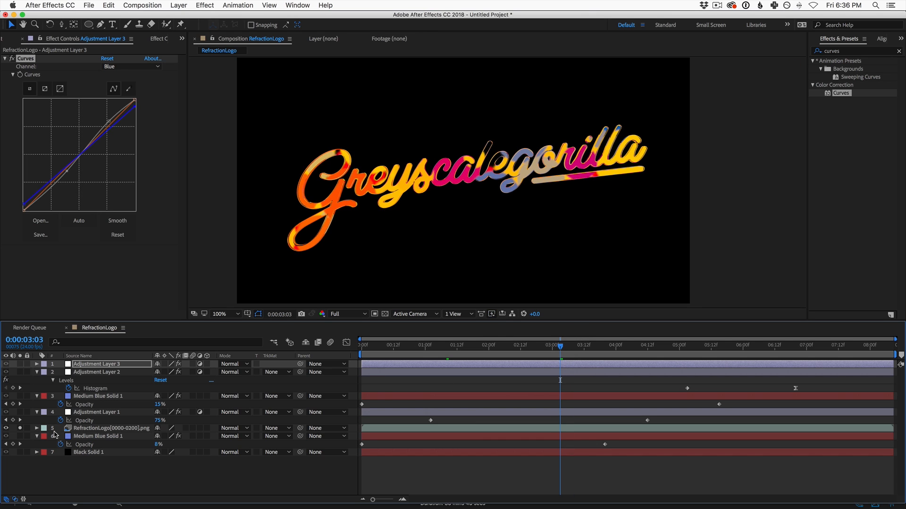
pyautogui.click(20, 428)
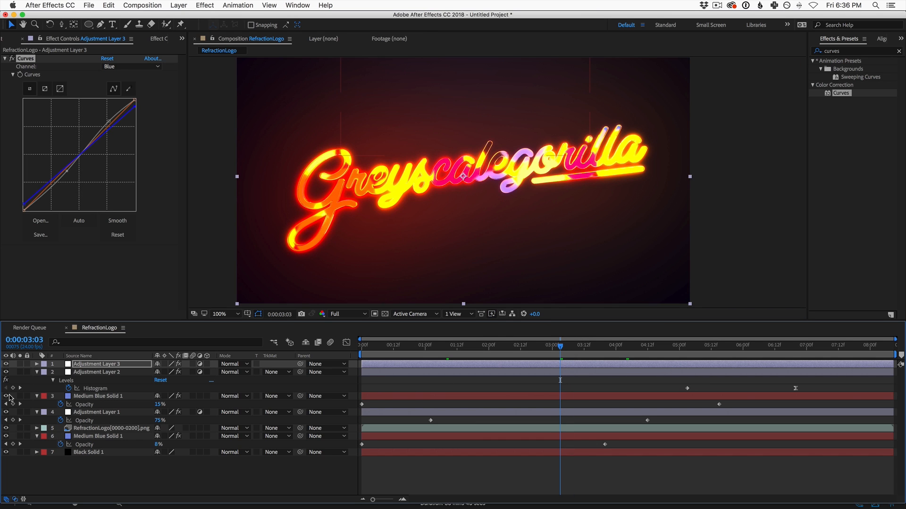
pyautogui.moveTo(581, 346); pyautogui.dragTo(685, 367)
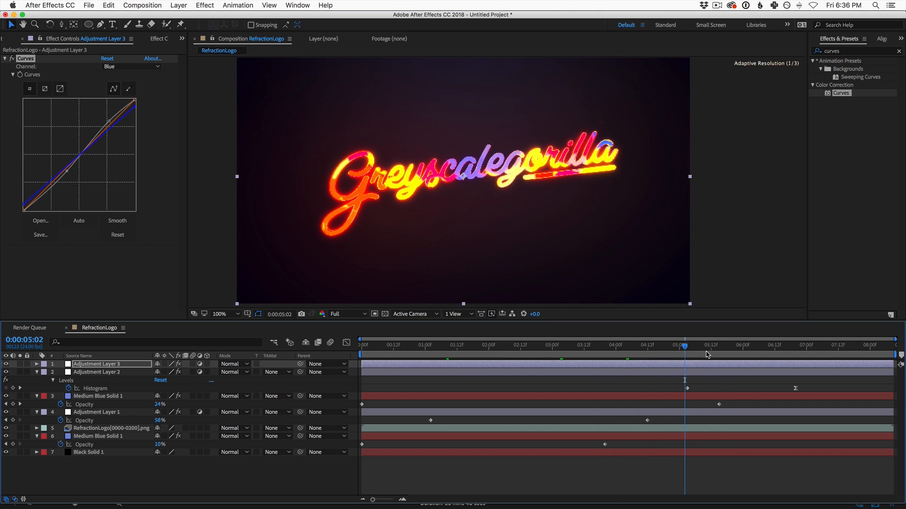
# - Set Adjustment Layer 1's Opacity to 40% at the 0:00:04:12 keyframe and scrub through the result
pyautogui.click(130, 413)
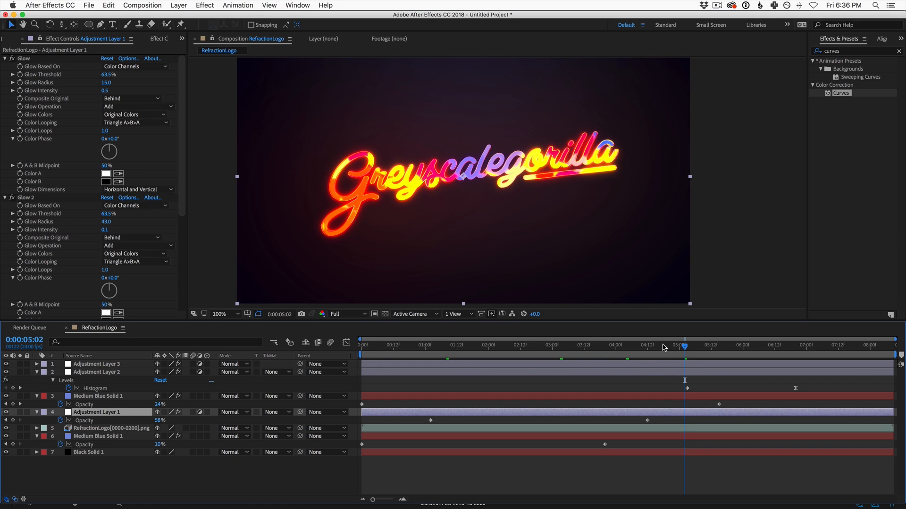
pyautogui.press('j')
pyautogui.click(159, 420)
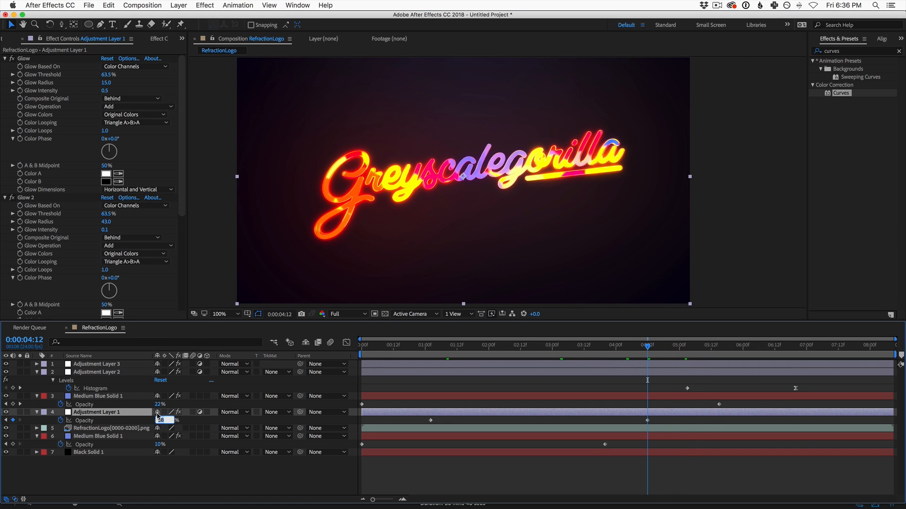
pyautogui.press('Return')
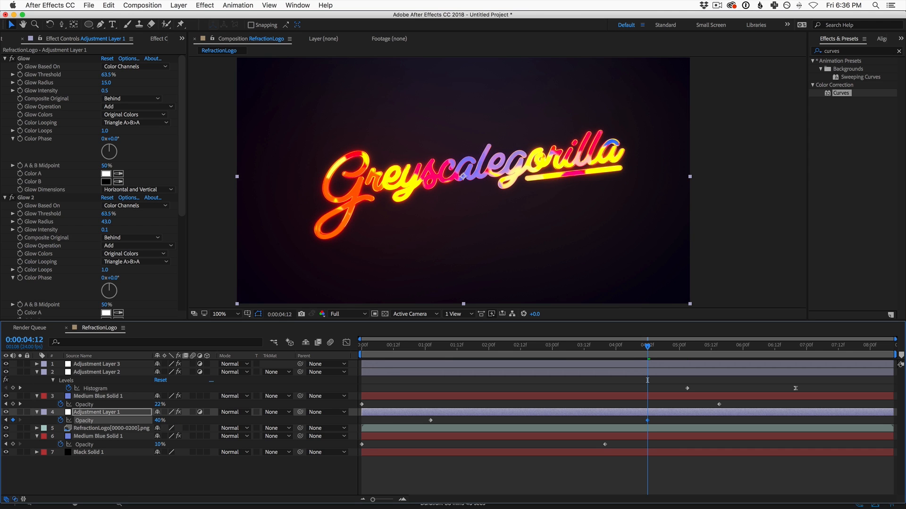
pyautogui.moveTo(645, 346); pyautogui.dragTo(771, 357)
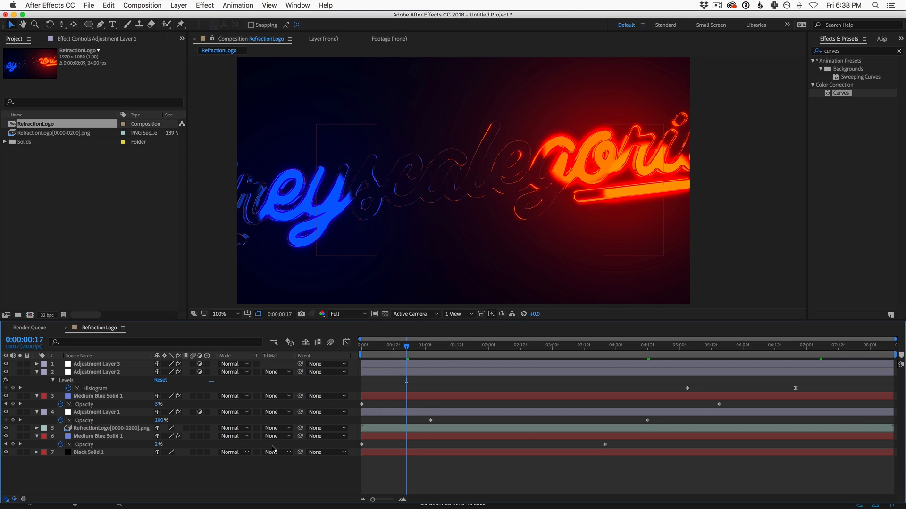
# - Add the RefractionLogo composition to the Render Queue and check its output destination without changing it
pyautogui.press('super+m')
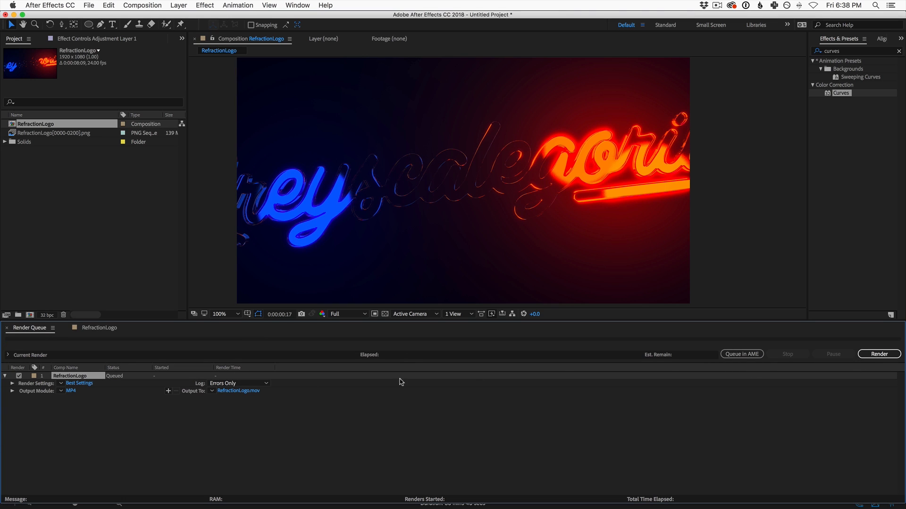
pyautogui.click(246, 390)
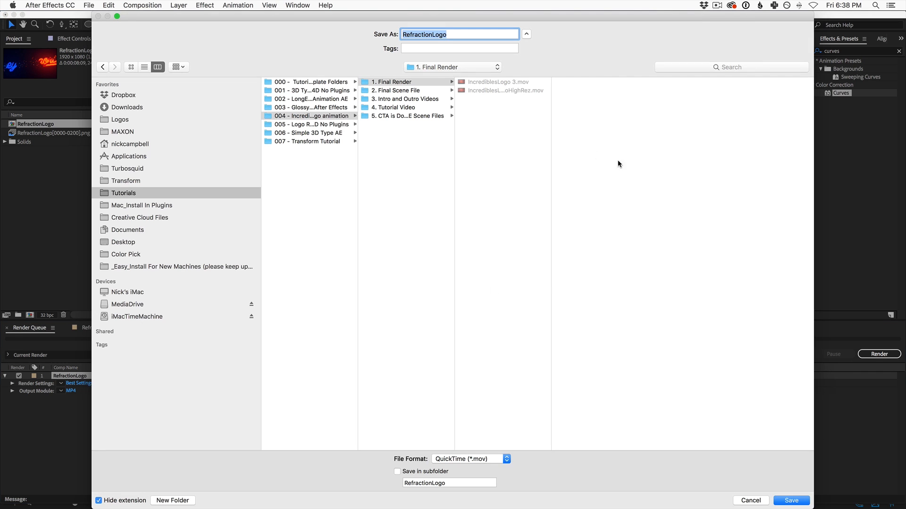
pyautogui.click(753, 500)
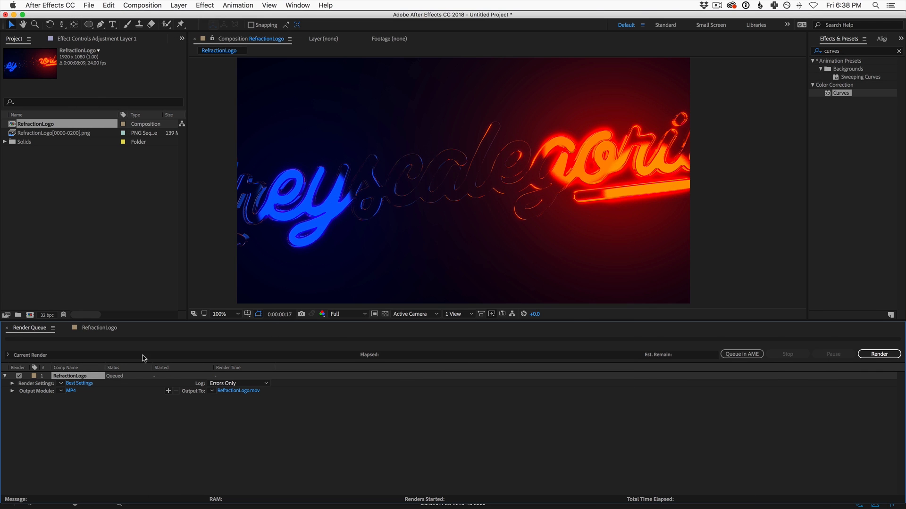
# - Configure the QuickTime output module to use the H.264 video codec at quality 83
pyautogui.click(72, 391)
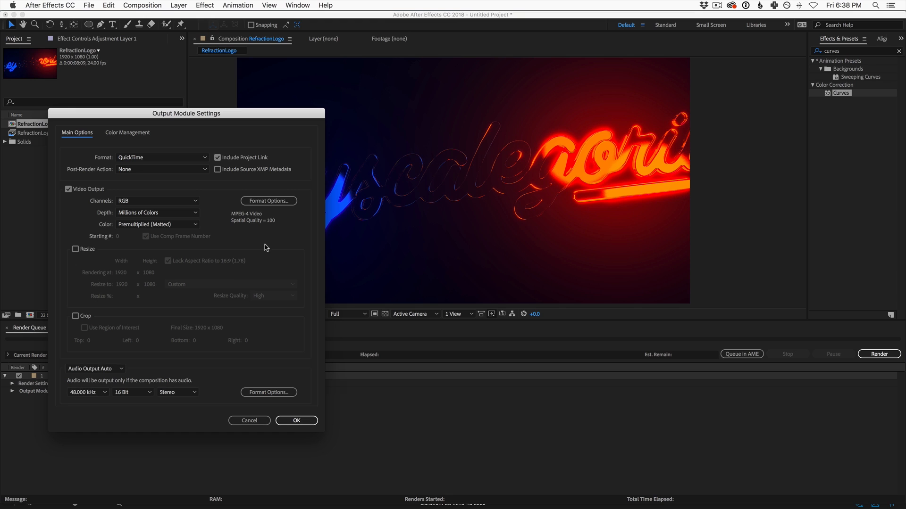
pyautogui.click(270, 201)
pyautogui.click(274, 122)
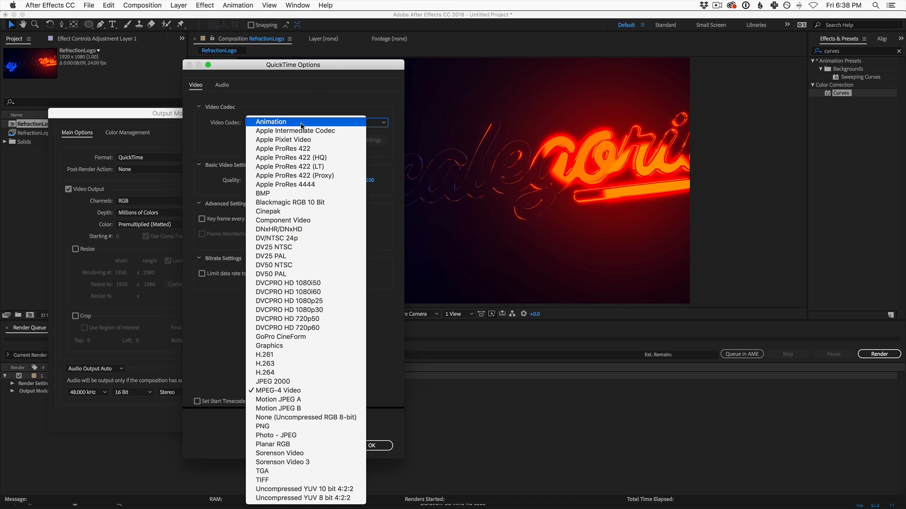
pyautogui.click(287, 376)
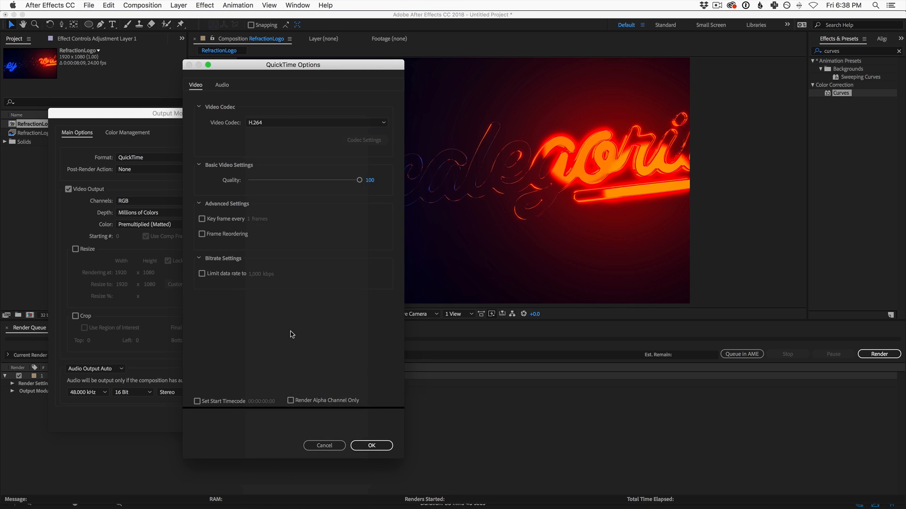
pyautogui.moveTo(360, 181); pyautogui.dragTo(344, 183)
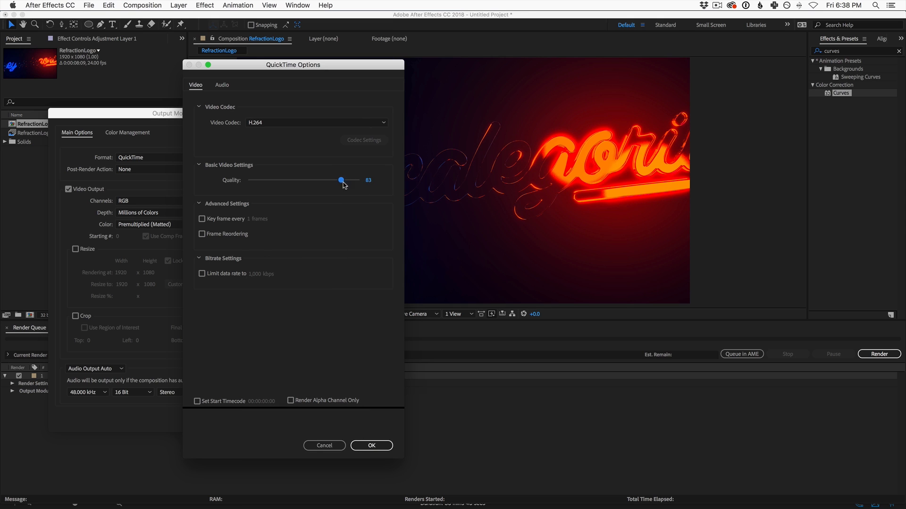
pyautogui.click(372, 446)
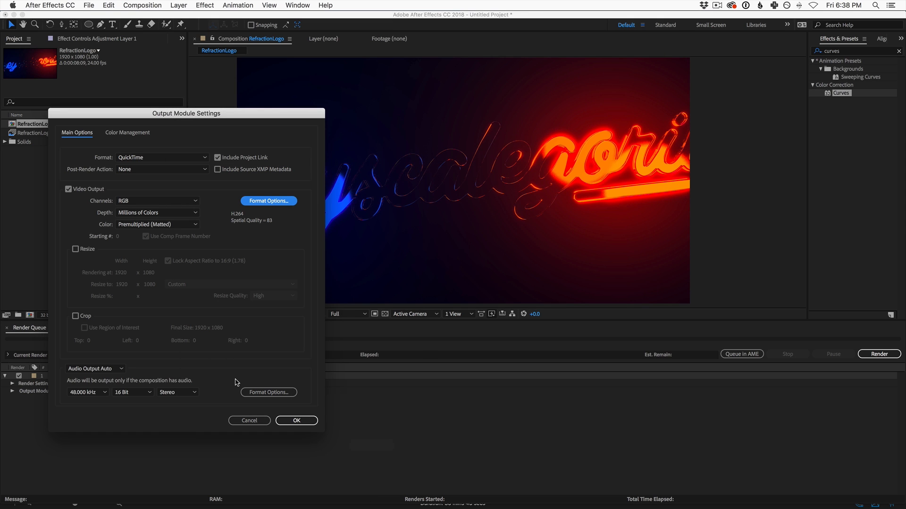
pyautogui.click(297, 421)
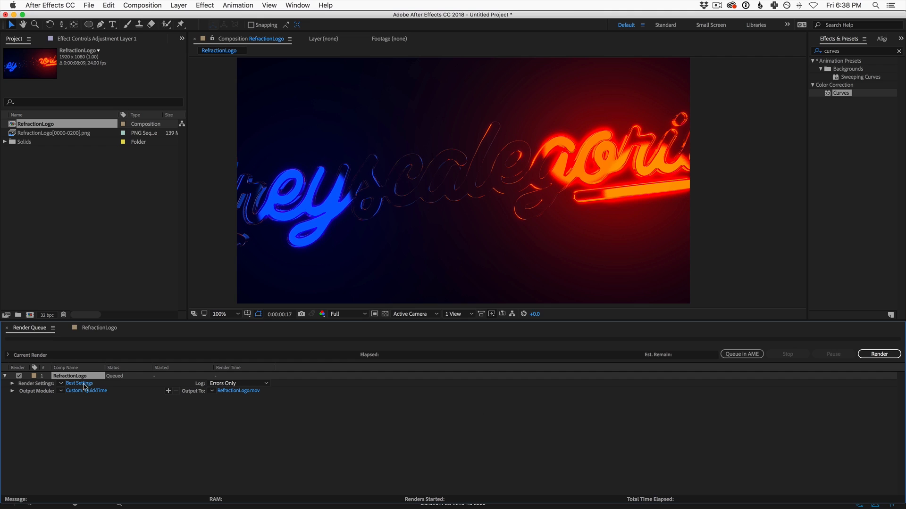